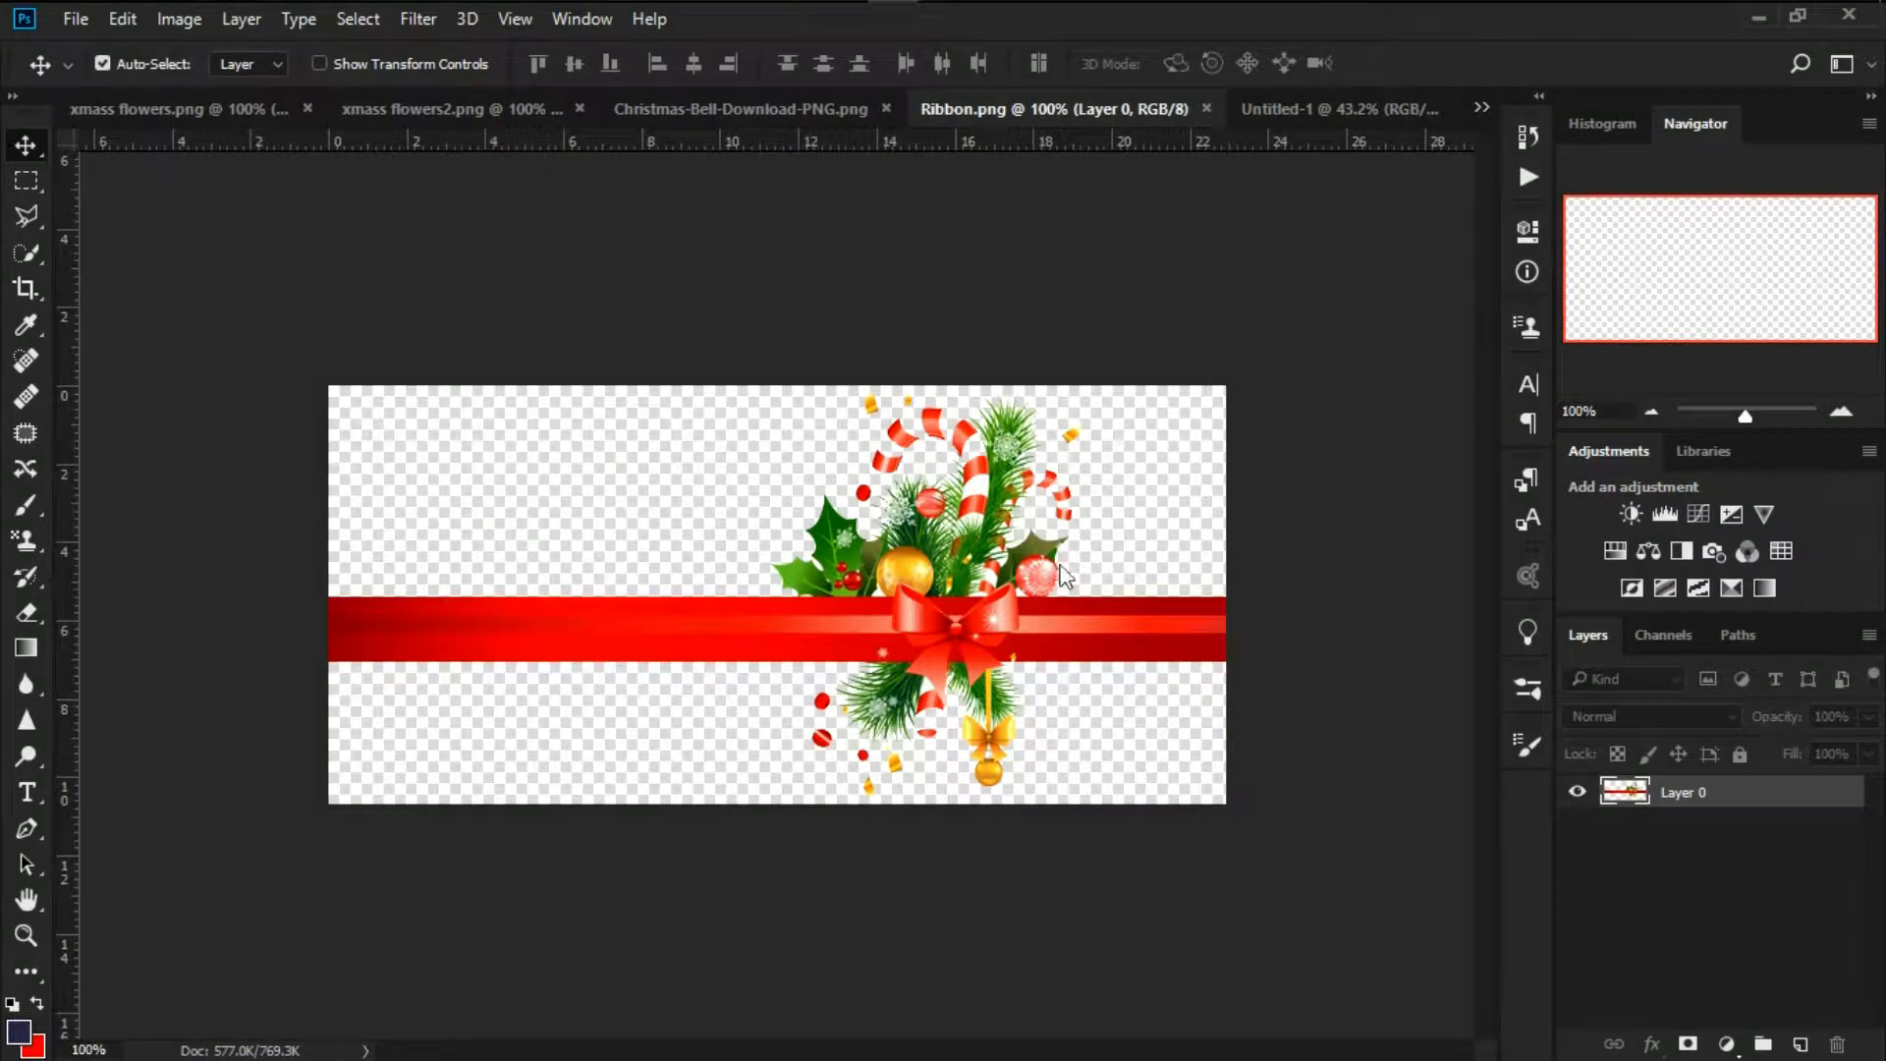
# Copy the ribbon from Ribbon.png into the Untitled-1 document and enlarge it to about 171% at the canvas's lower-right corner
pyautogui.moveTo(1064, 575); pyautogui.dragTo(674, 660)
pyautogui.moveTo(825, 668); pyautogui.dragTo(1131, 825)
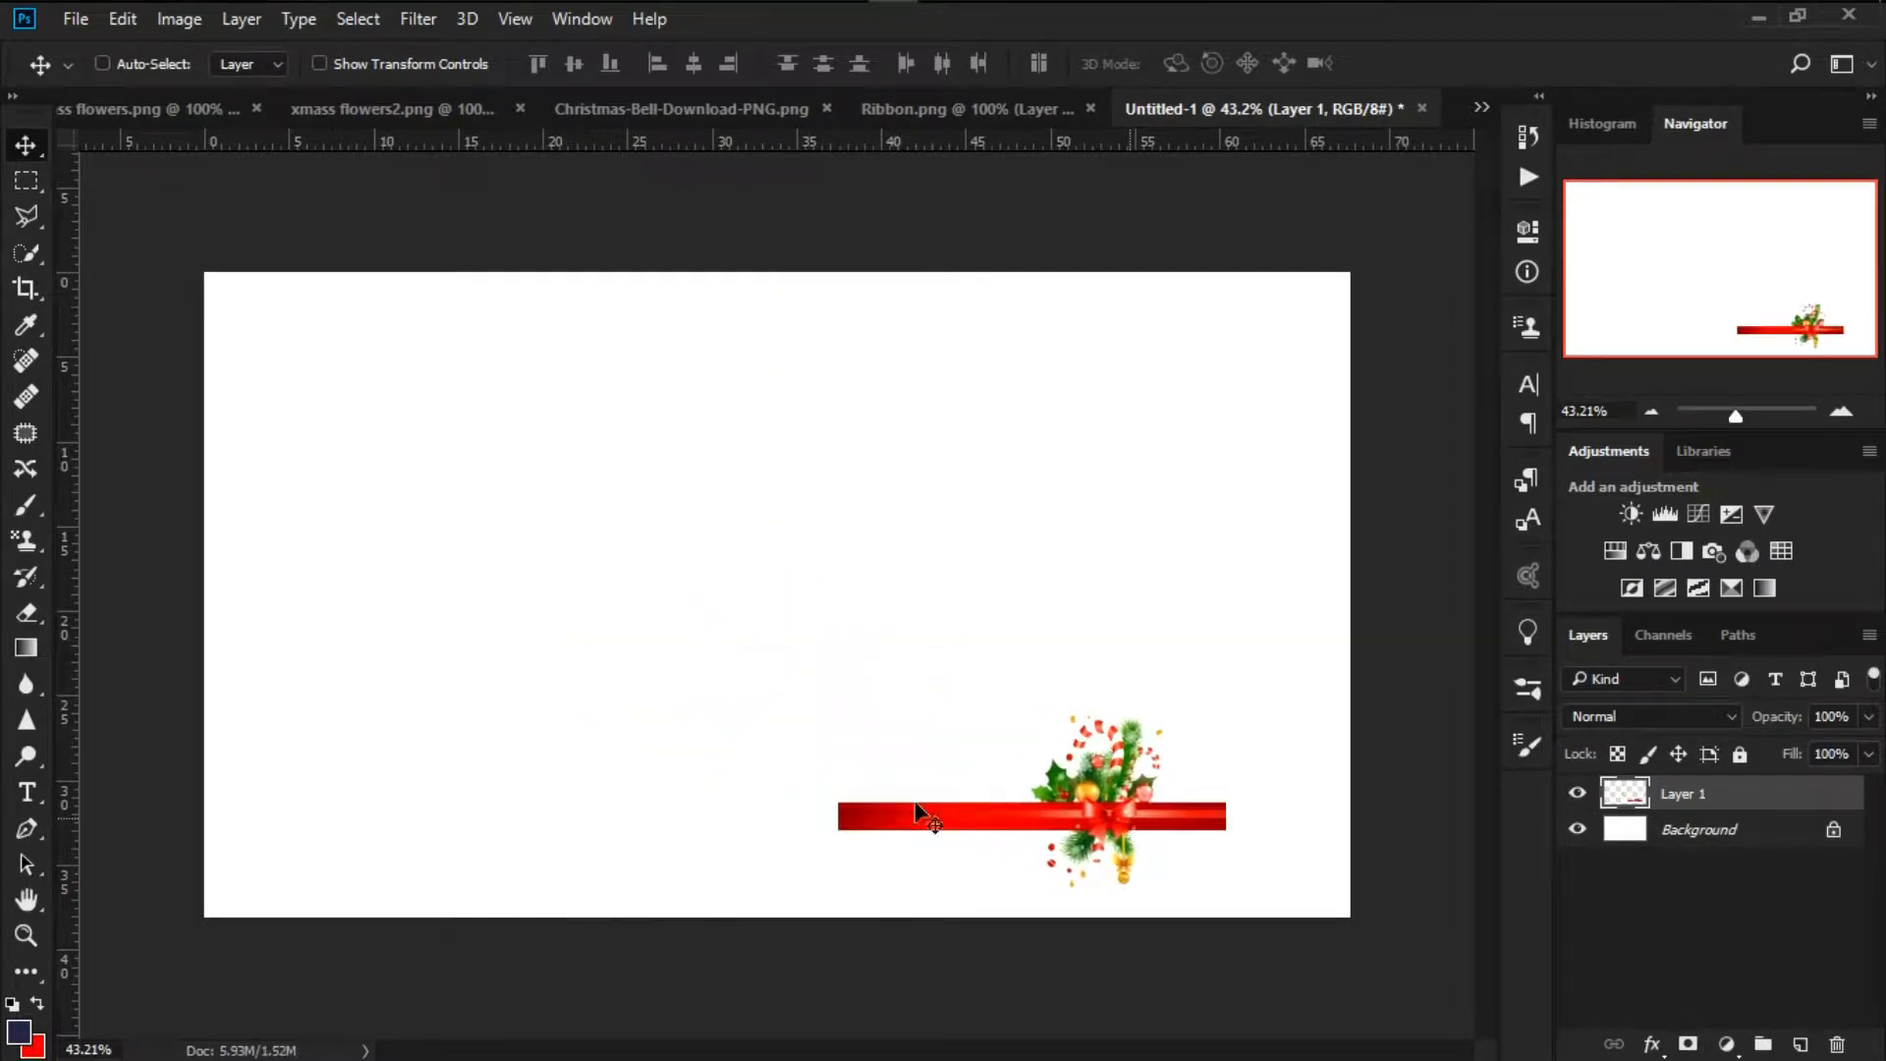
pyautogui.hotkey('ctrl', 't')
pyautogui.moveTo(1225, 891); pyautogui.dragTo(1372, 983)
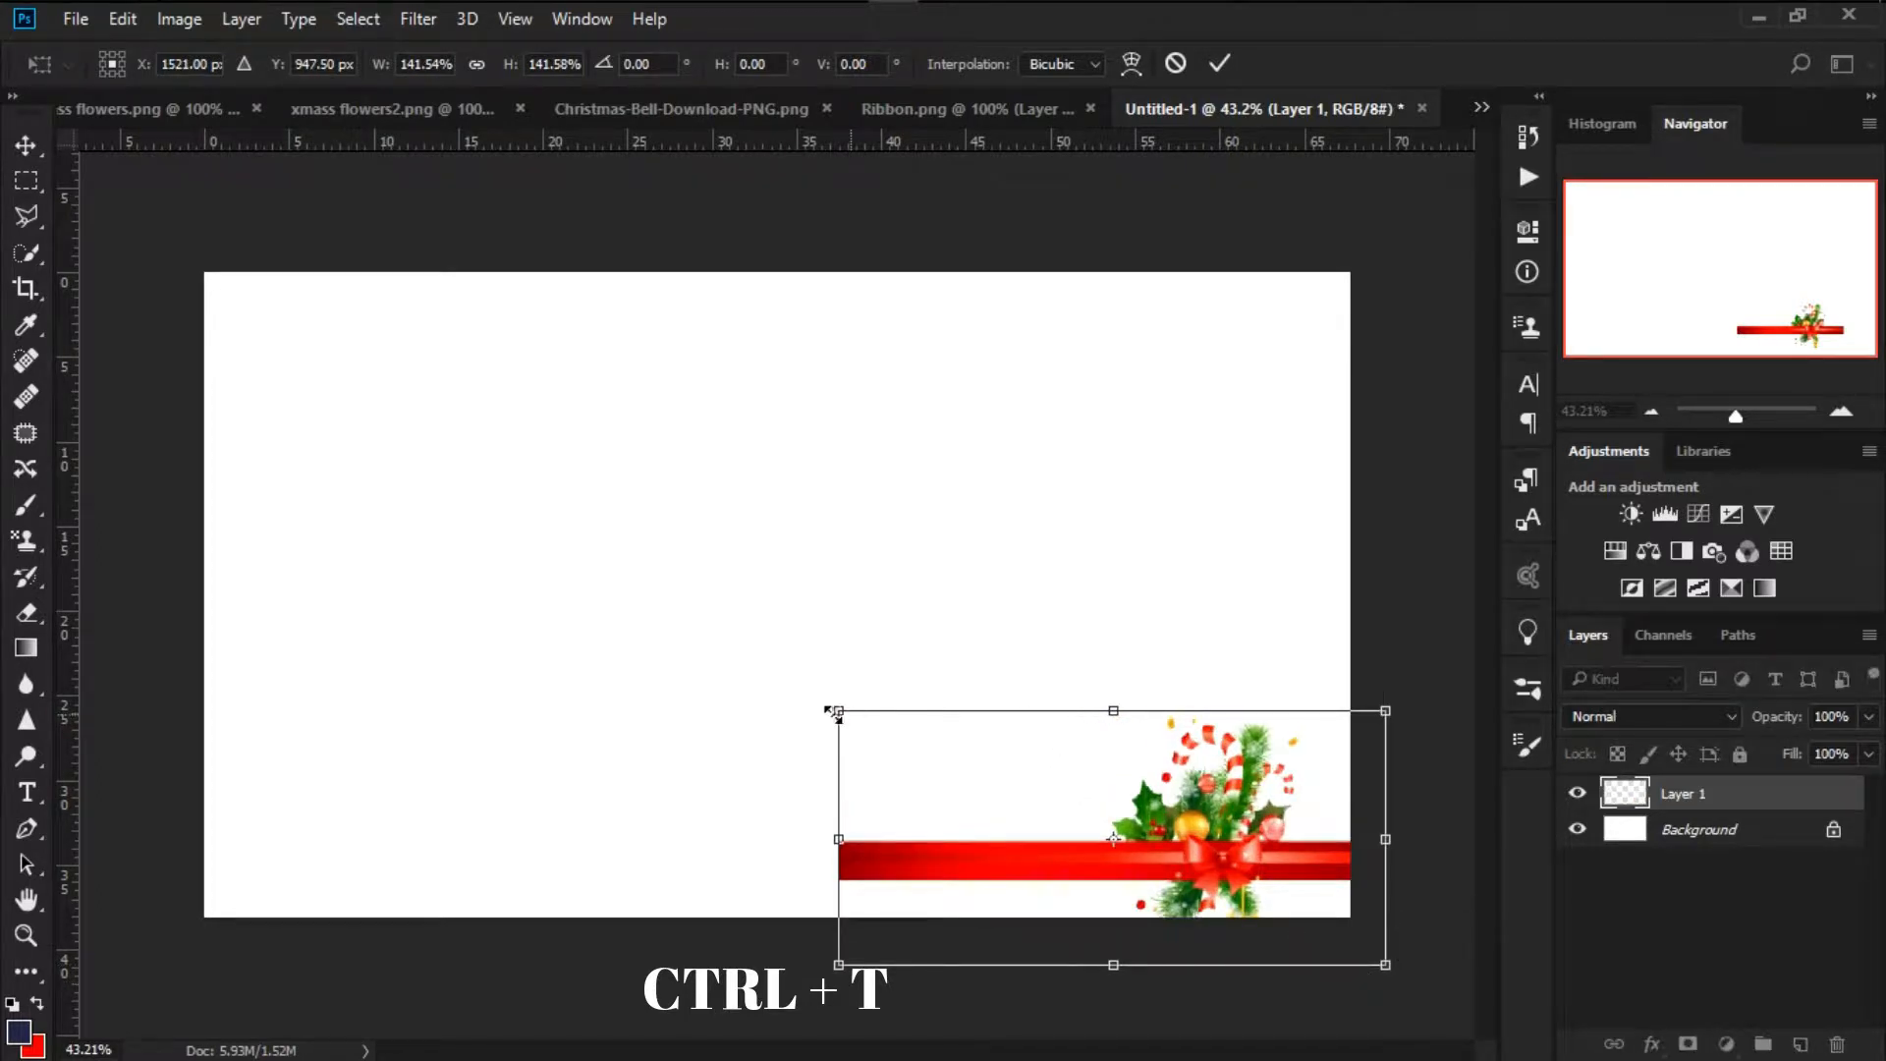
pyautogui.moveTo(833, 714); pyautogui.dragTo(724, 656)
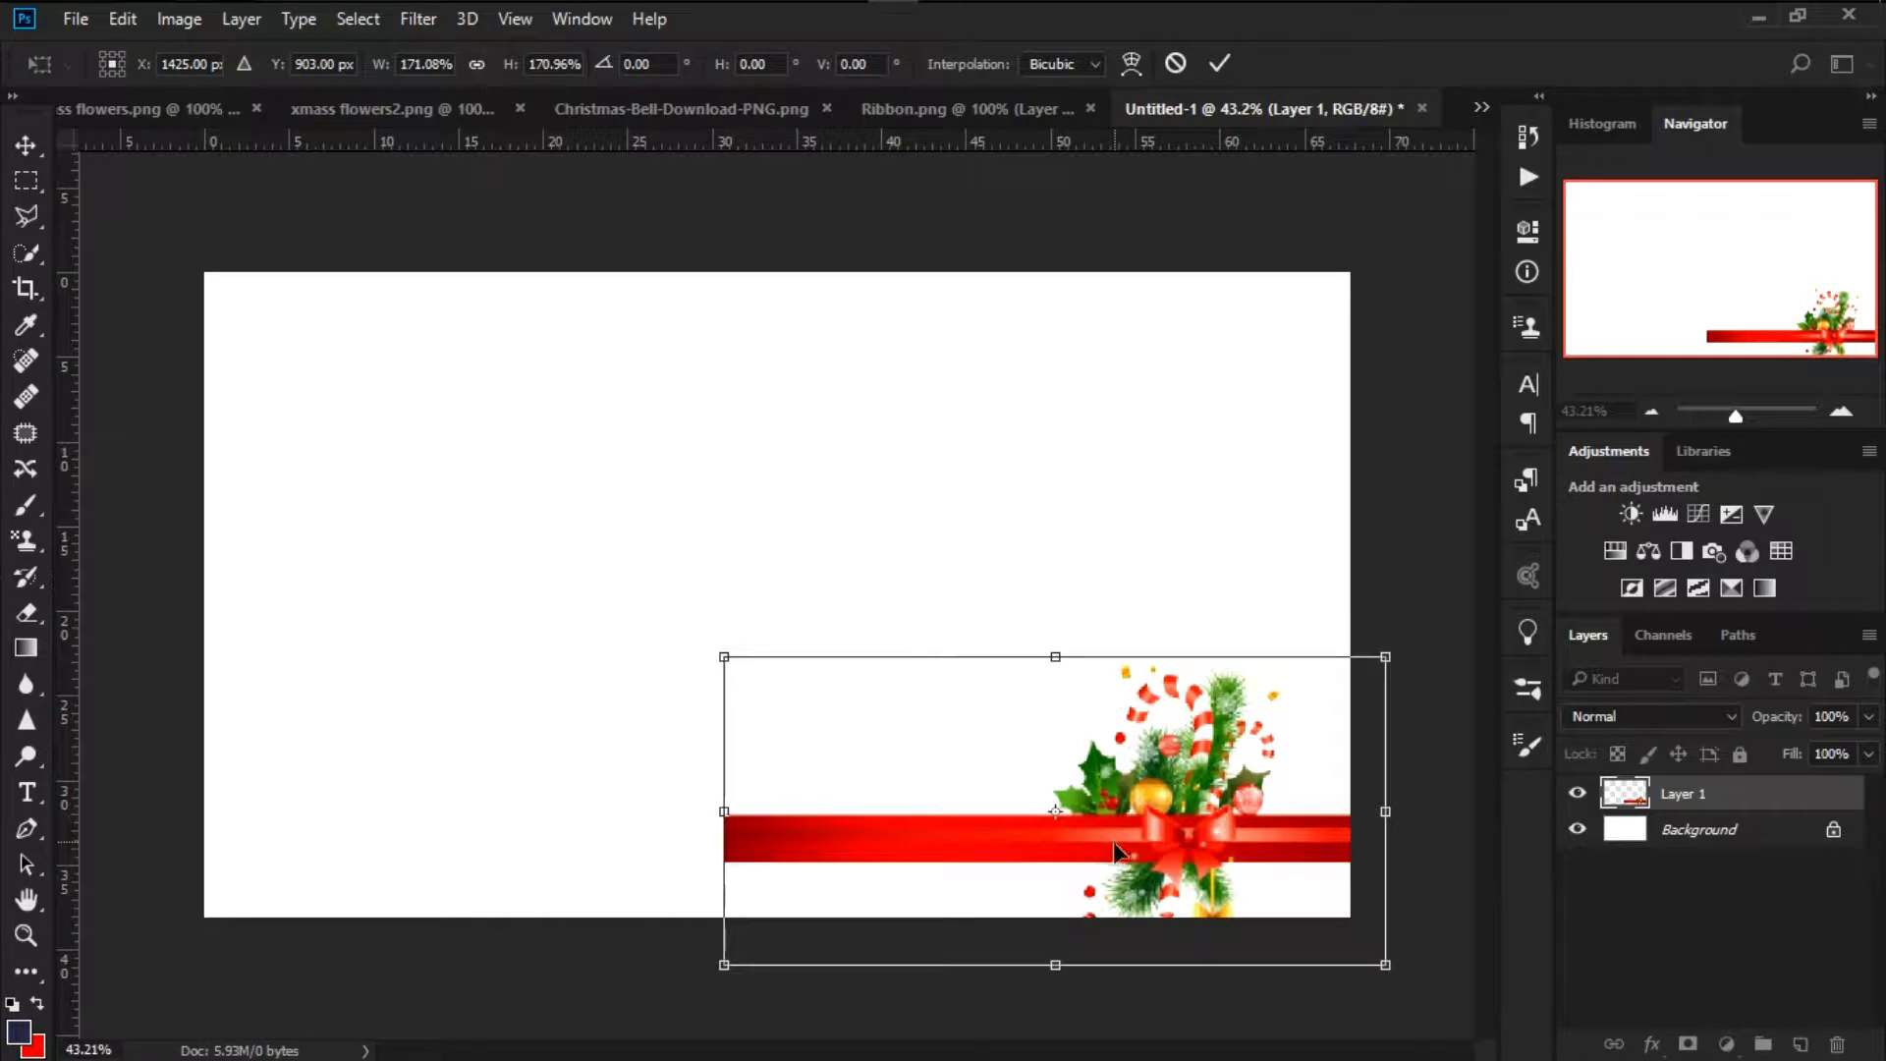
pyautogui.moveTo(1112, 842); pyautogui.dragTo(1132, 860)
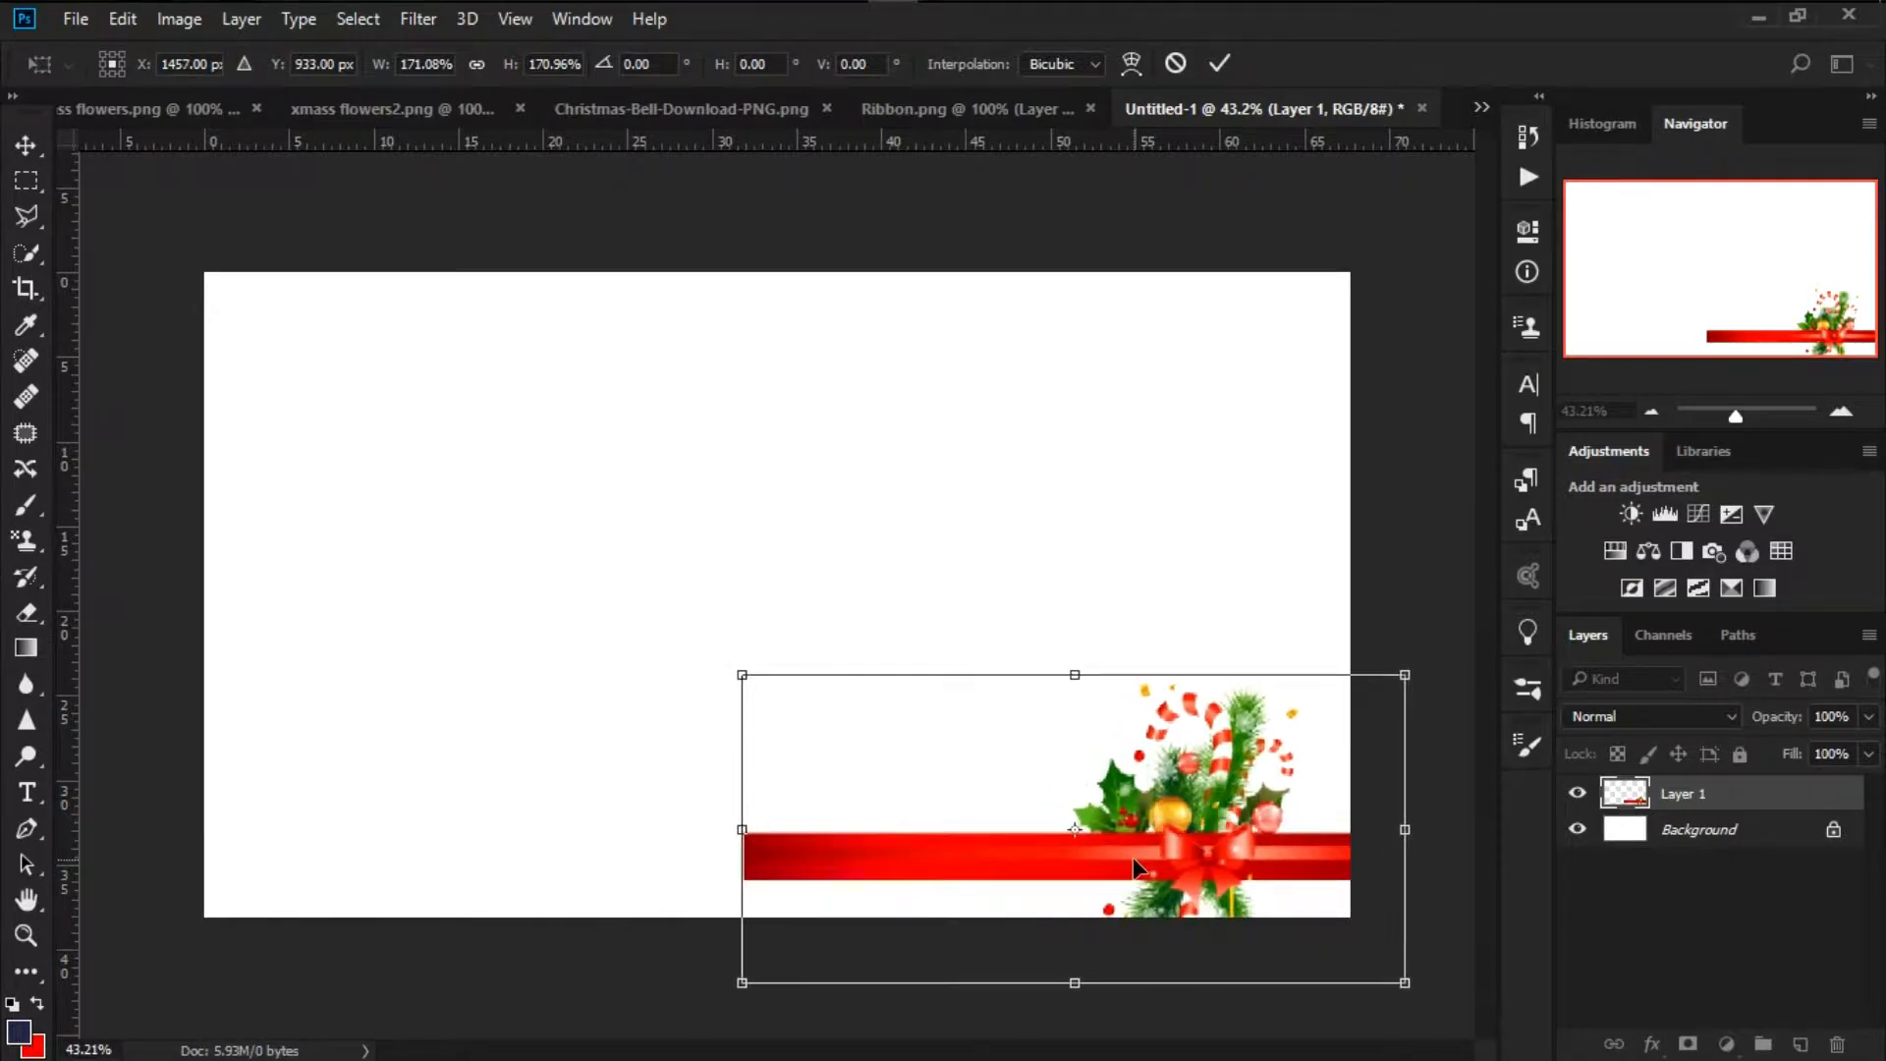
pyautogui.press('Return')
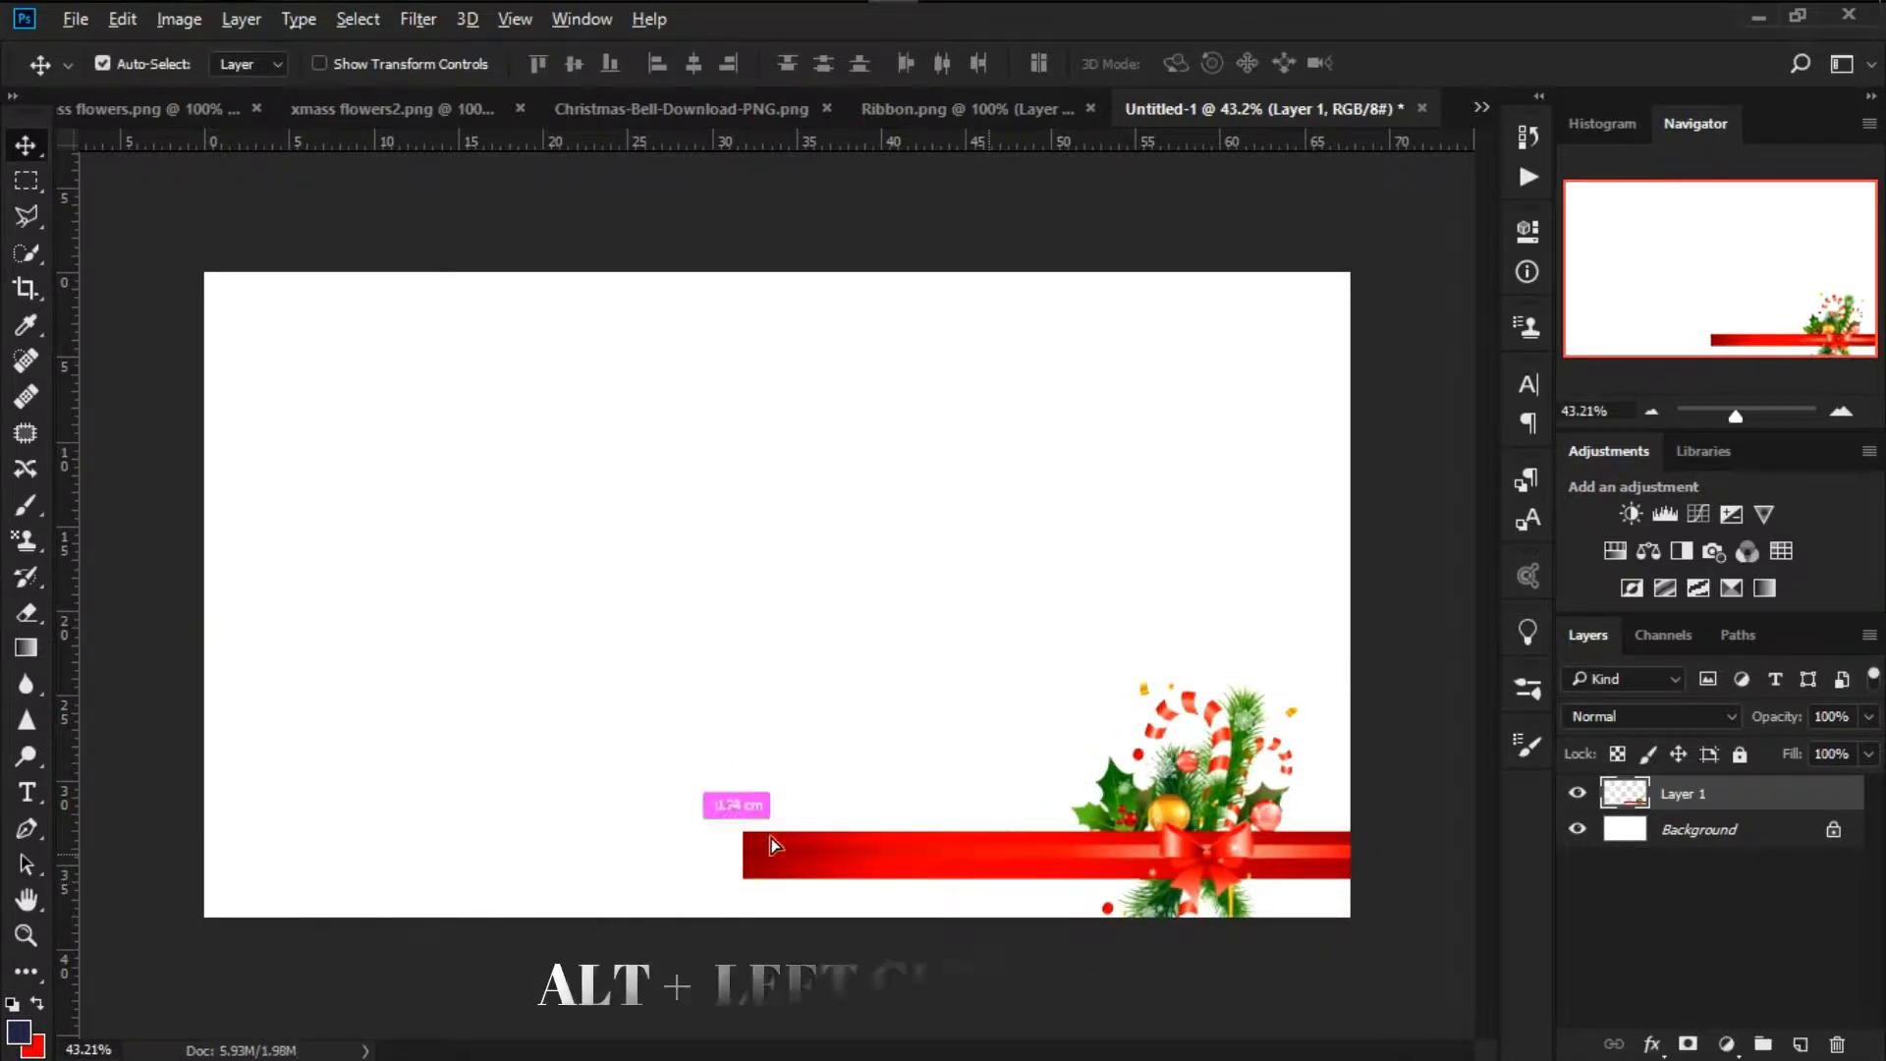
# Duplicate the ribbon and place the copy beside the original, along the lower-left part of the canvas
pyautogui.moveTo(770, 839); pyautogui.dragTo(347, 840)
pyautogui.rightClick(346, 839)
pyautogui.click(634, 836)
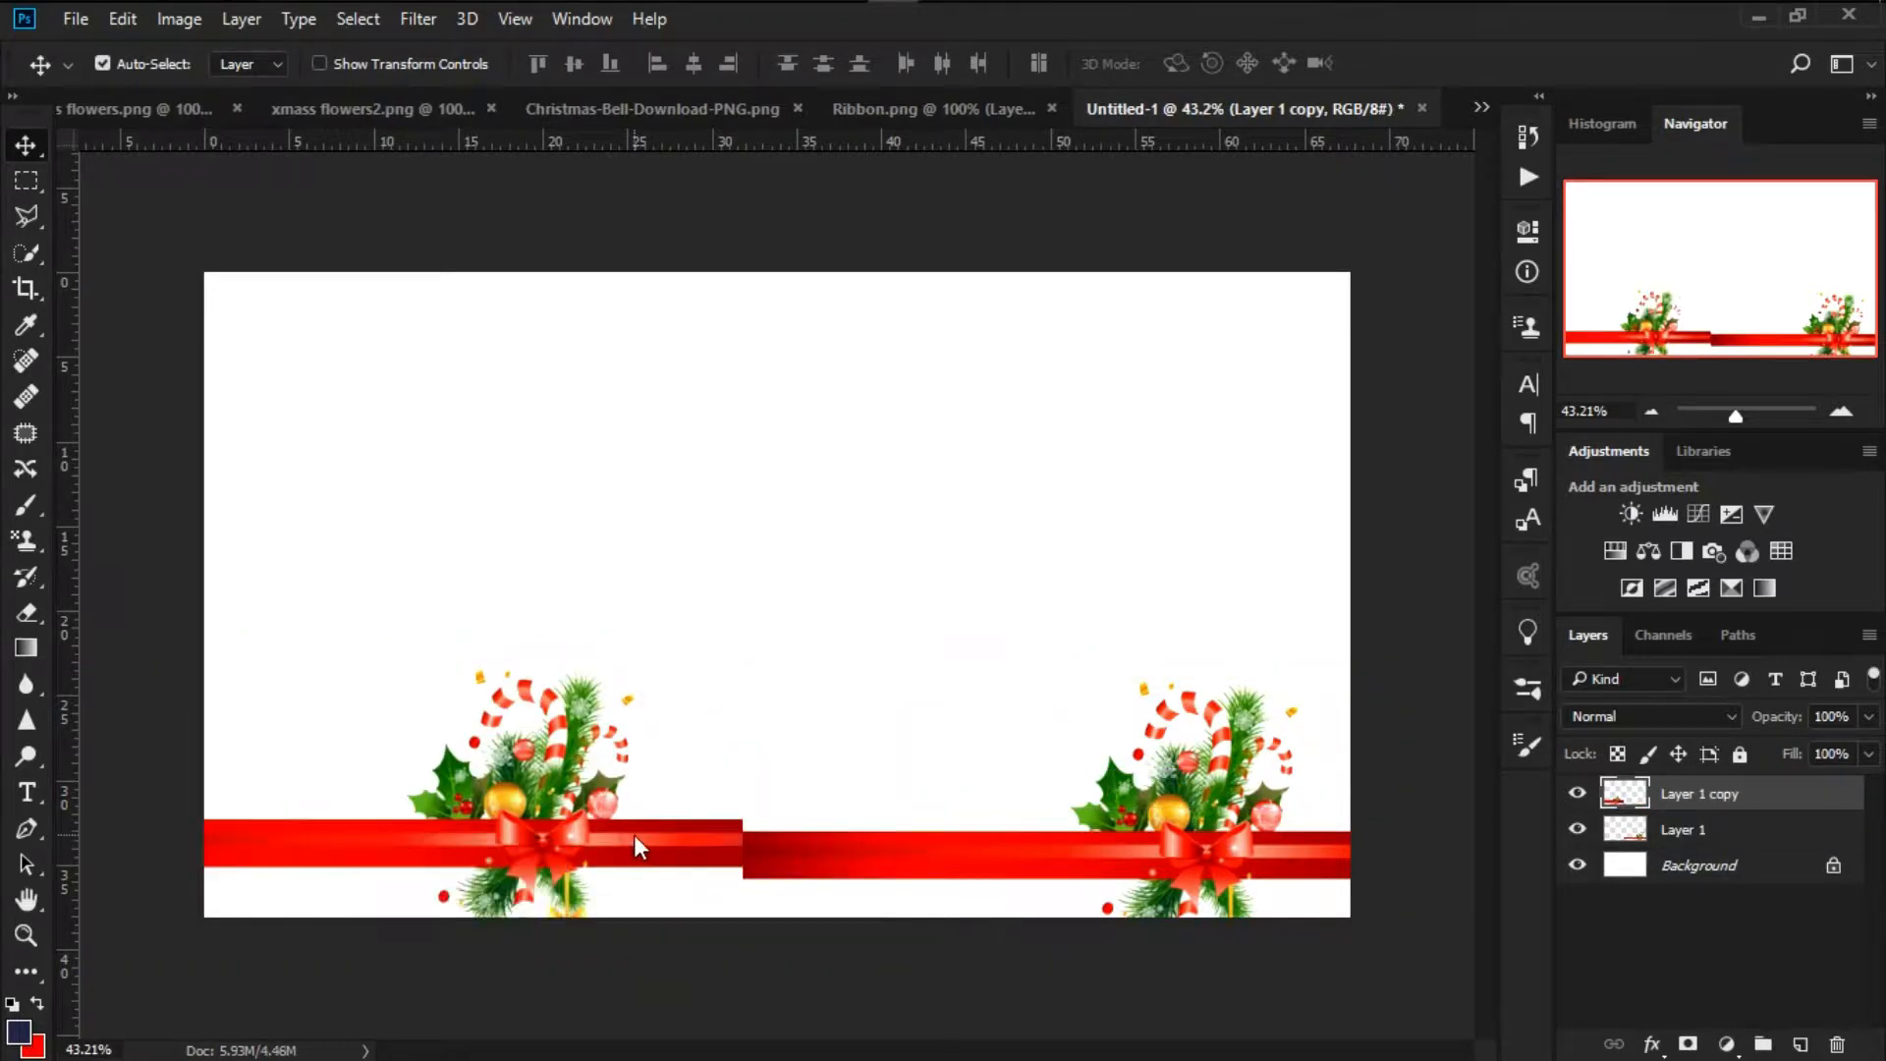
# Flip the ribbon copy horizontally and align it with the original so both form one continuous band across the canvas
pyautogui.hotkey('ctrl', 't')
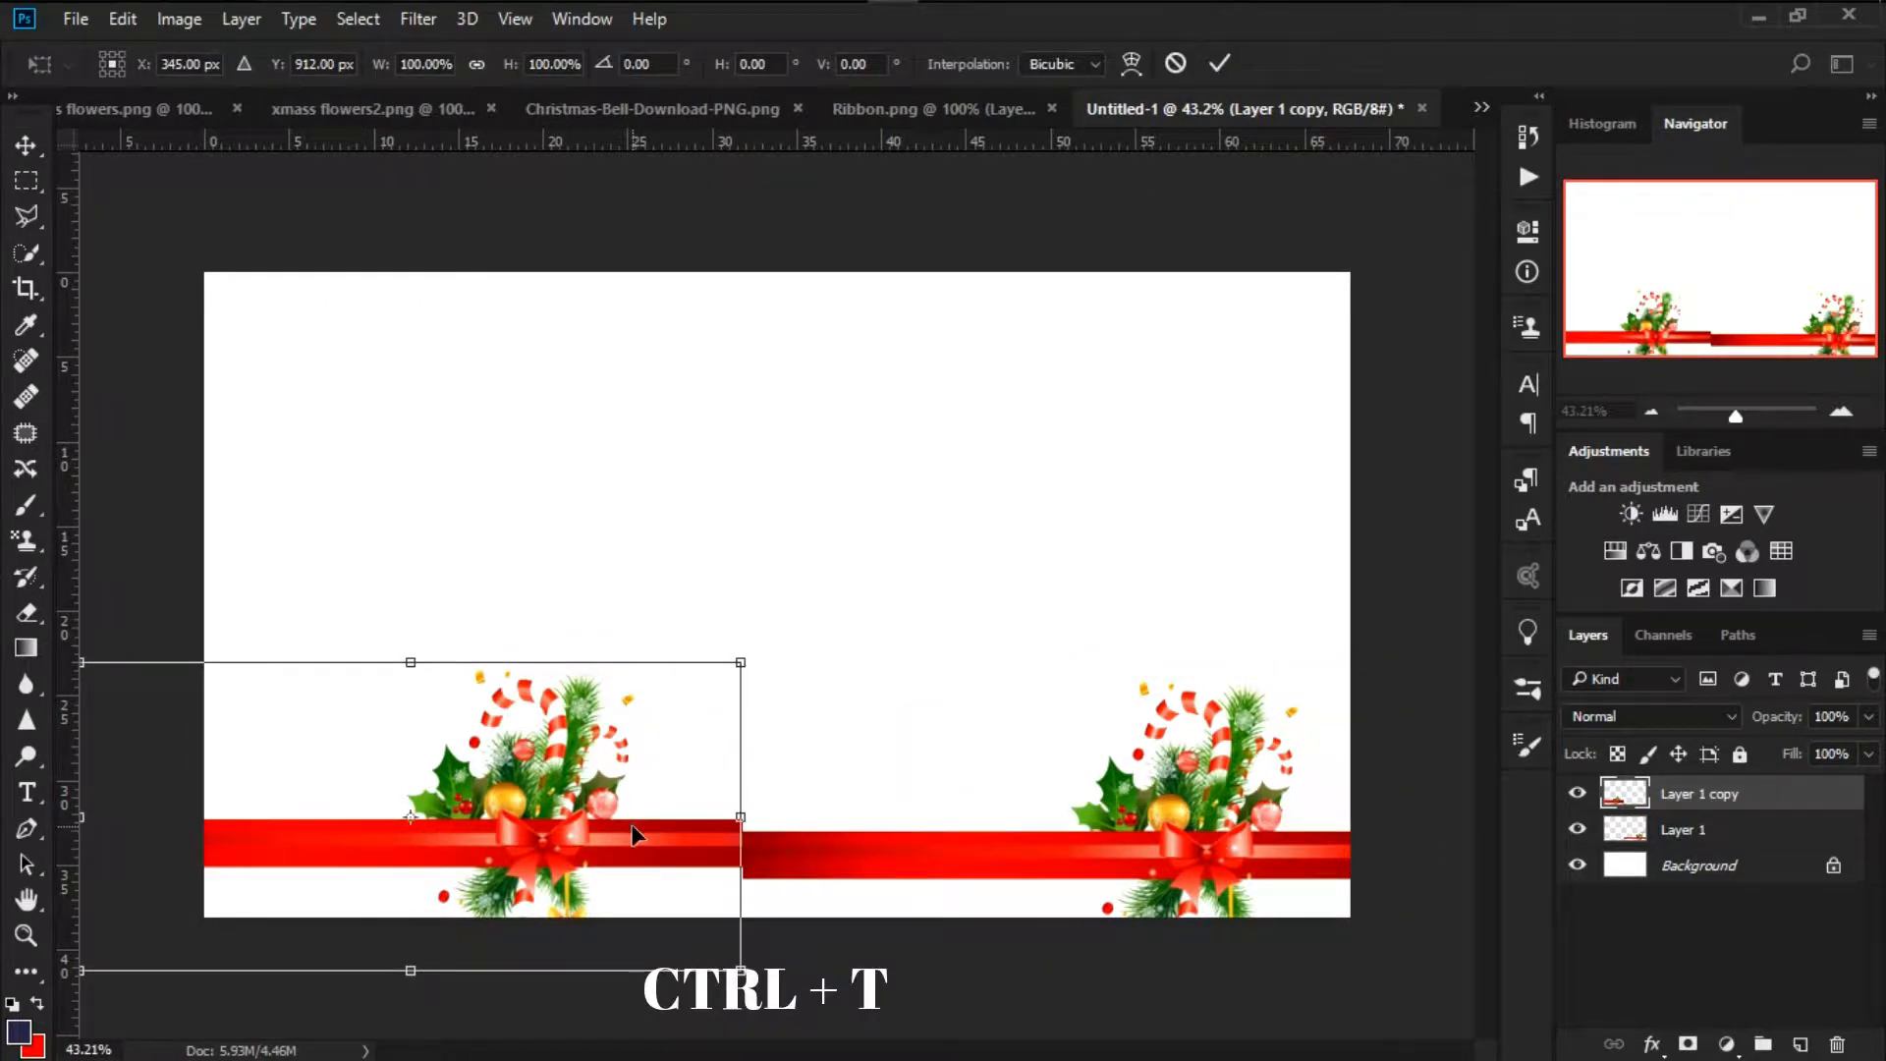
pyautogui.rightClick(633, 833)
pyautogui.click(692, 654)
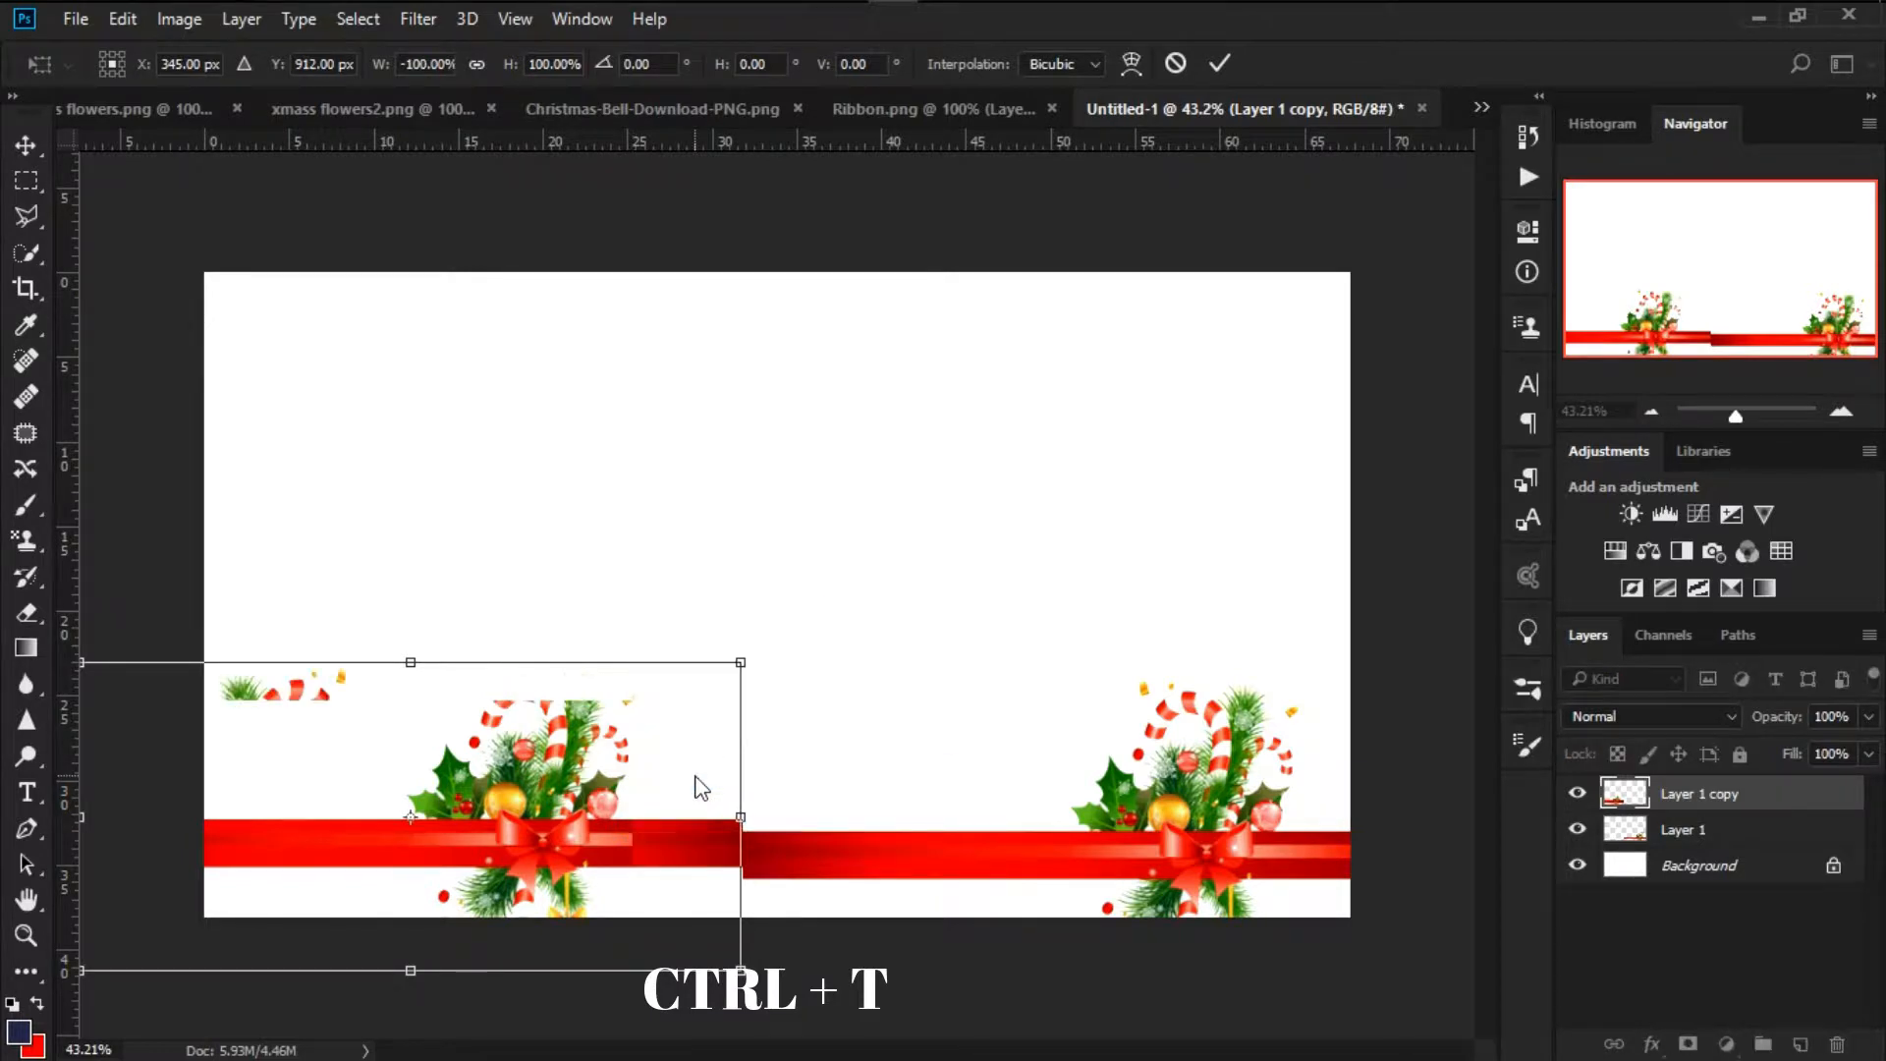
pyautogui.moveTo(509, 858); pyautogui.dragTo(561, 881)
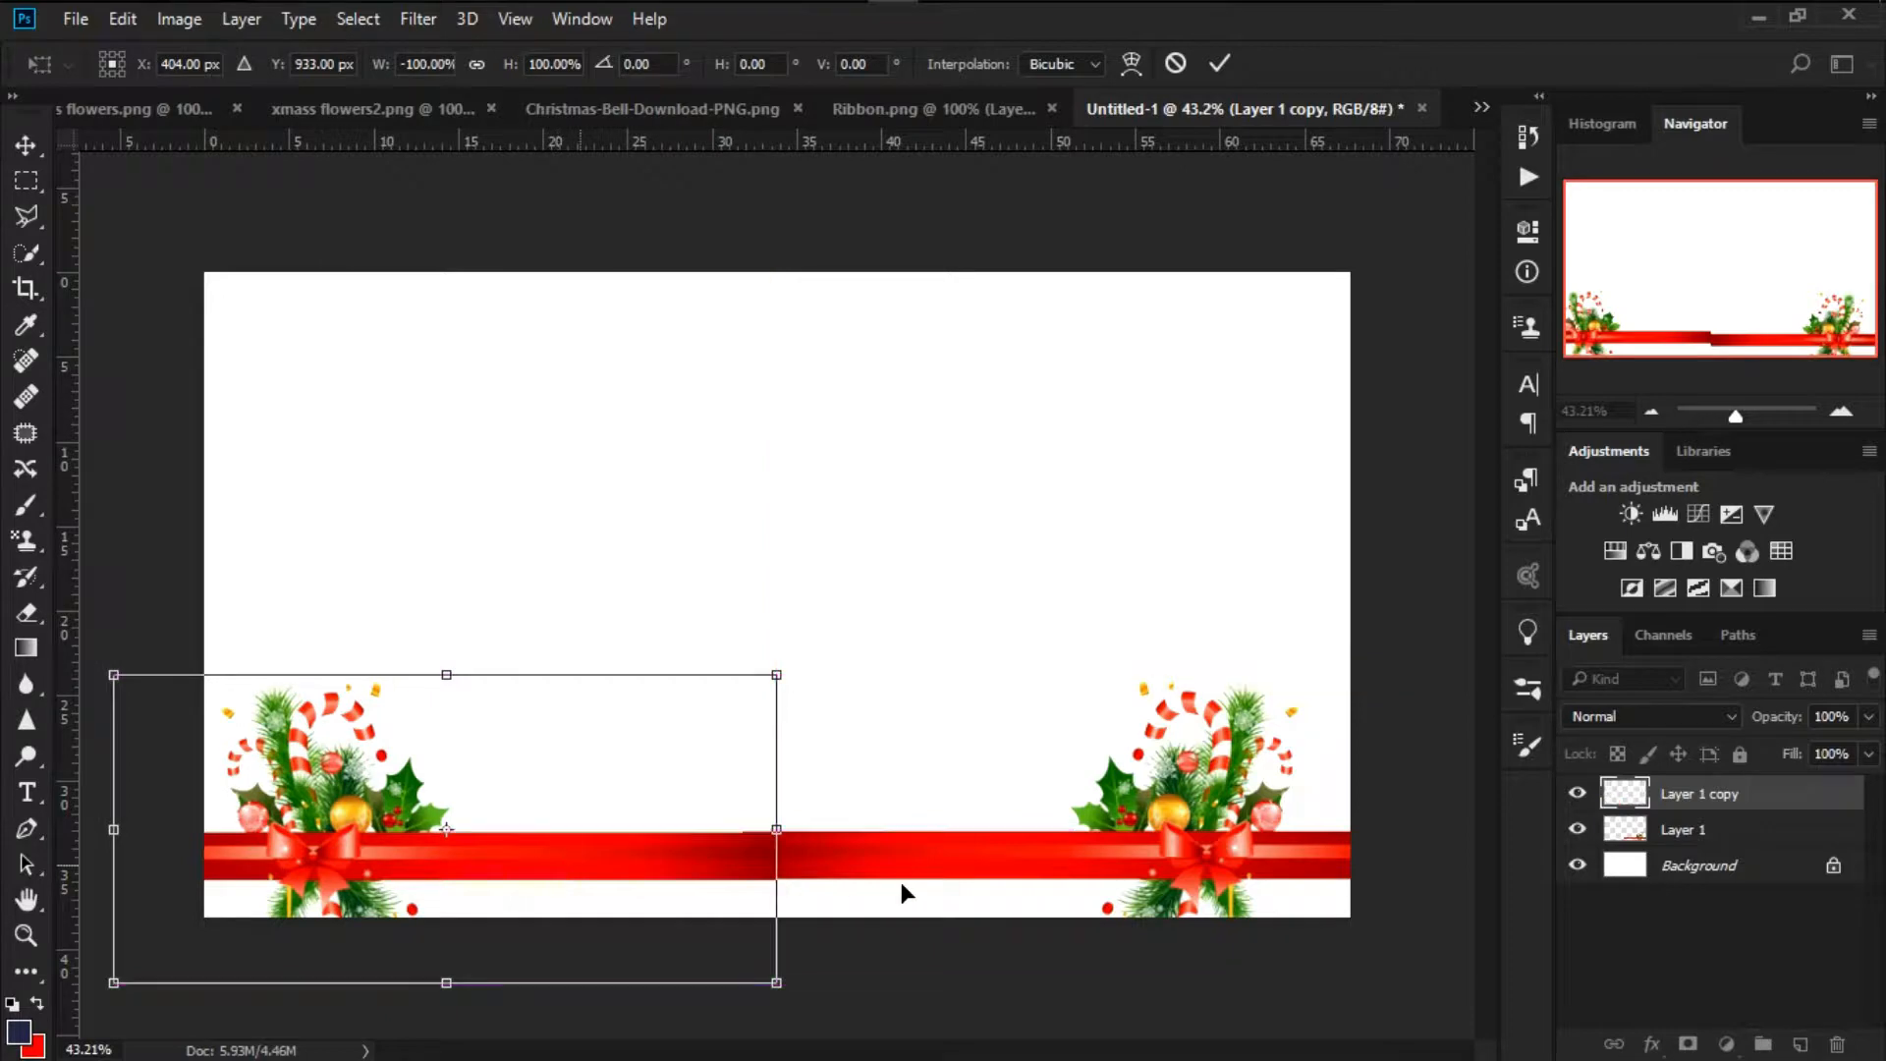
pyautogui.press('Return')
pyautogui.click(1005, 863)
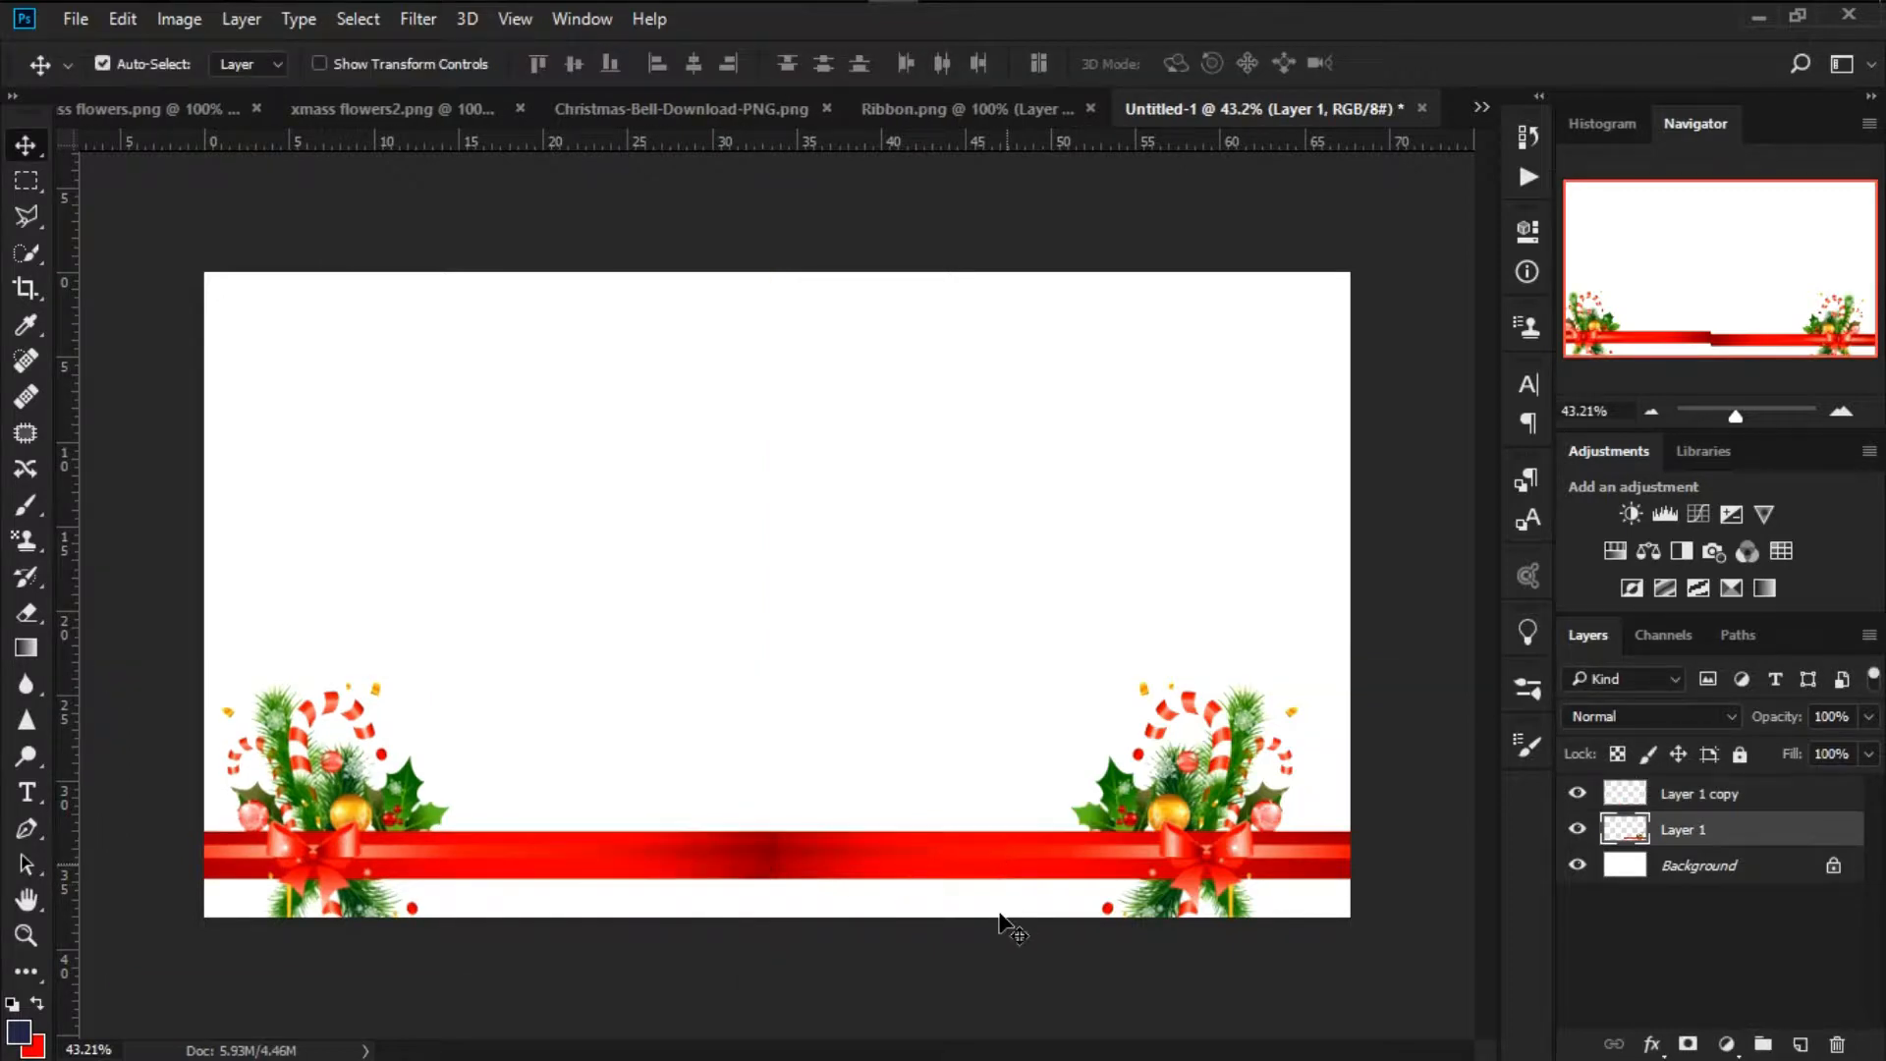
pyautogui.scroll(4, 649, 797)
pyautogui.scroll(-3, 648, 797)
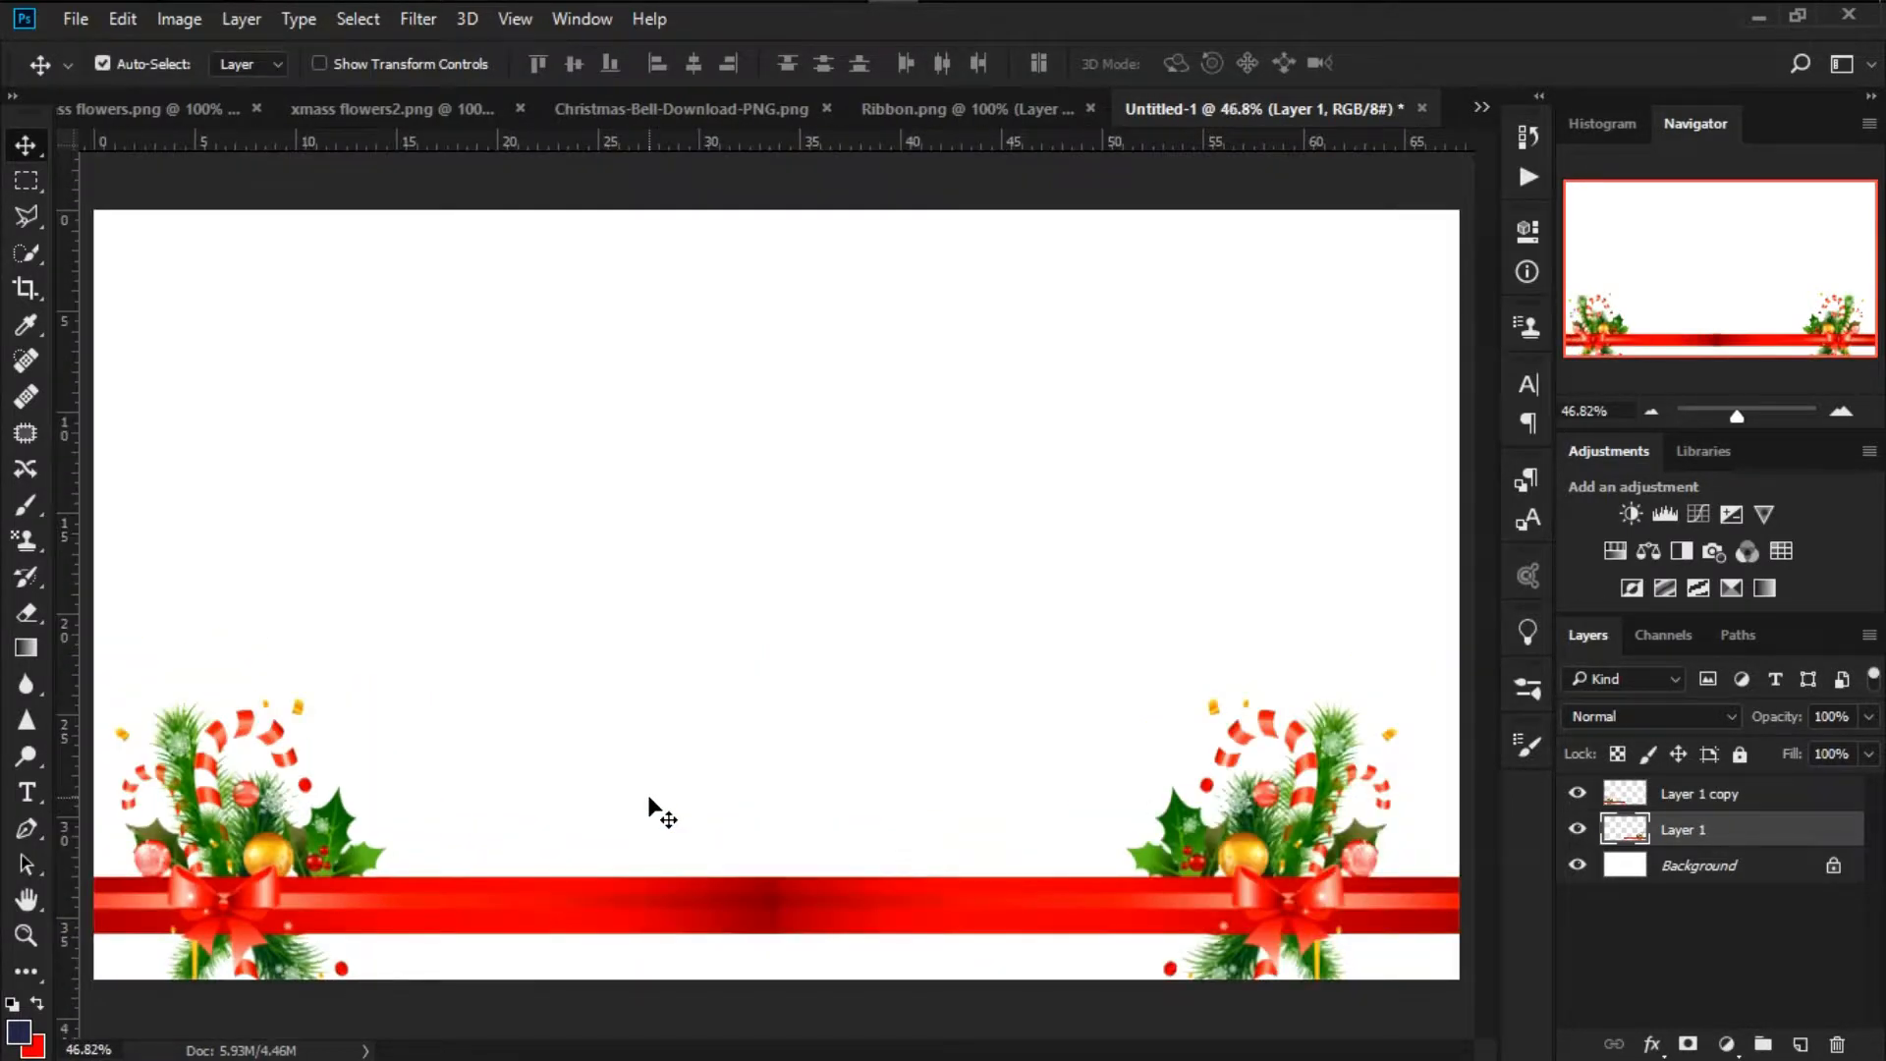
pyautogui.scroll(-1, 648, 807)
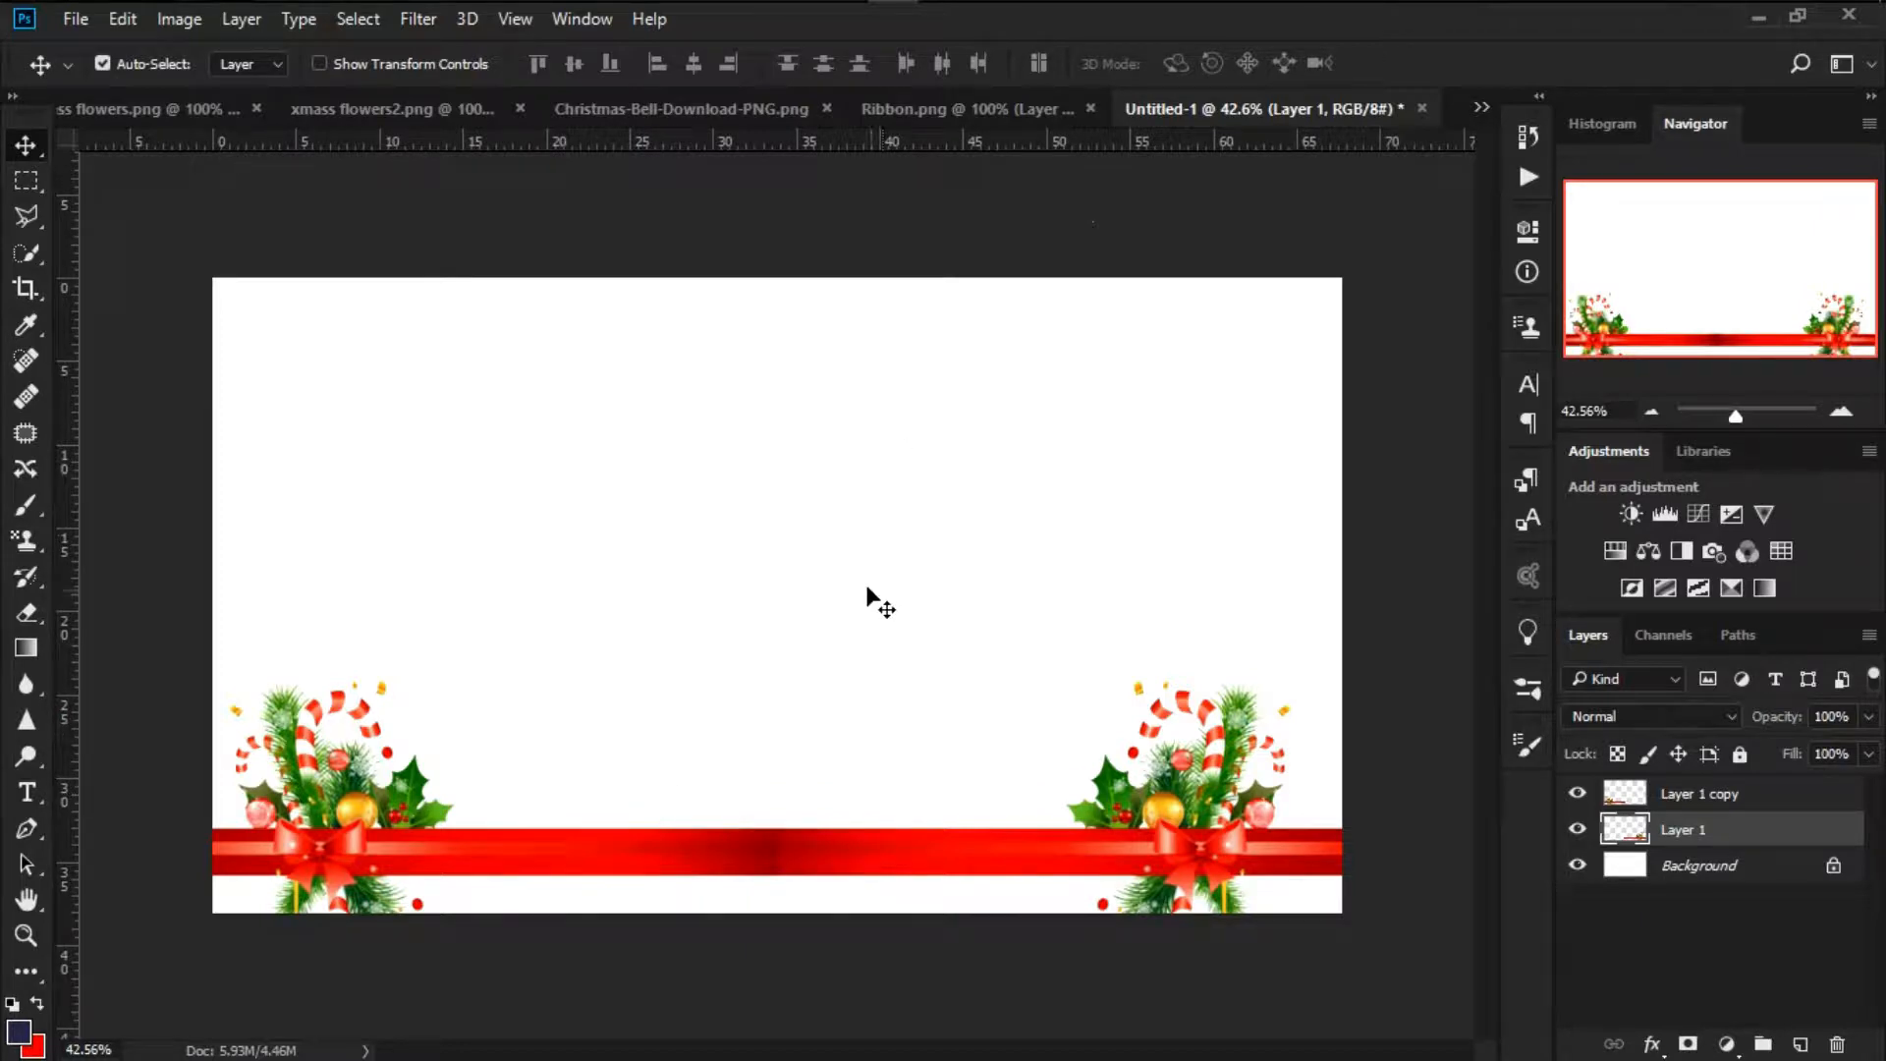
# Copy the bell from Christmas-Bell-Download-PNG.png into Untitled-1 and move its layer to the top of the layer stack
pyautogui.click(662, 106)
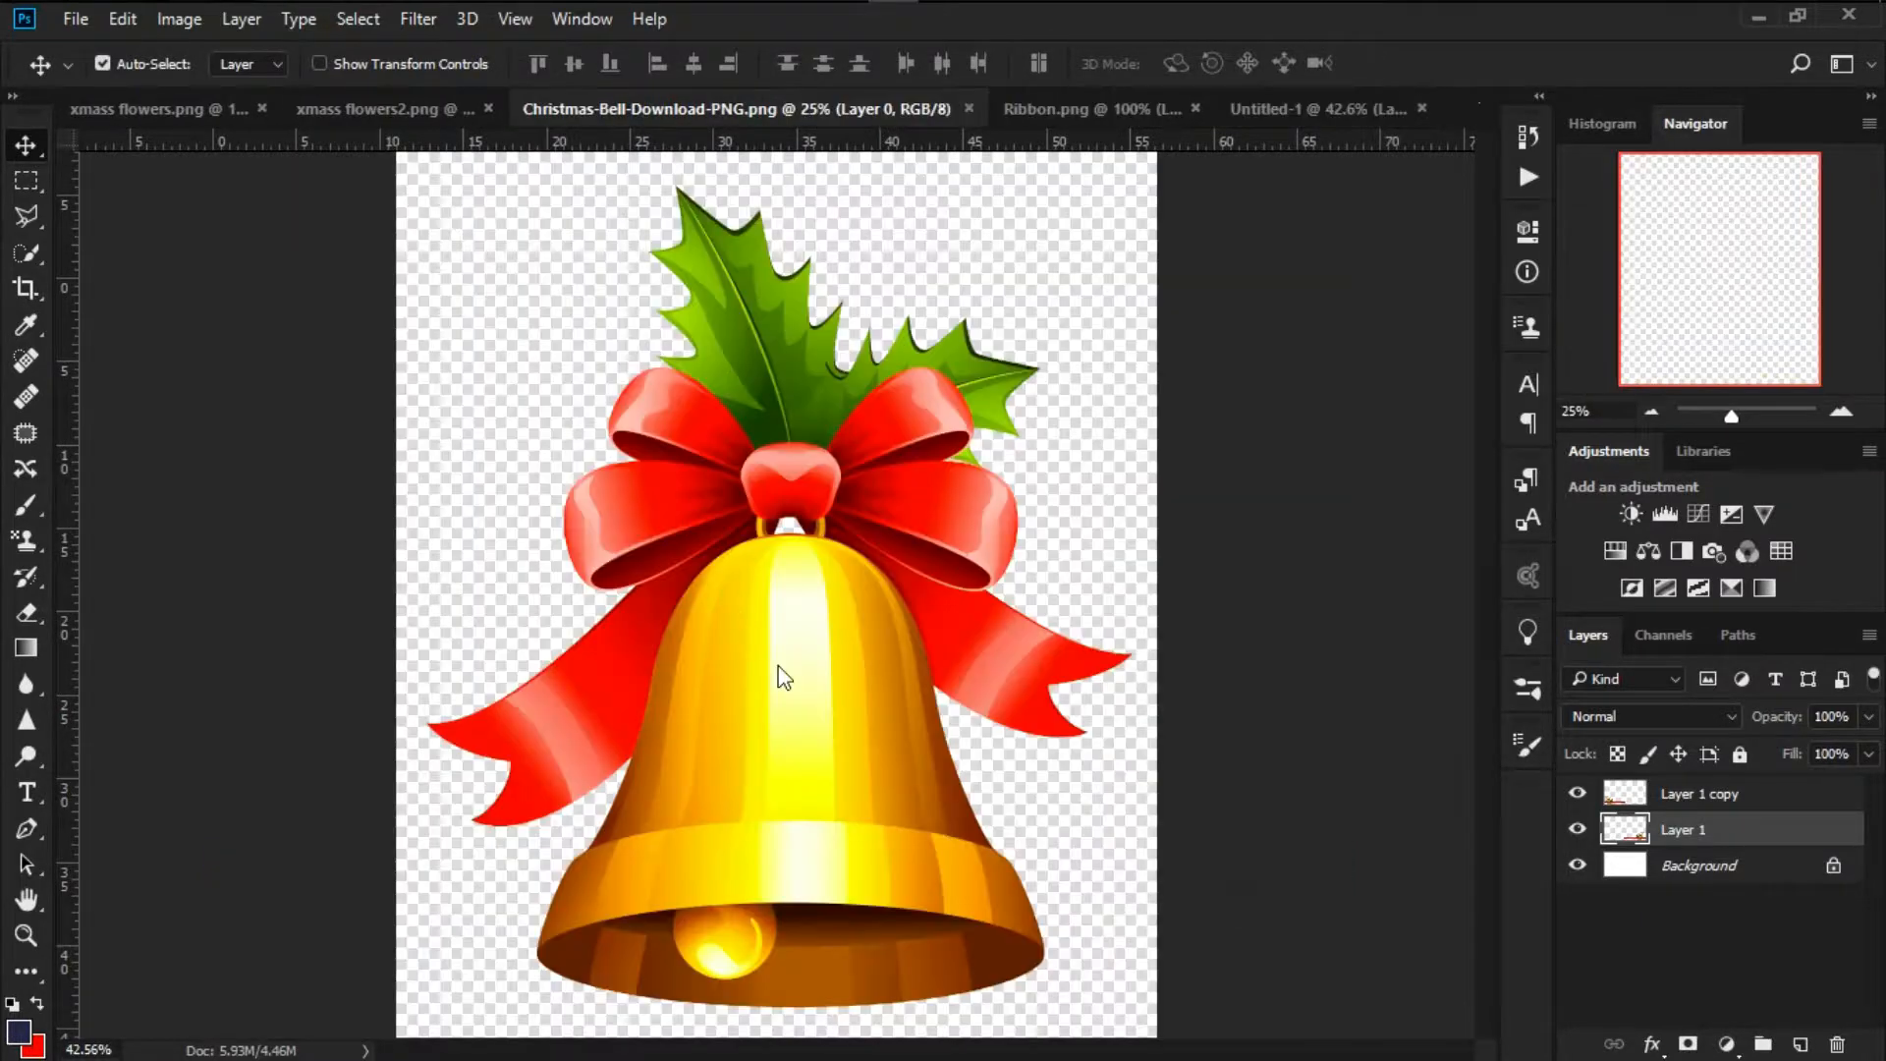
pyautogui.moveTo(783, 675); pyautogui.dragTo(790, 568)
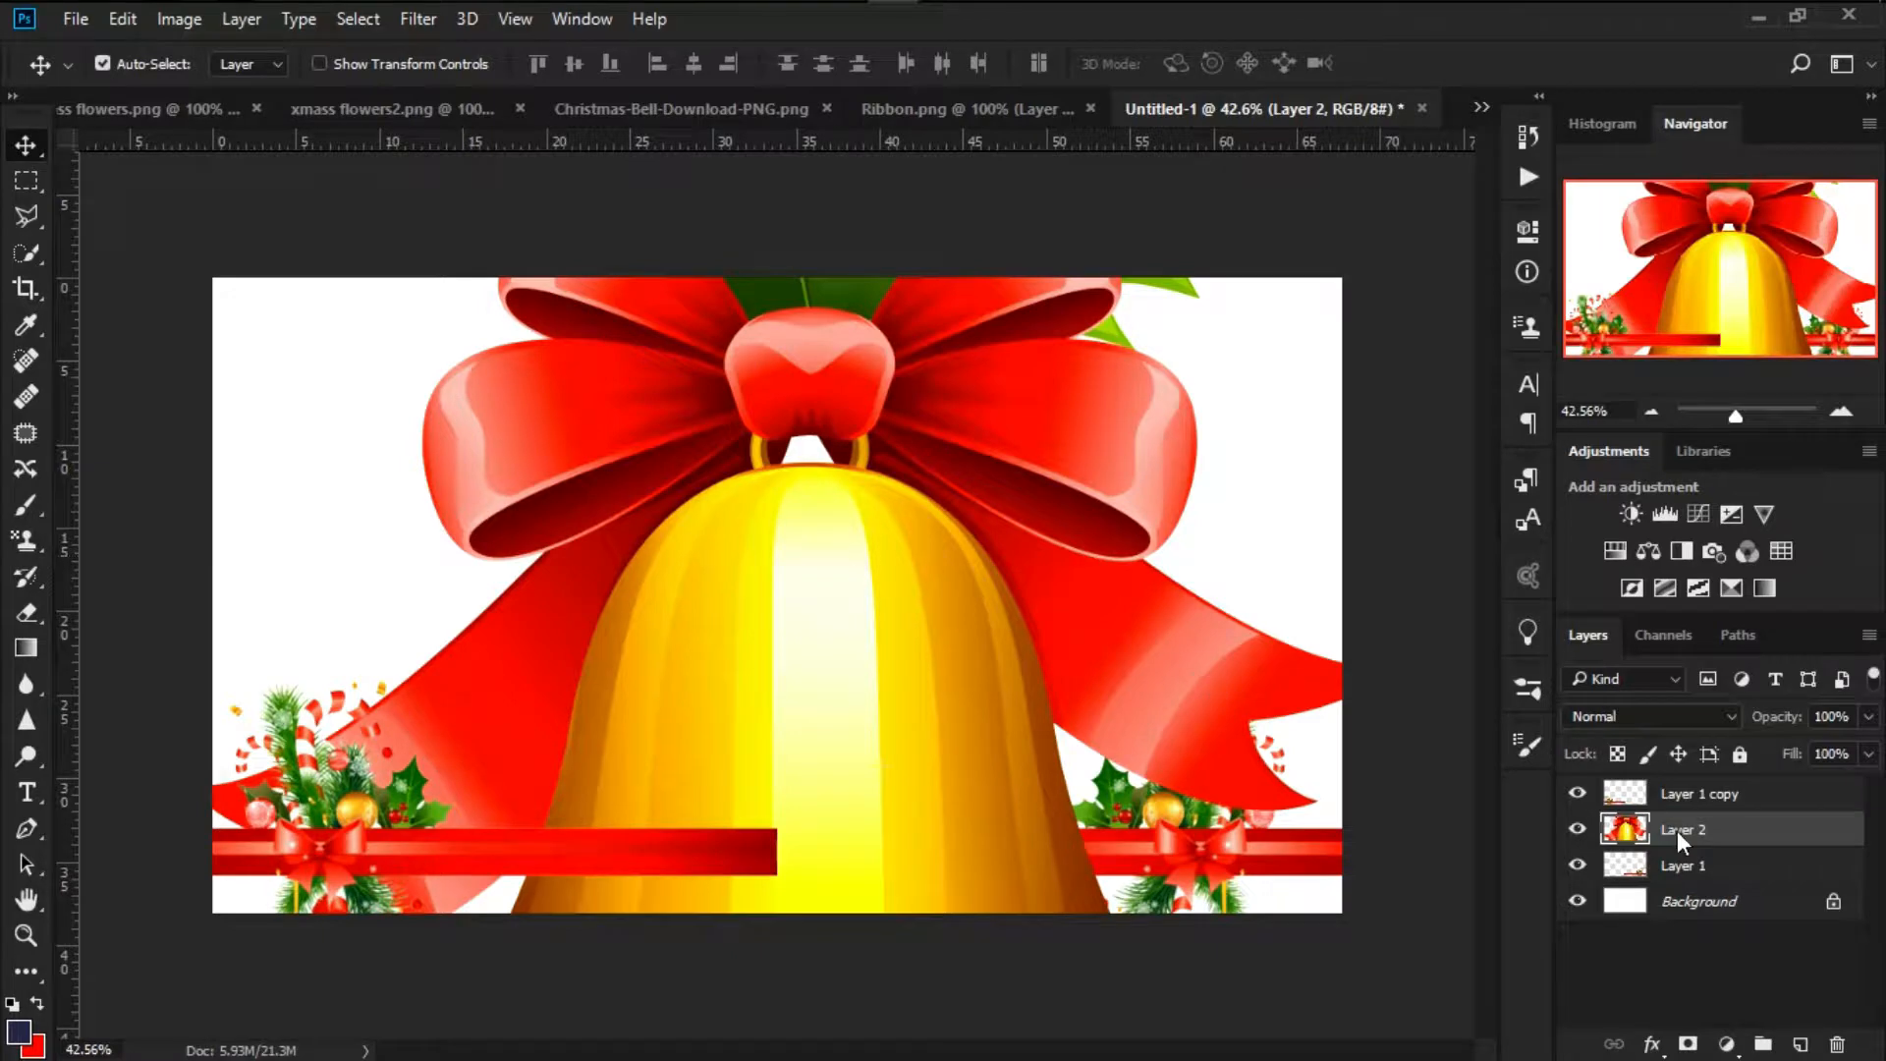
pyautogui.moveTo(1676, 831); pyautogui.dragTo(1675, 783)
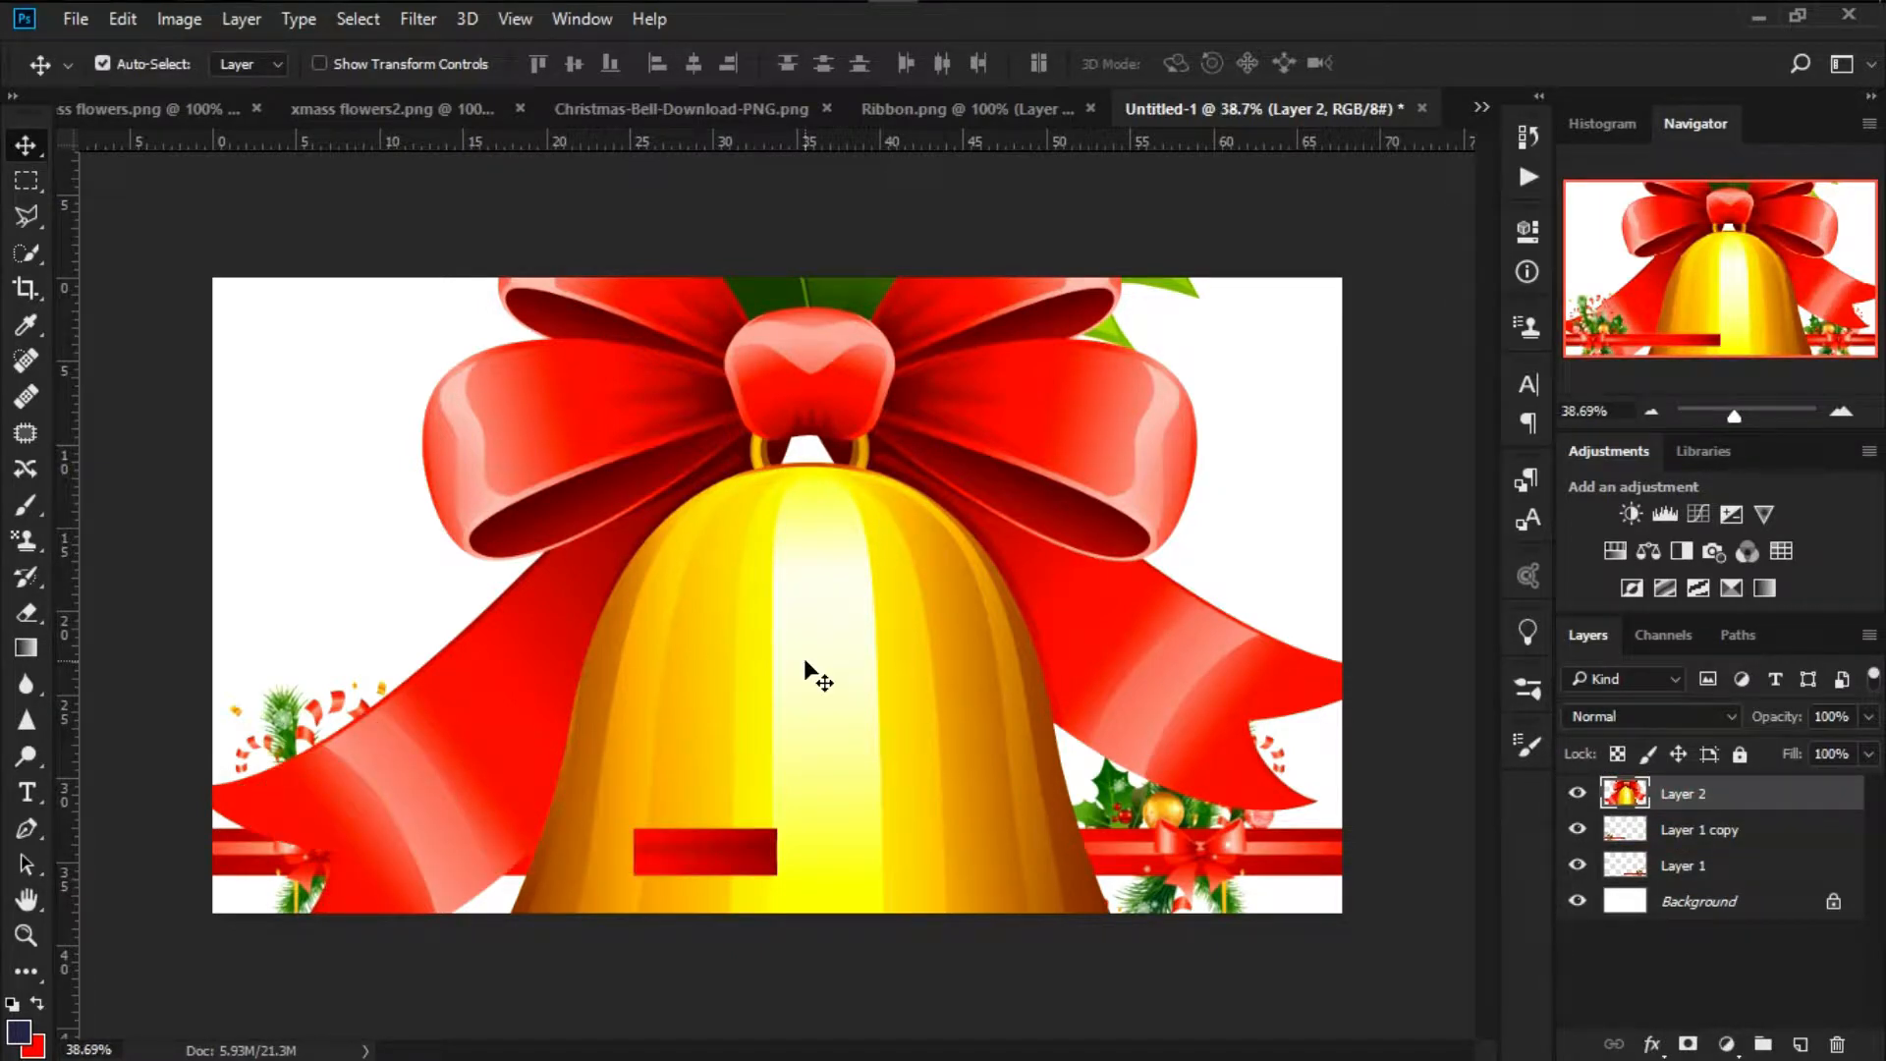
# Scale the bell down to about 40% and center it horizontally at the canvas's upper edge, above the ribbon
pyautogui.scroll(-1, 805, 660)
pyautogui.hotkey('ctrl', 't')
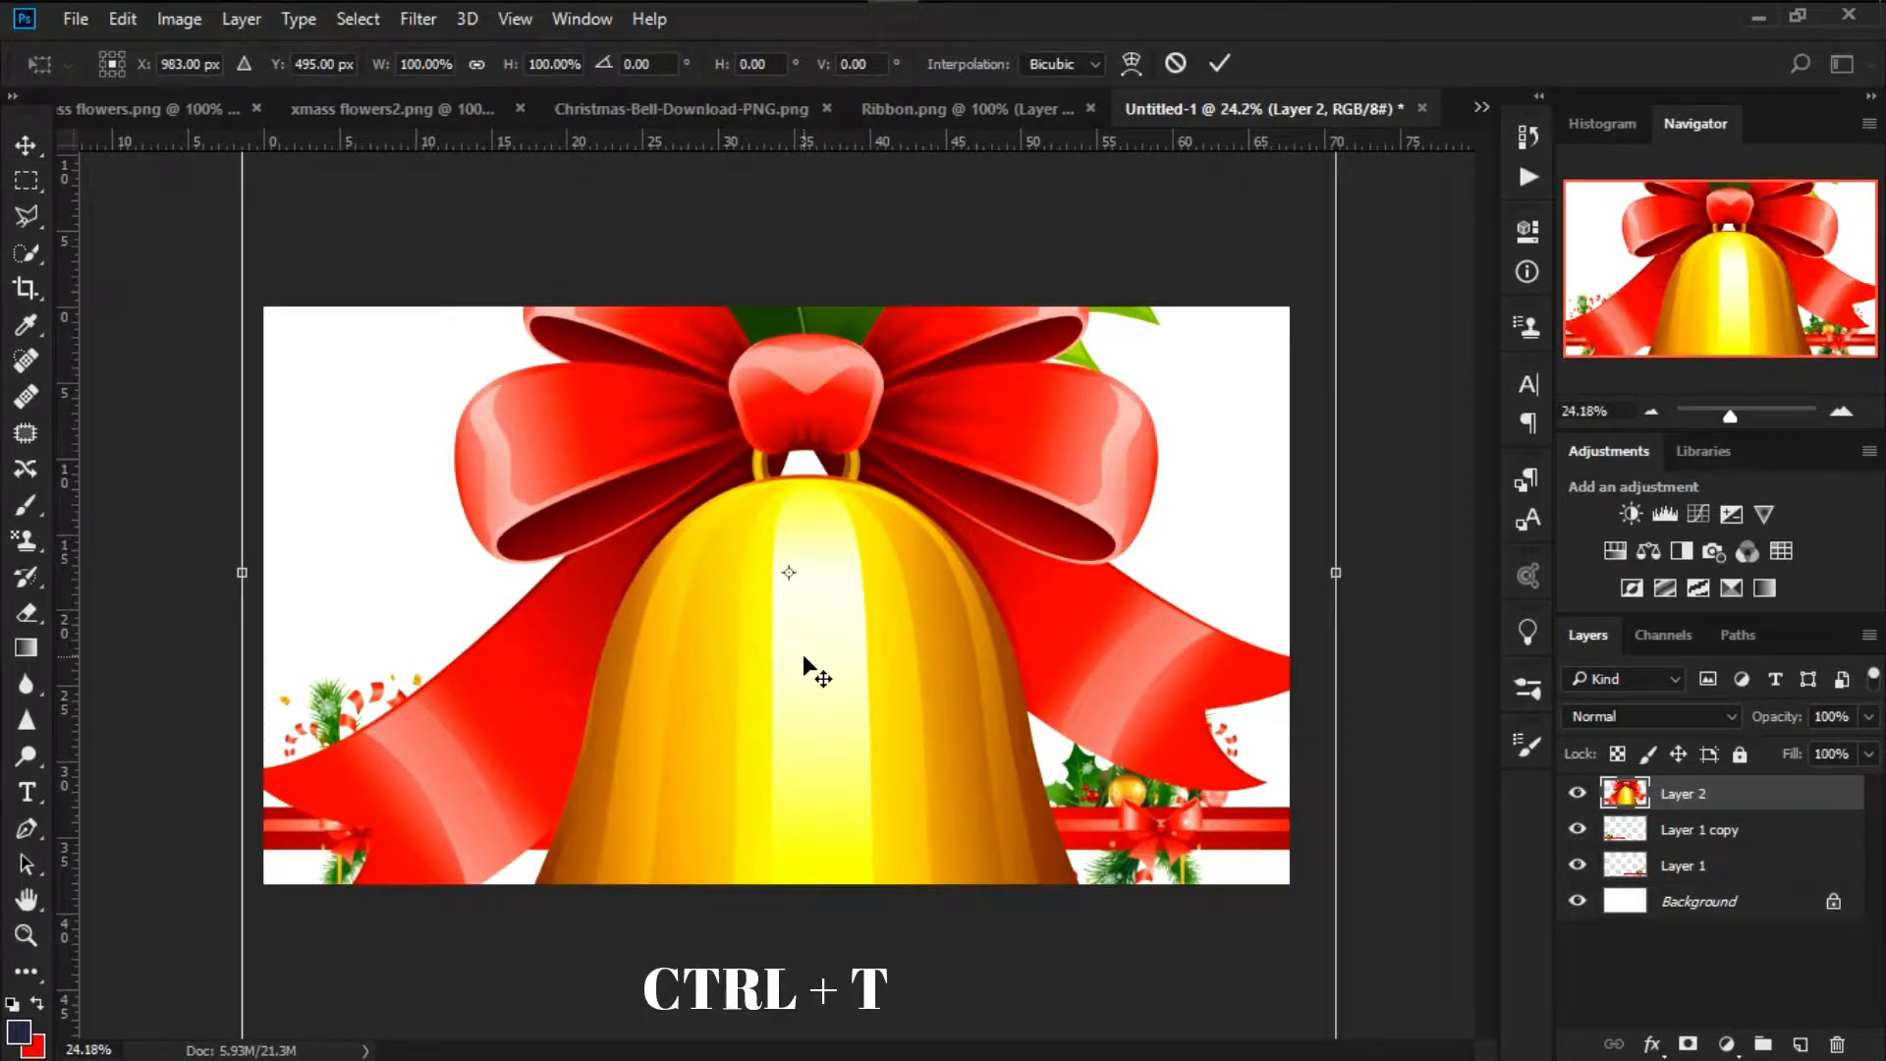
pyautogui.scroll(-5, 804, 656)
pyautogui.moveTo(442, 180); pyautogui.dragTo(791, 601)
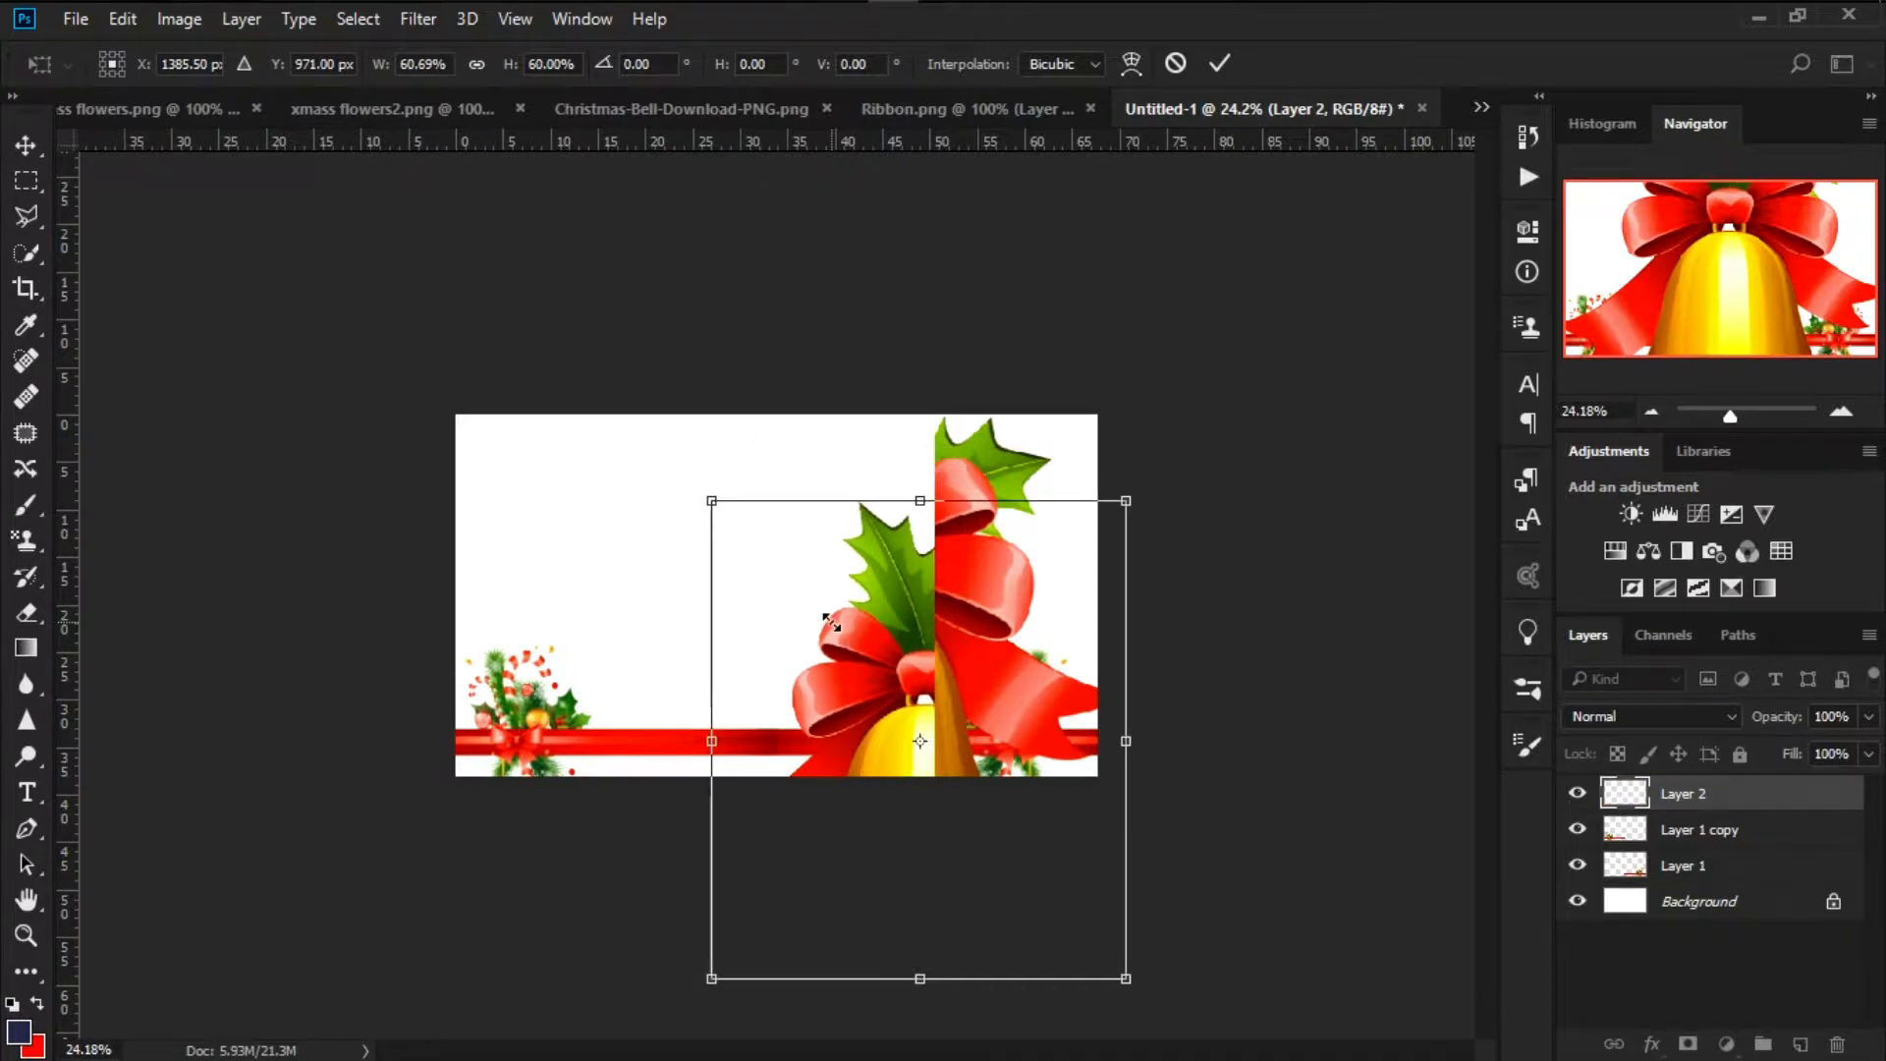
pyautogui.moveTo(786, 552); pyautogui.dragTo(688, 474)
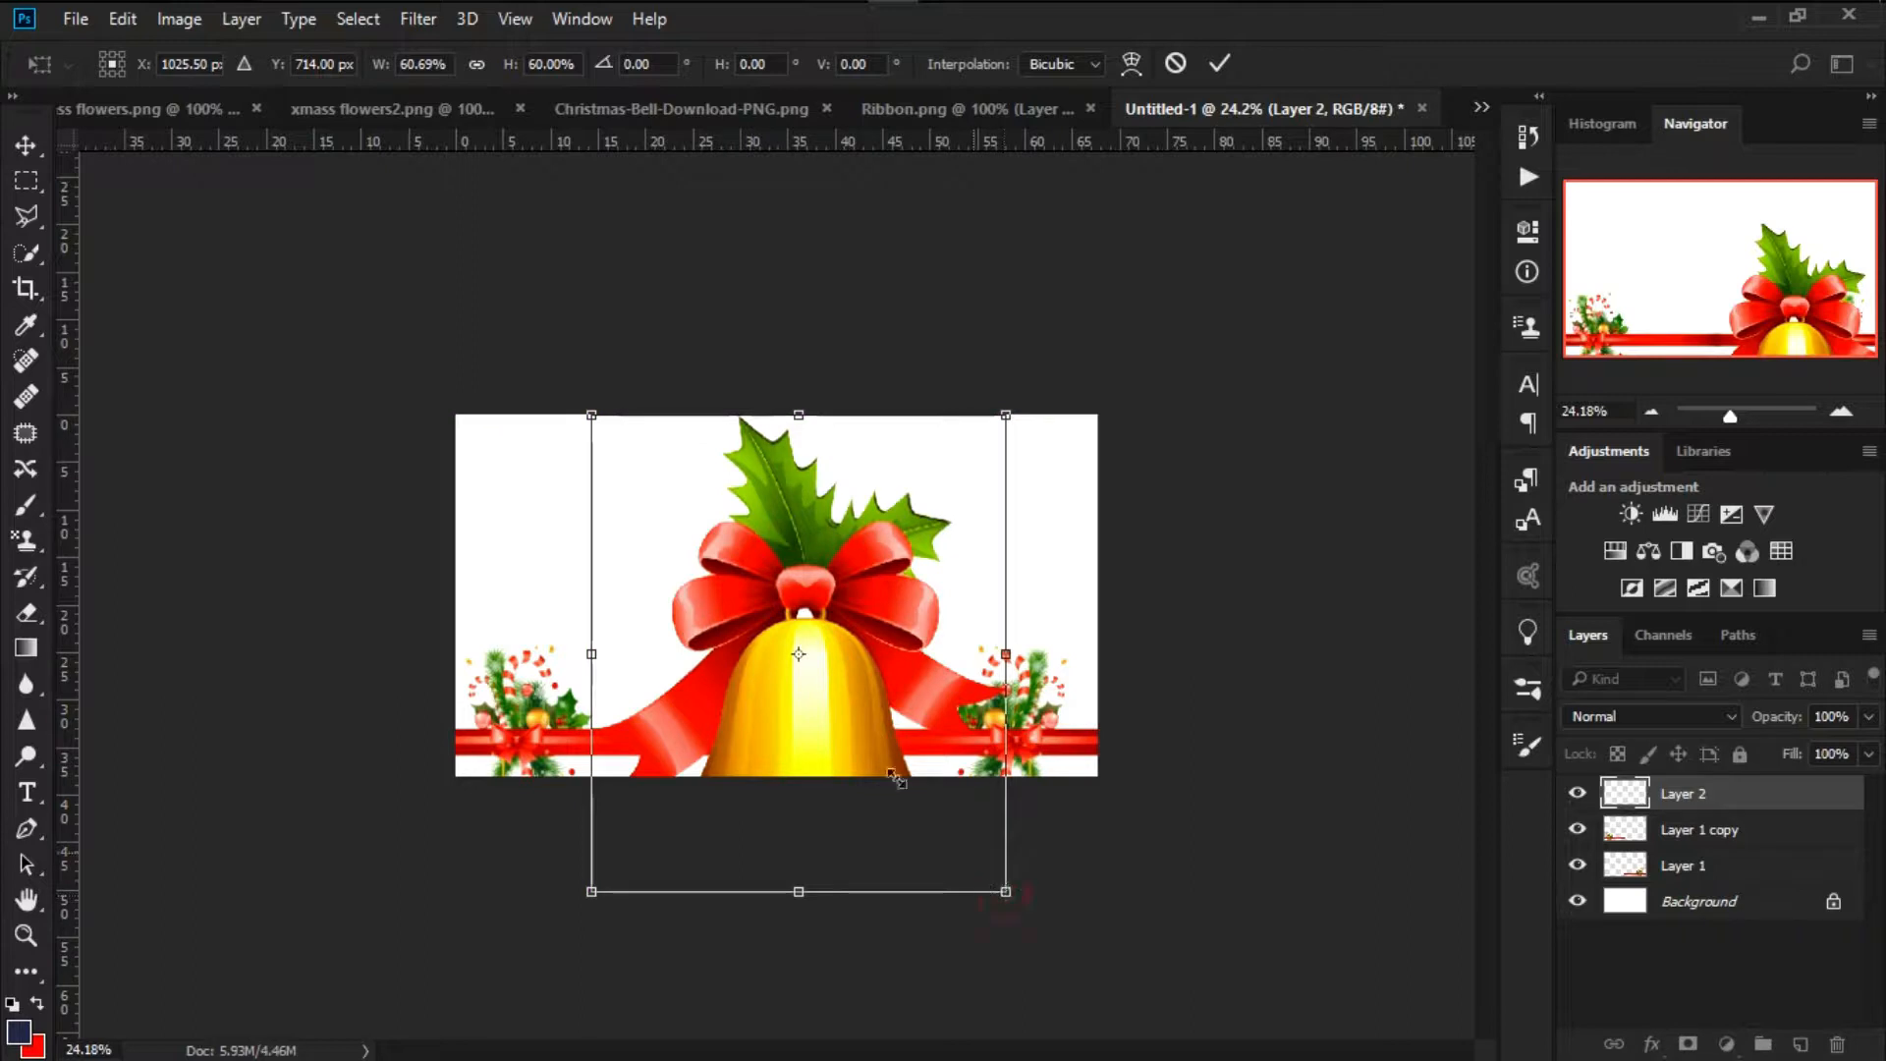
pyautogui.moveTo(896, 778); pyautogui.dragTo(890, 759)
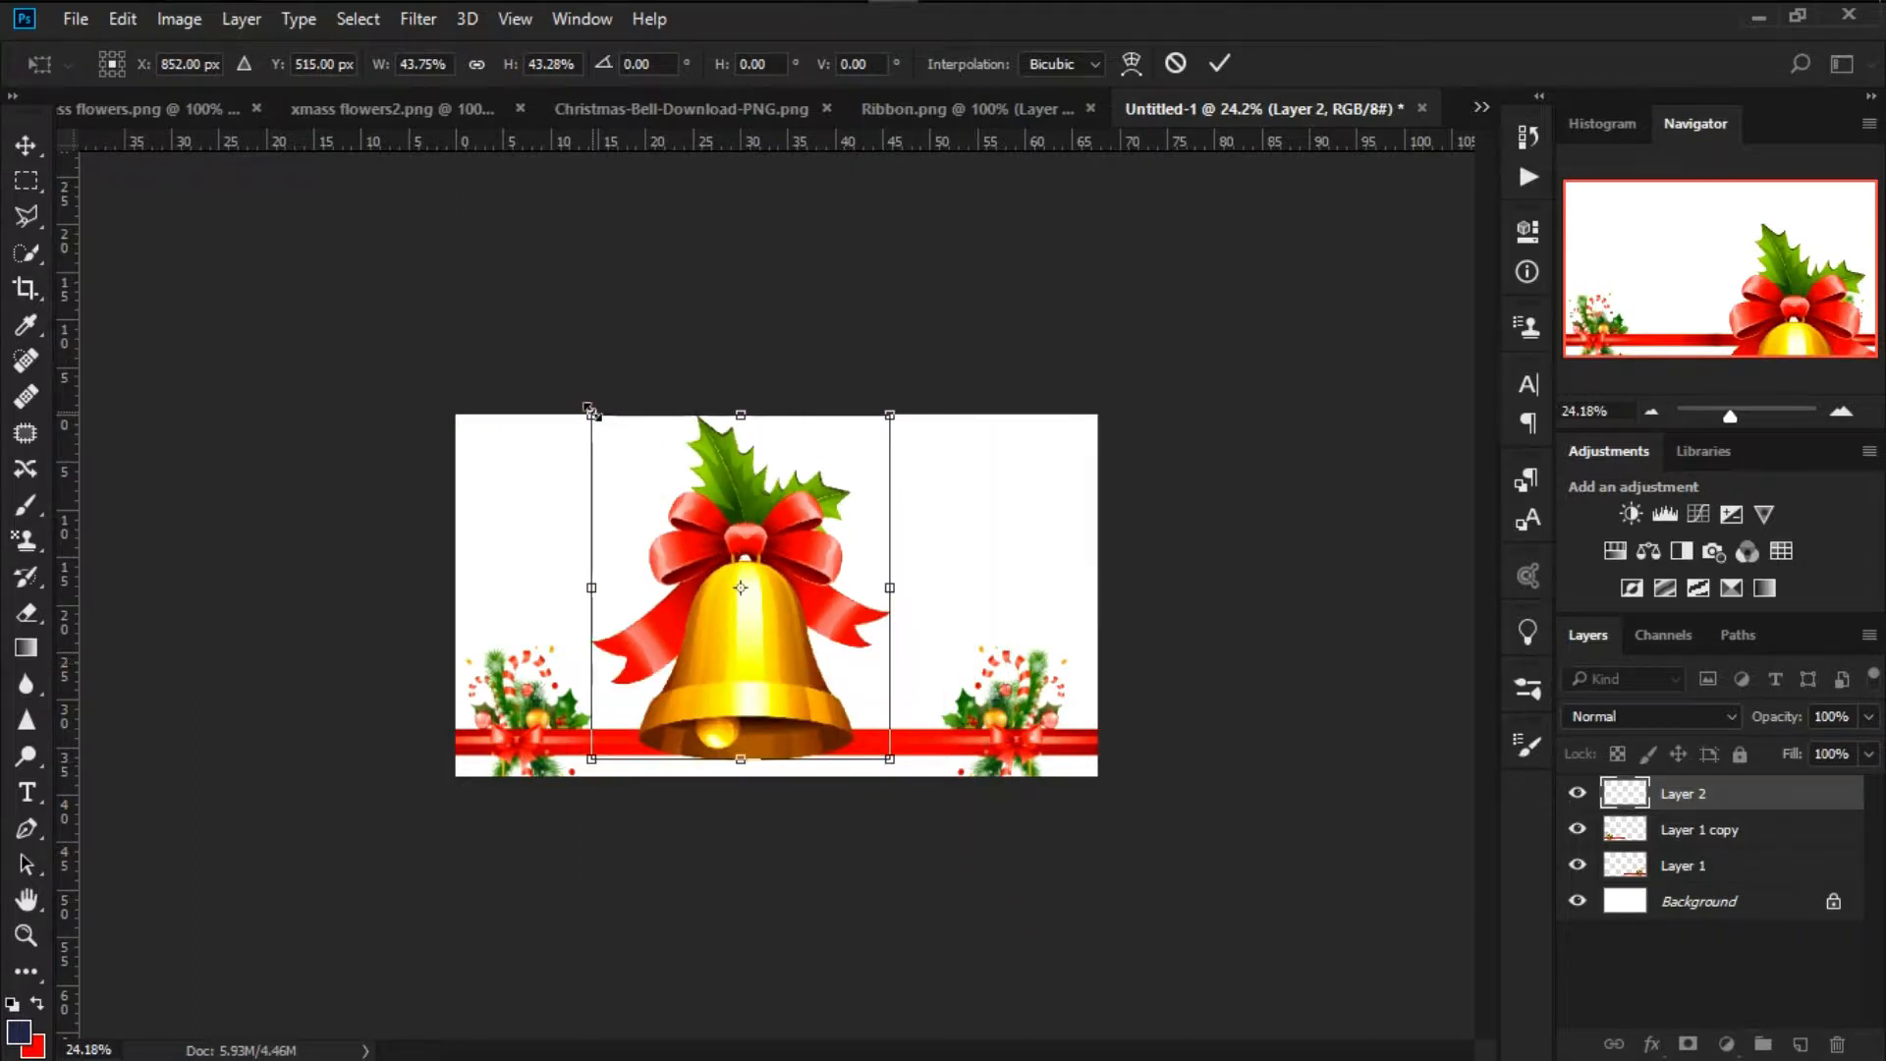
pyautogui.moveTo(590, 411); pyautogui.dragTo(625, 448)
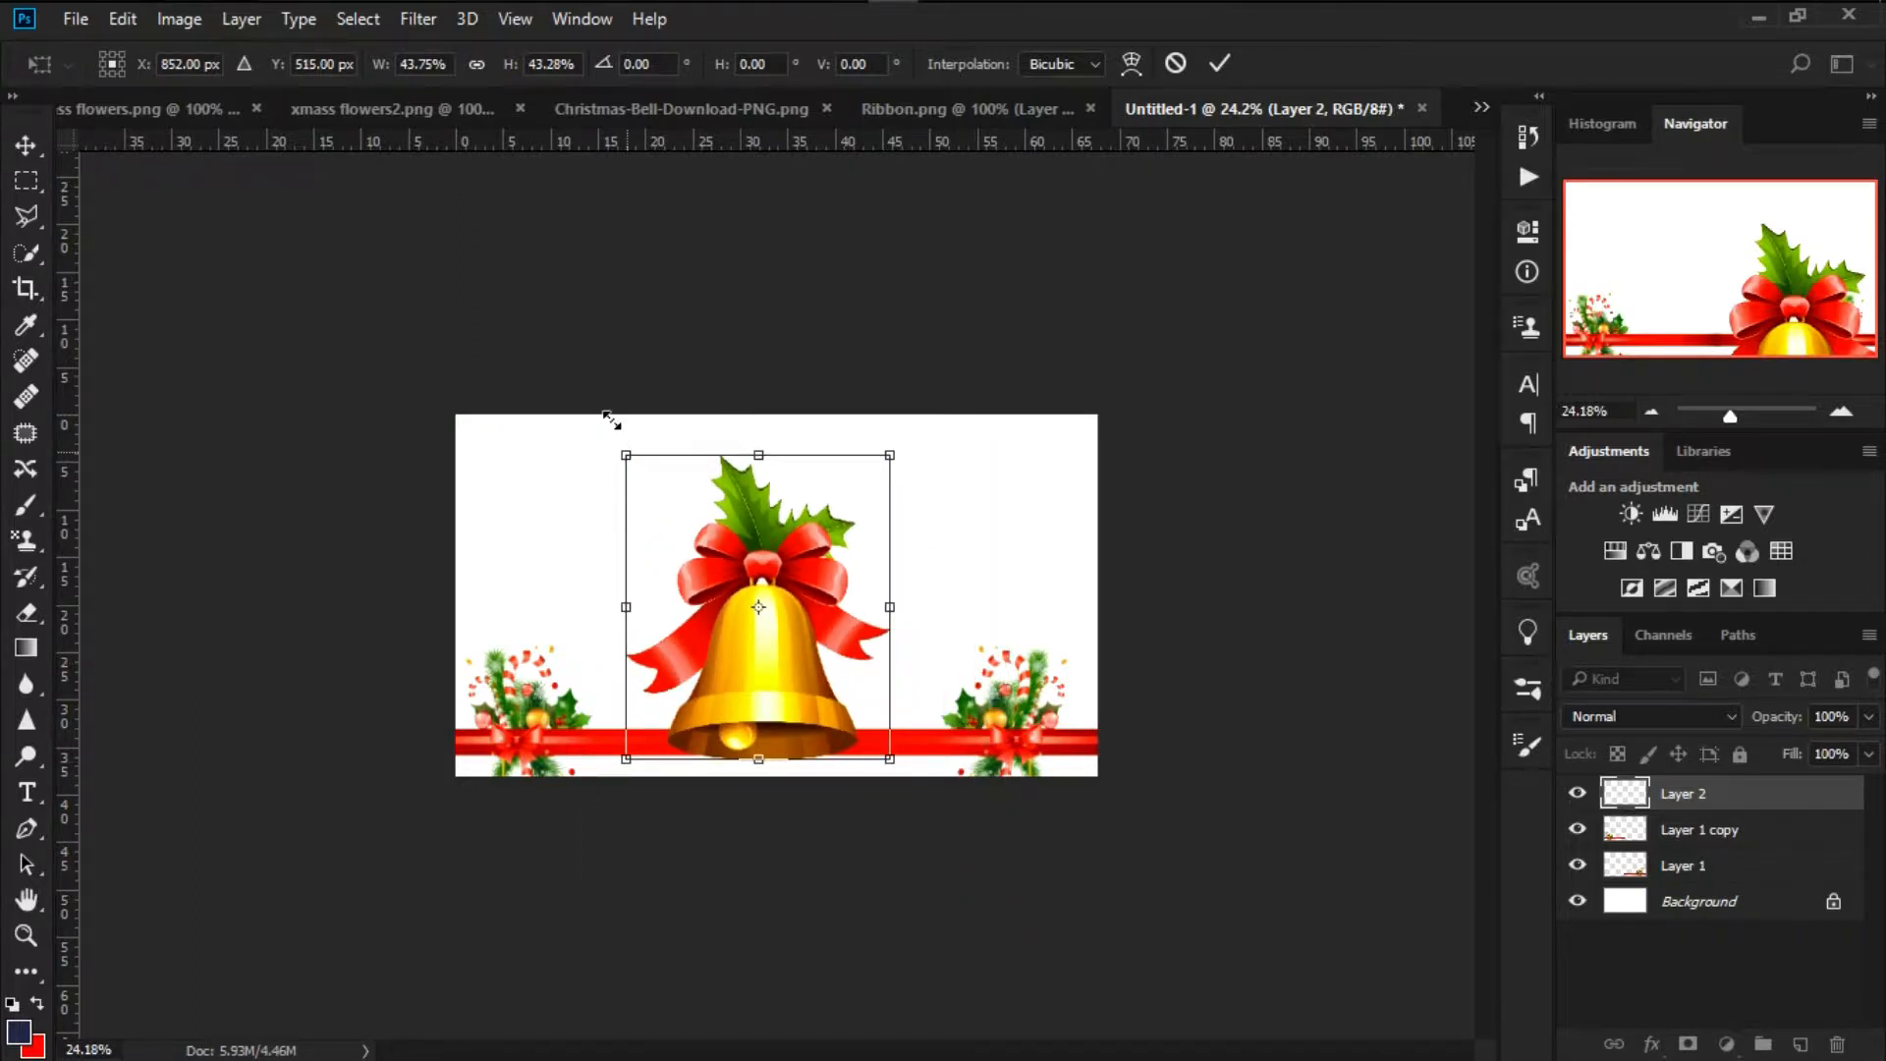
pyautogui.moveTo(780, 629); pyautogui.dragTo(810, 522)
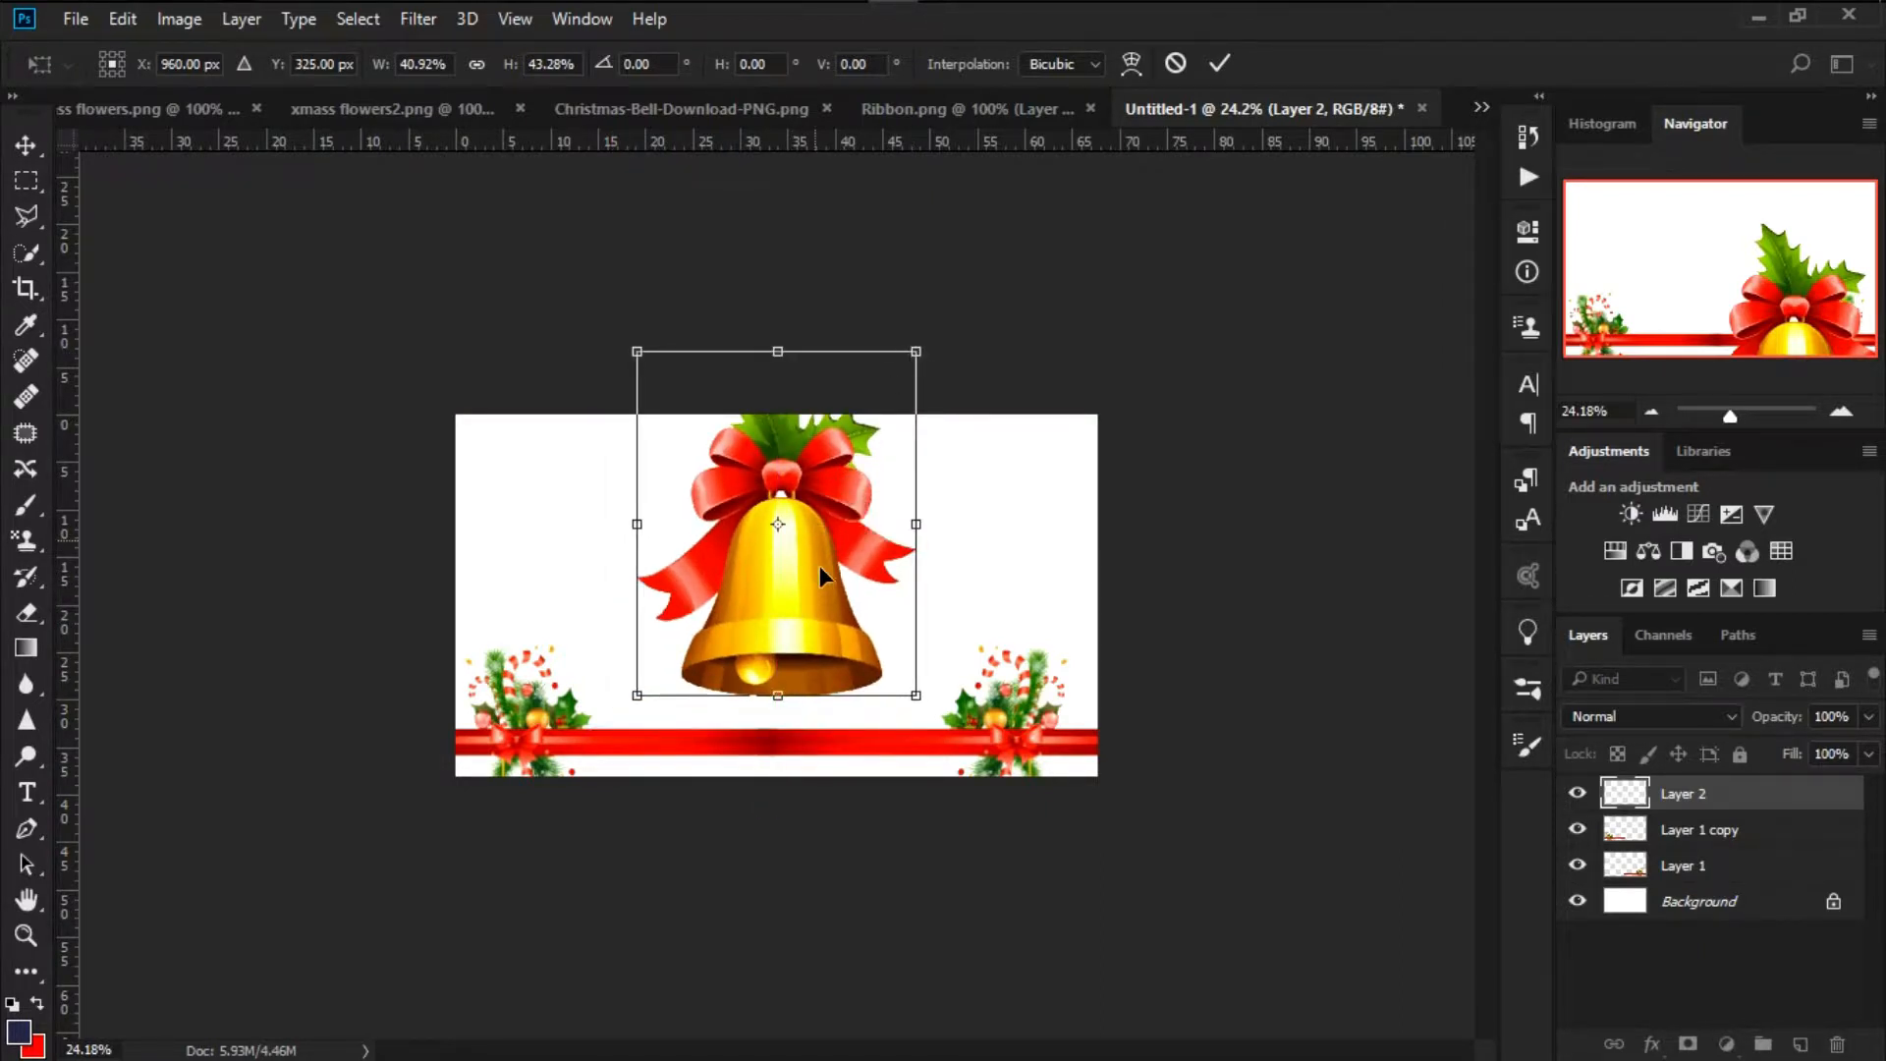
pyautogui.moveTo(915, 352)
pyautogui.mouseDown()
pyautogui.moveTo(896, 366)
pyautogui.moveTo(908, 383)
pyautogui.mouseUp()
pyautogui.moveTo(798, 551); pyautogui.dragTo(804, 551)
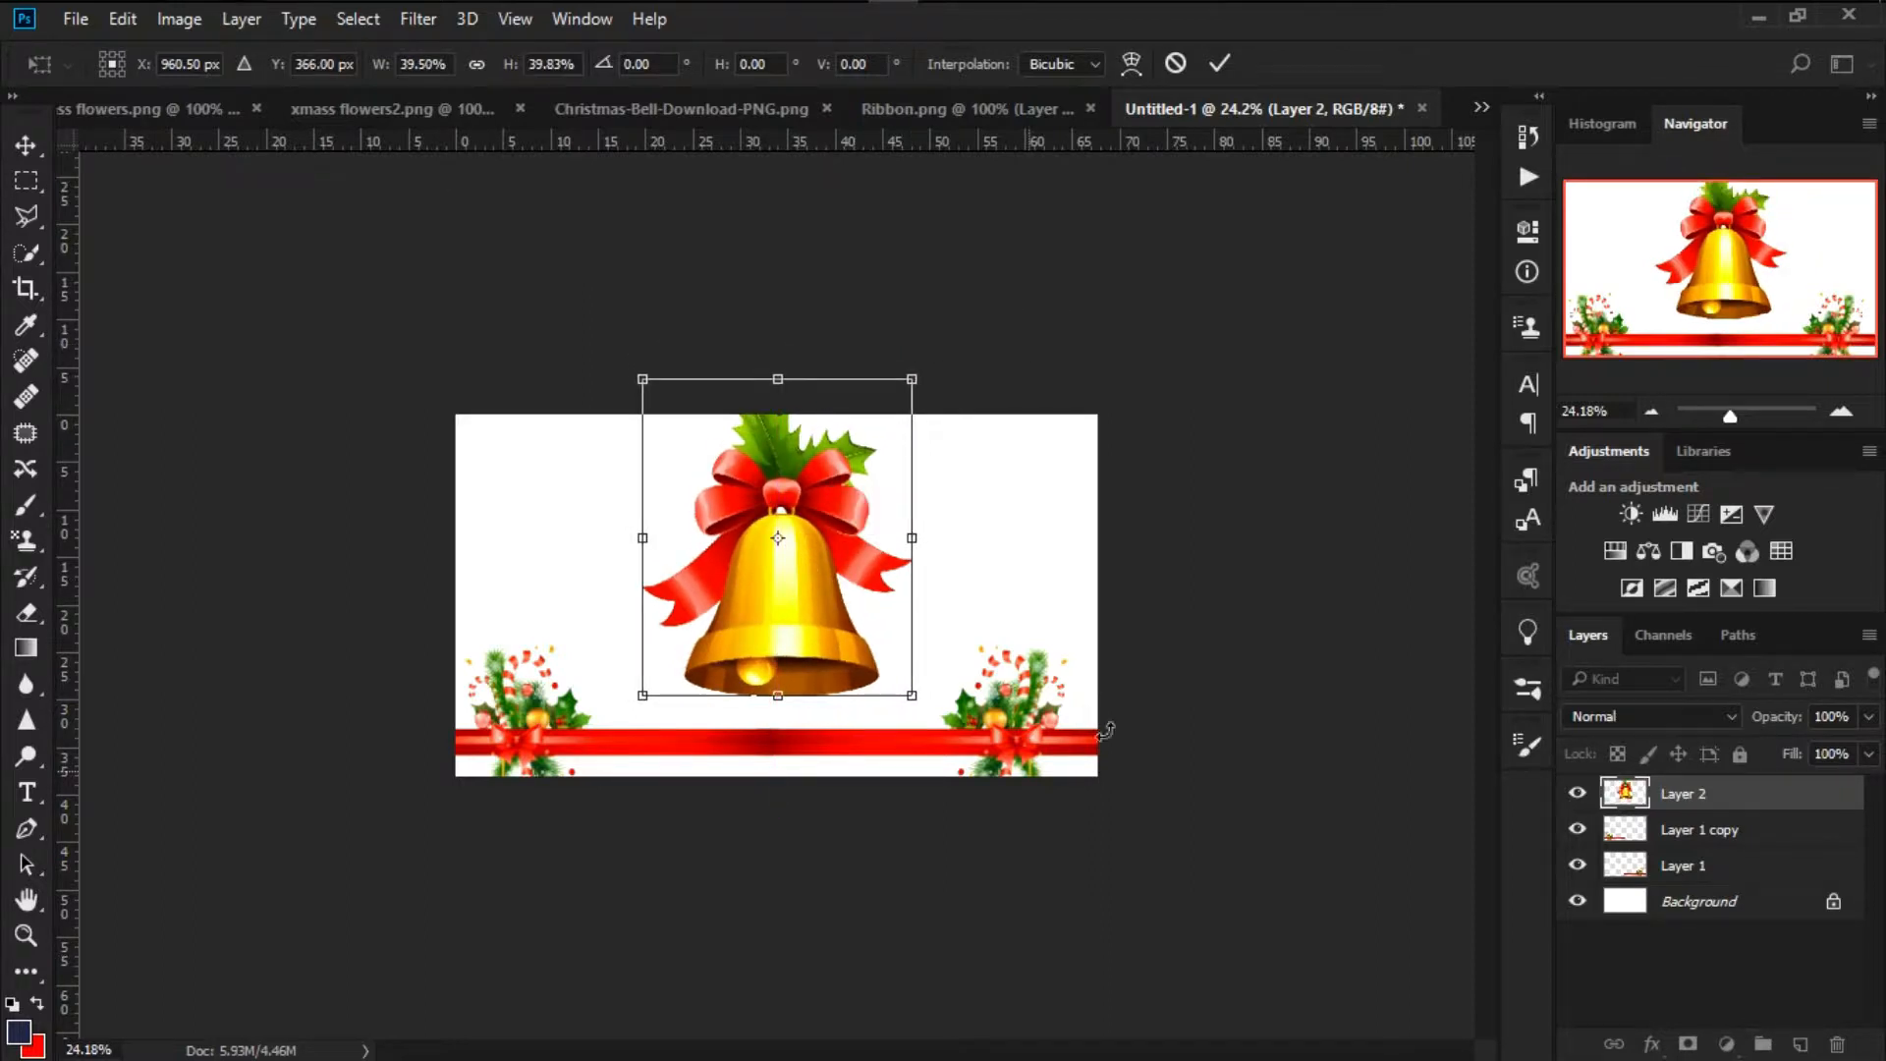
pyautogui.press('Return')
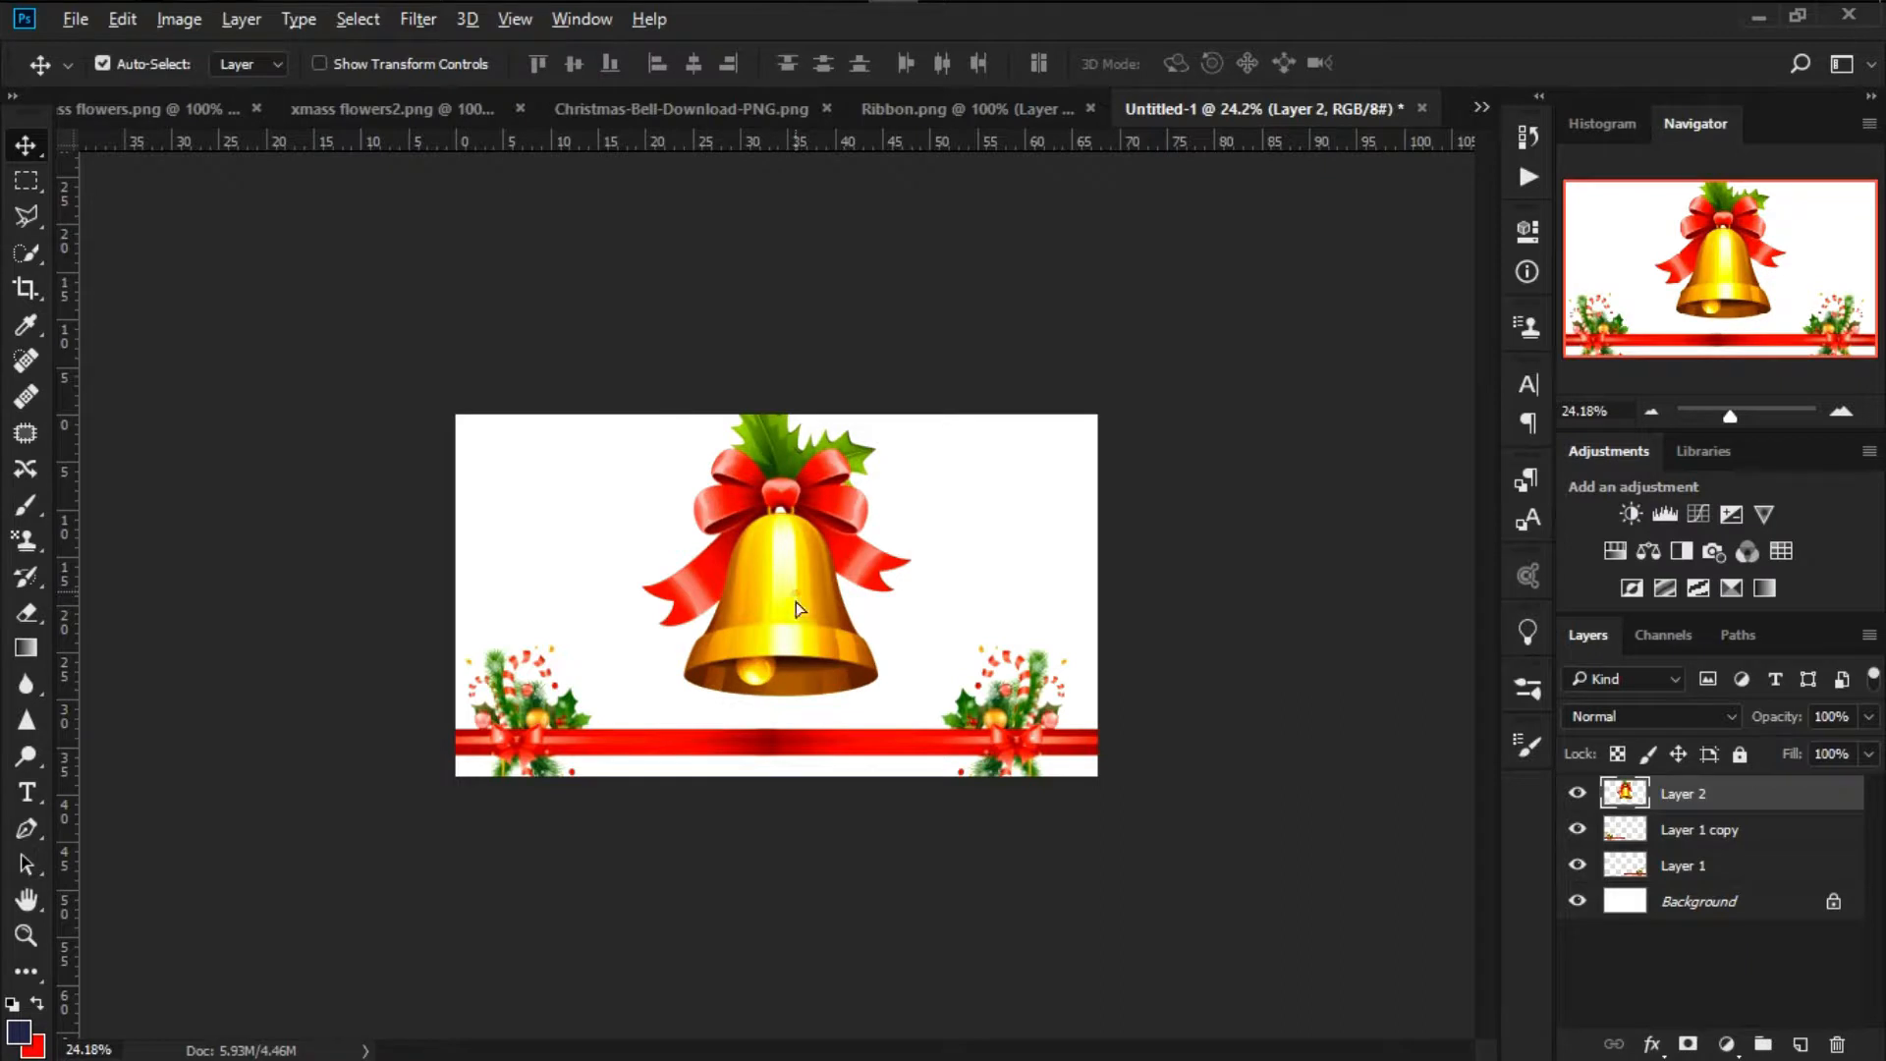
# Duplicate the bell and shrink the copy to about 47%, placing it over the ribbon below the large bell
pyautogui.moveTo(799, 714); pyautogui.dragTo(810, 617)
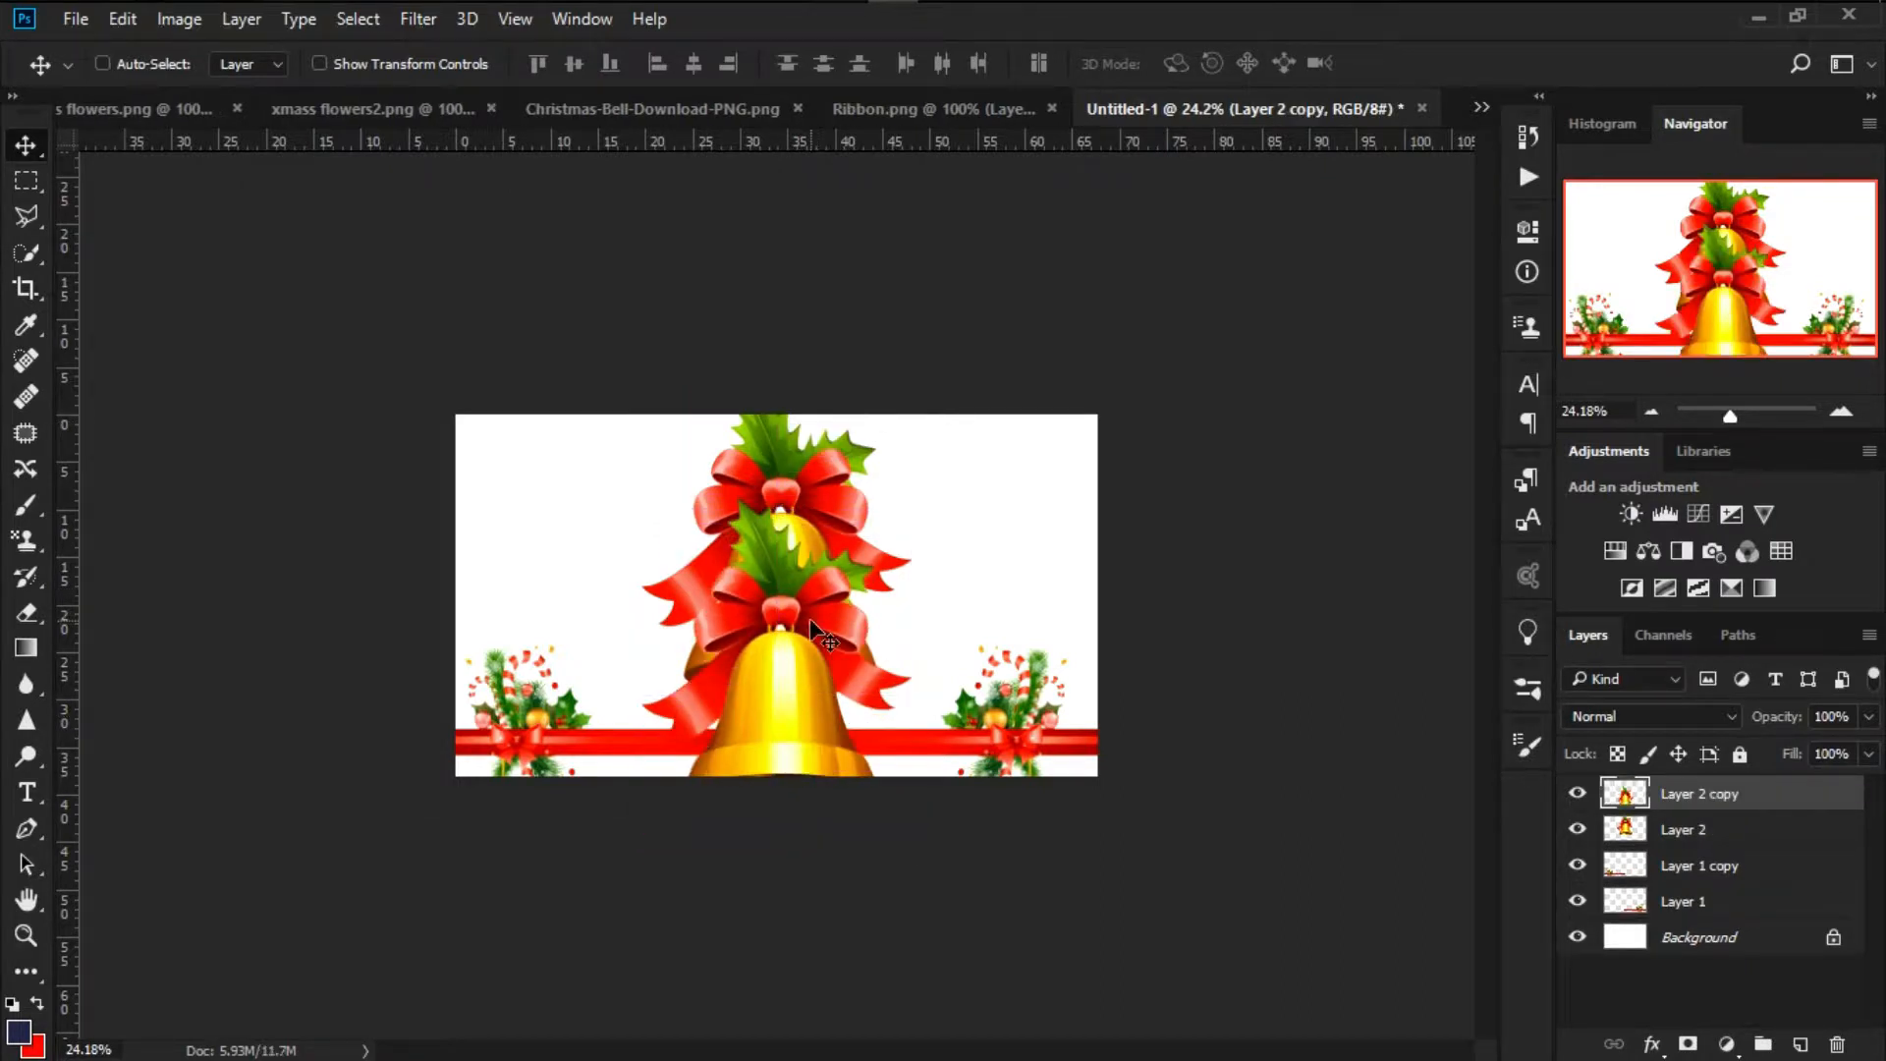
pyautogui.hotkey('ctrl', 't')
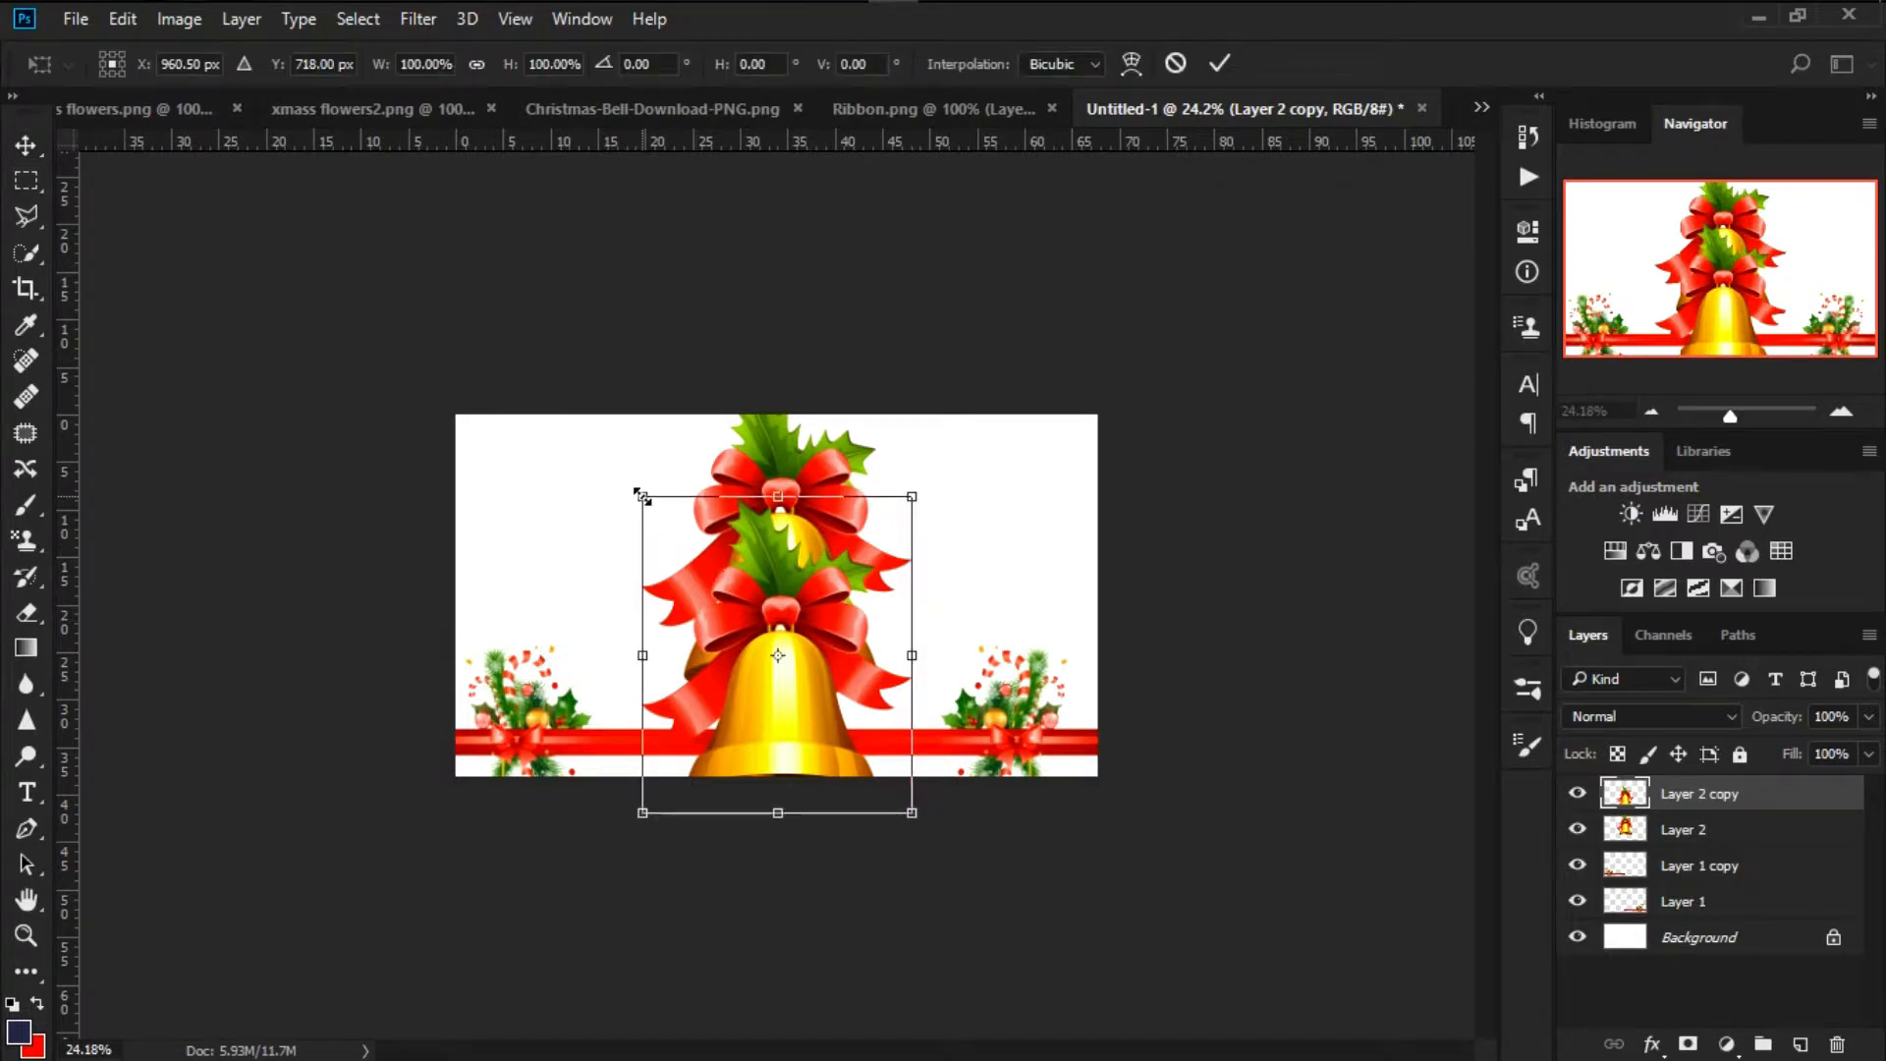
pyautogui.moveTo(709, 590); pyautogui.dragTo(783, 632)
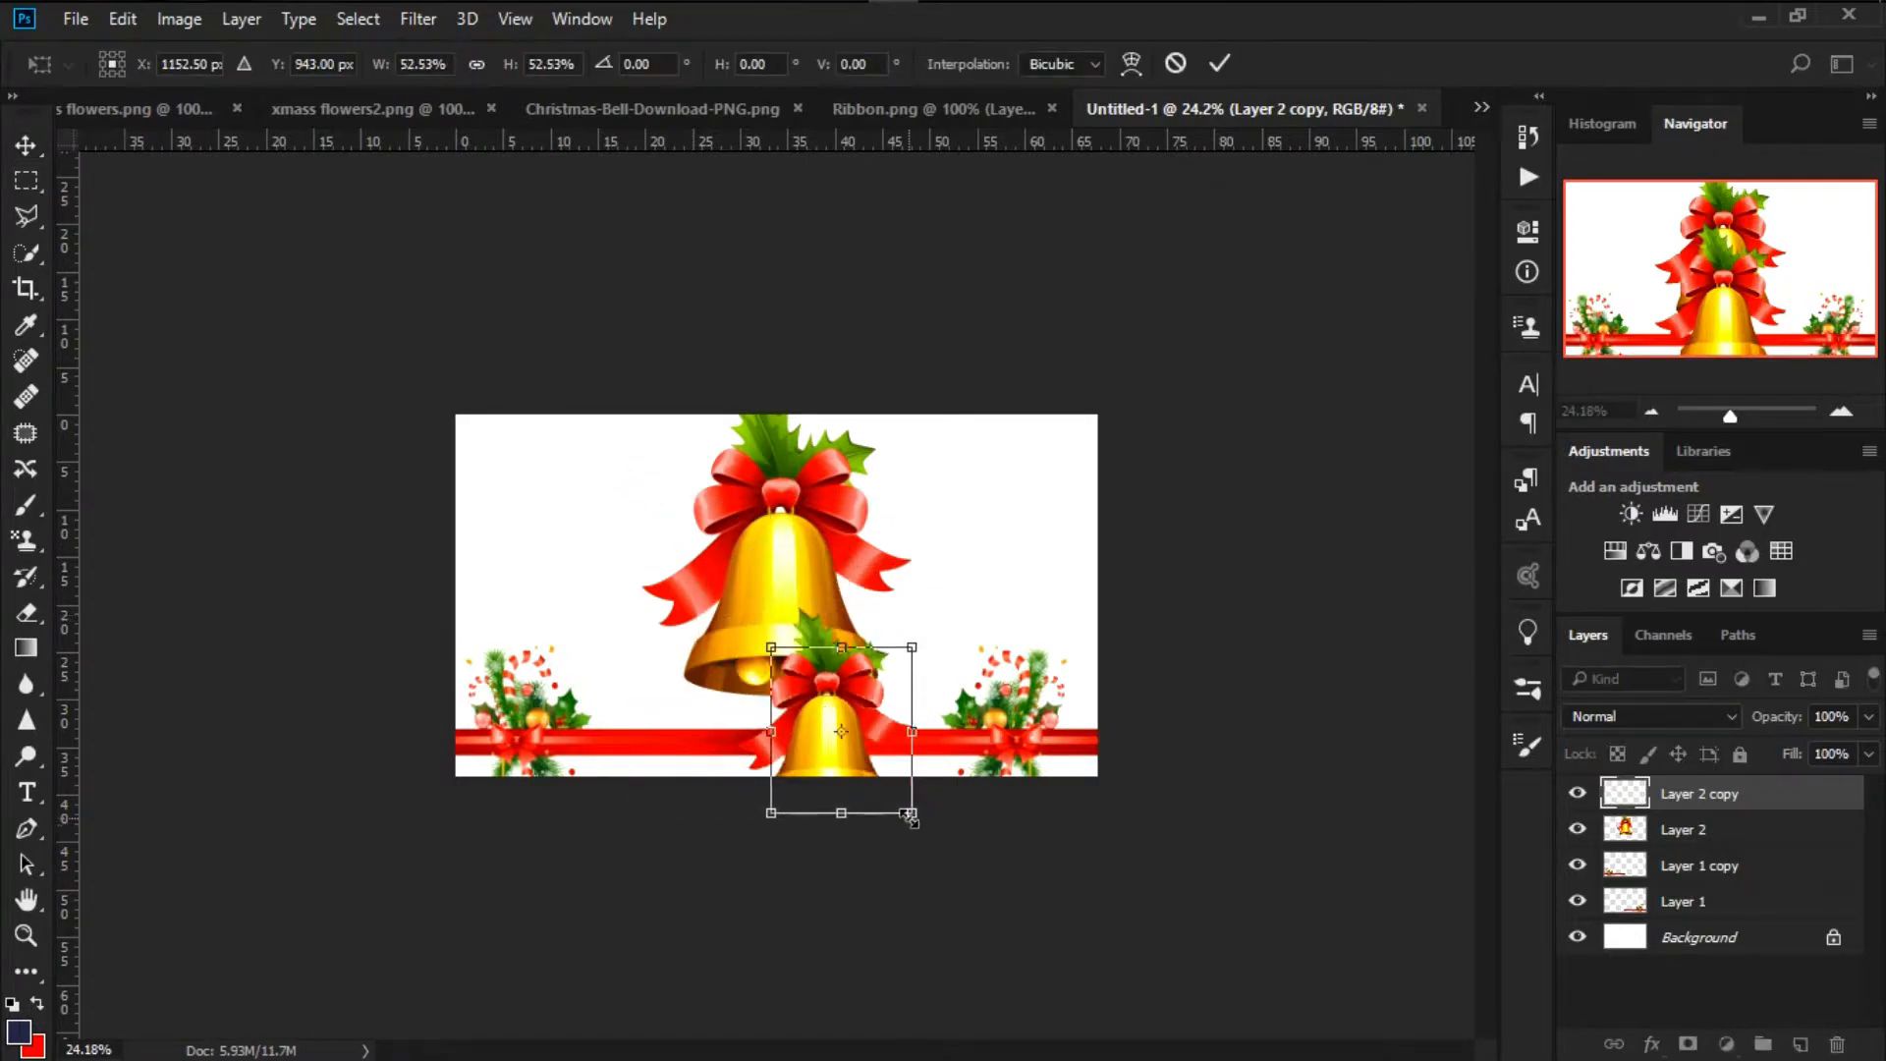
pyautogui.moveTo(887, 800)
pyautogui.mouseDown()
pyautogui.moveTo(848, 748)
pyautogui.moveTo(895, 792)
pyautogui.mouseUp()
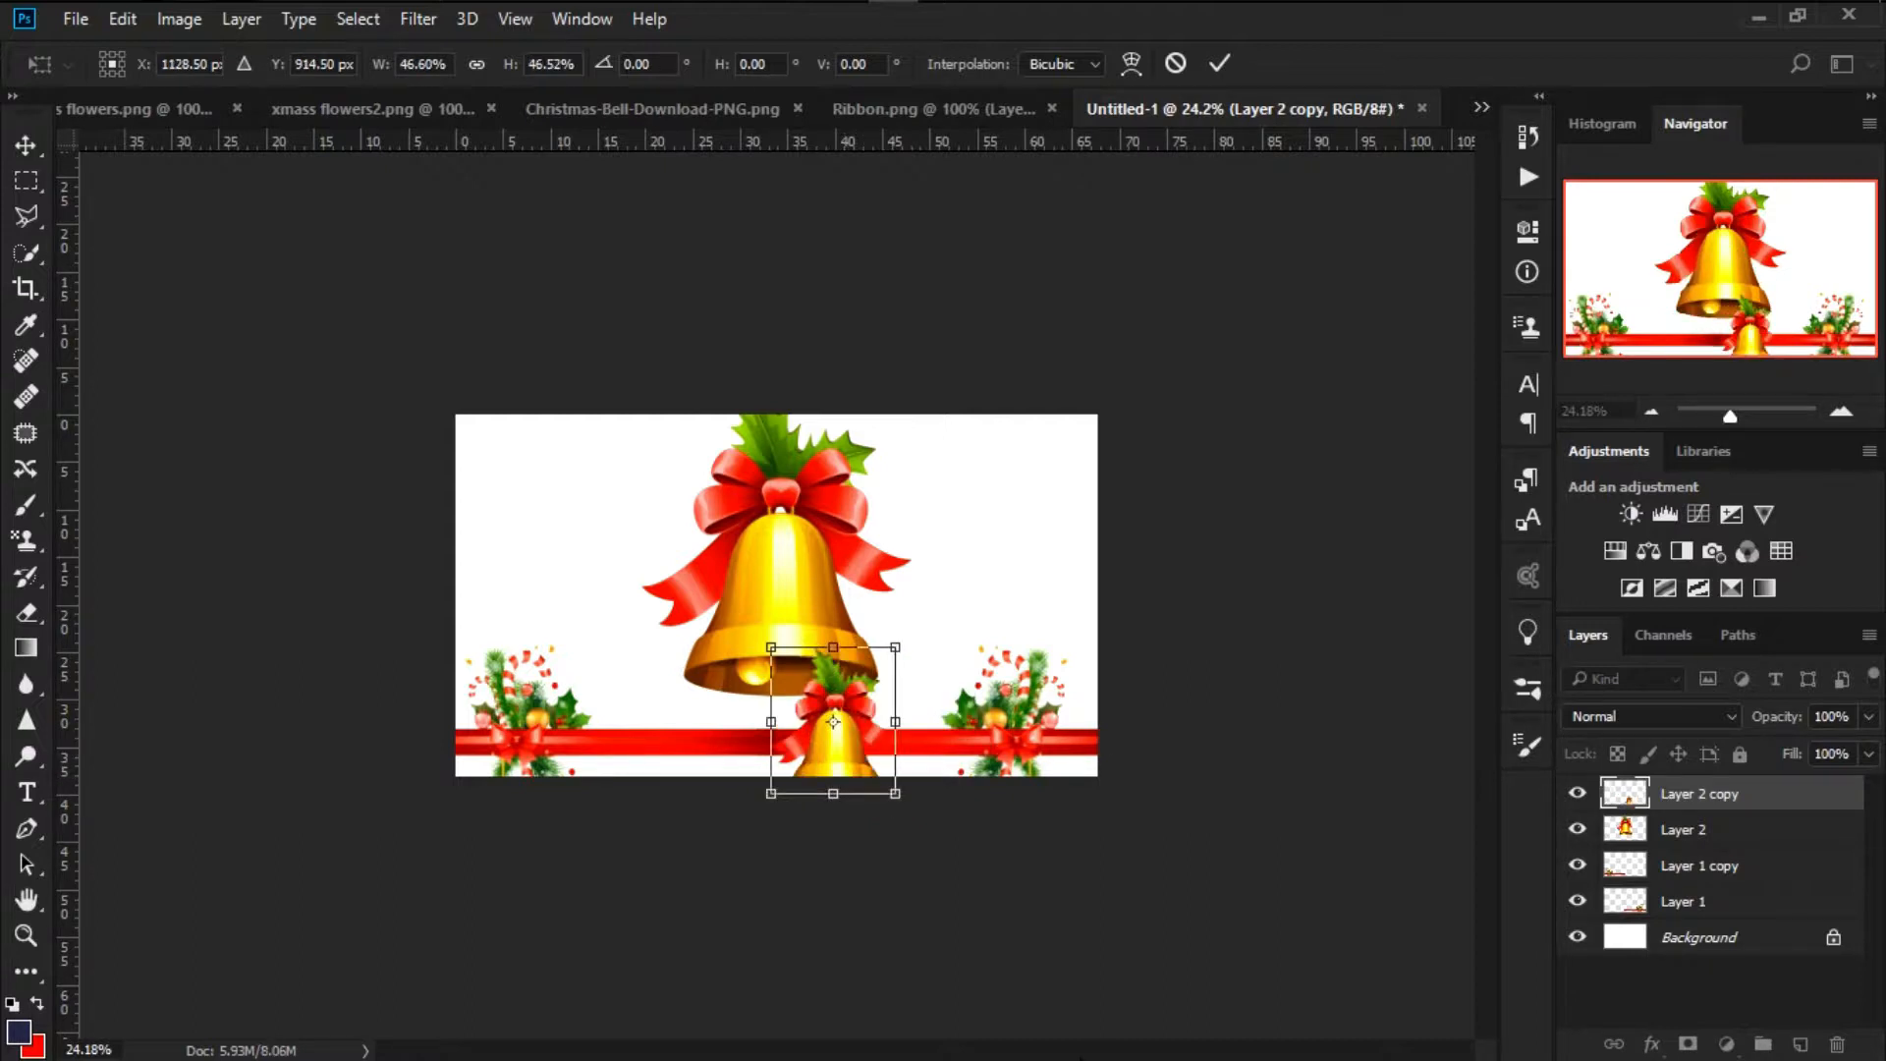
pyautogui.moveTo(790, 668); pyautogui.dragTo(802, 689)
pyautogui.press('Return')
# Scale the small bell down further to about 74% and position it over the middle joint of the ribbon
pyautogui.scroll(5, 862, 738)
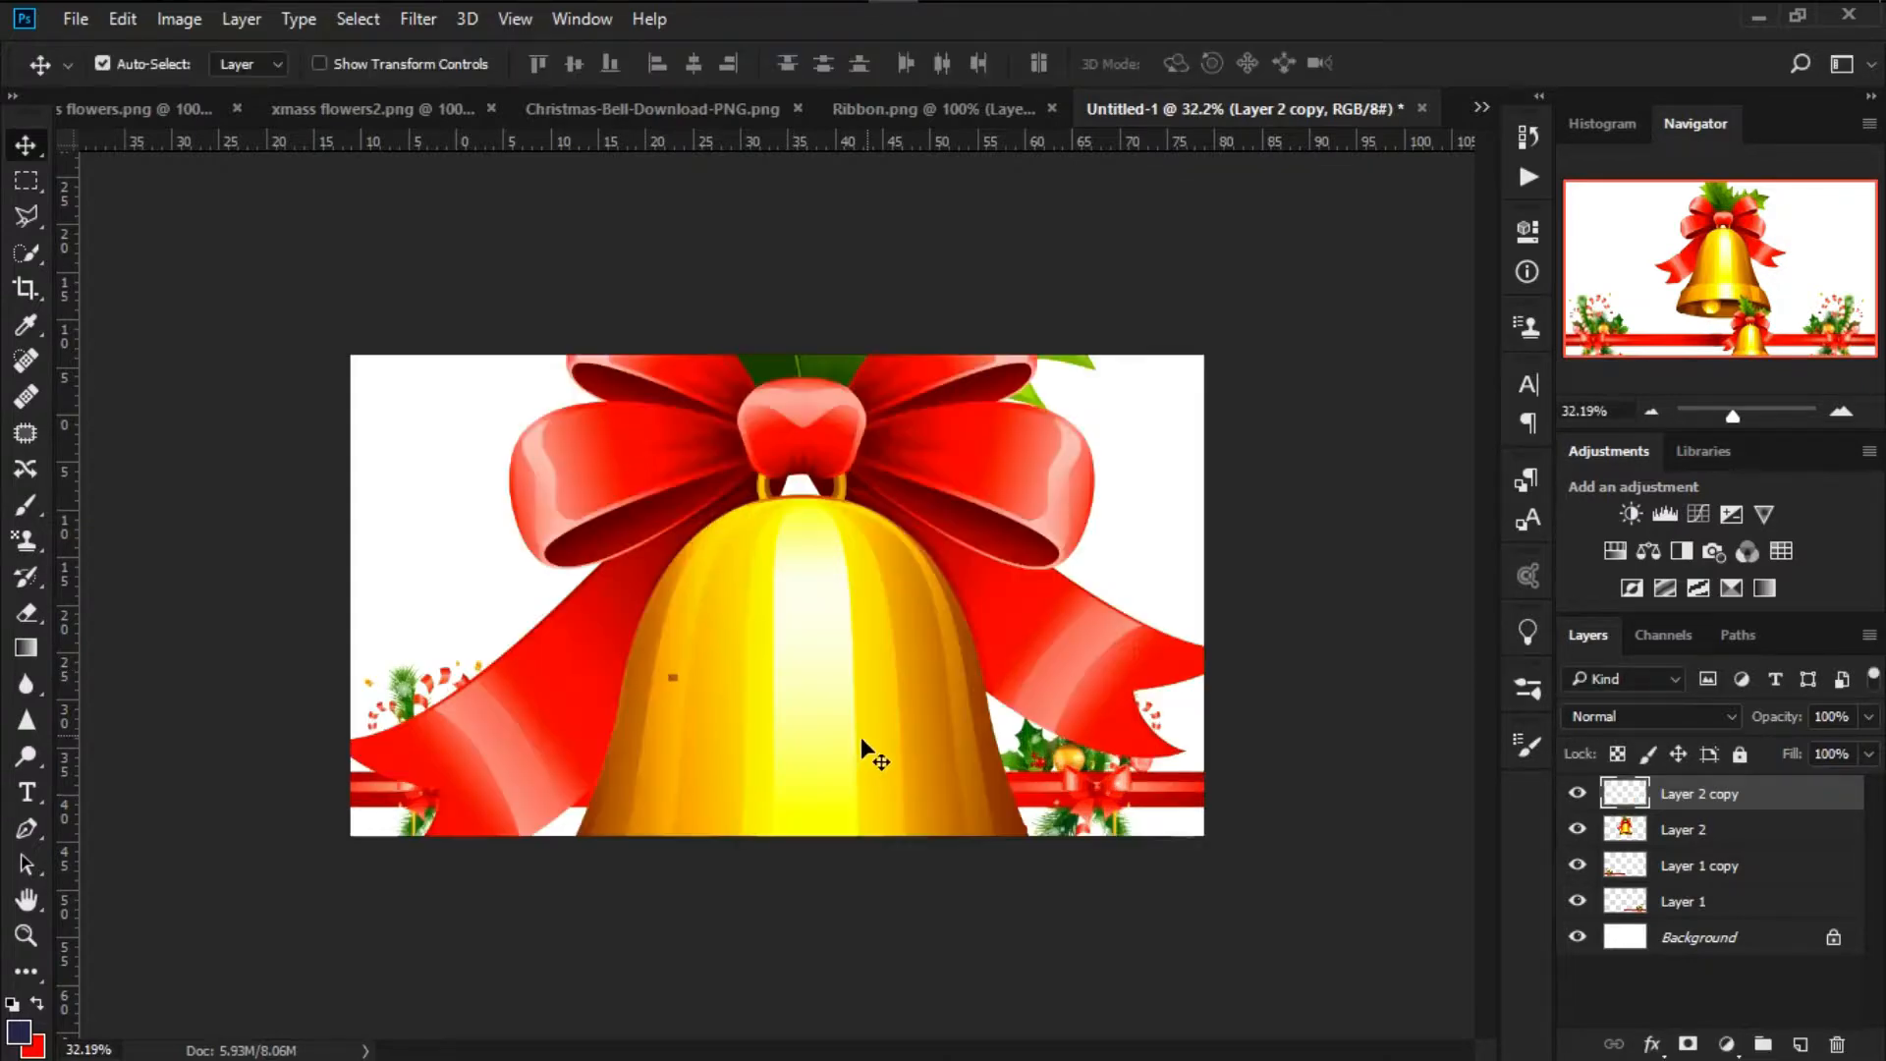
pyautogui.scroll(-2, 848, 779)
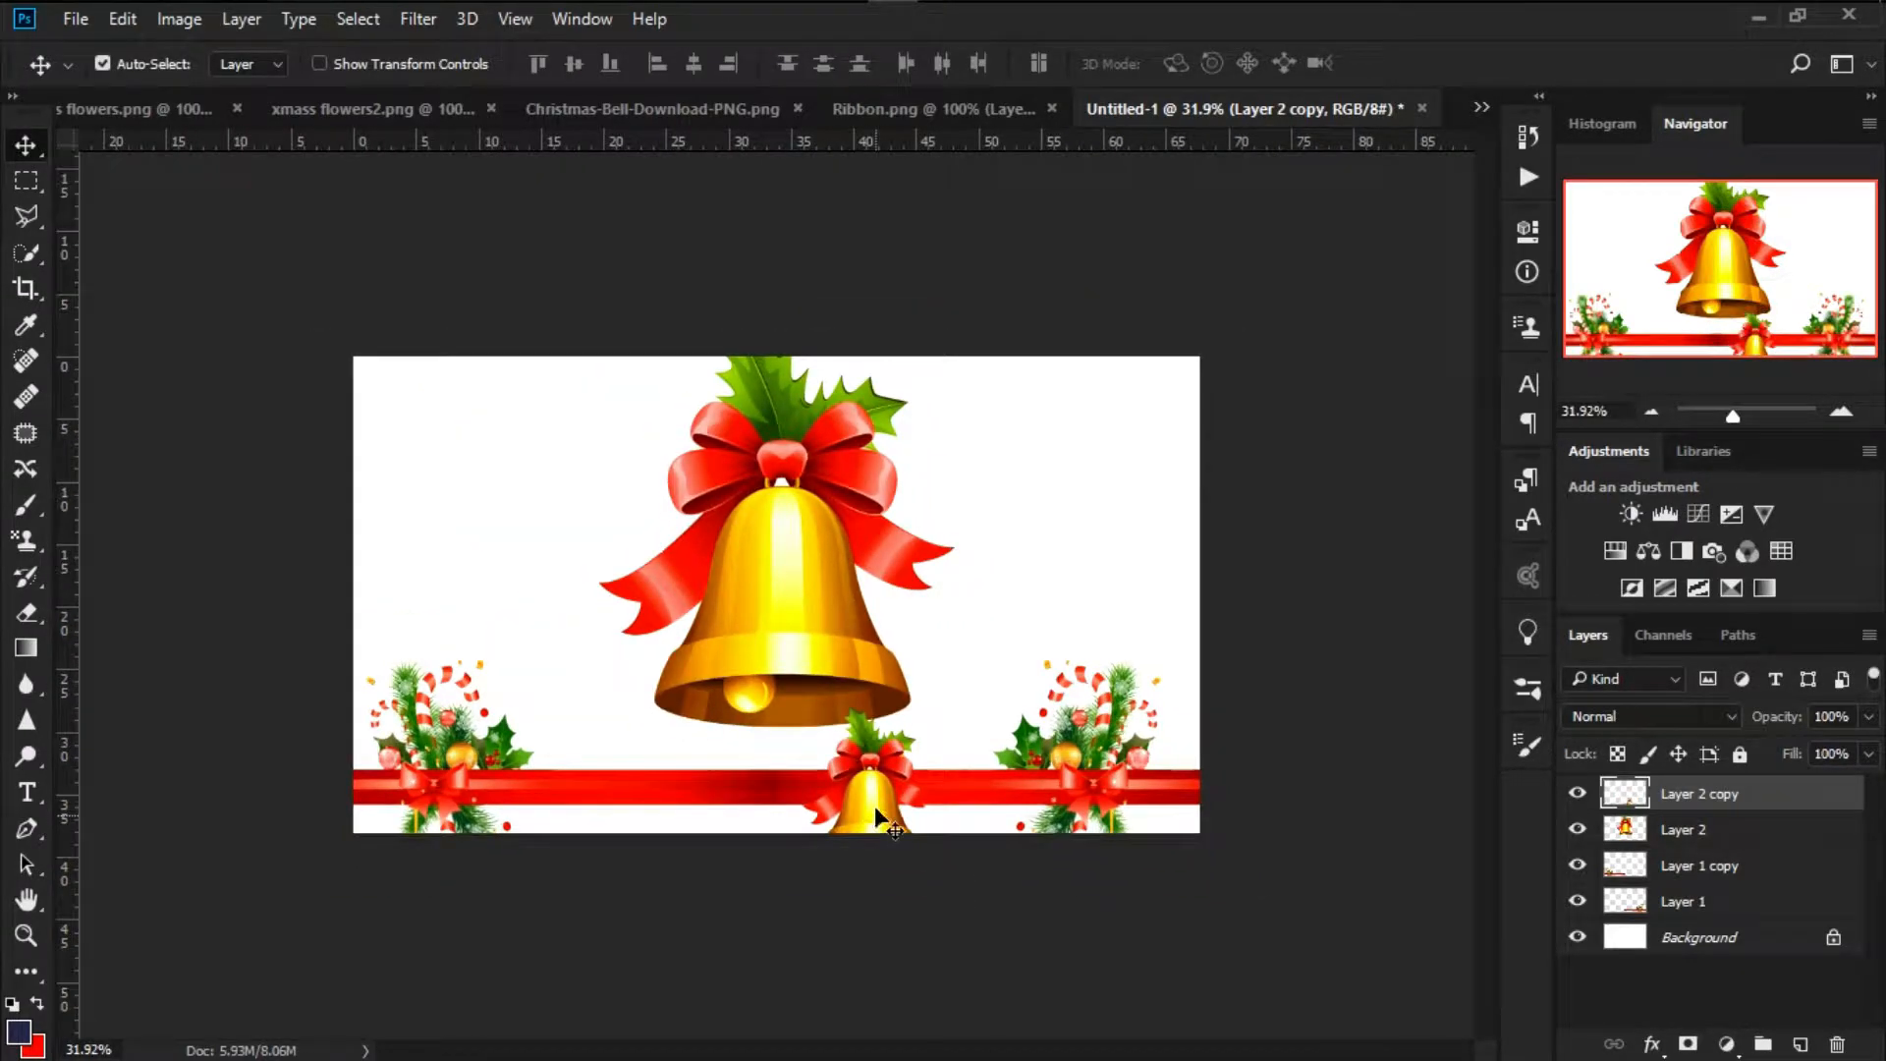
pyautogui.moveTo(872, 800); pyautogui.dragTo(808, 807)
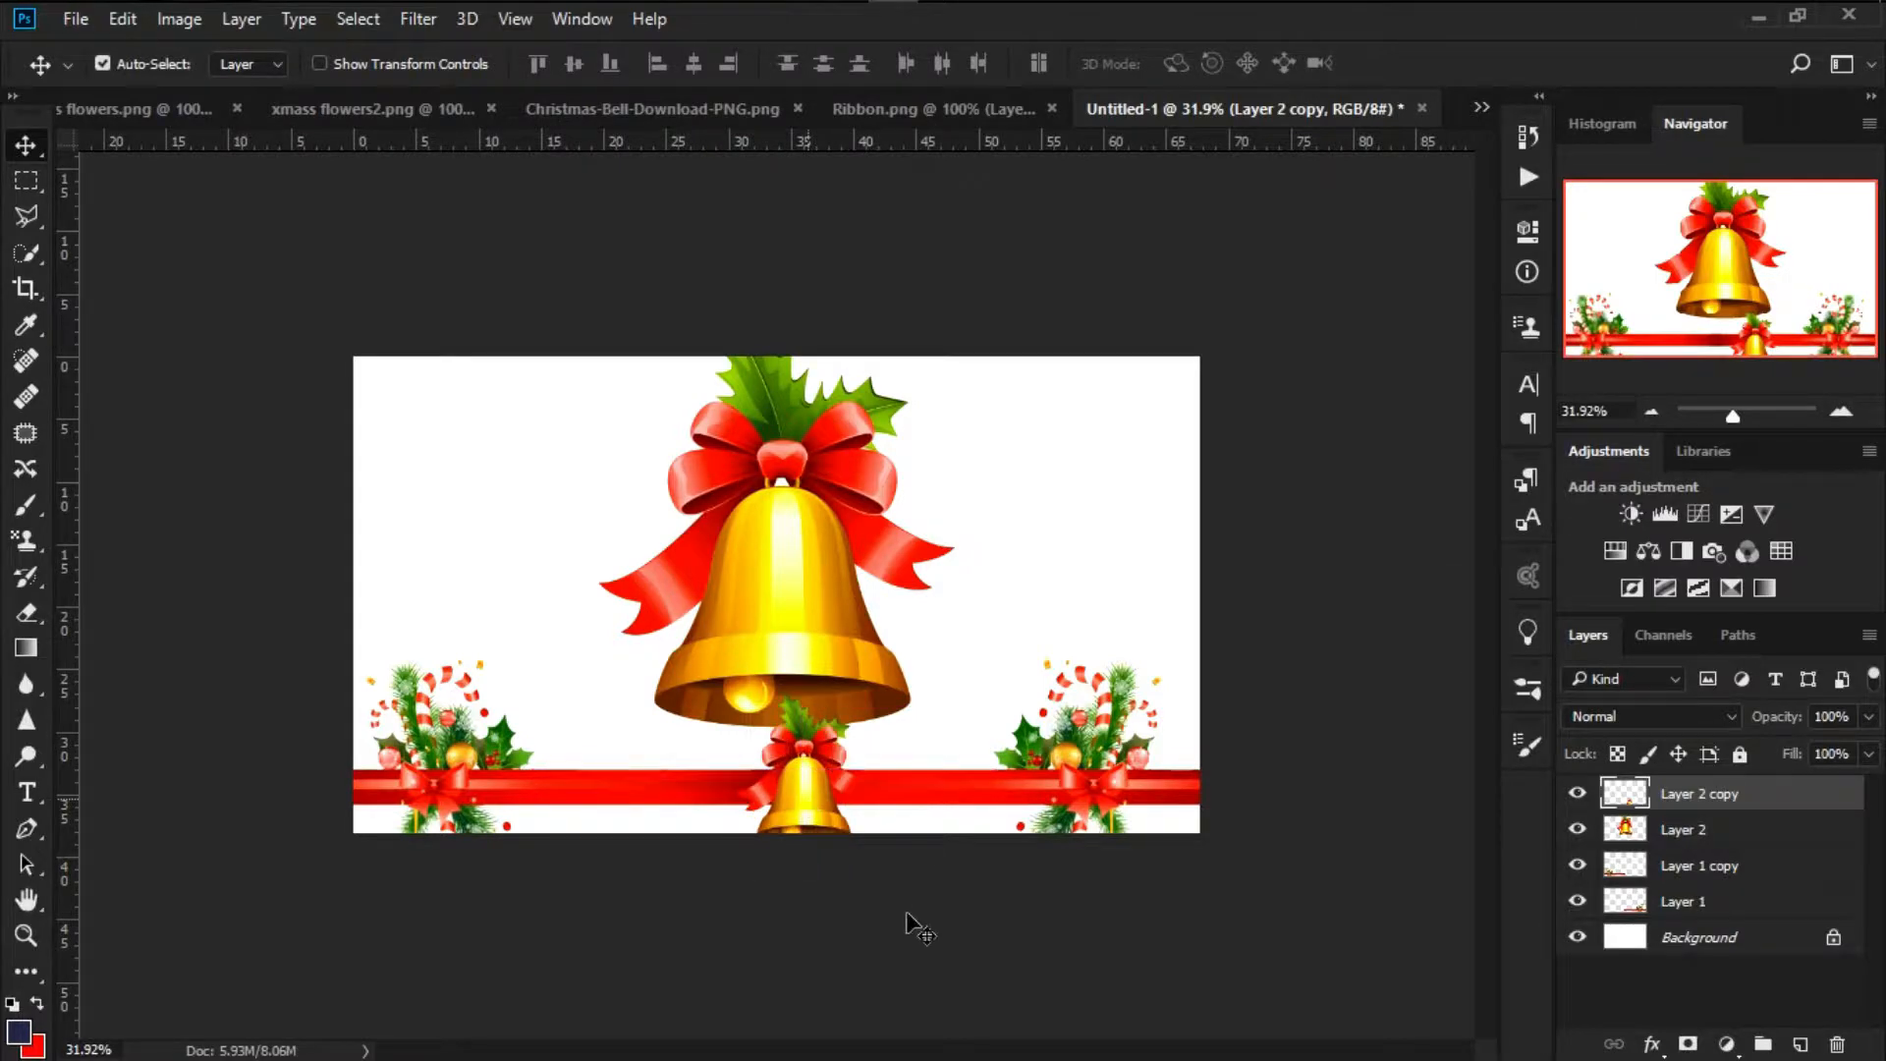
pyautogui.hotkey('ctrl', 't')
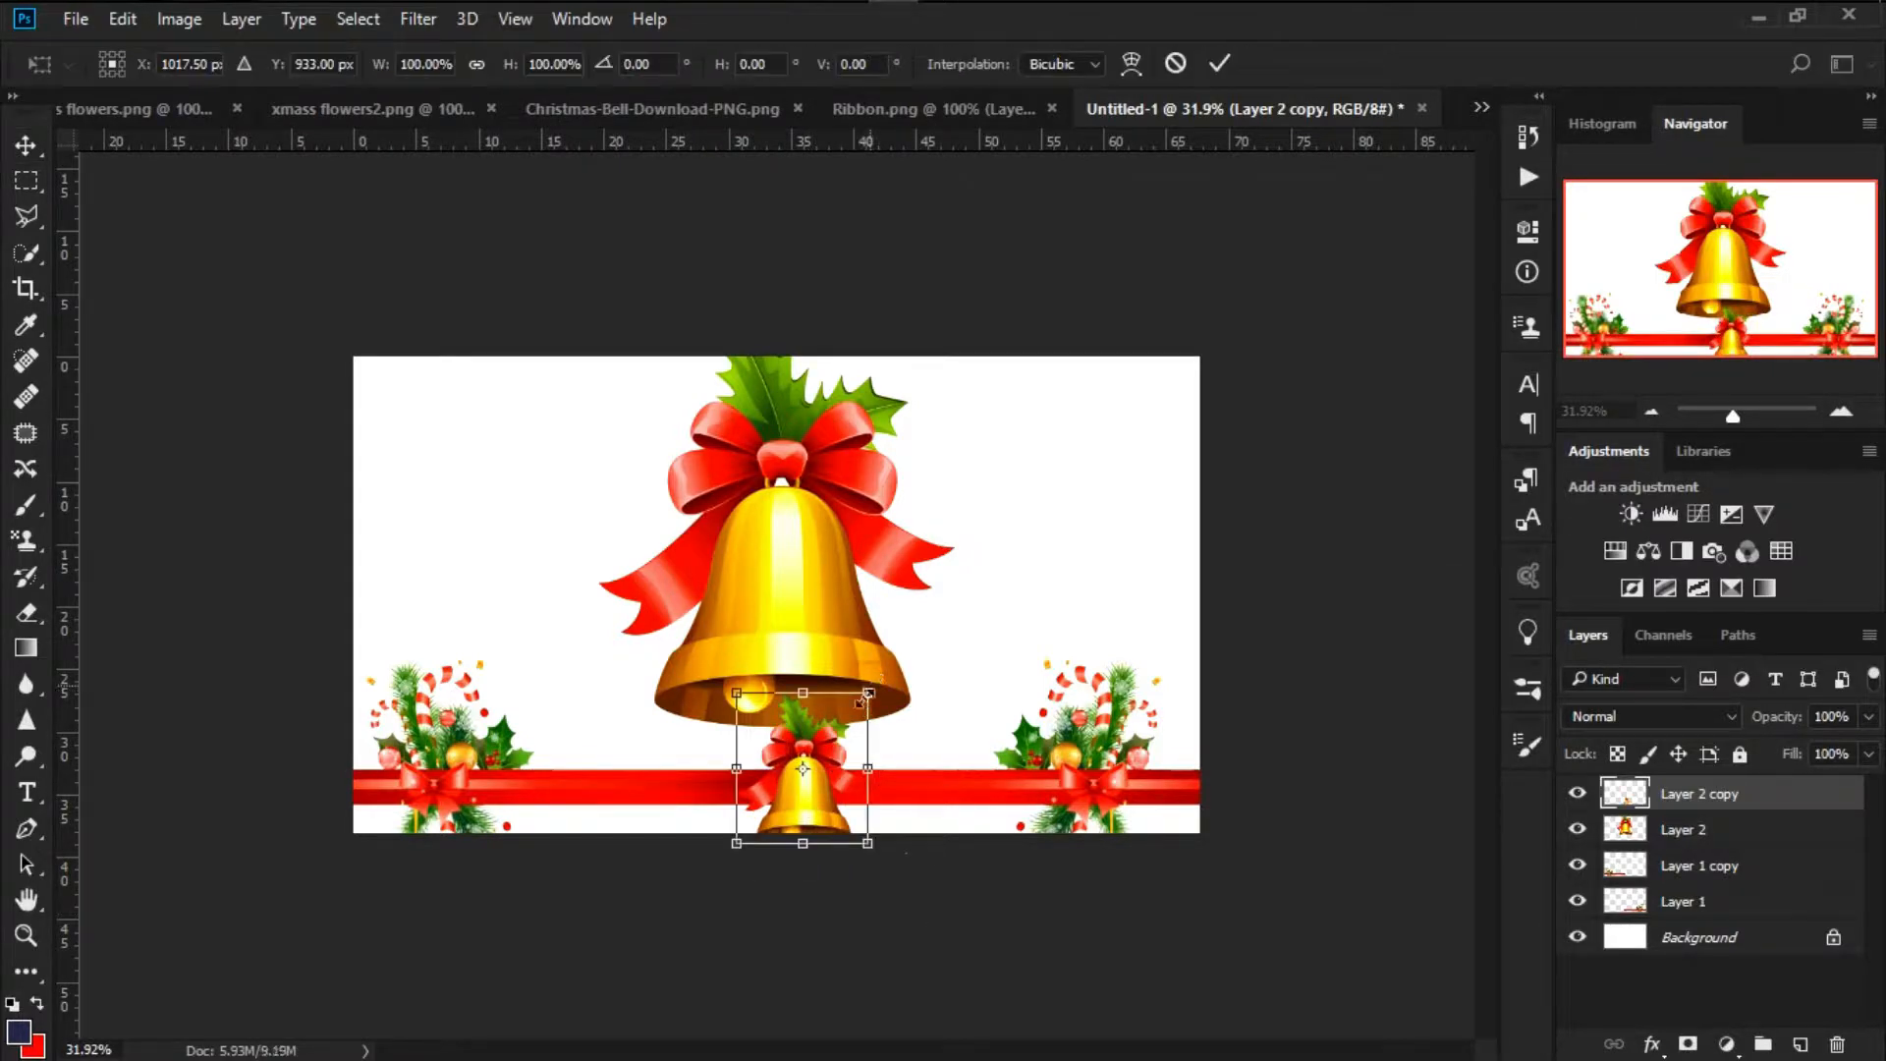
pyautogui.moveTo(860, 699); pyautogui.dragTo(833, 732)
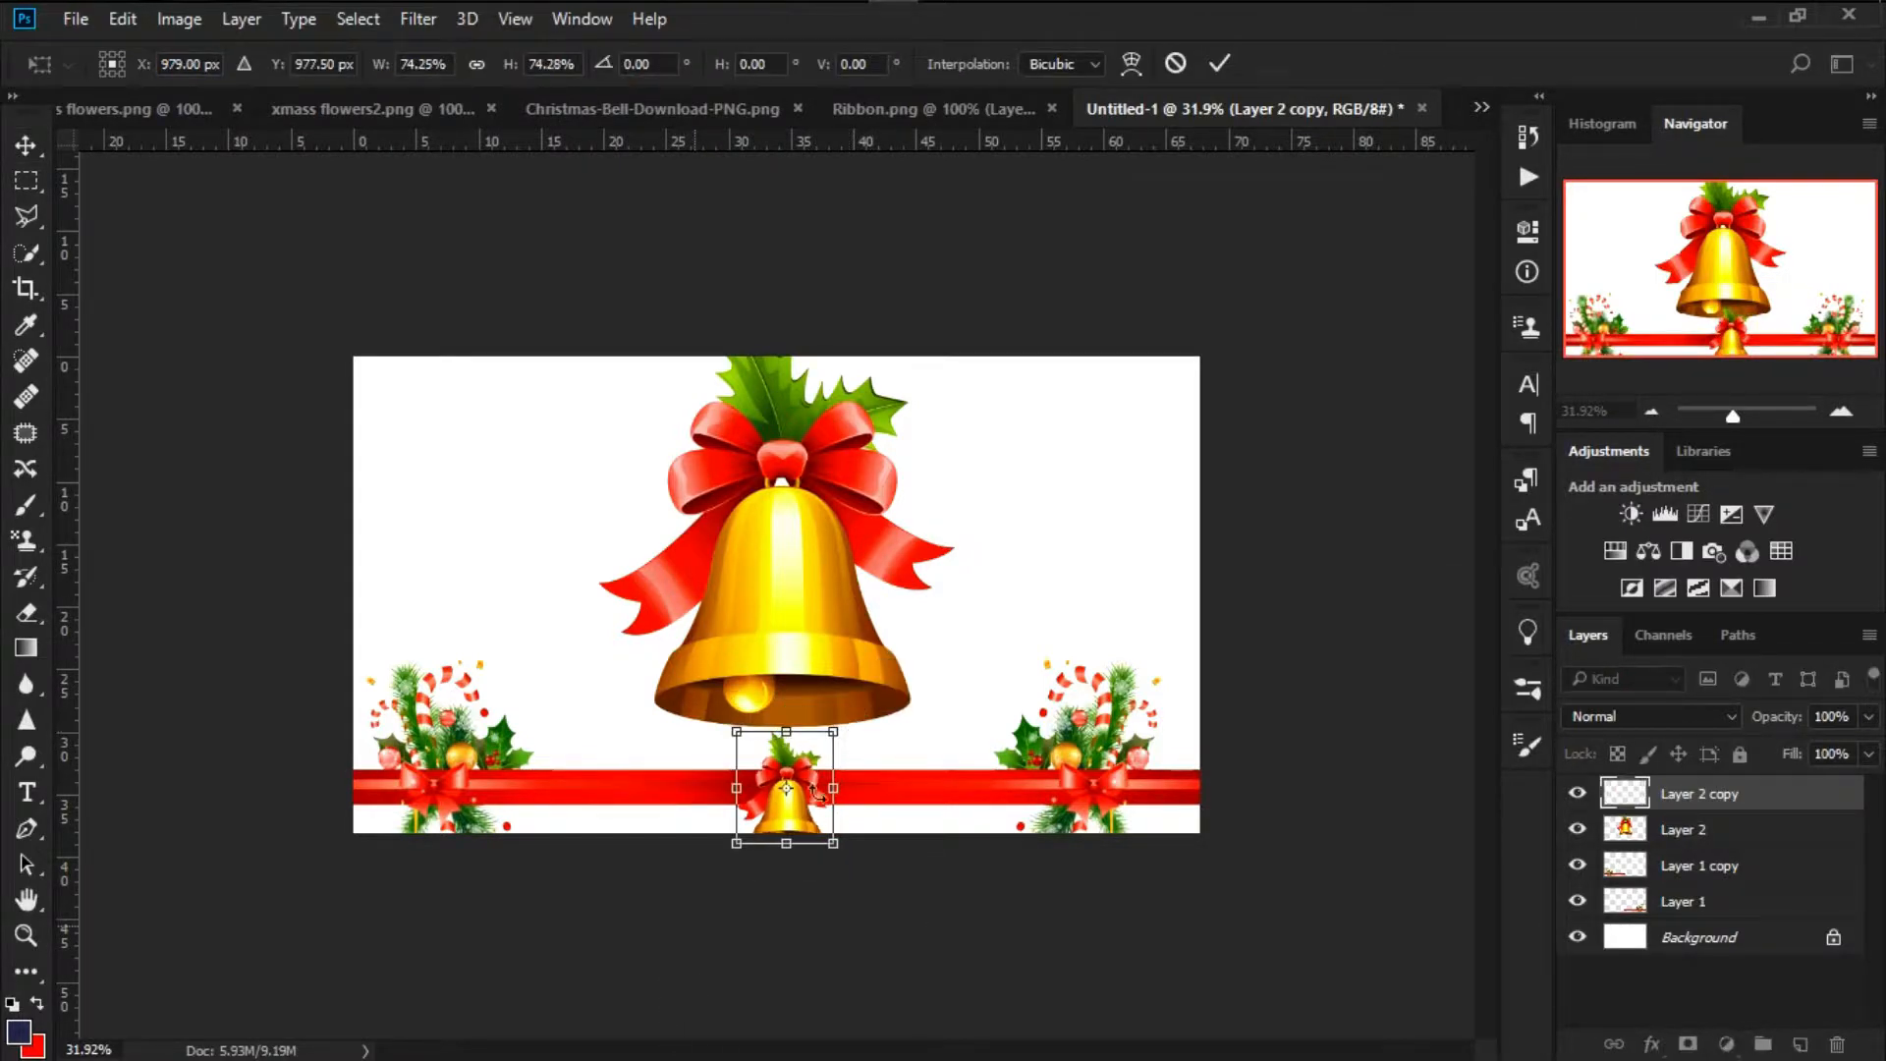
pyautogui.press('Return')
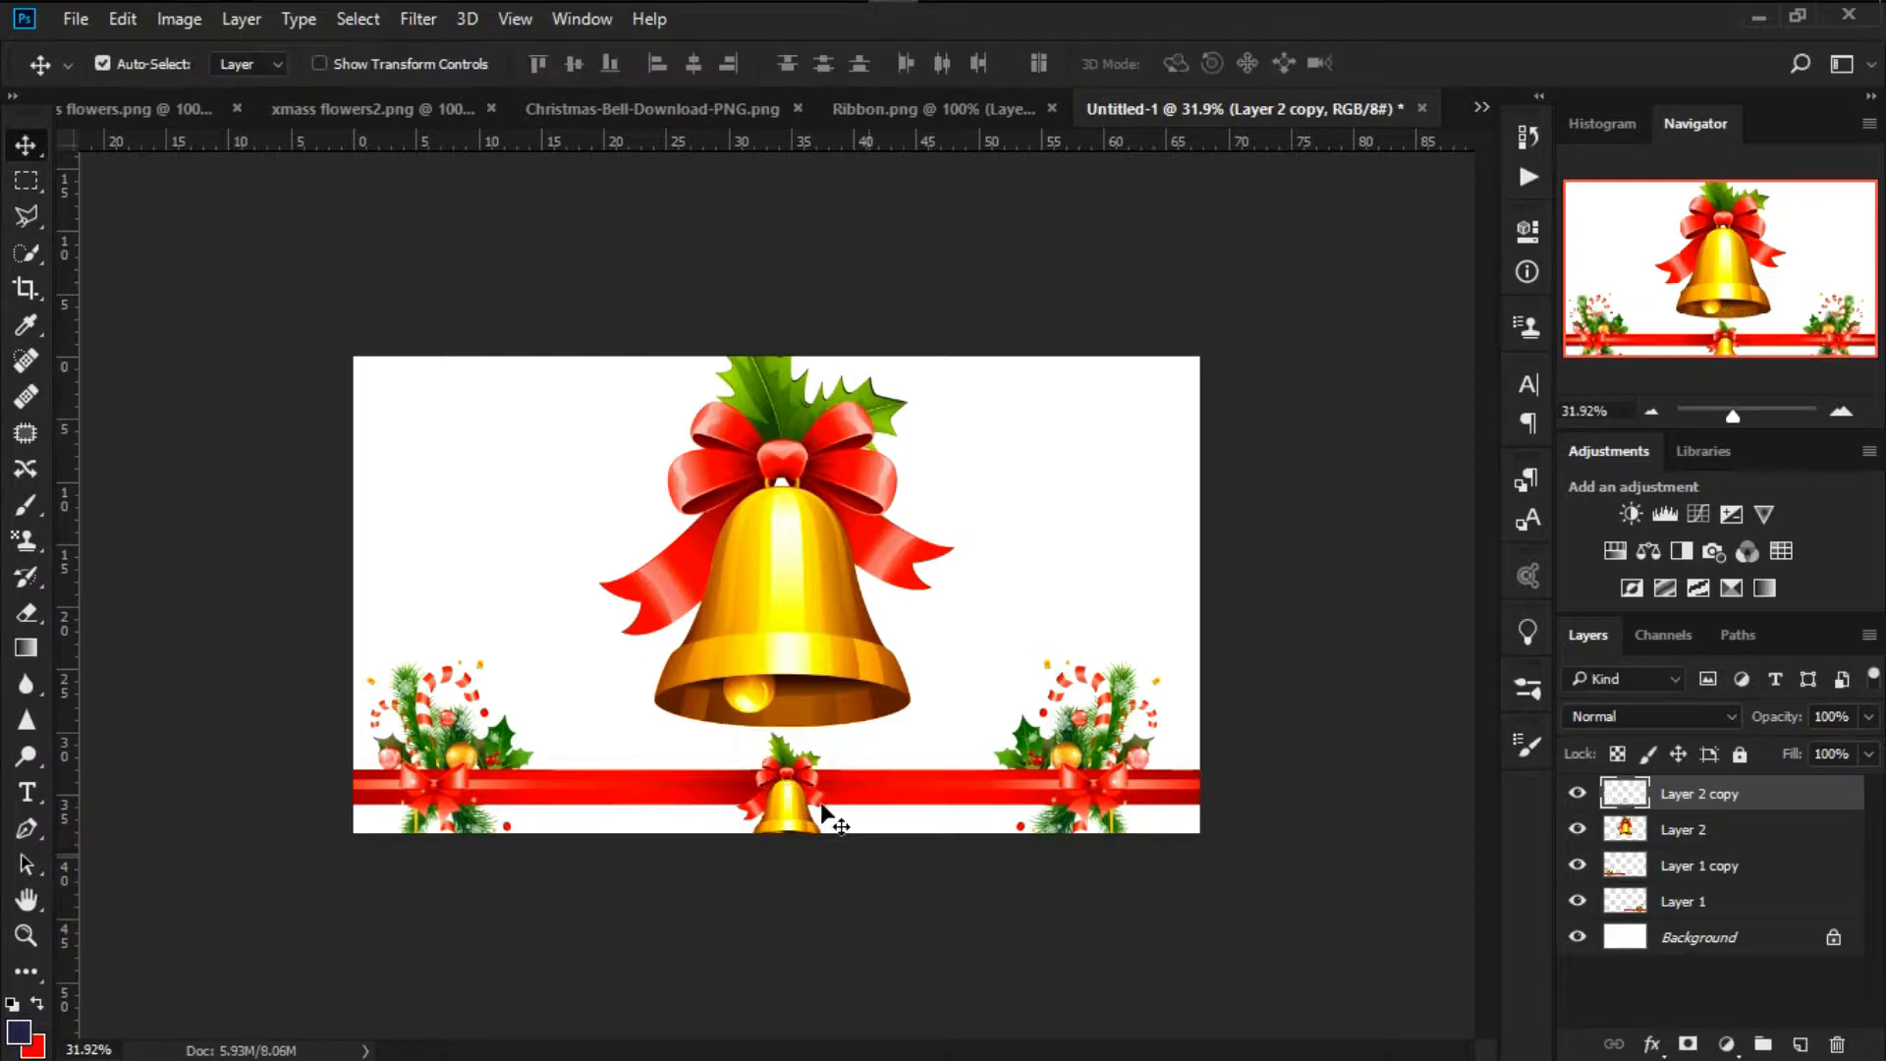
pyautogui.moveTo(793, 796); pyautogui.dragTo(807, 821)
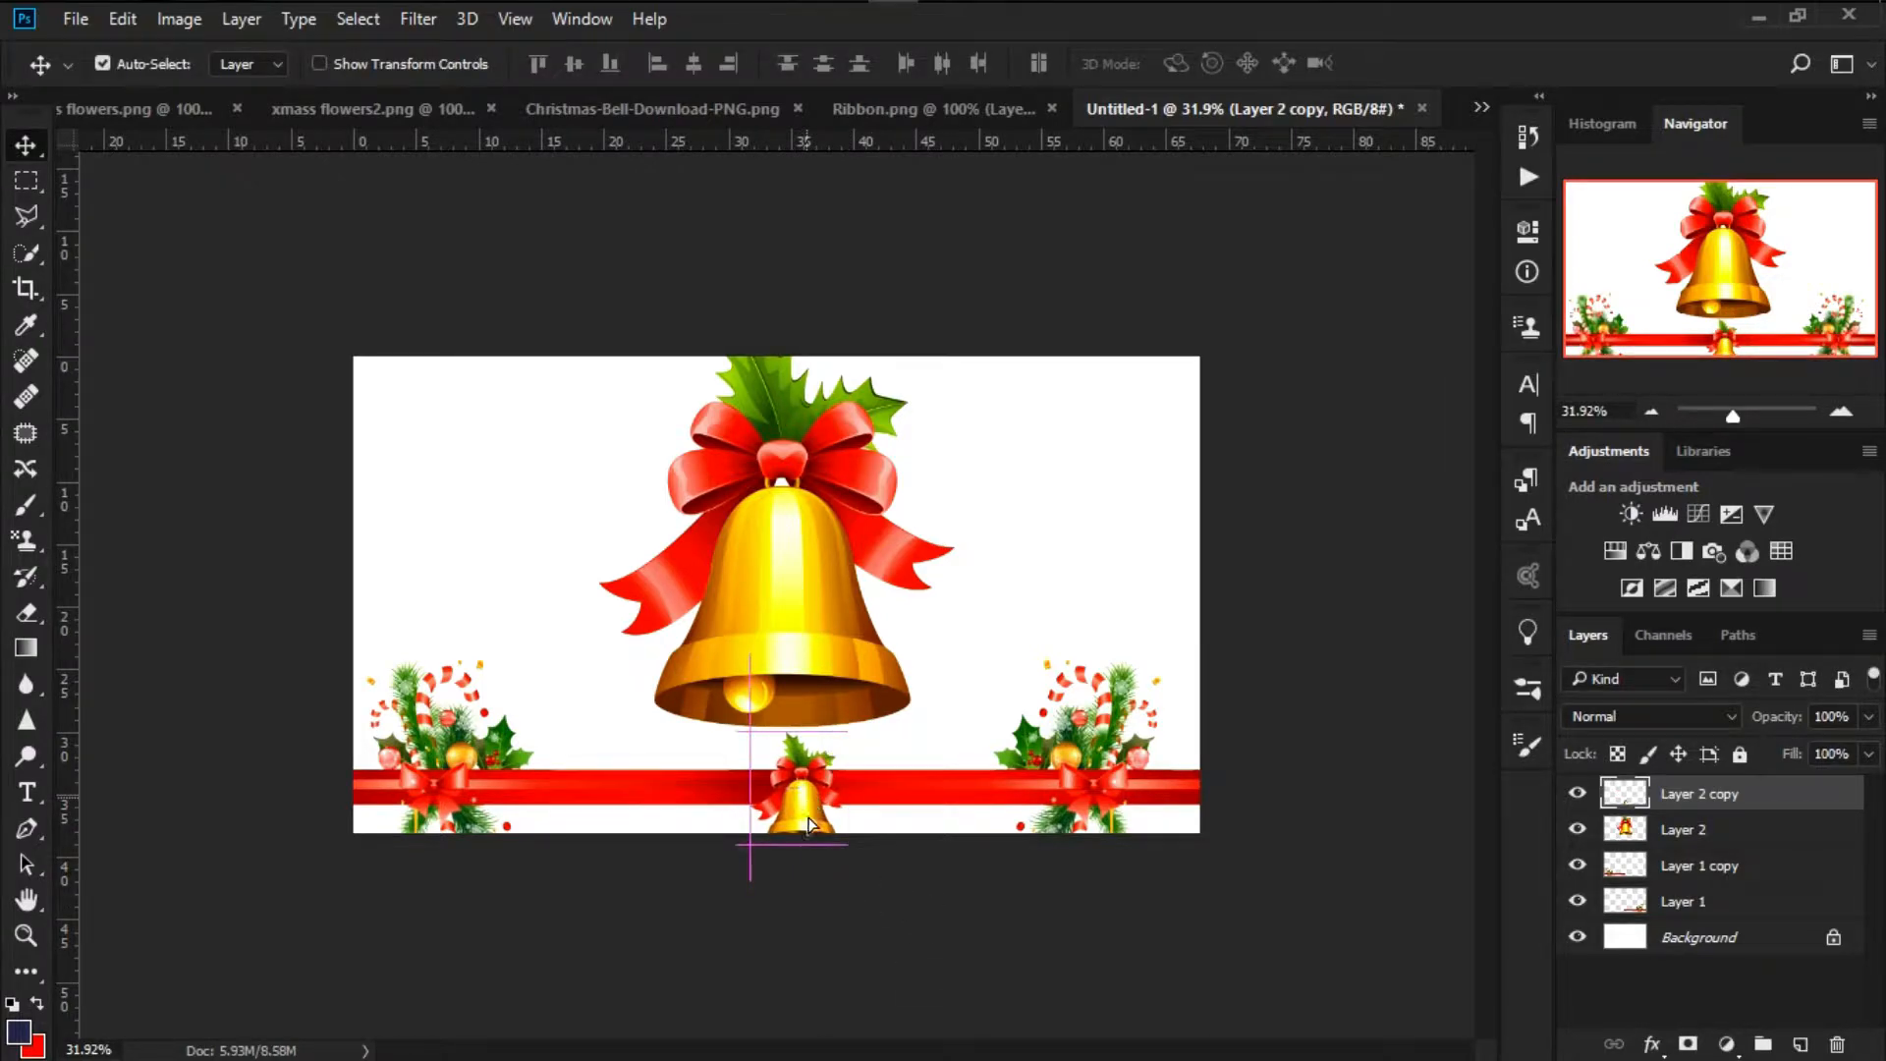
pyautogui.scroll(5, 845, 841)
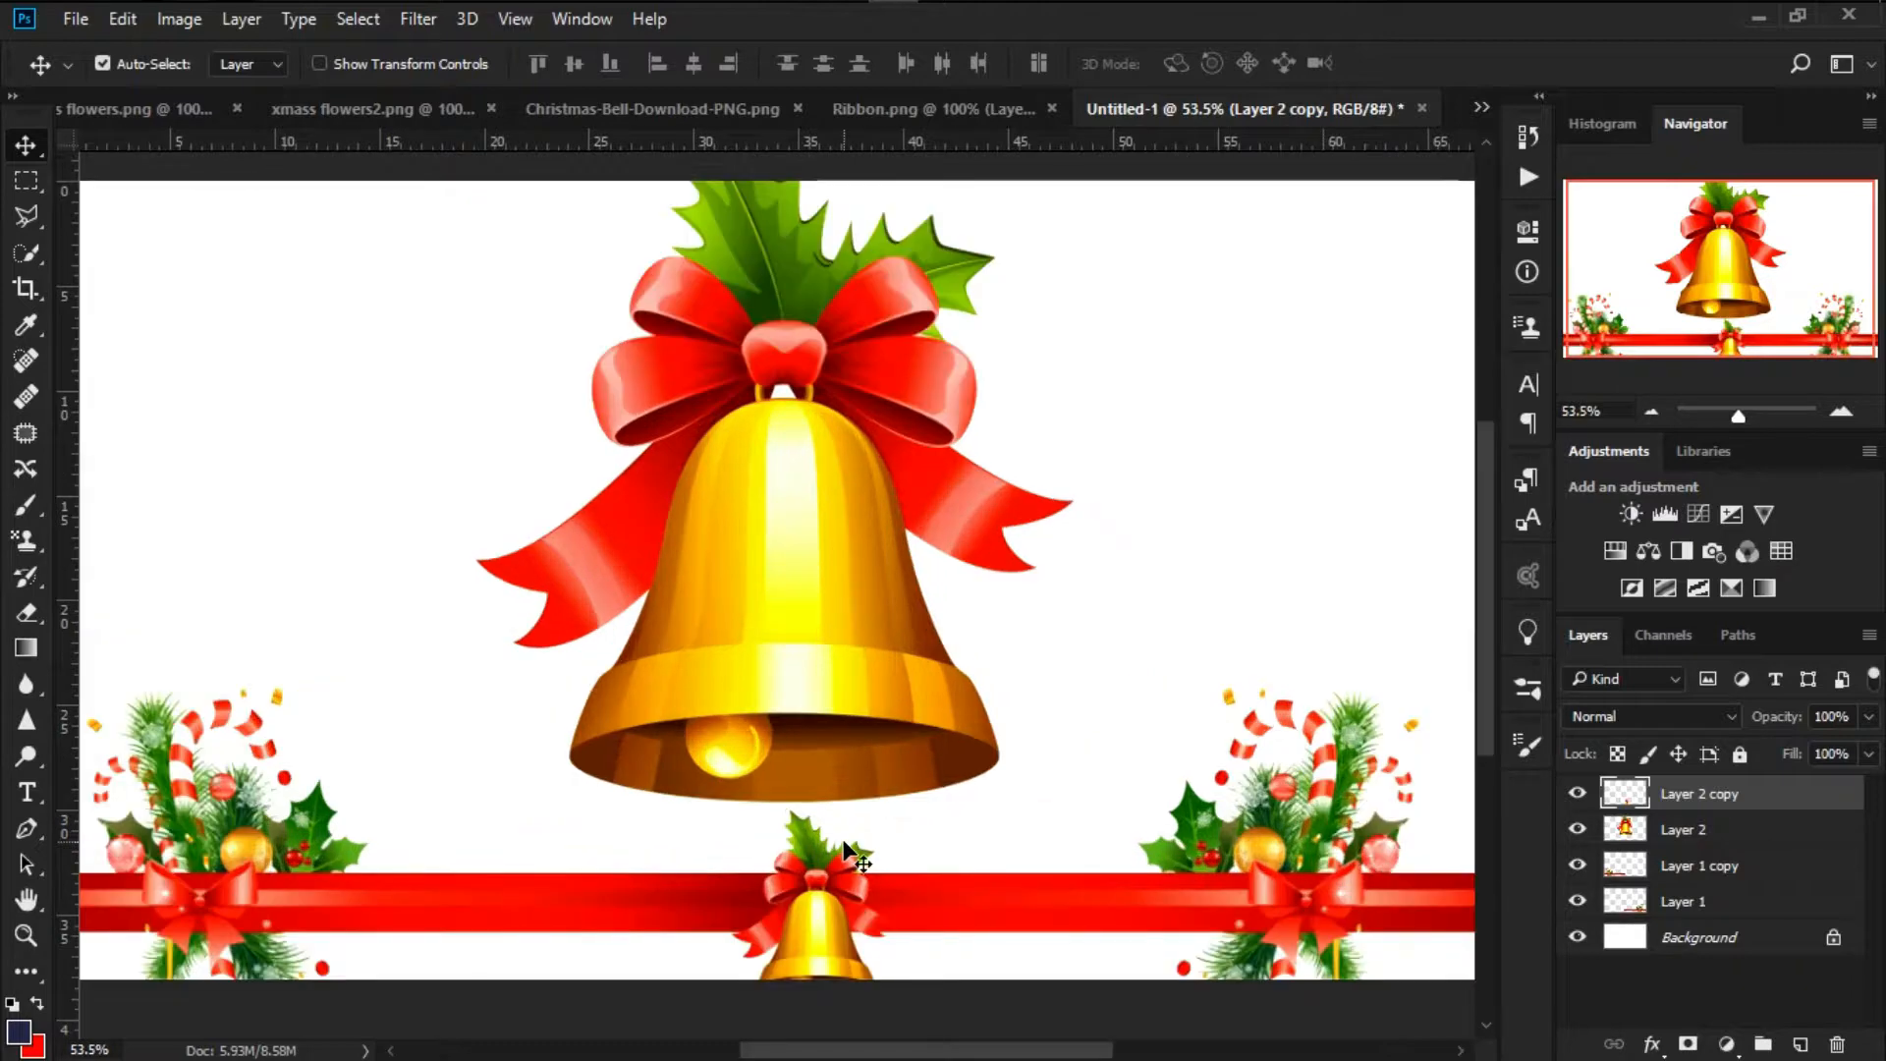
# Shrink the small bell to about 79% width and 67% height and raise it over the middle of the ribbon
pyautogui.hotkey('ctrl', 't')
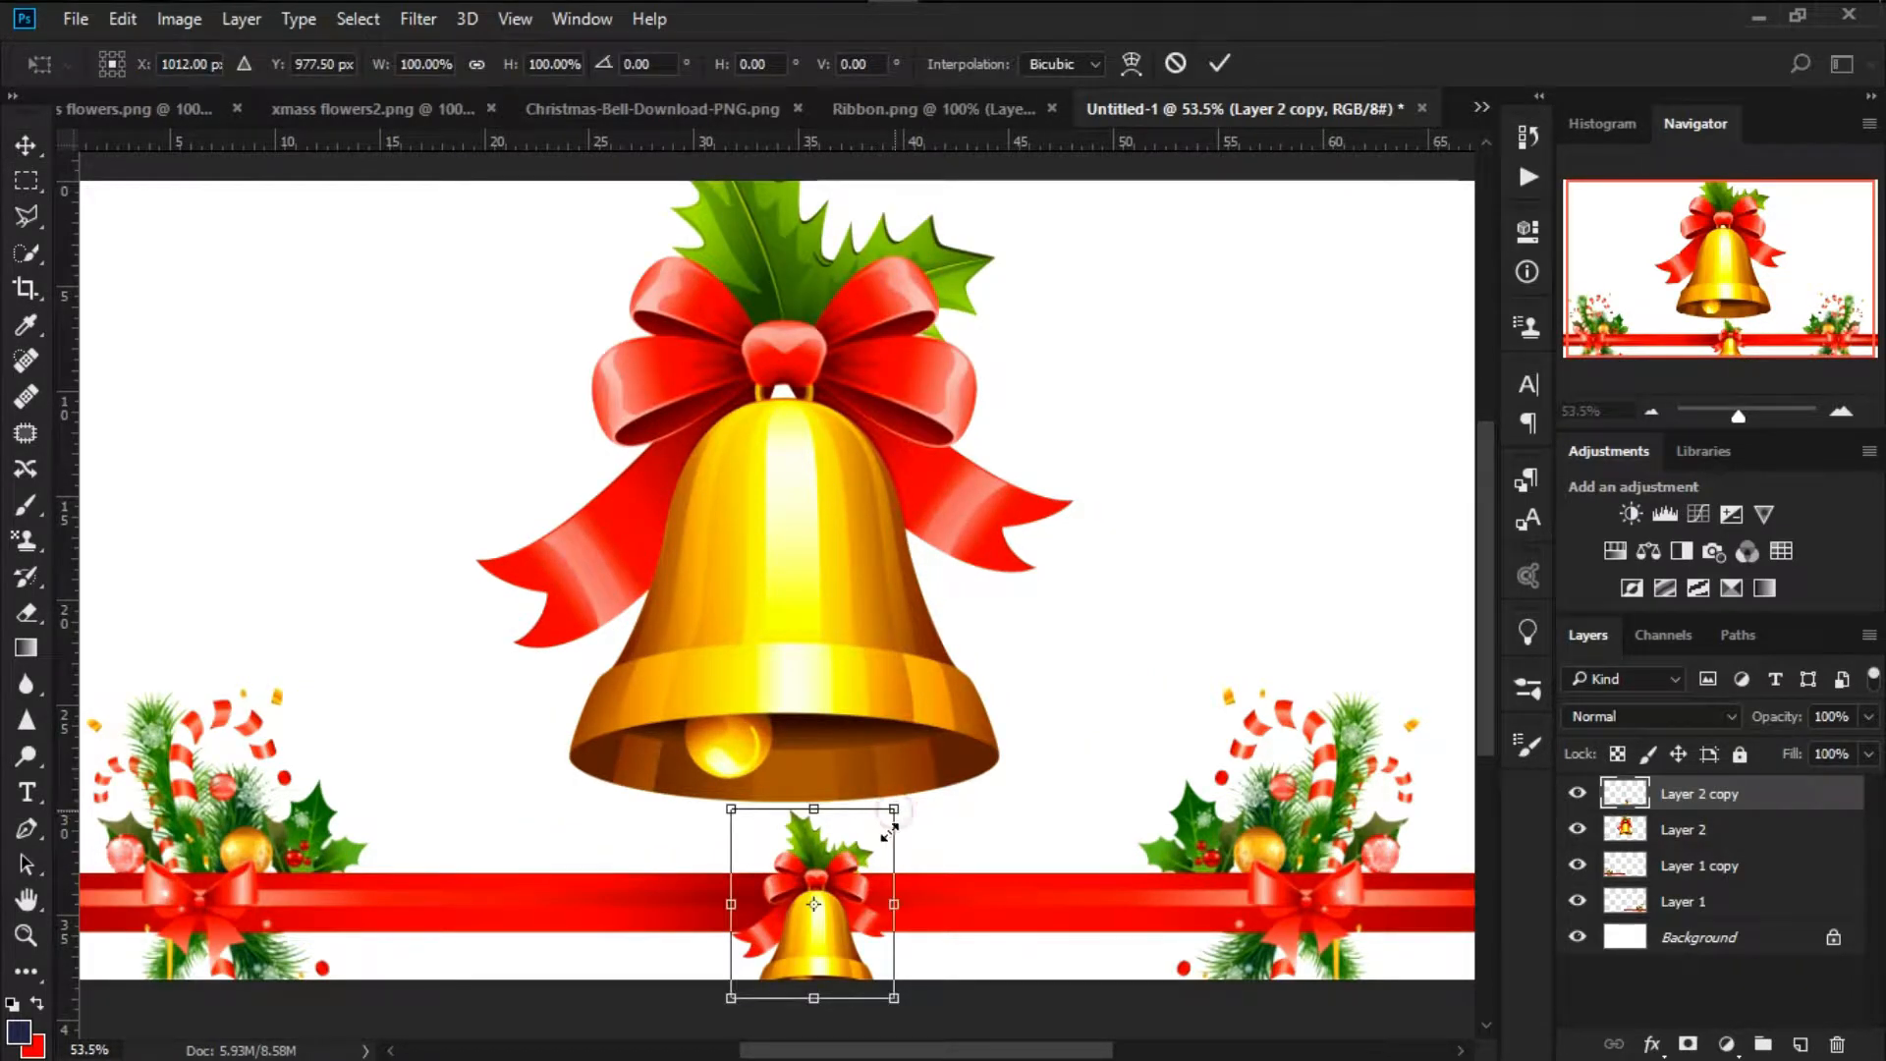
pyautogui.moveTo(890, 830); pyautogui.dragTo(856, 889)
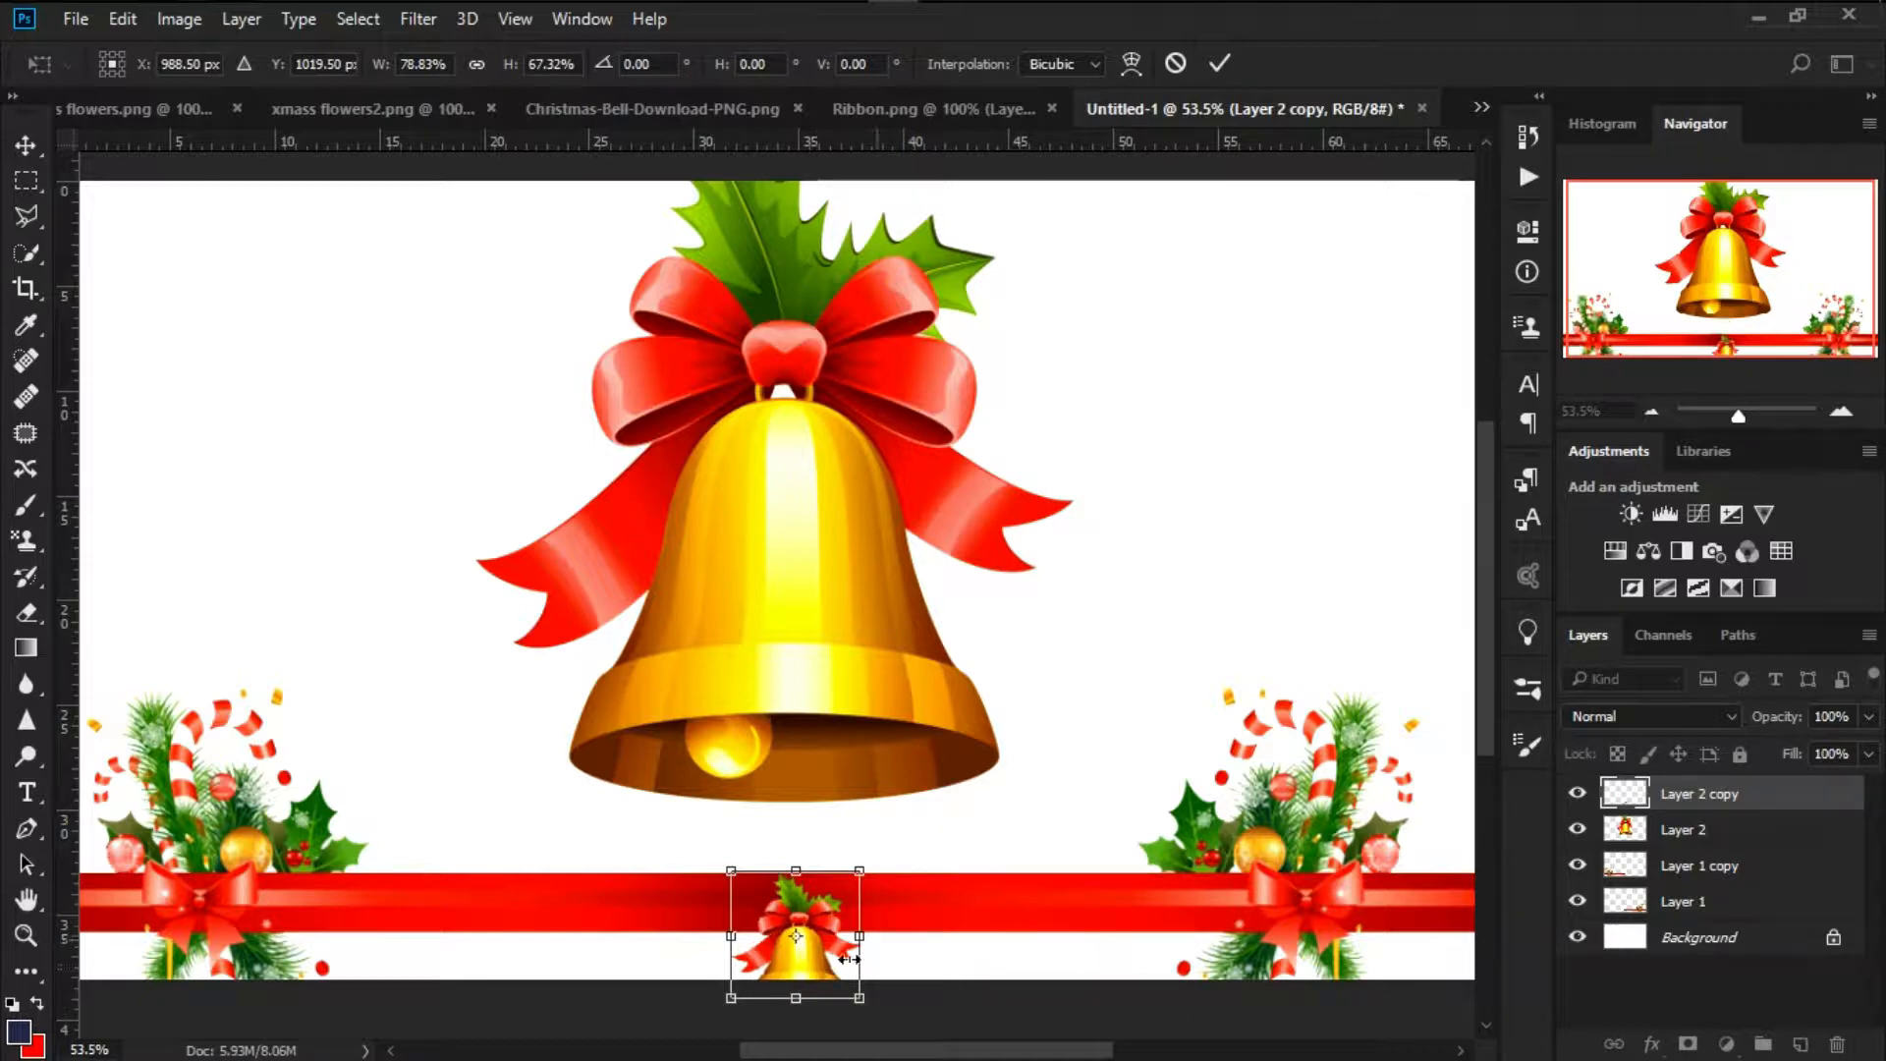
pyautogui.moveTo(825, 957); pyautogui.dragTo(827, 913)
pyautogui.press('Return')
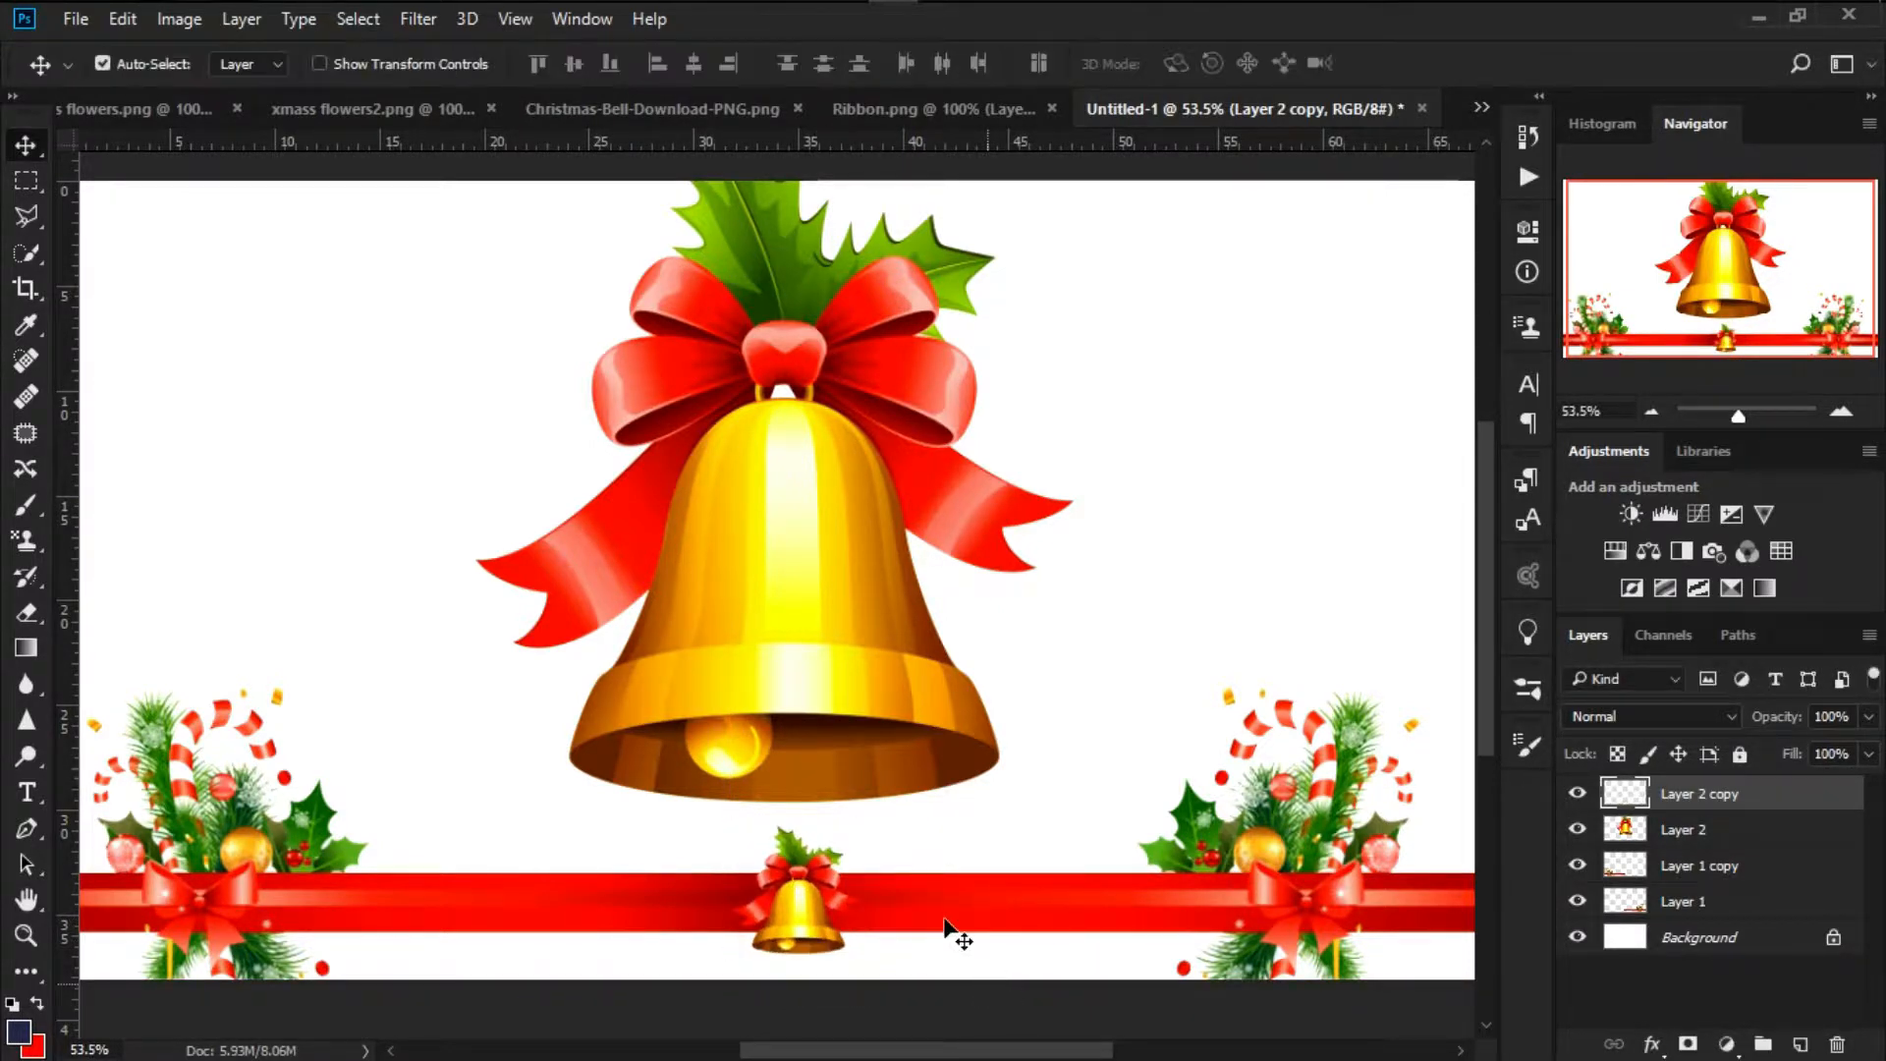
# Blur the large bell on Layer 2 by reapplying the last-used filter
pyautogui.scroll(-5, 947, 926)
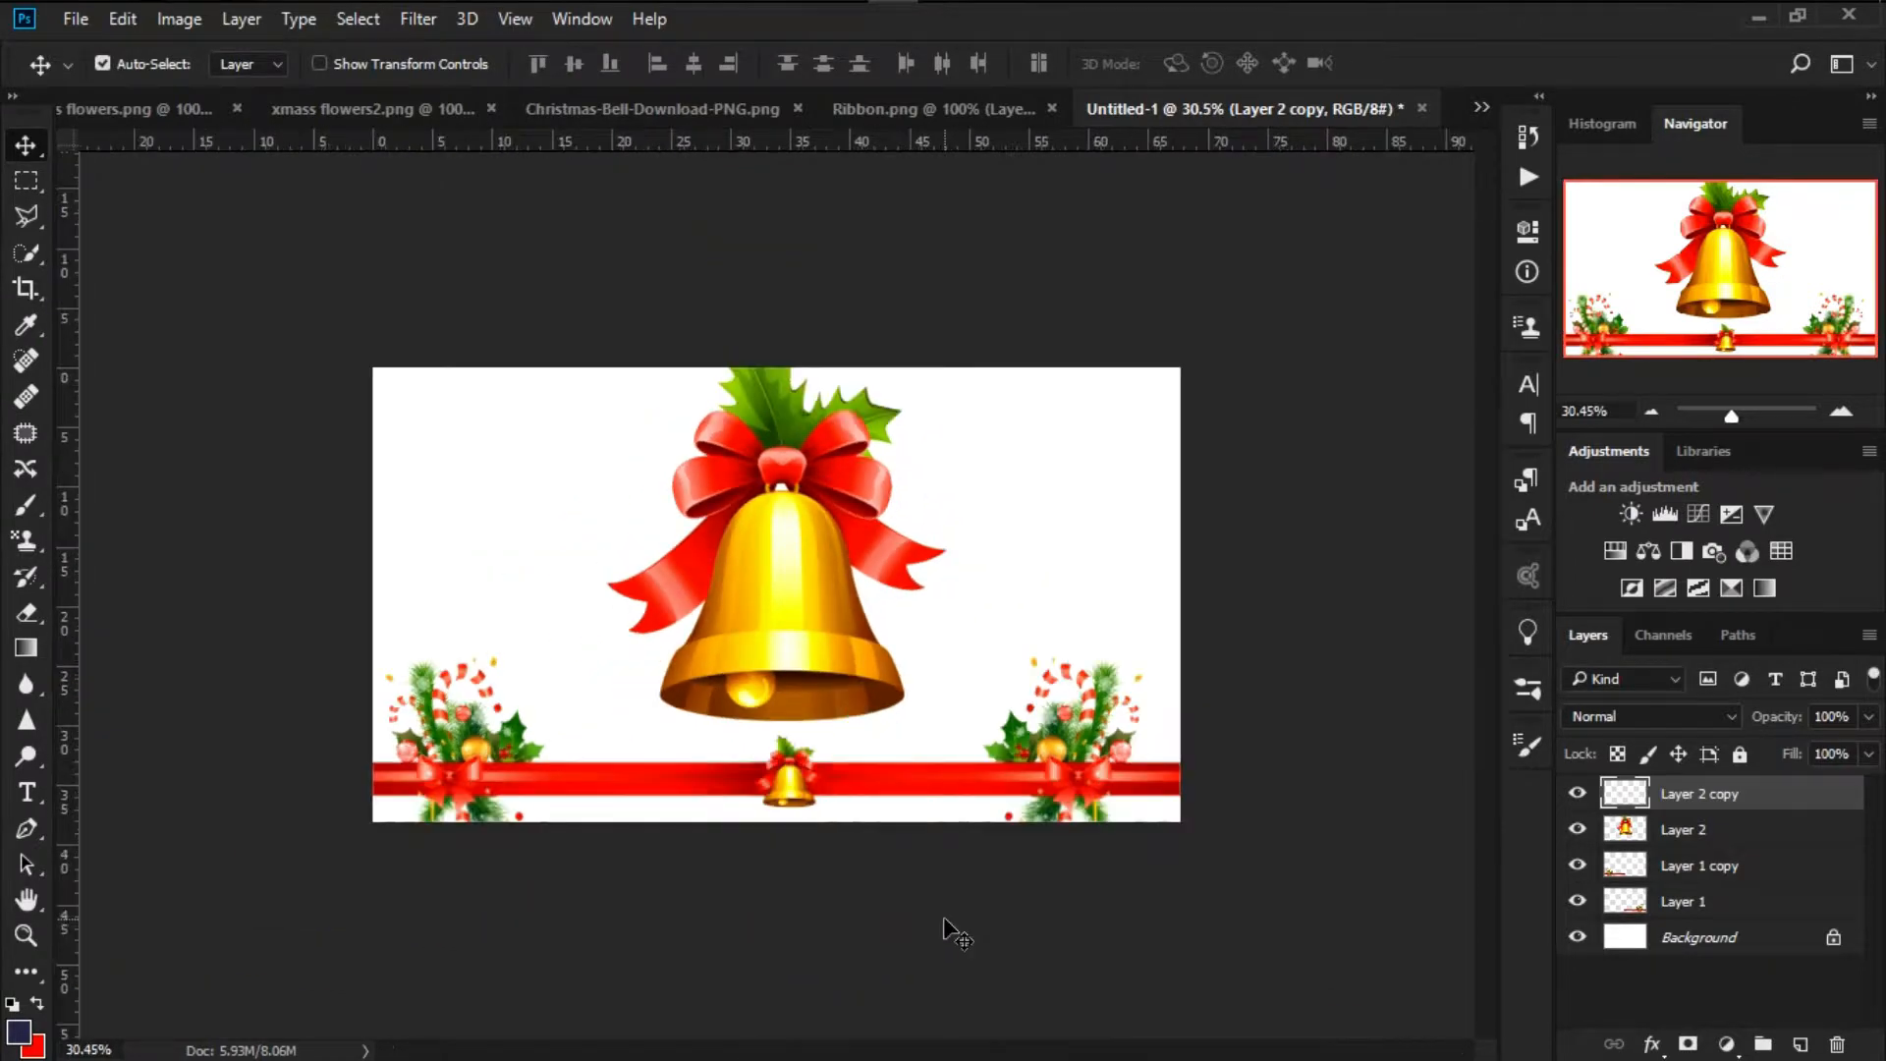
pyautogui.scroll(1, 947, 926)
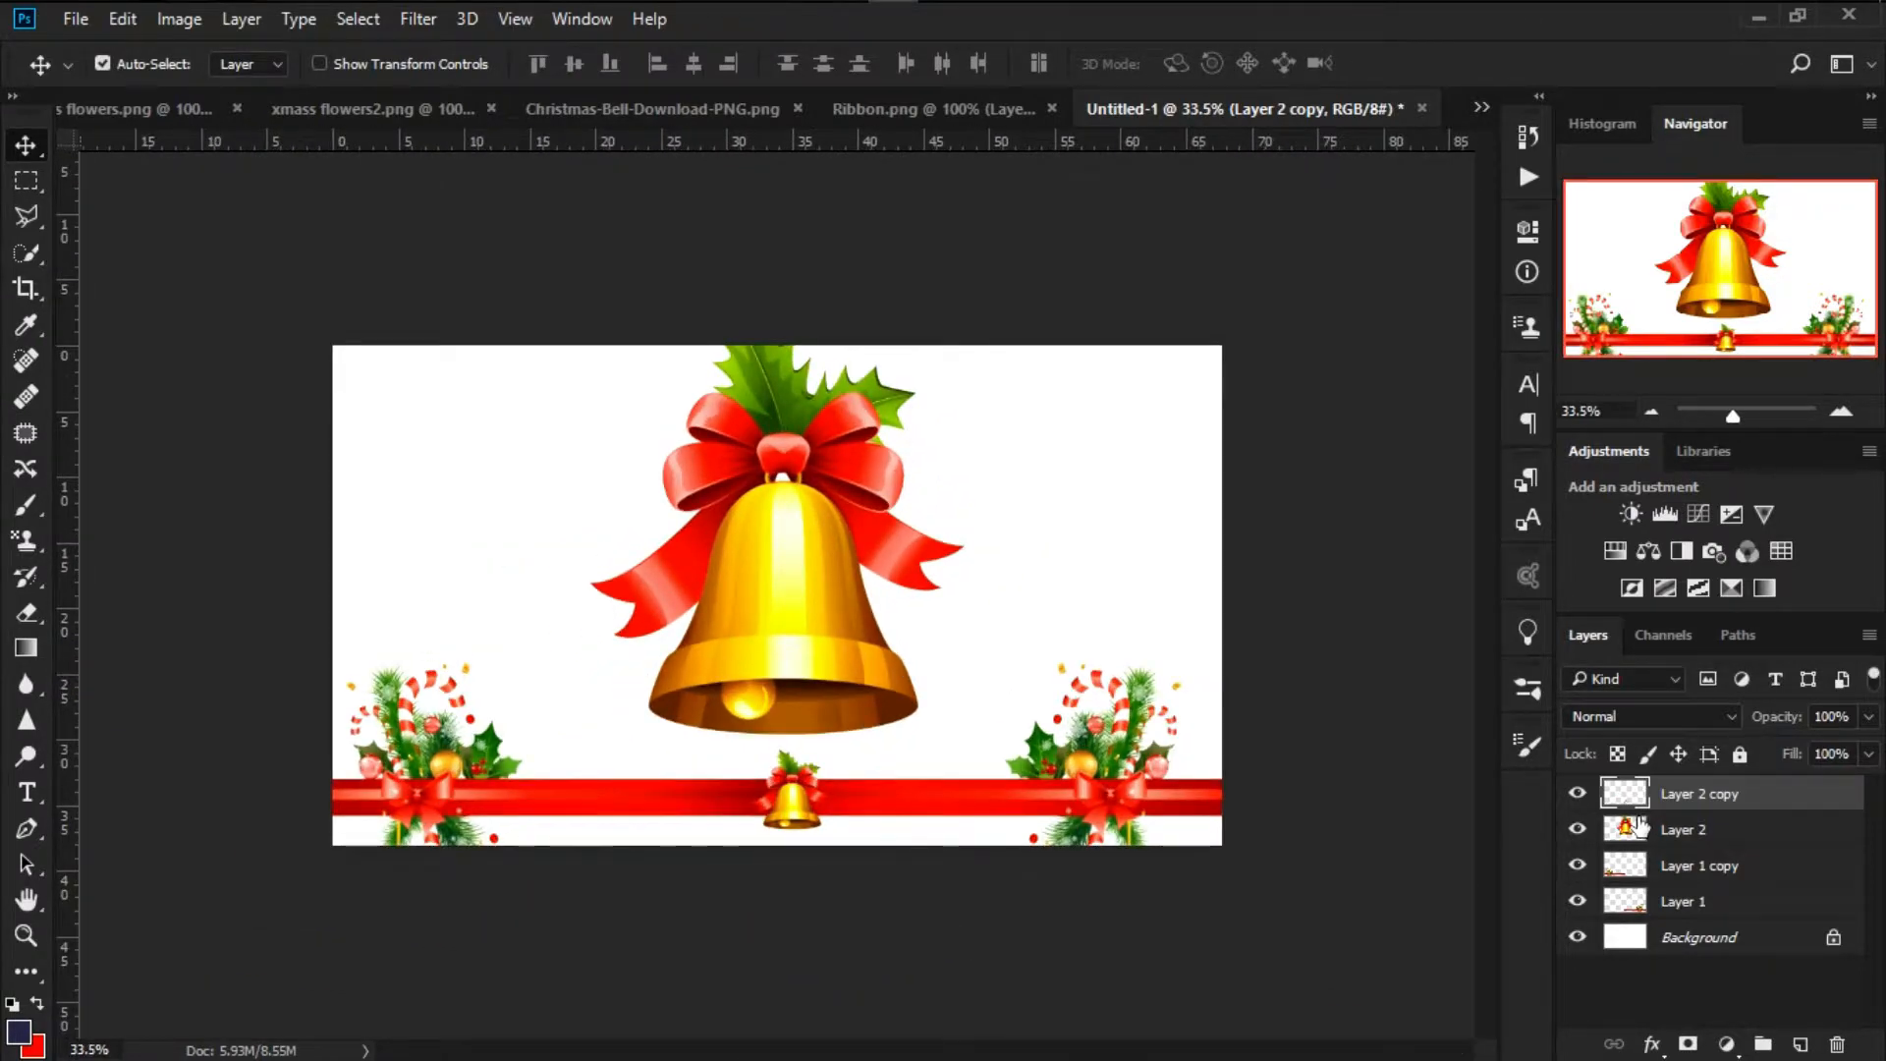
pyautogui.click(1657, 835)
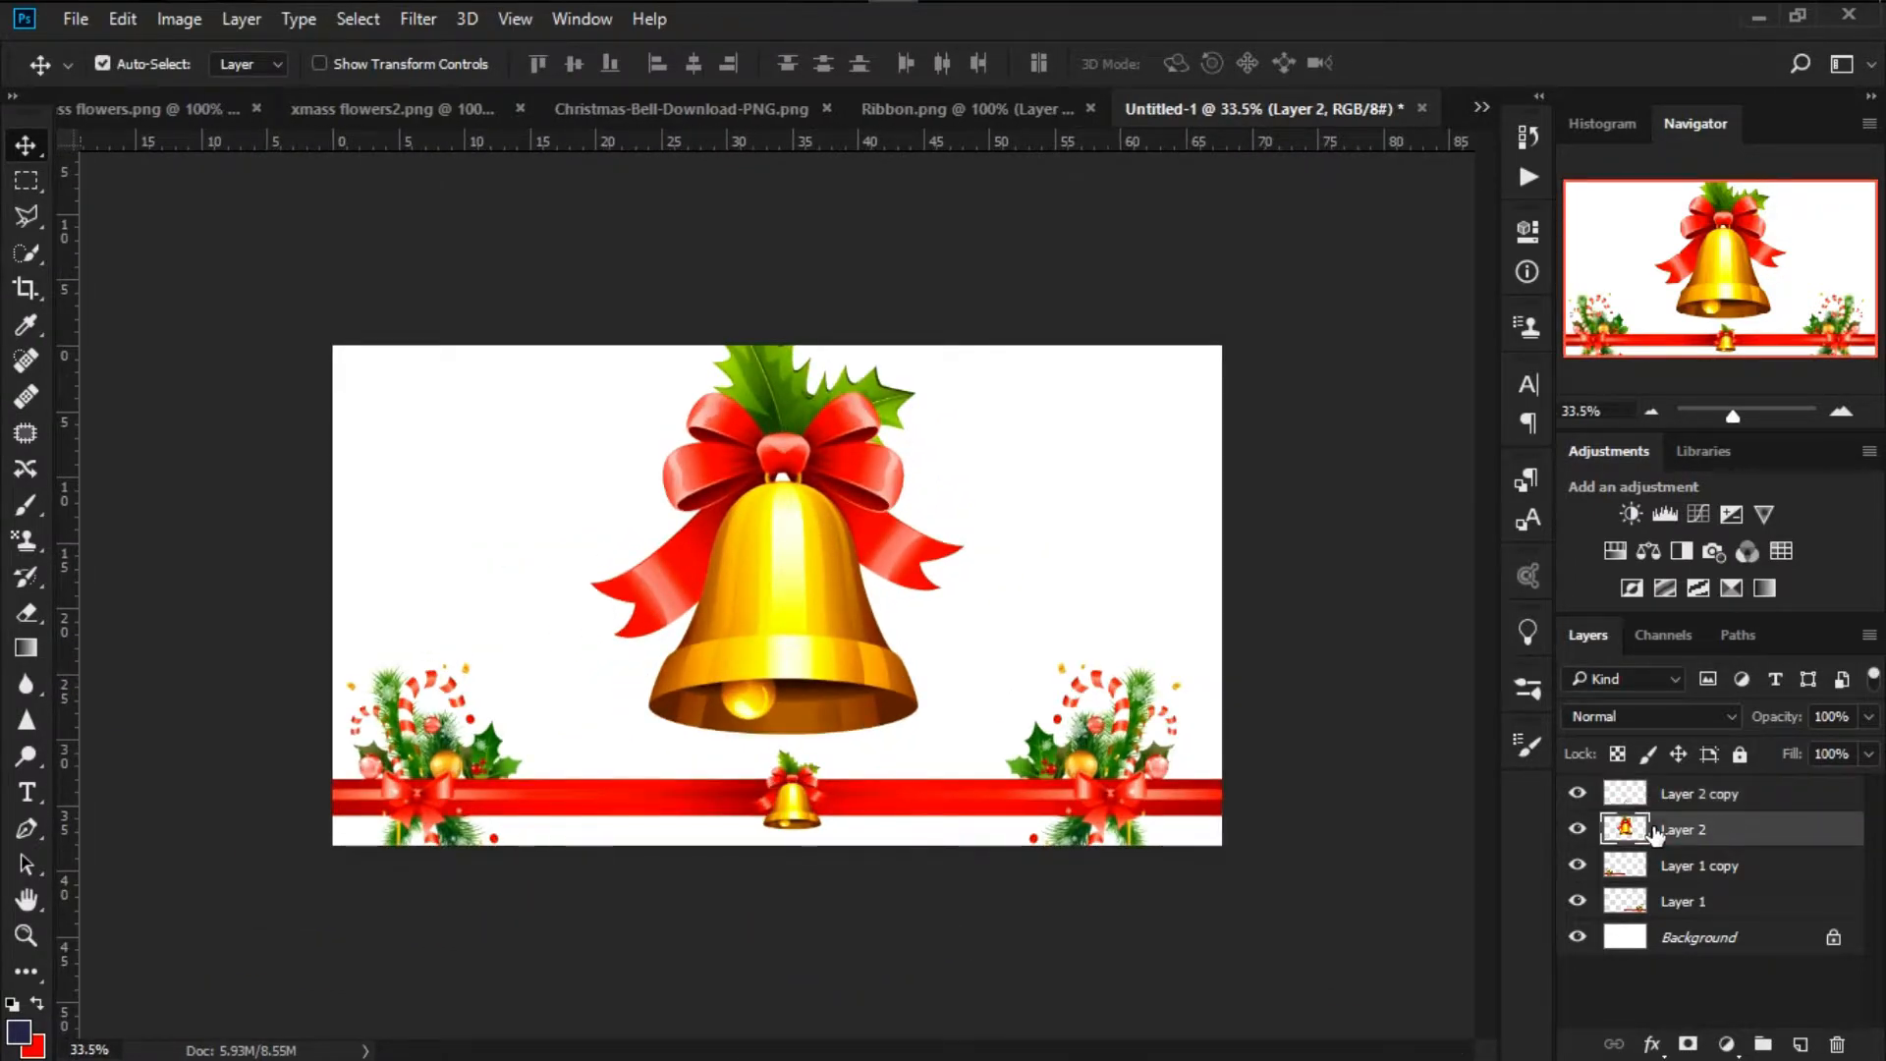
pyautogui.click(418, 19)
pyautogui.click(499, 49)
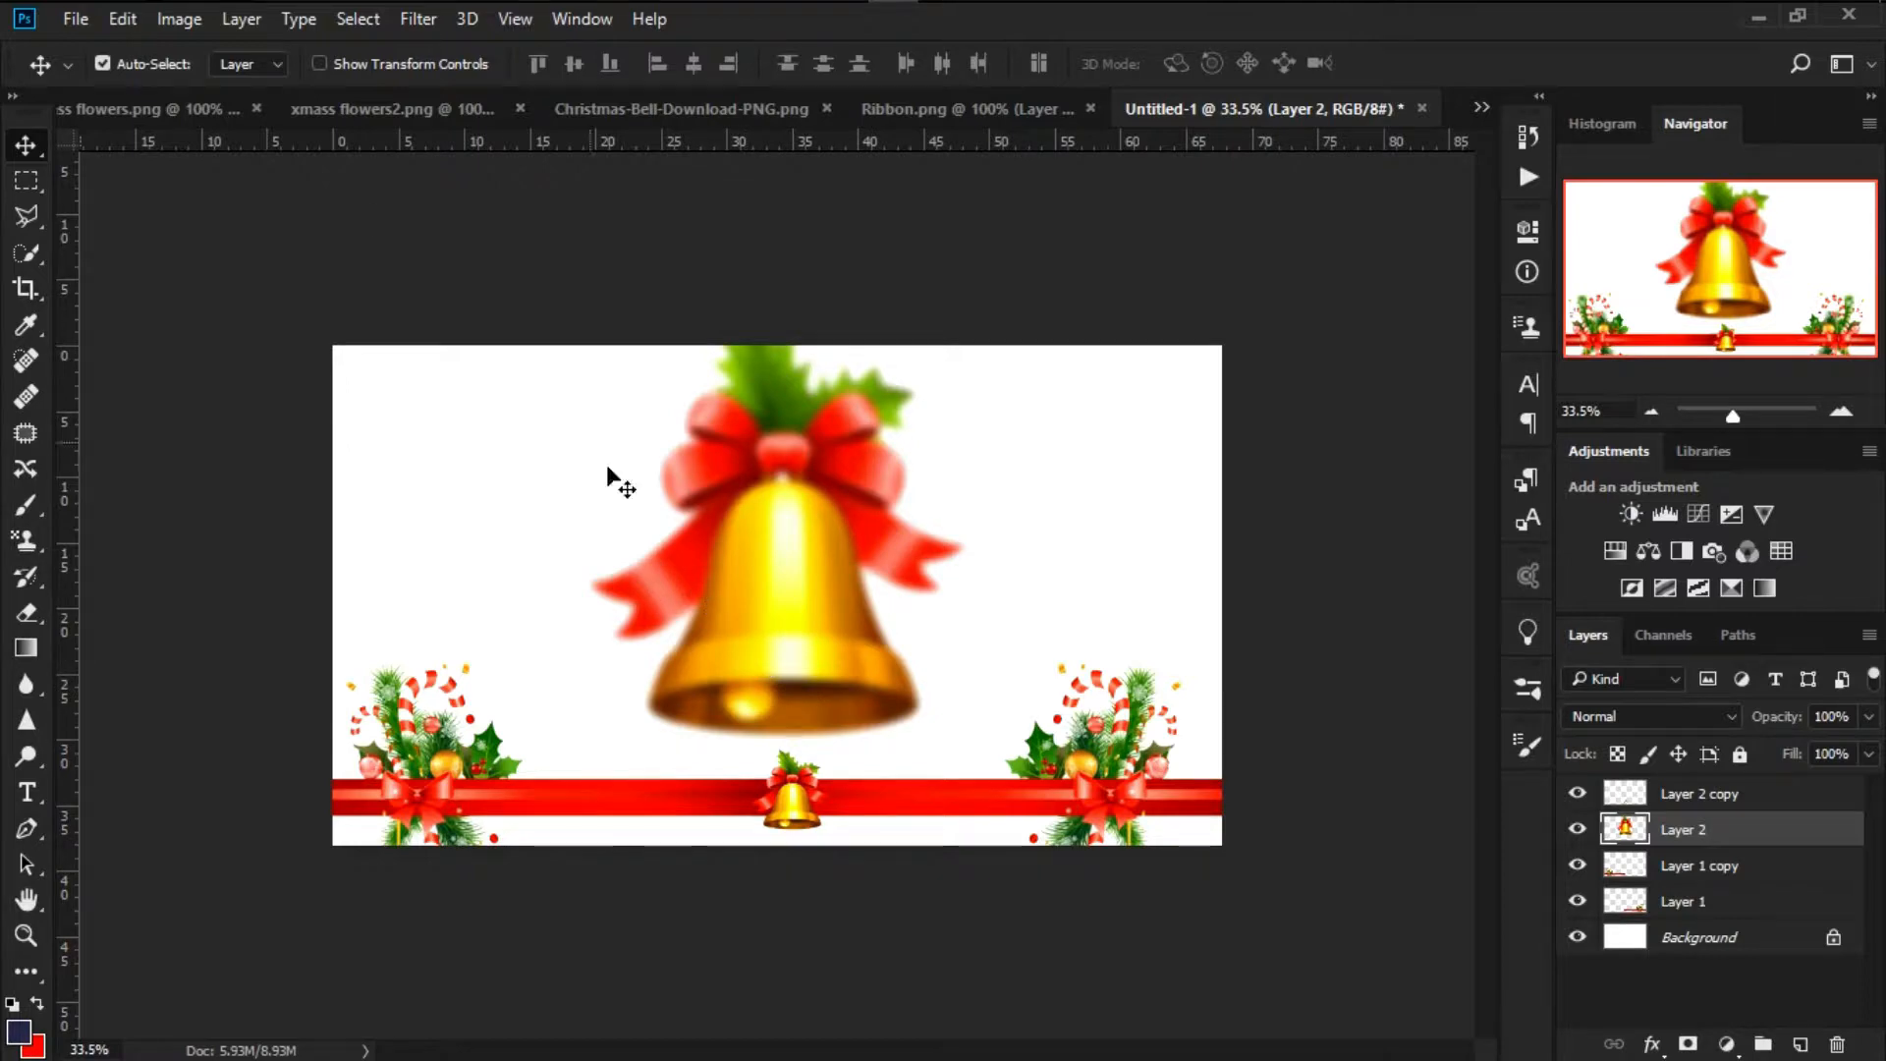
# Copy the garland from xmass flowers2.png into the upper-left area of Untitled-1 and put its layer at the top of the stack
pyautogui.click(357, 106)
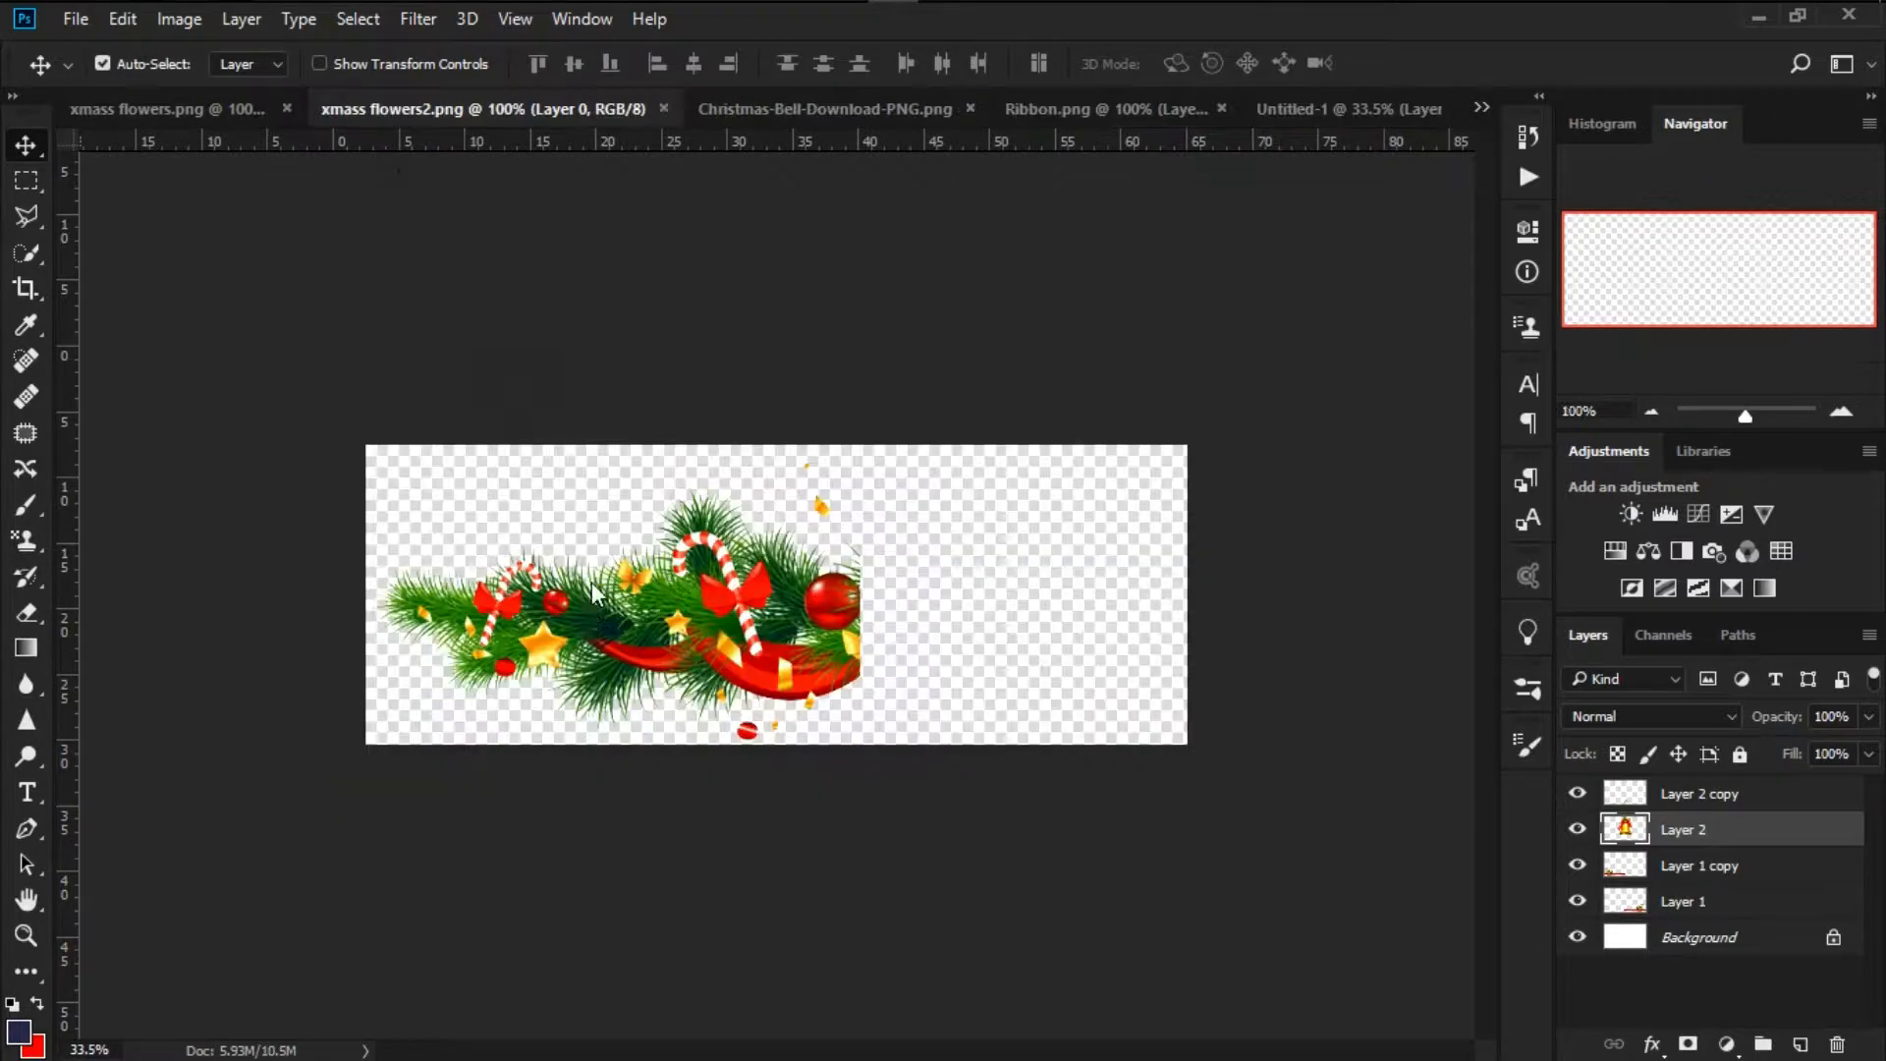
pyautogui.moveTo(657, 605); pyautogui.dragTo(450, 404)
pyautogui.moveTo(1721, 838); pyautogui.dragTo(1713, 779)
# Enlarge the garland to about 120% and shift it into the canvas's upper-left corner so only its bow and bells show
pyautogui.hotkey('ctrl', 't')
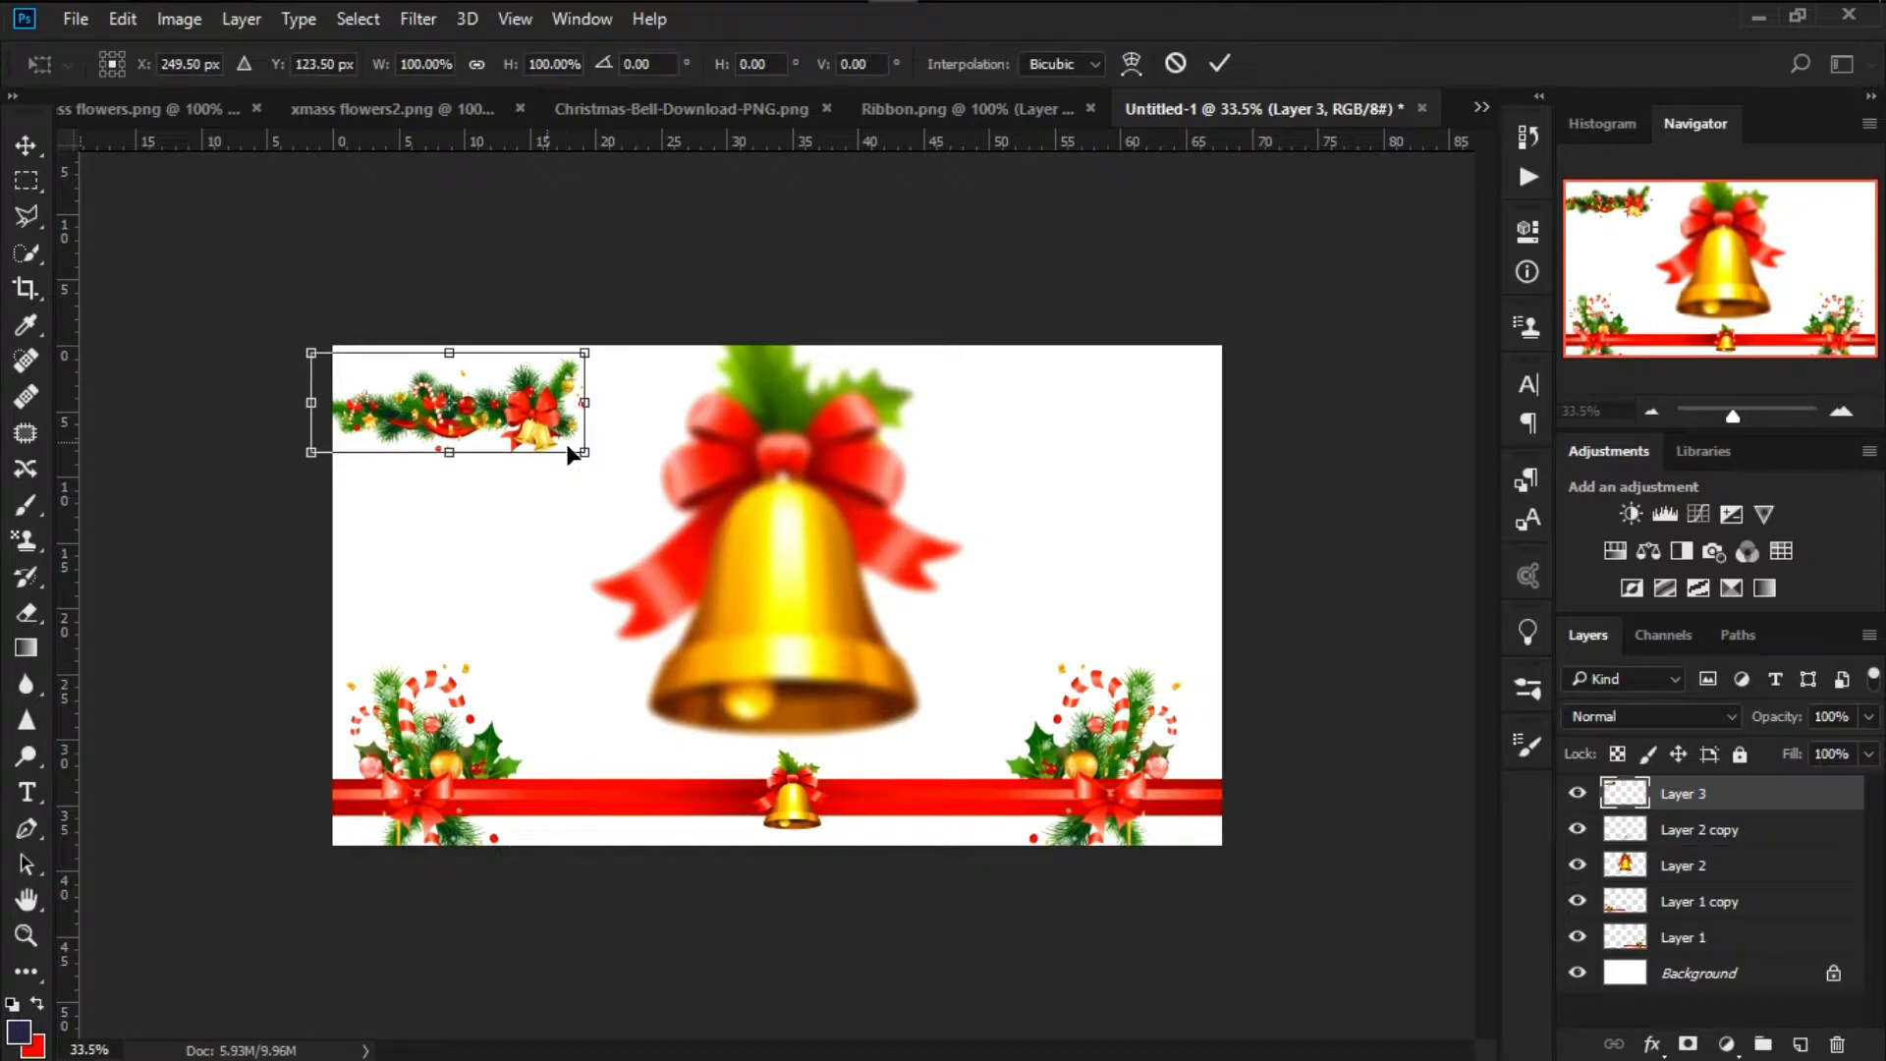
pyautogui.moveTo(586, 454); pyautogui.dragTo(629, 491)
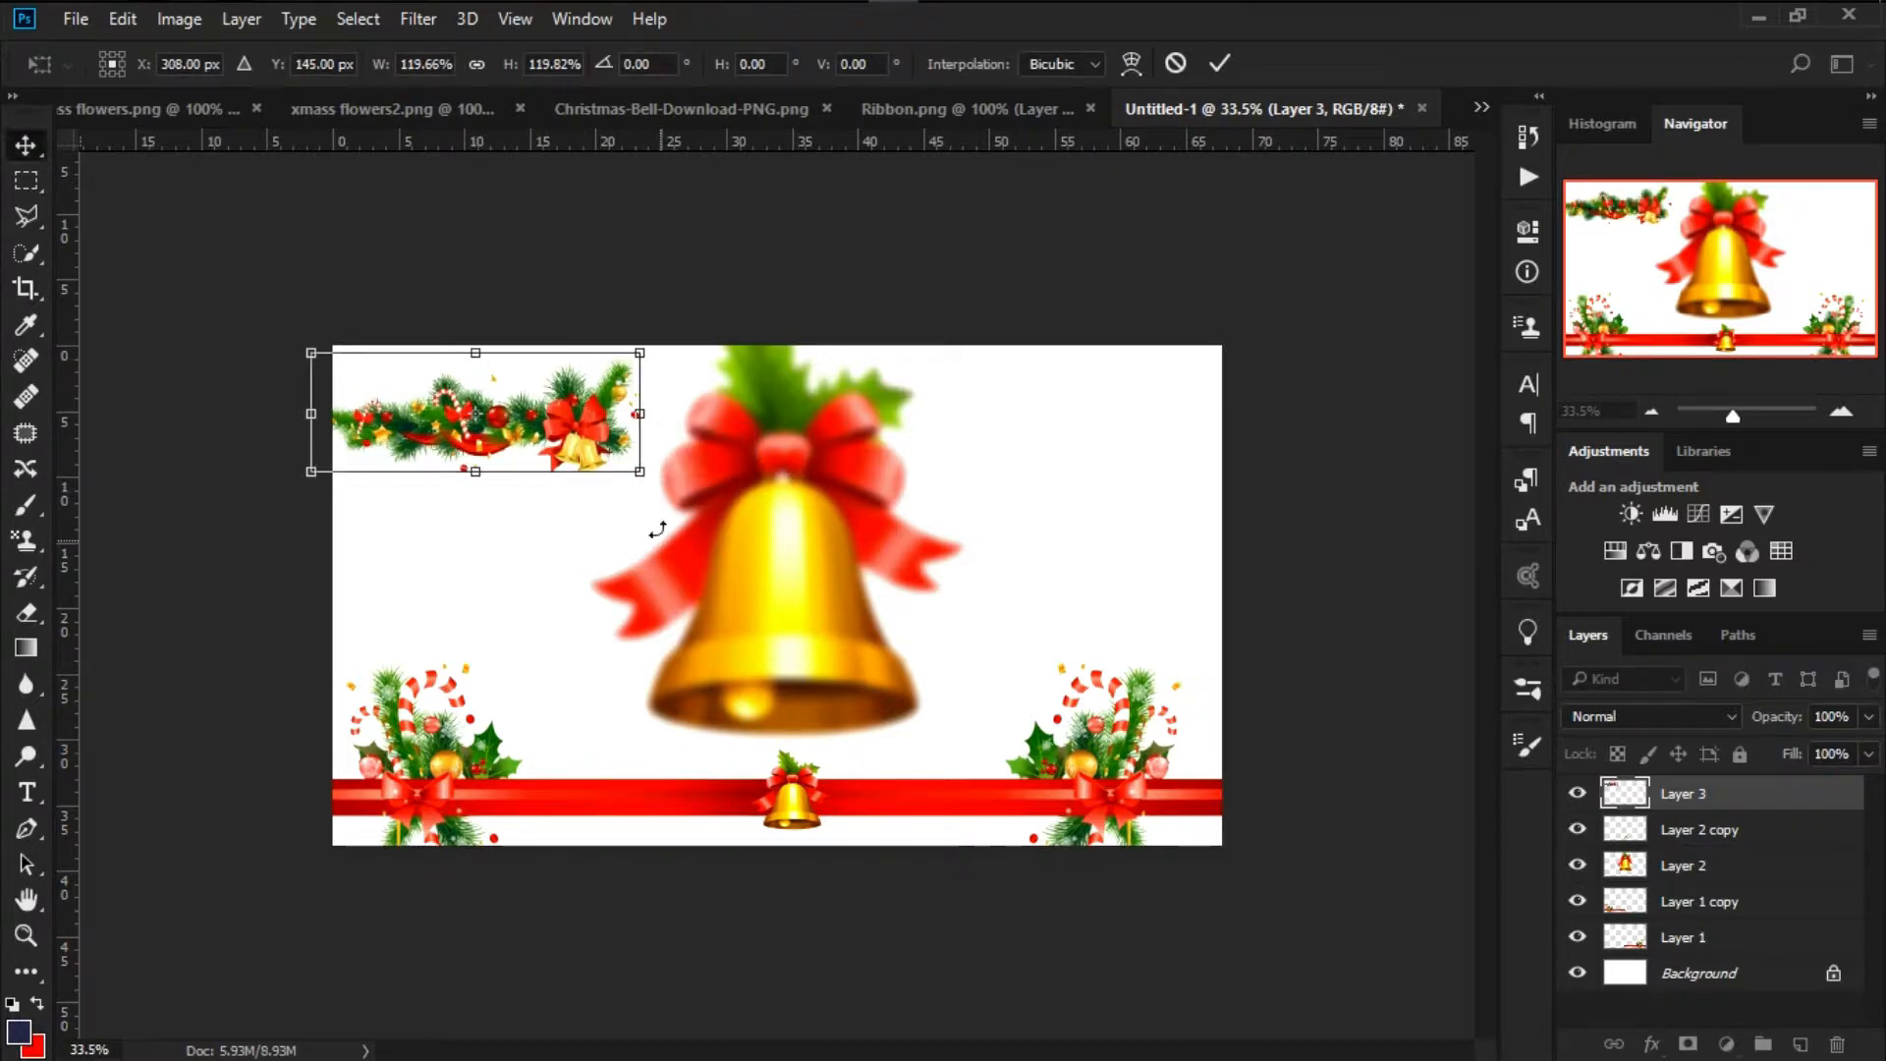
pyautogui.press('Return')
pyautogui.moveTo(490, 429); pyautogui.dragTo(308, 404)
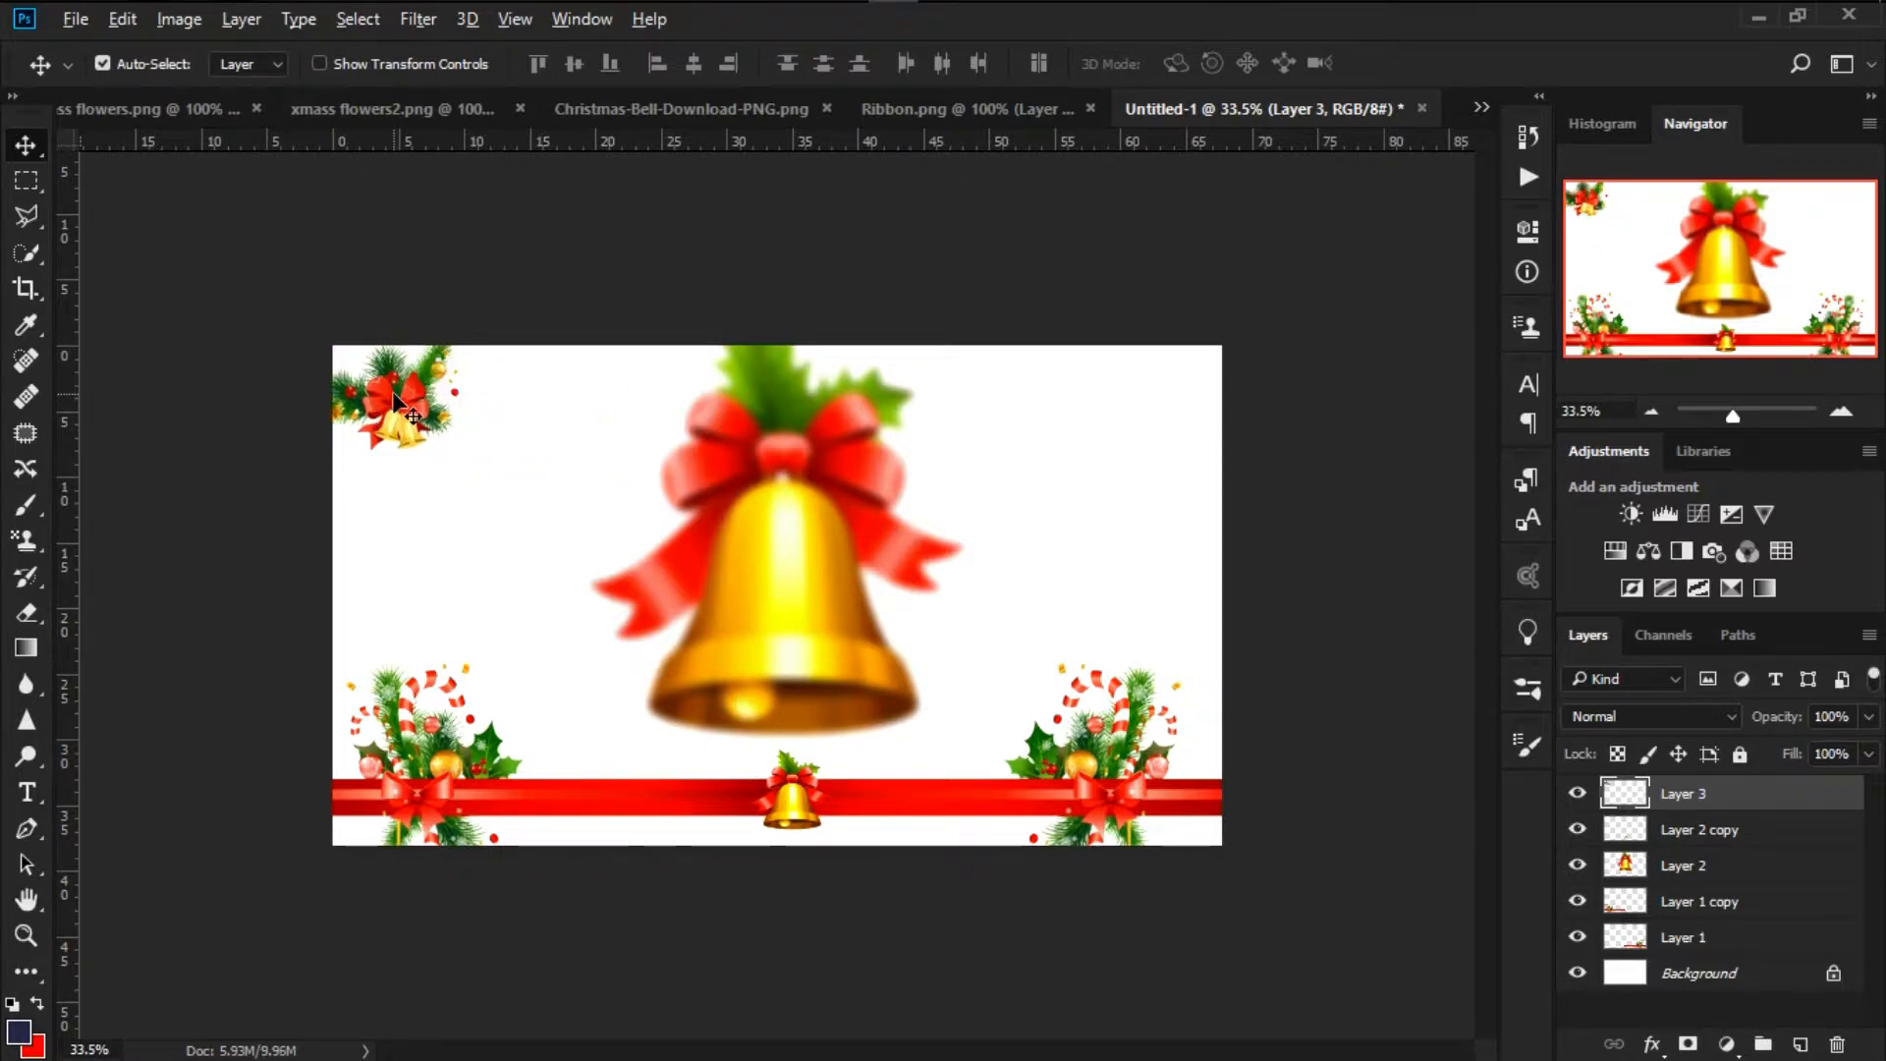
# Duplicate the corner garland to the canvas's right edge beside the large bell and select the copy's layer
pyautogui.moveTo(395, 395); pyautogui.dragTo(1193, 537)
pyautogui.rightClick(1192, 537)
pyautogui.click(1117, 517)
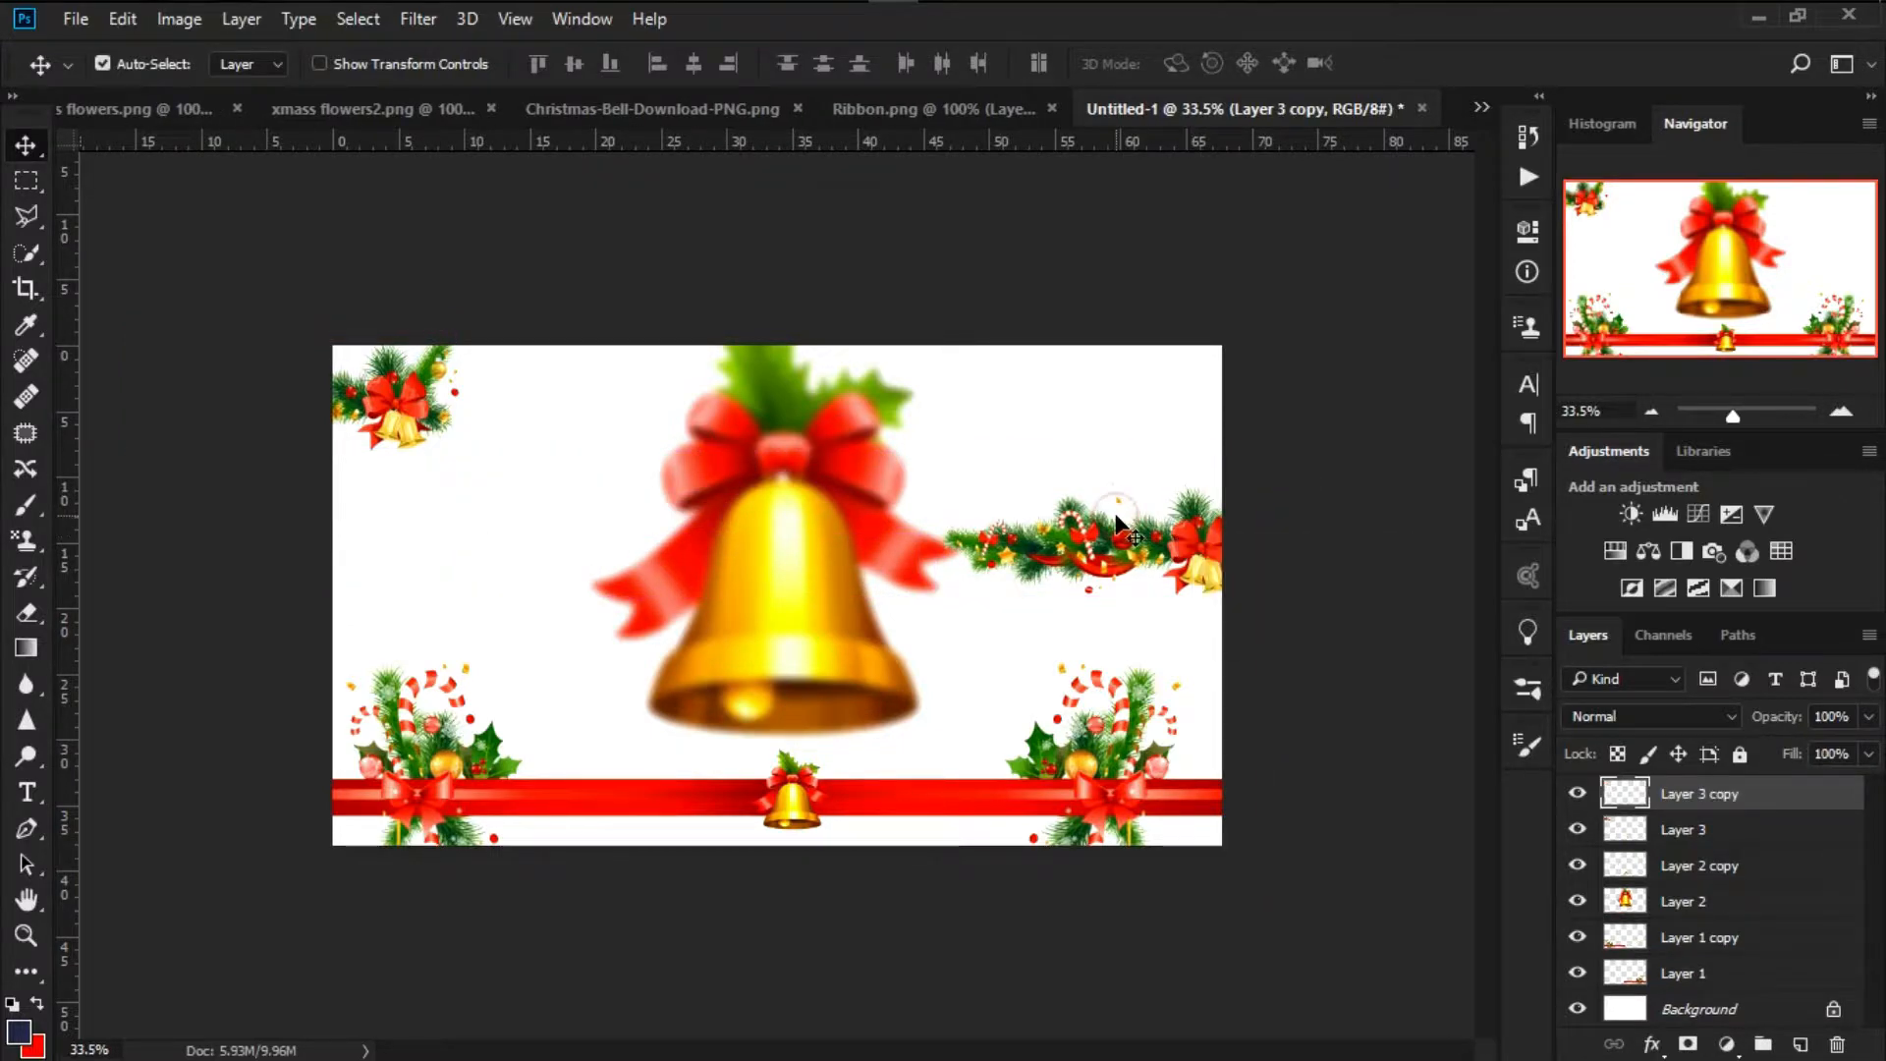
pyautogui.rightClick(1112, 523)
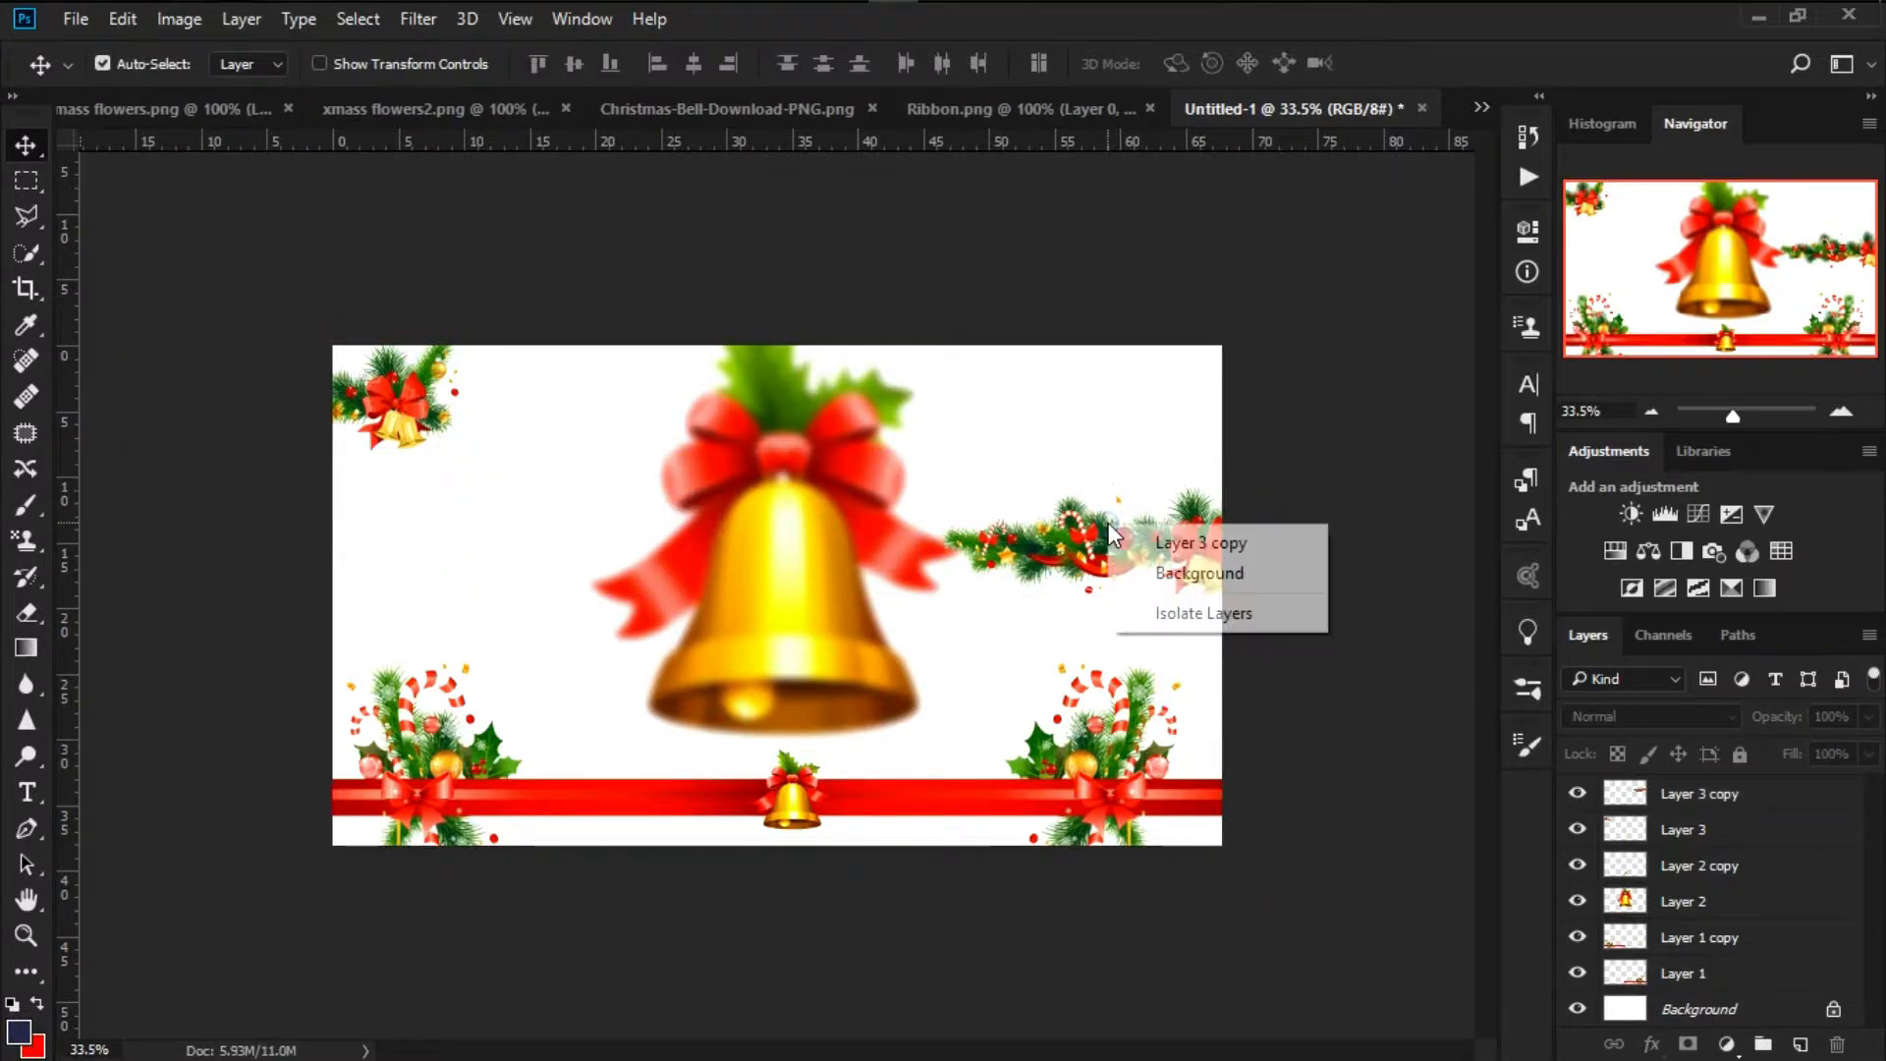
pyautogui.click(1090, 522)
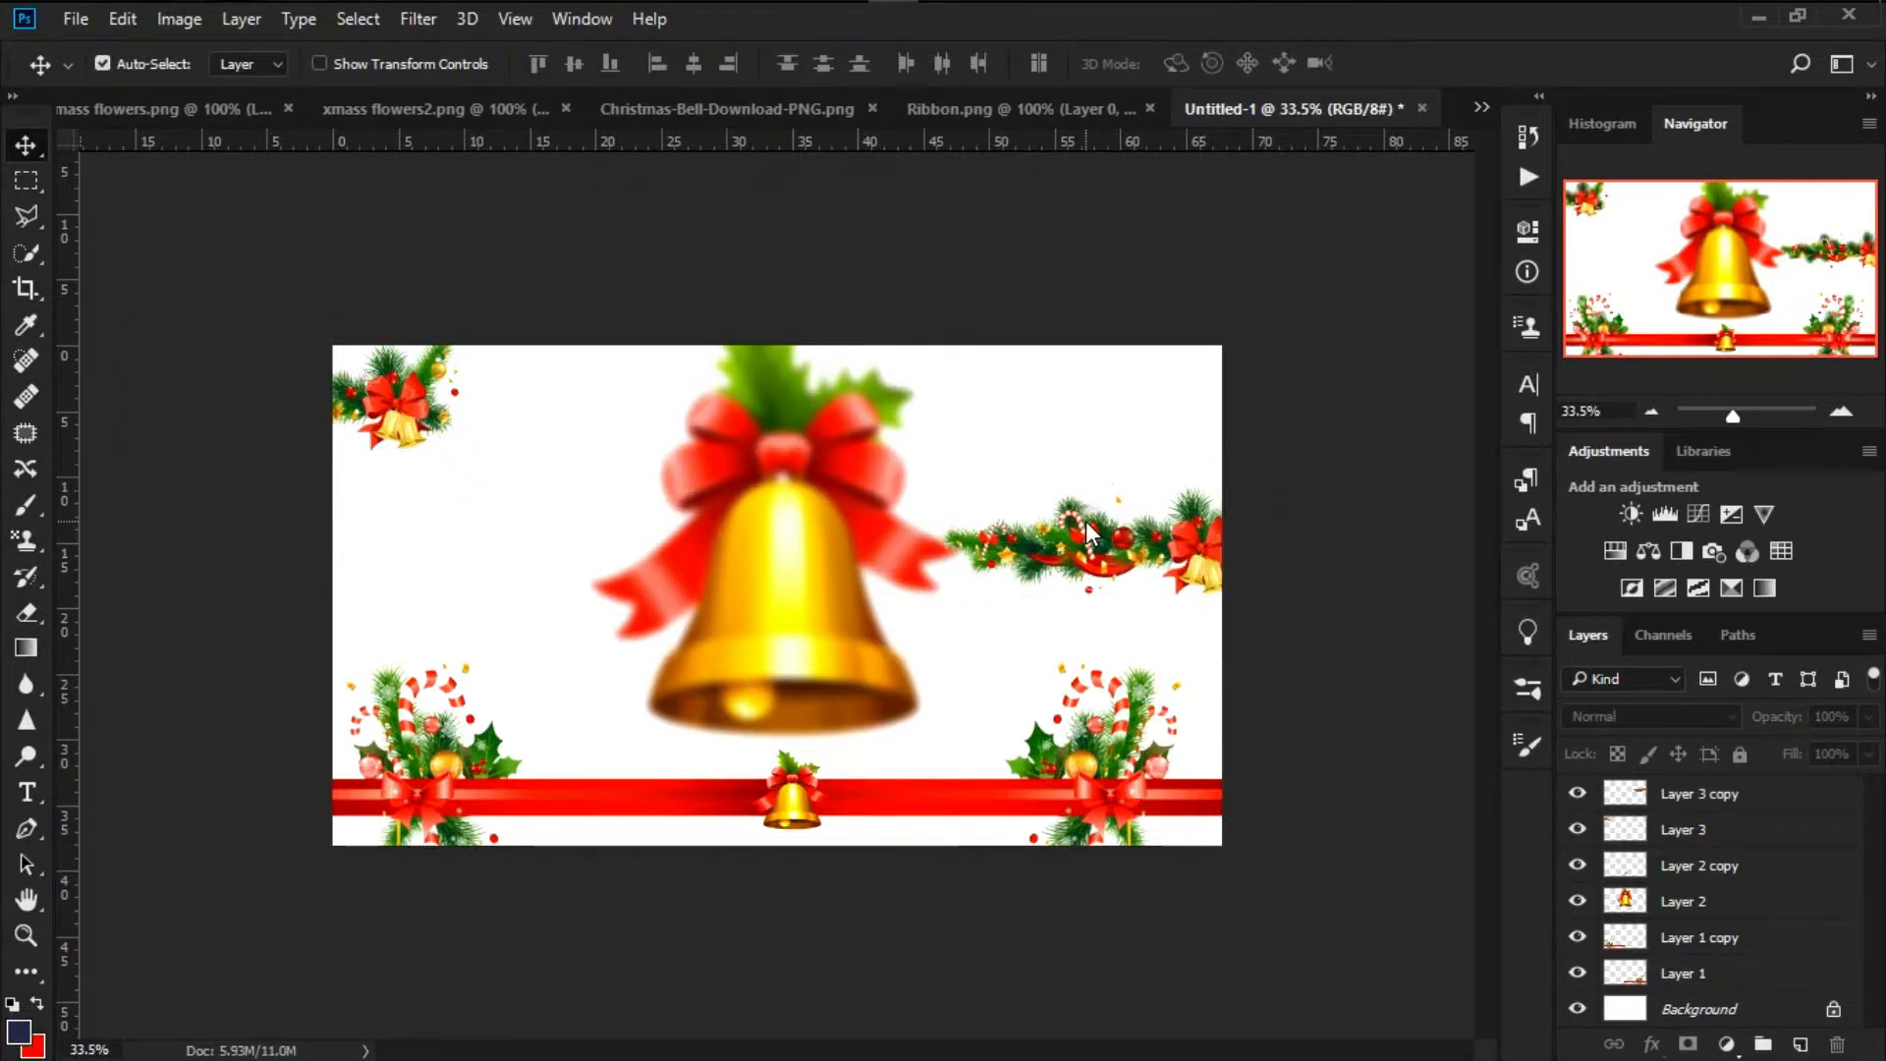
pyautogui.scroll(2, 1698, 806)
pyautogui.click(1699, 797)
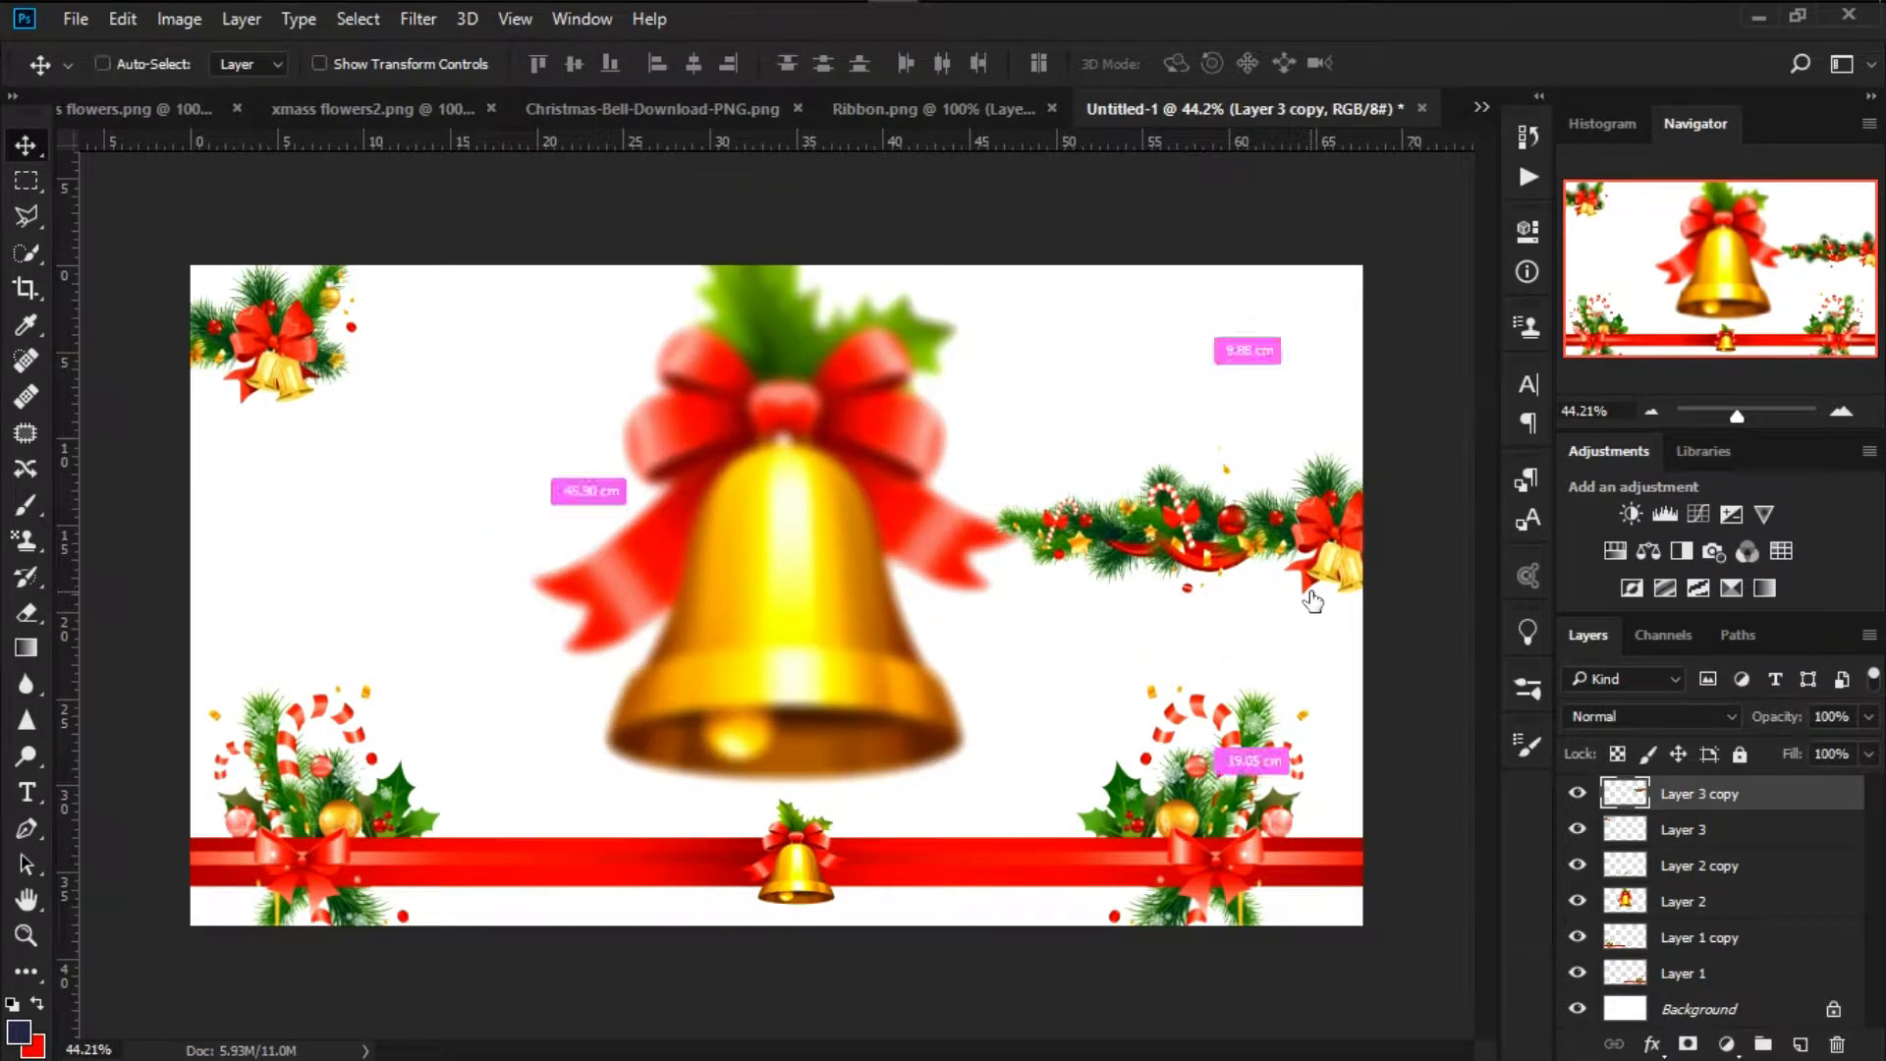
# Flip the garland copy vertically, move it beneath the large bell and scale it down slightly
pyautogui.hotkey('ctrl', 't')
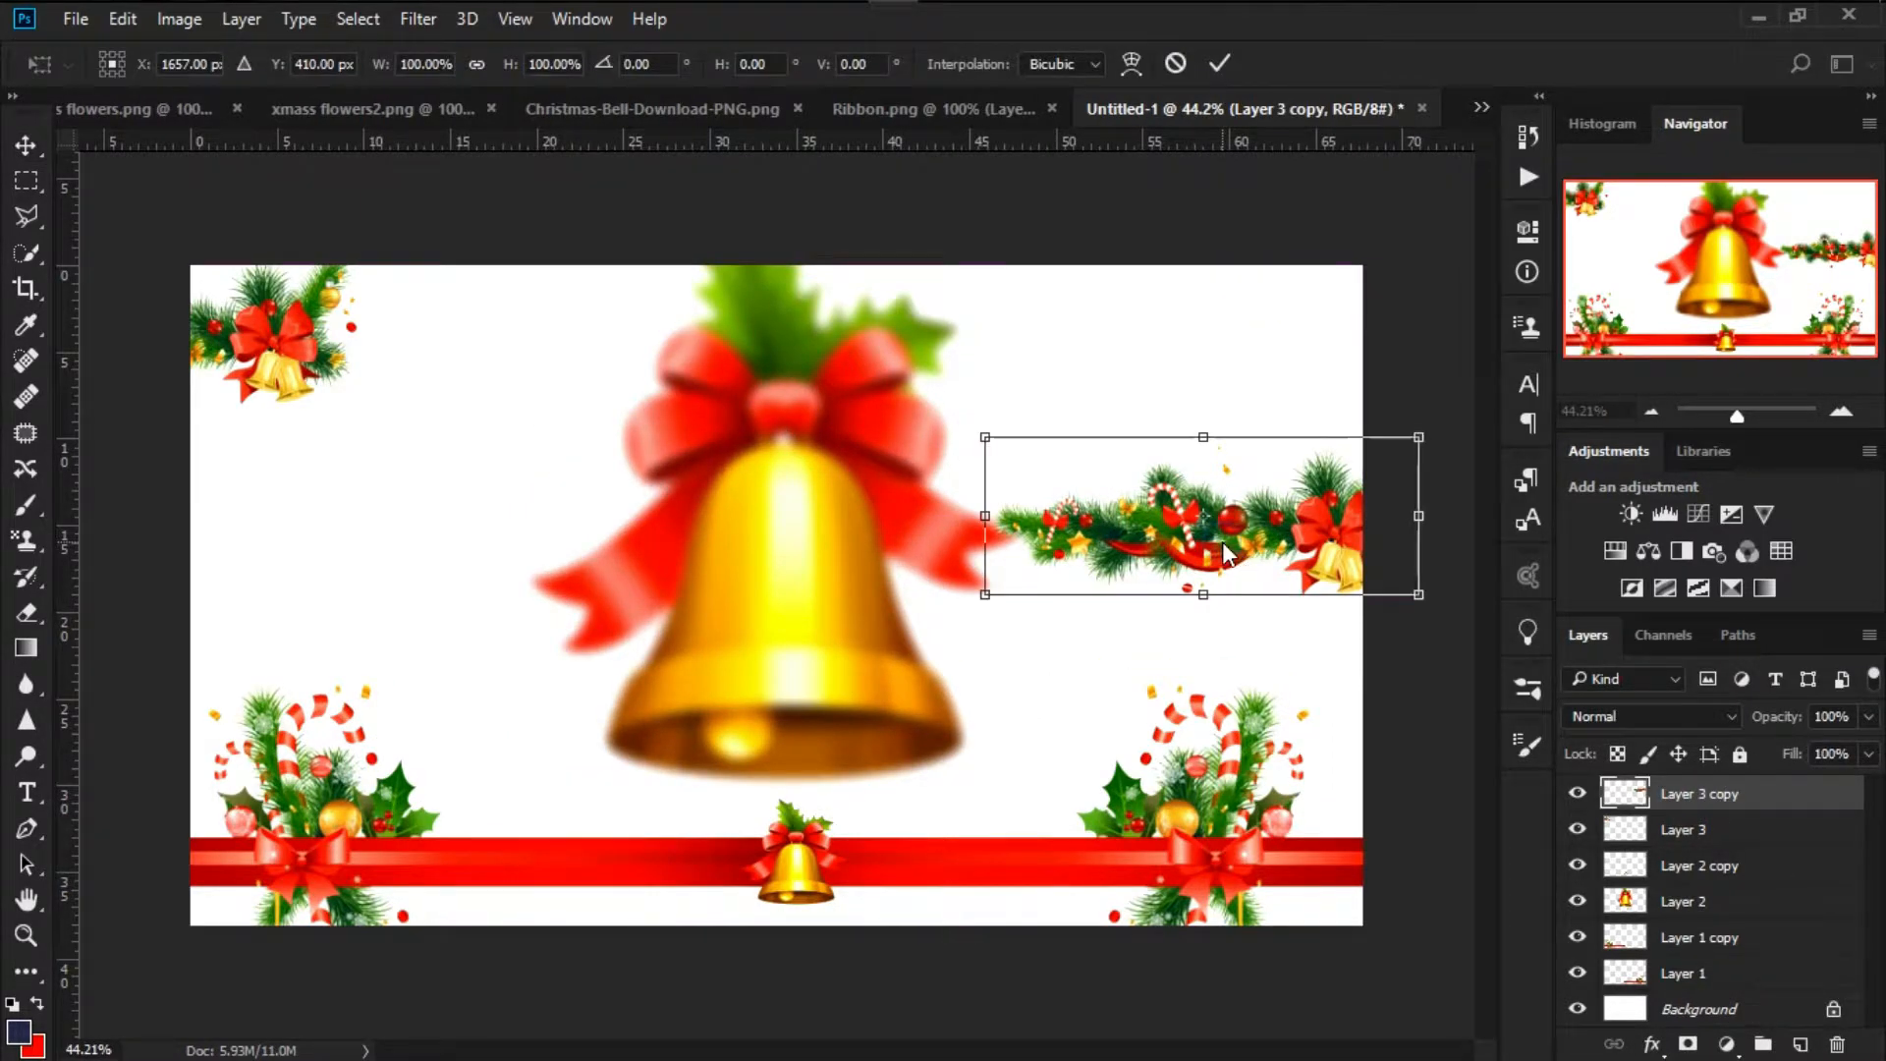
pyautogui.rightClick(1222, 541)
pyautogui.click(1299, 988)
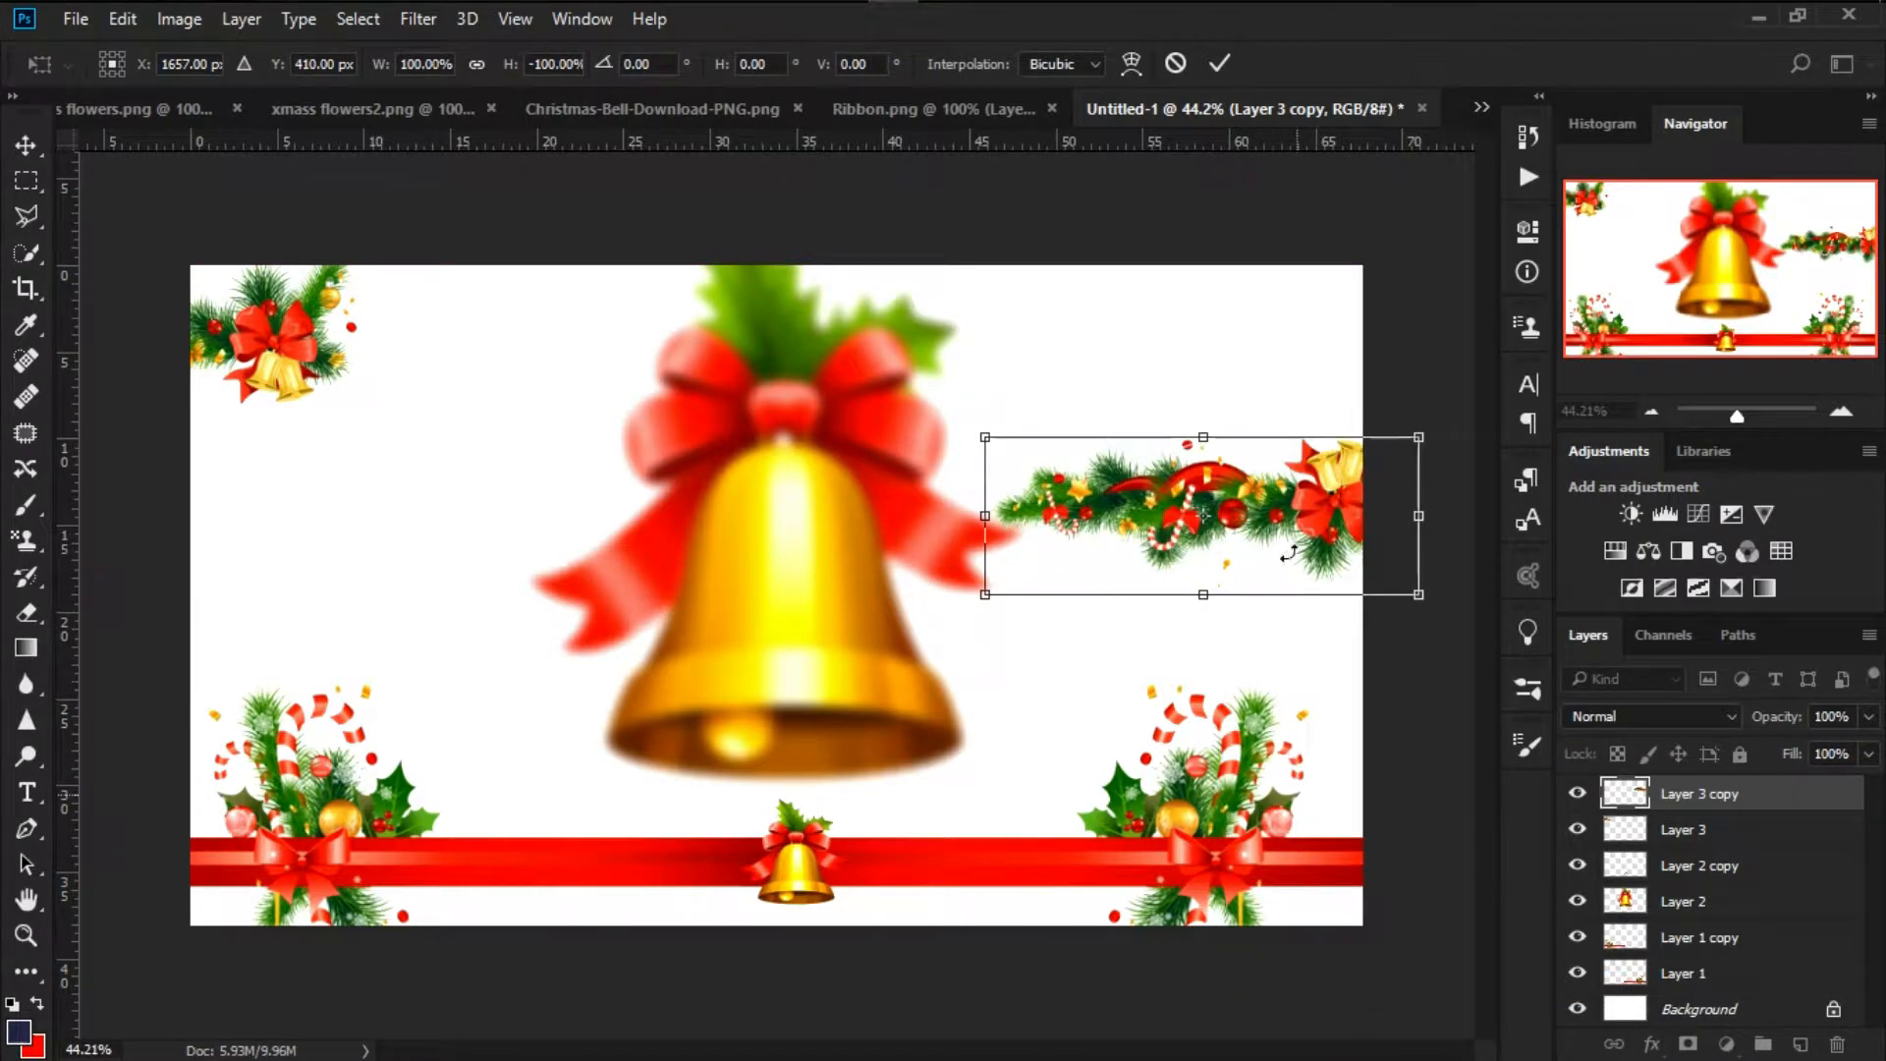
pyautogui.moveTo(1291, 563); pyautogui.dragTo(922, 845)
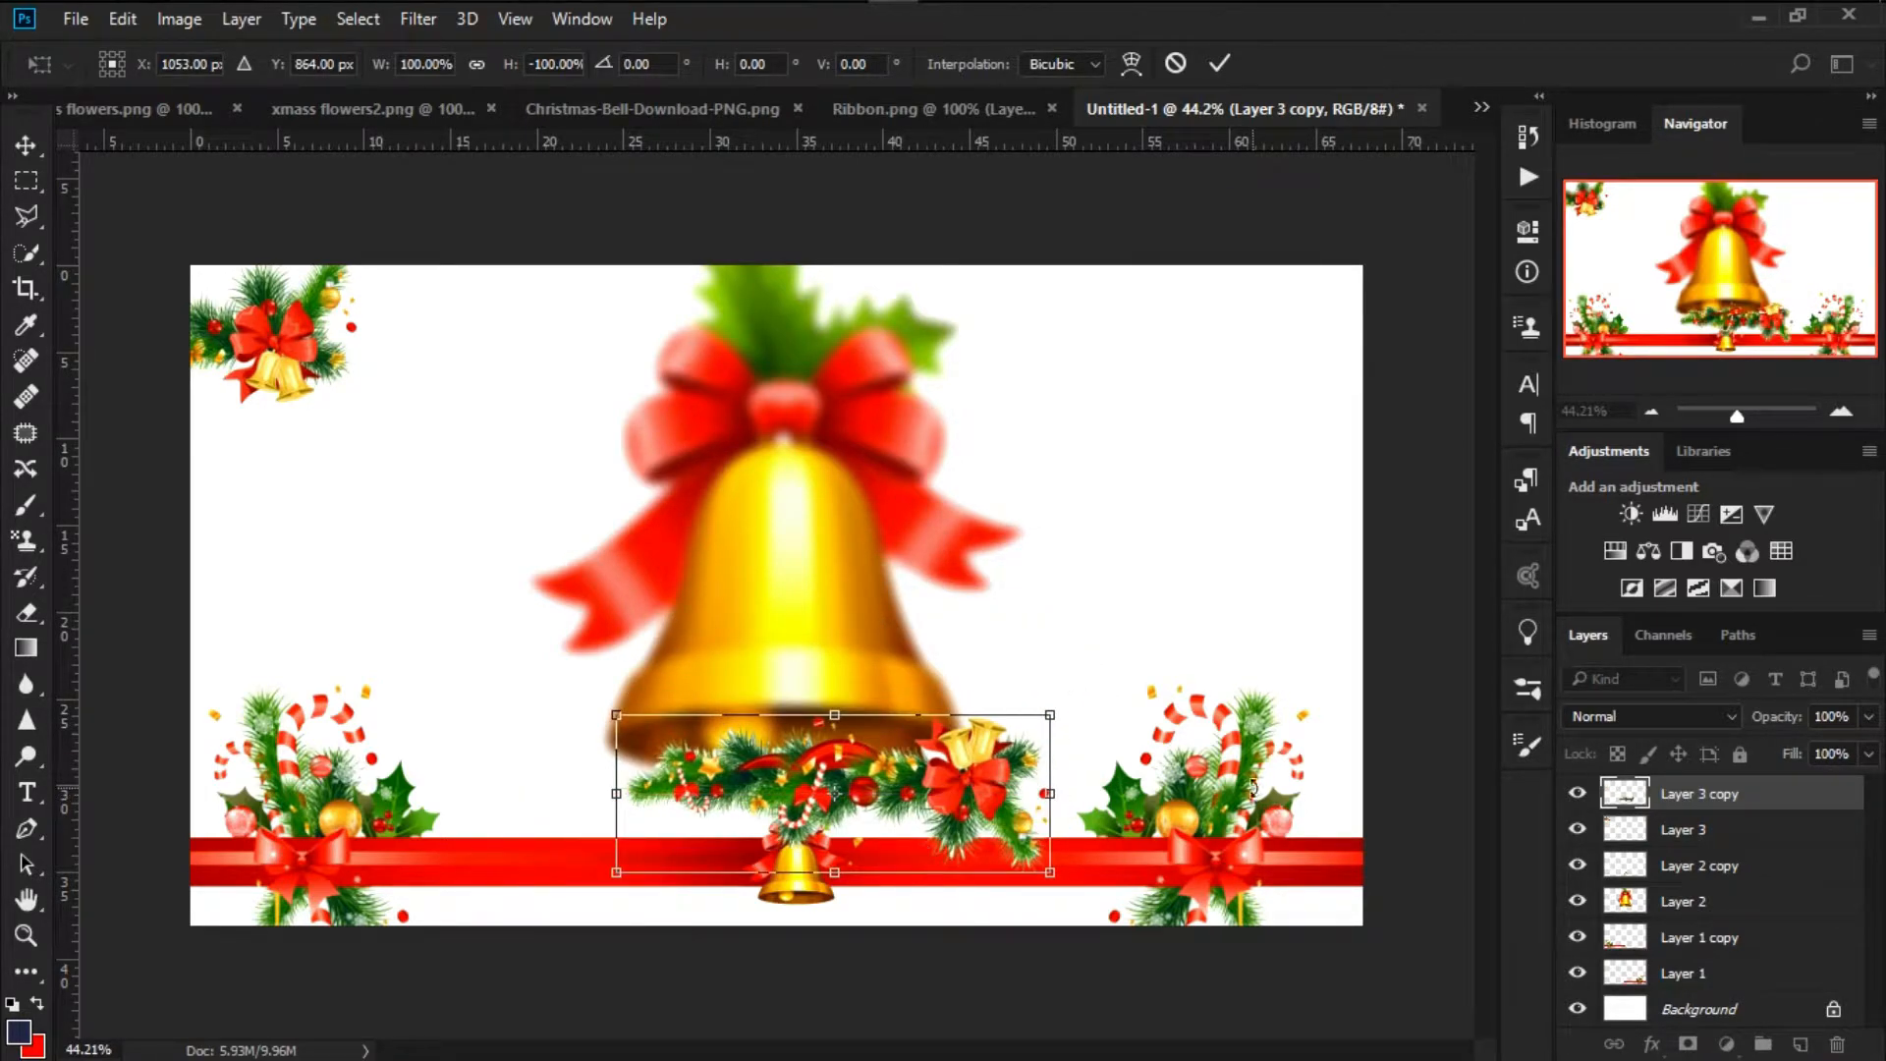
pyautogui.moveTo(1042, 718); pyautogui.dragTo(1016, 731)
pyautogui.press('Return')
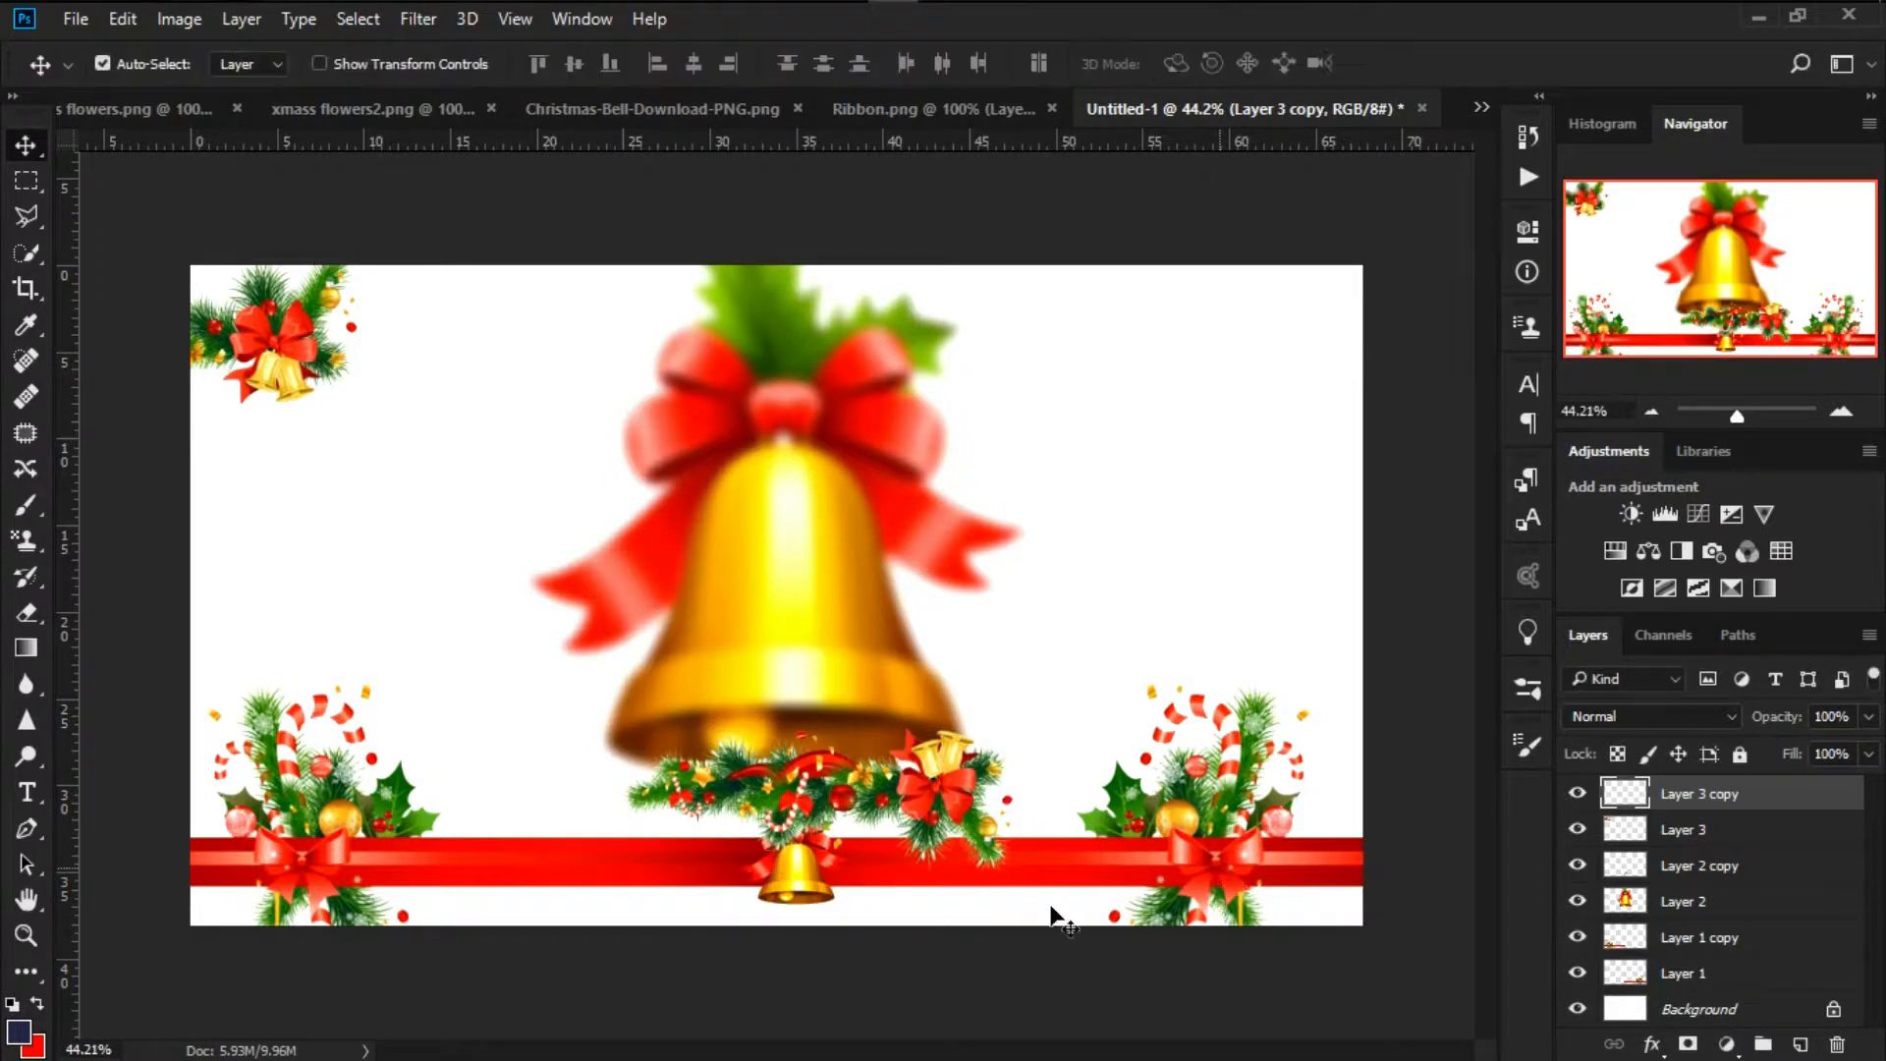
# Duplicate the flipped garland a little to the left beneath the large bell and activate Free Transform on the copy
pyautogui.moveTo(897, 802); pyautogui.dragTo(829, 793)
pyautogui.rightClick(829, 794)
pyautogui.press('Escape')
pyautogui.hotkey('ctrl', 't')
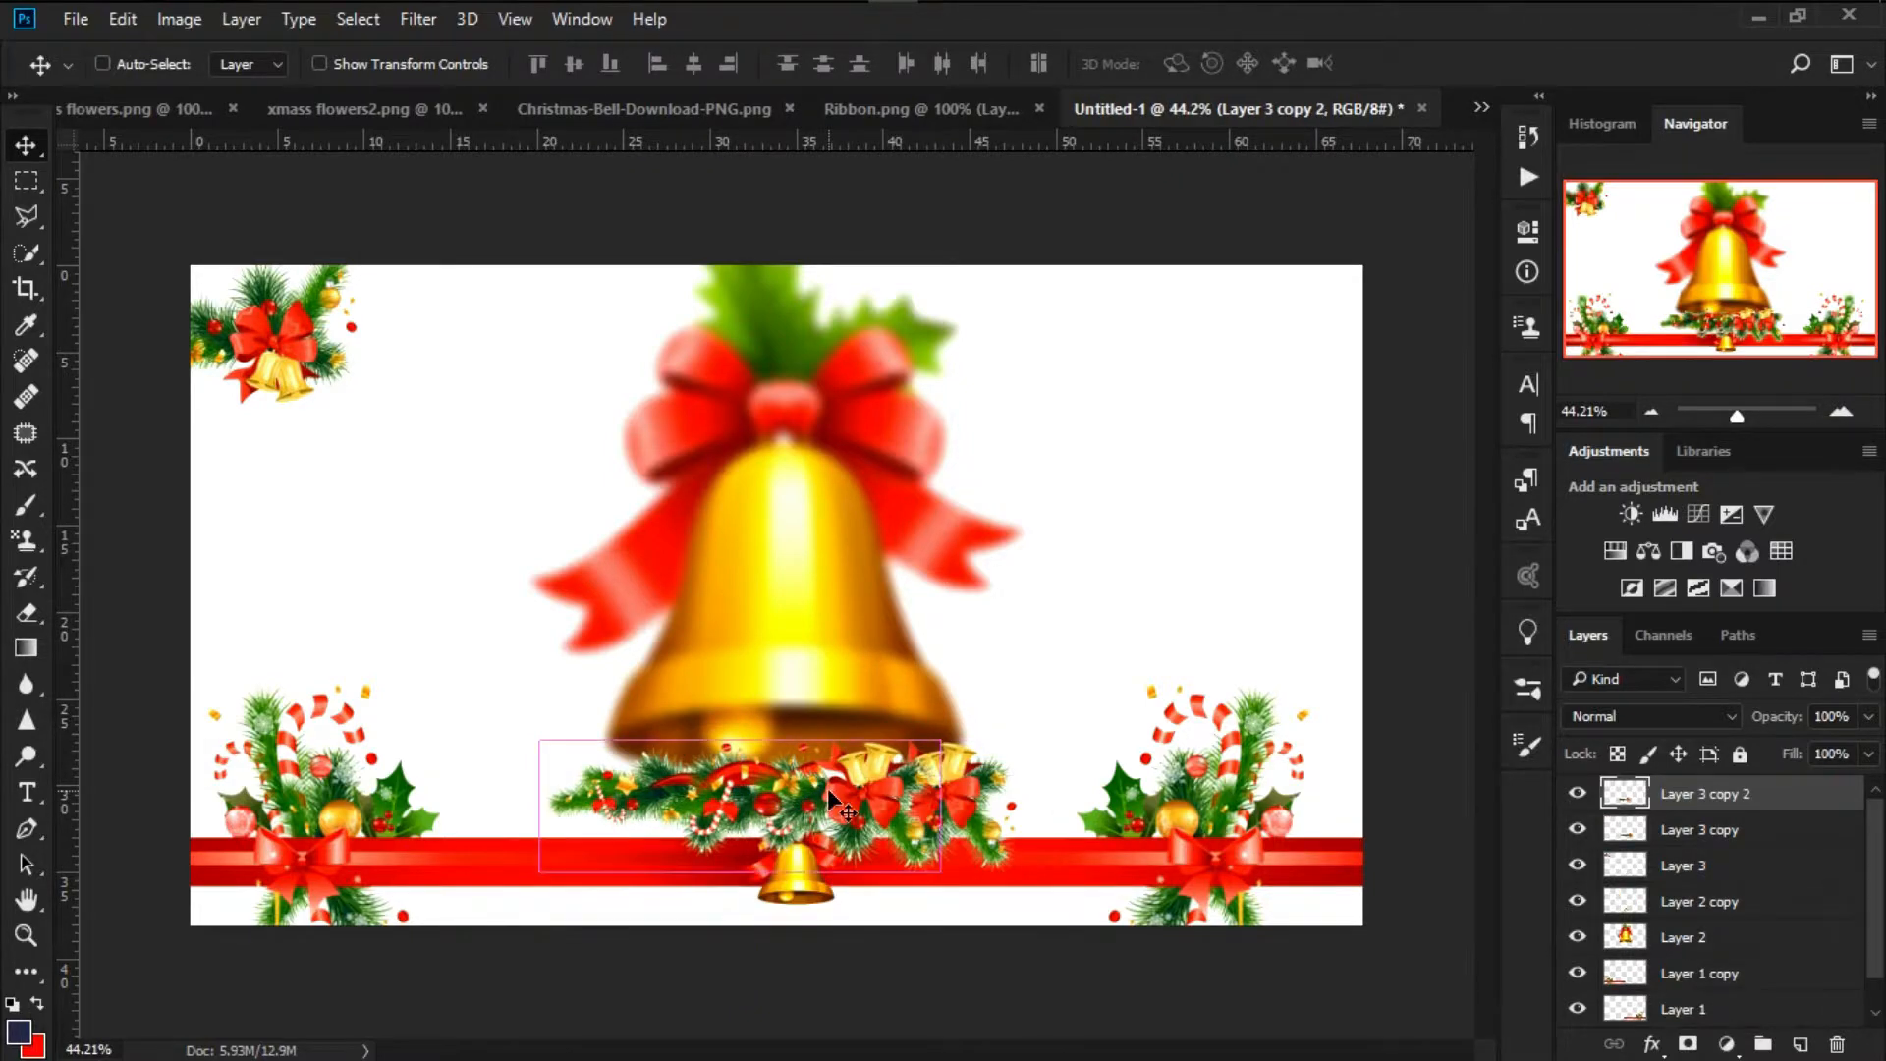
pyautogui.rightClick(850, 778)
pyautogui.click(978, 749)
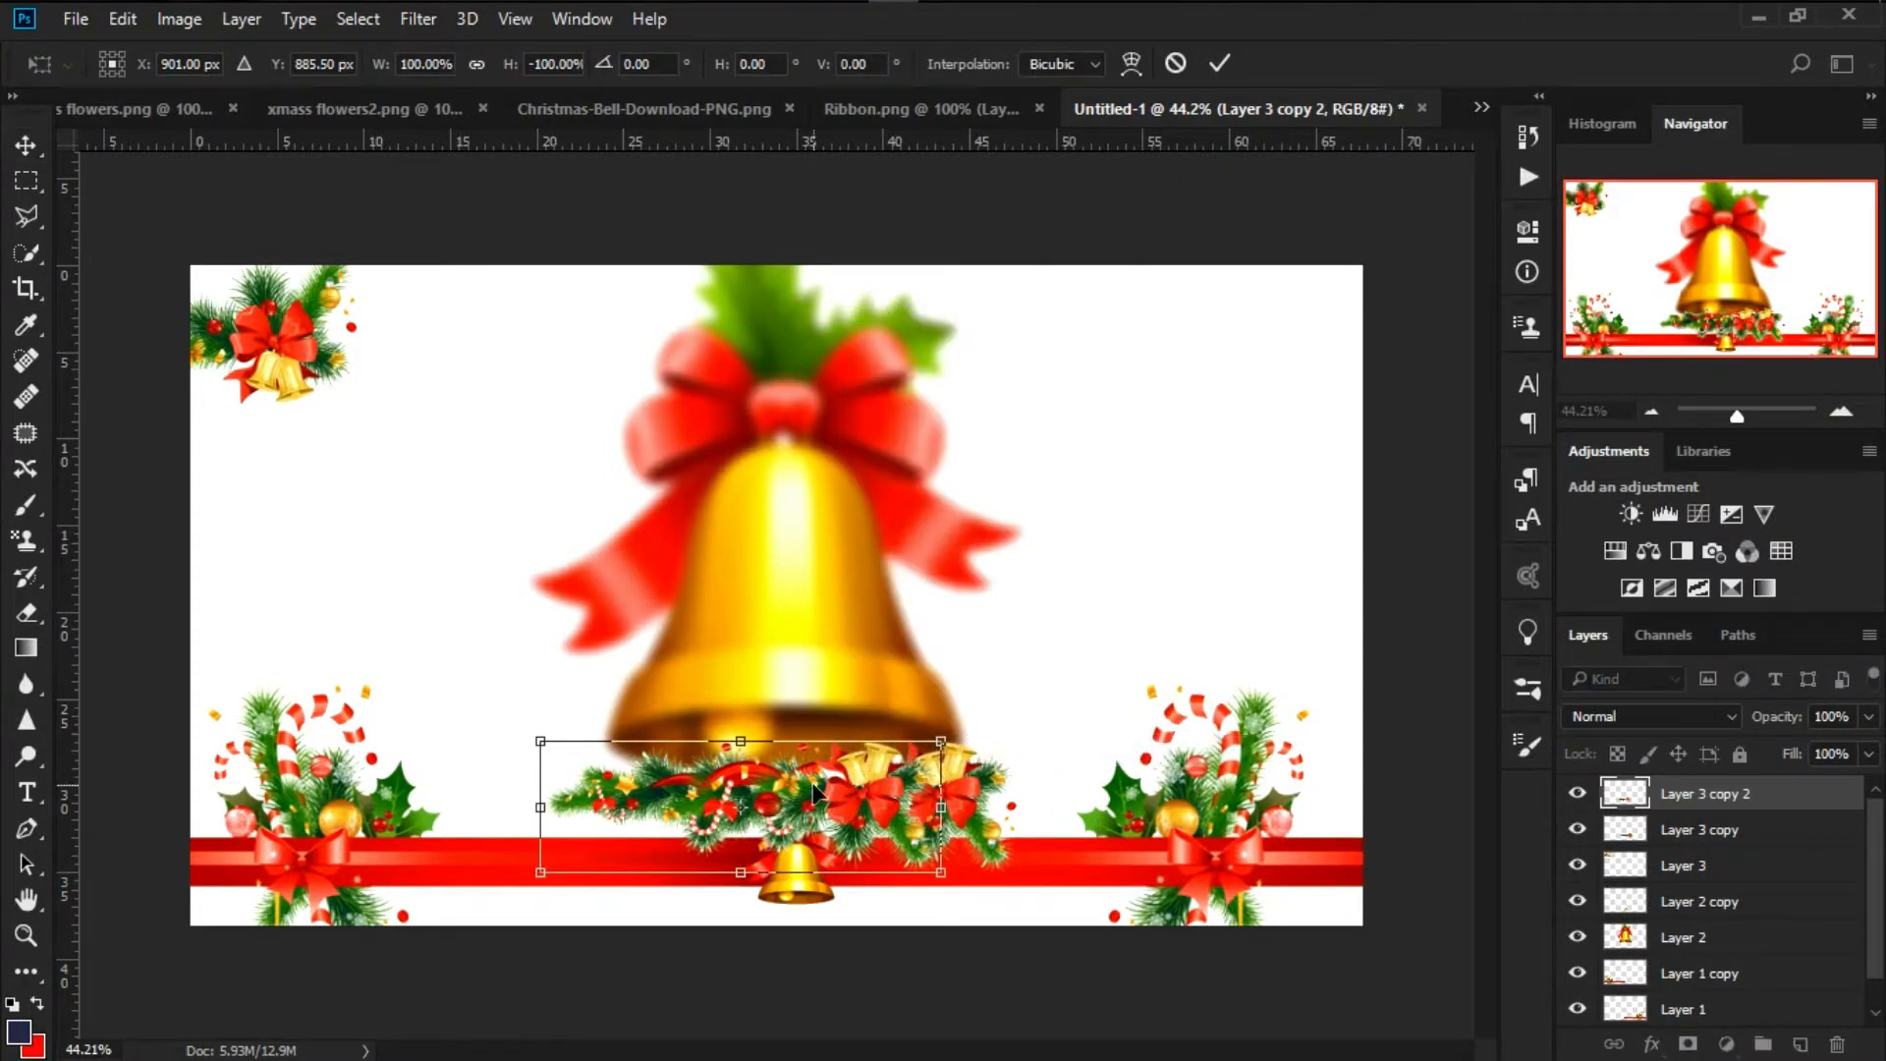
pyautogui.rightClick(817, 784)
pyautogui.click(924, 762)
# Flip the second garland copy horizontally so it mirrors the first beneath the large bell
pyautogui.rightClick(839, 781)
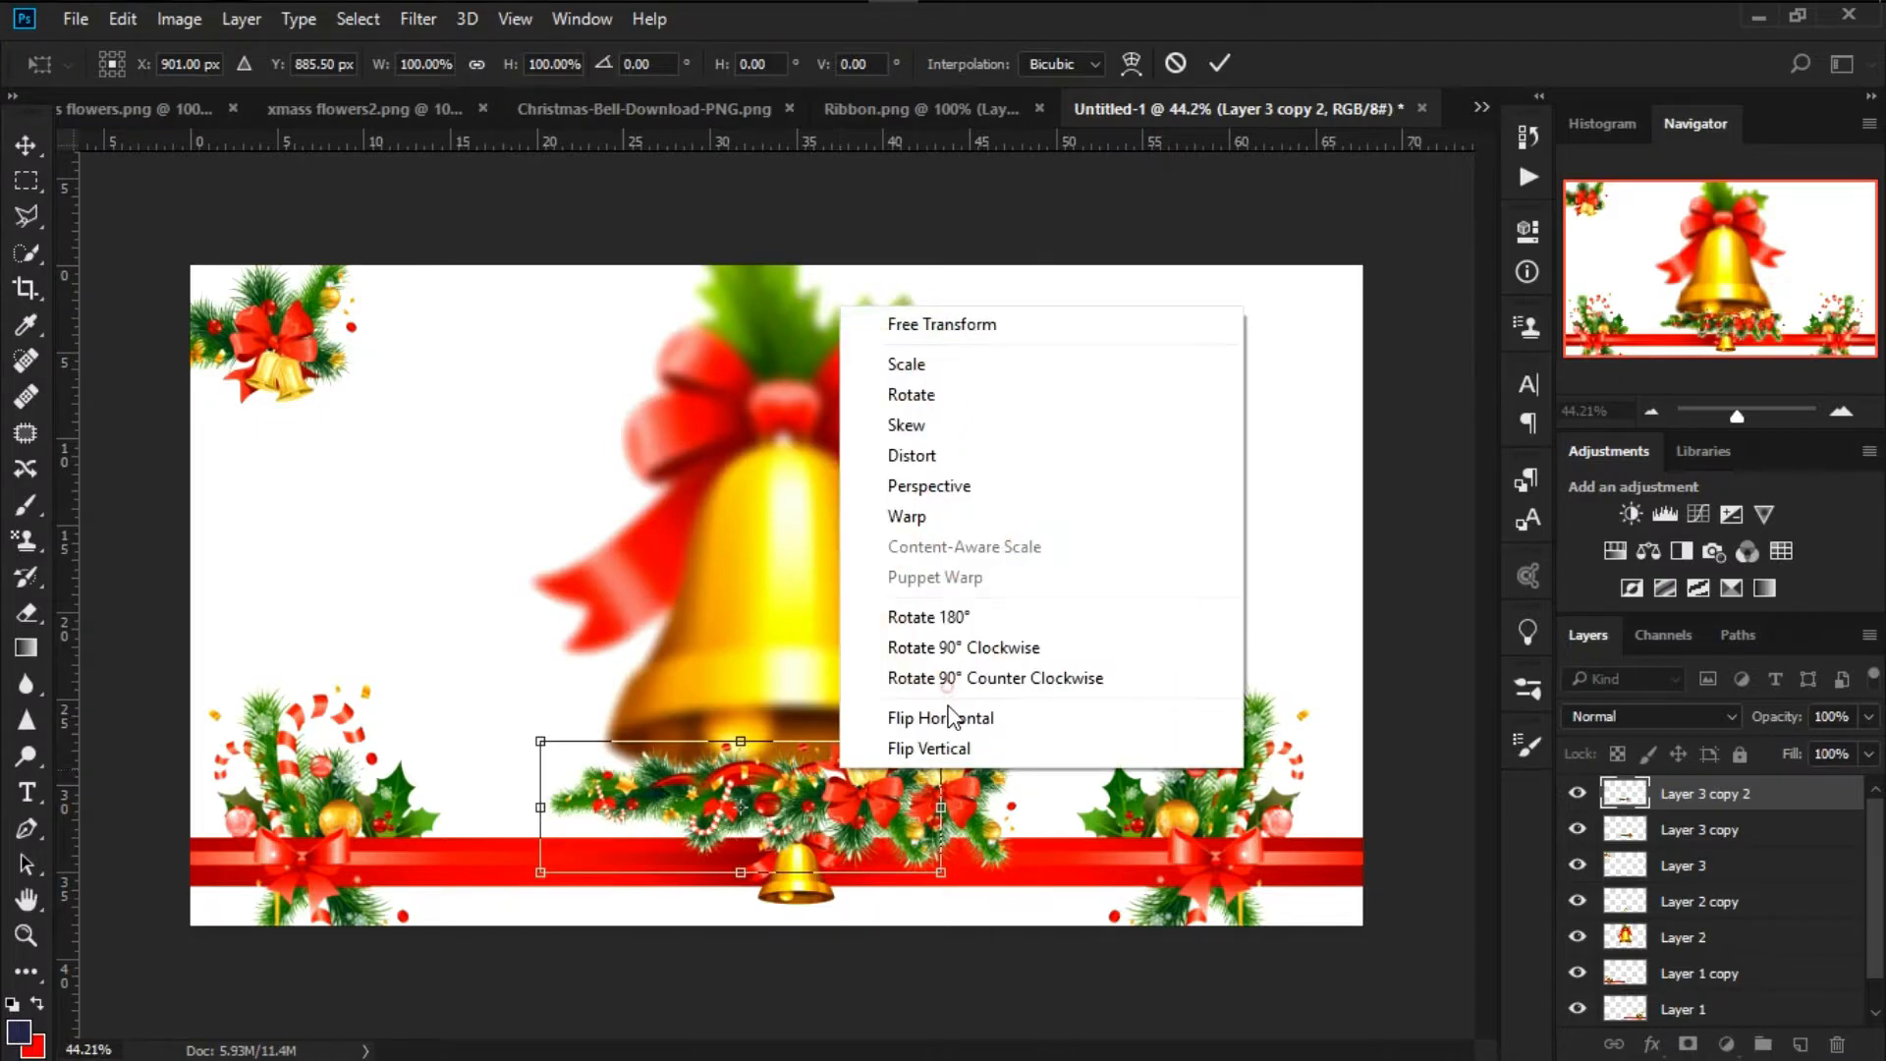
pyautogui.click(949, 717)
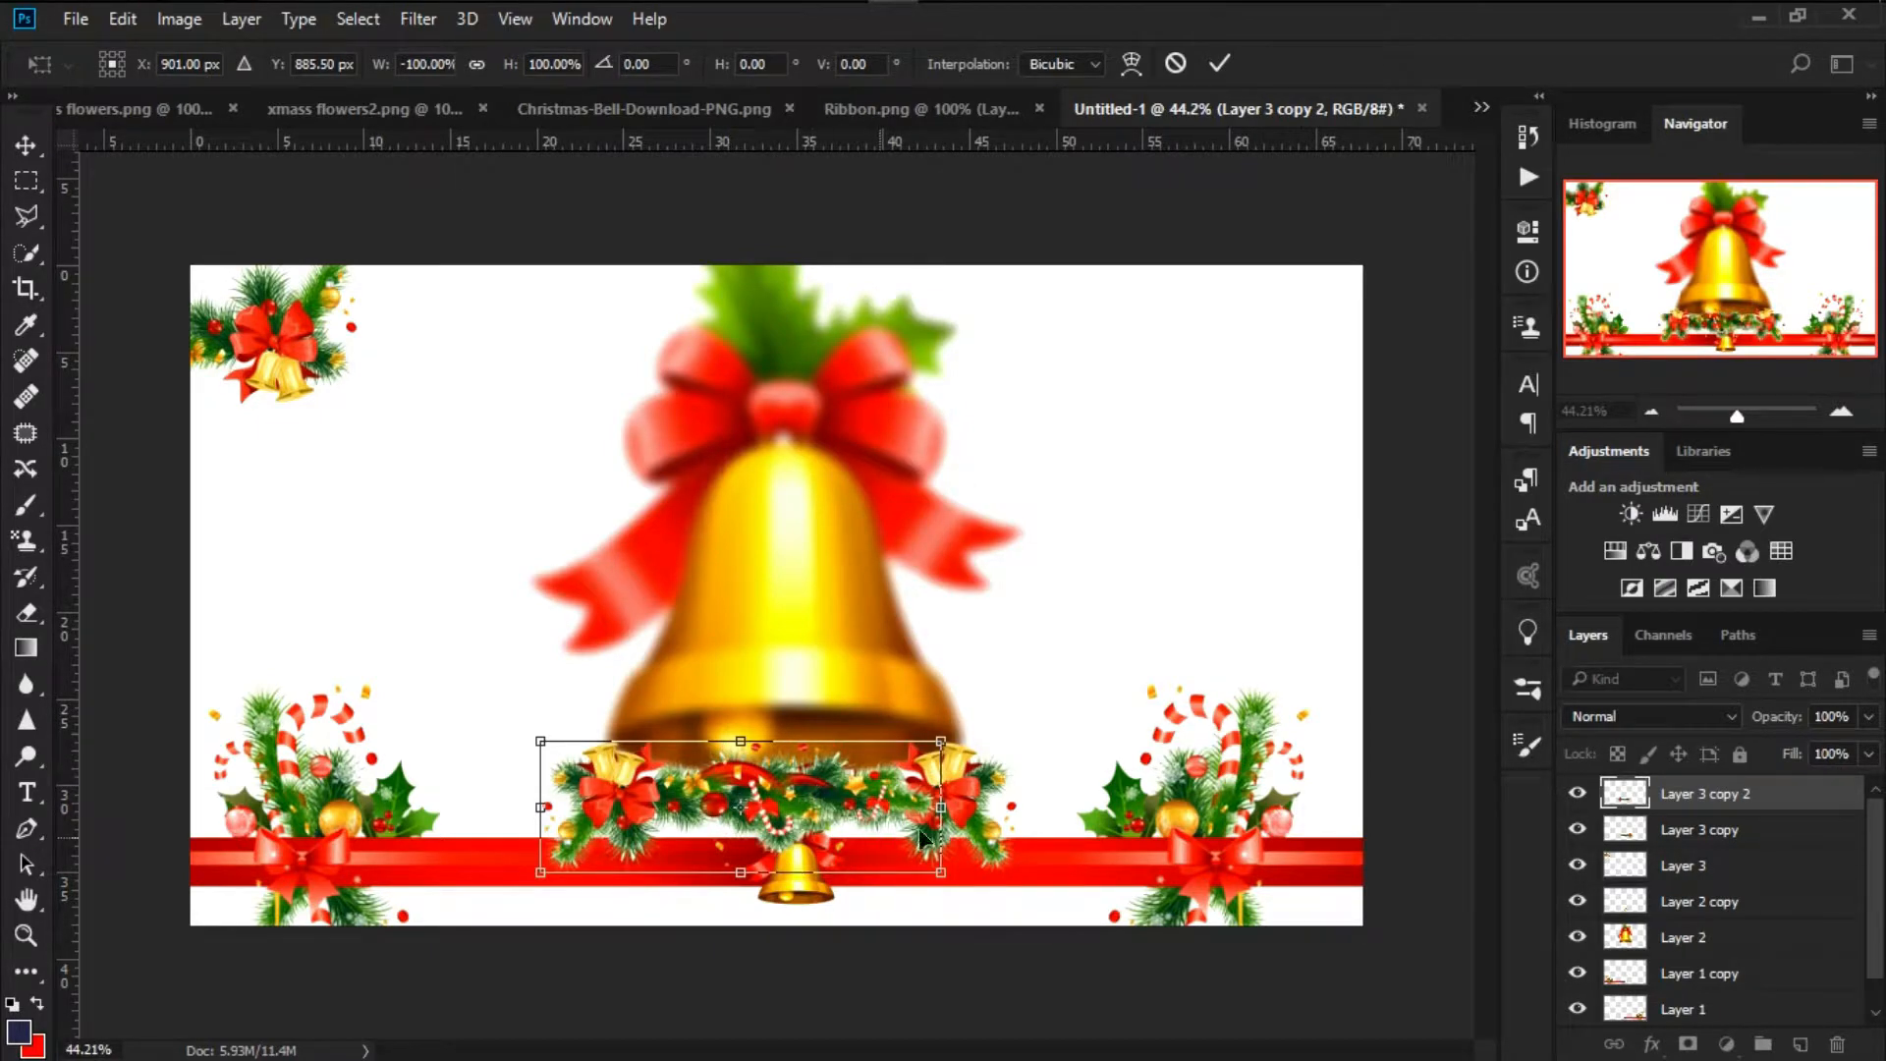
pyautogui.press('Return')
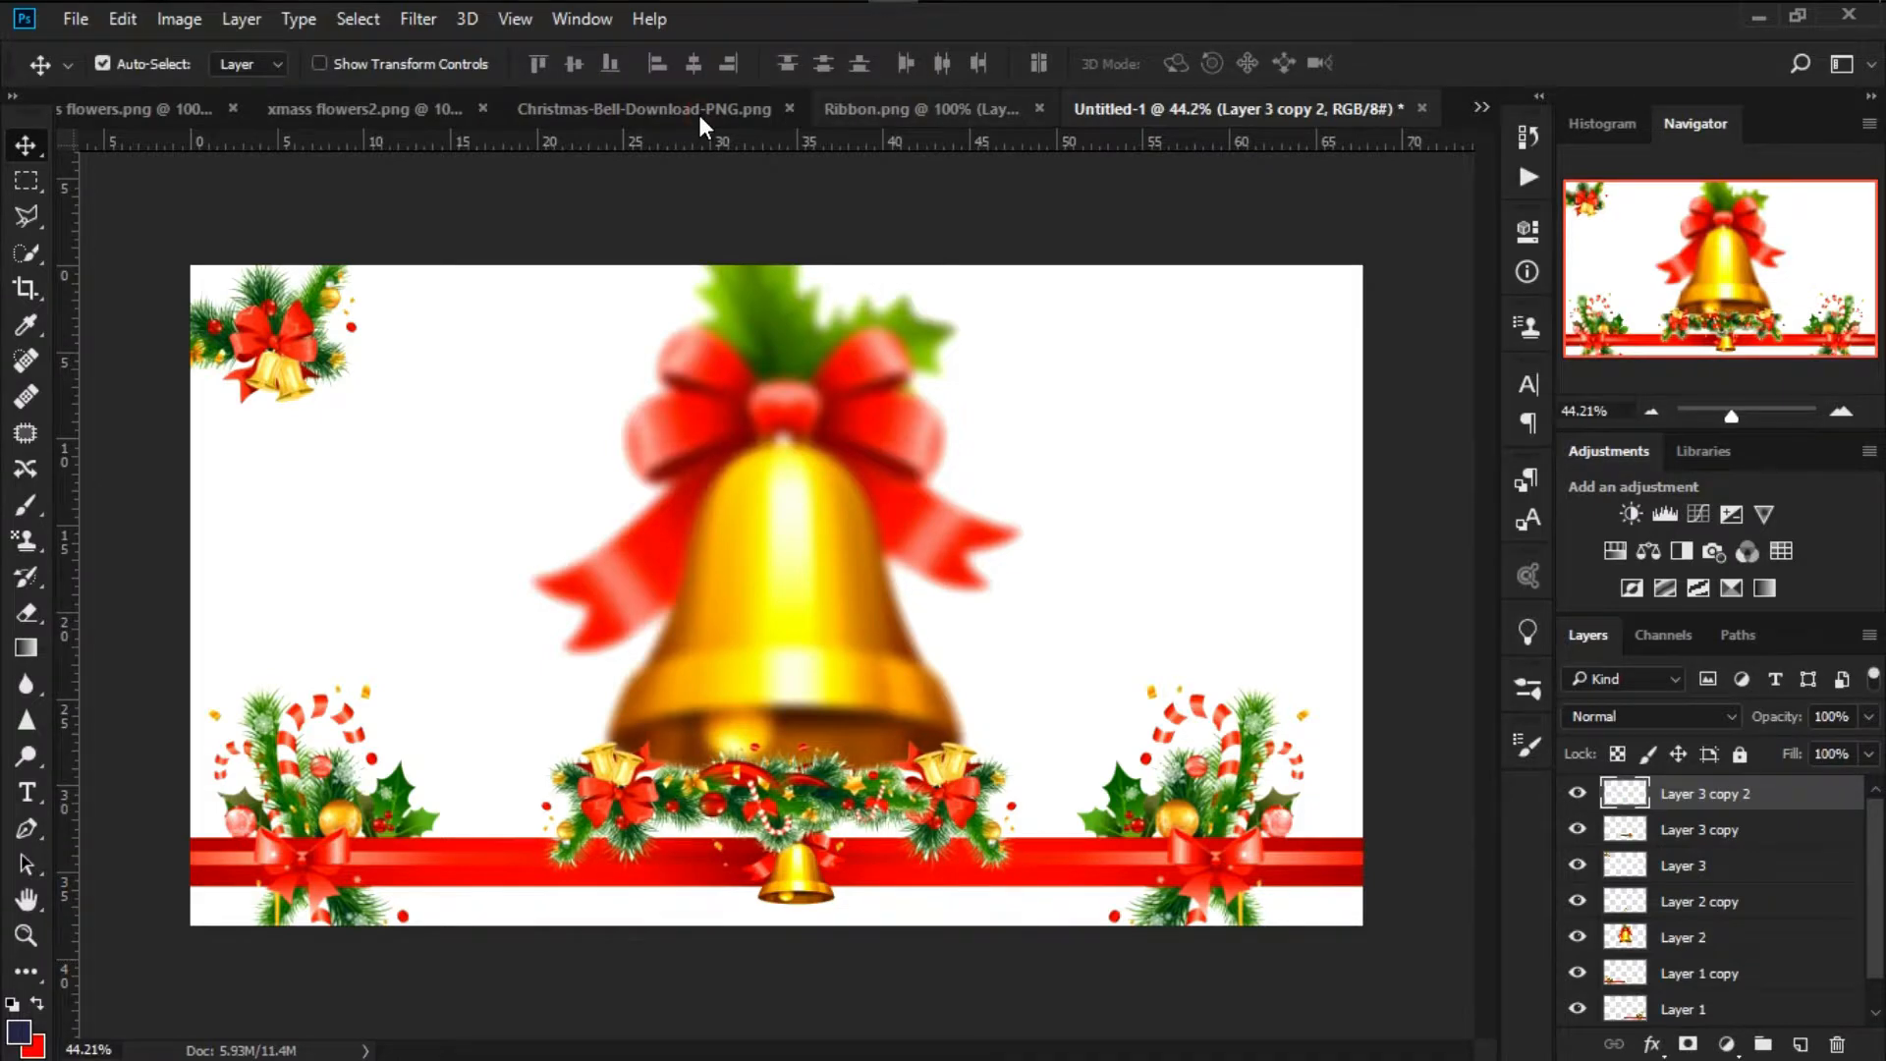
# Copy the holly branch with hanging ornaments from xmass flowers.png into Untitled-1 and place it near the canvas's upper-right corner
pyautogui.click(697, 110)
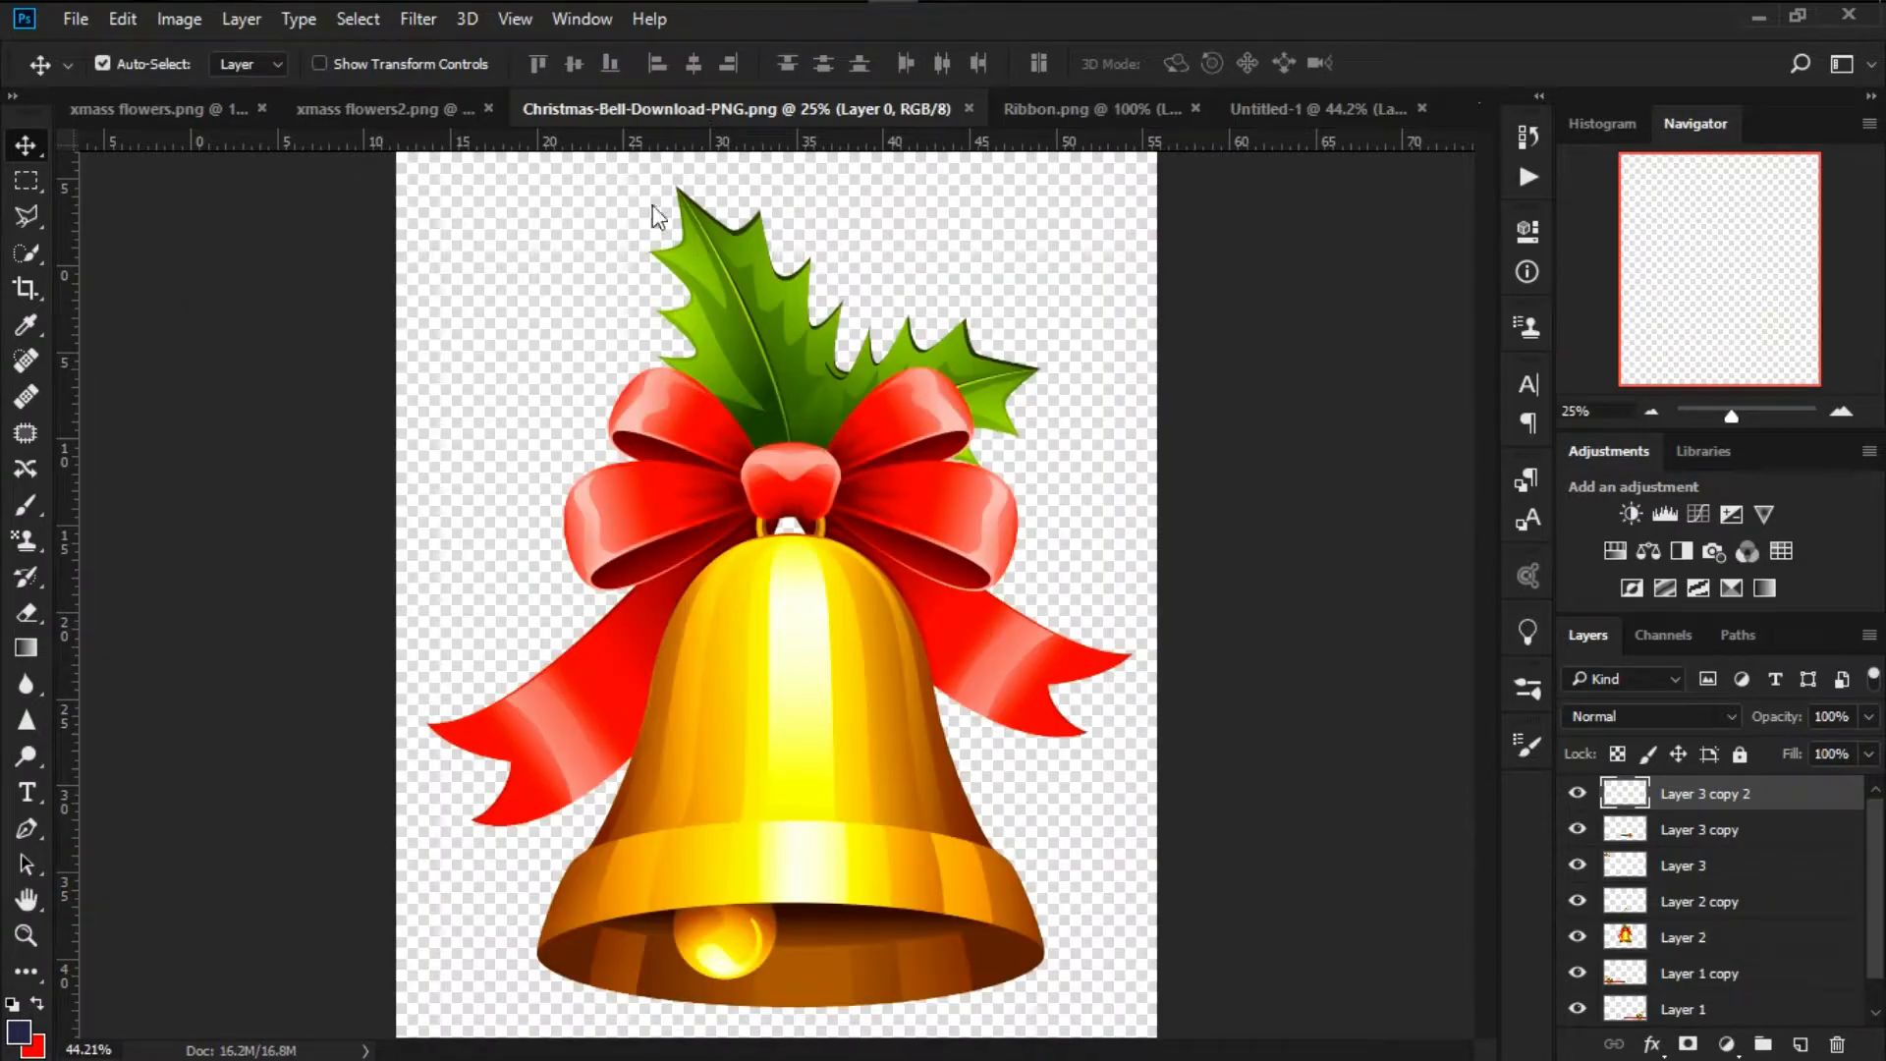
pyautogui.click(155, 106)
pyautogui.hotkey('ctrl', 'a')
pyautogui.hotkey('ctrl', 'x')
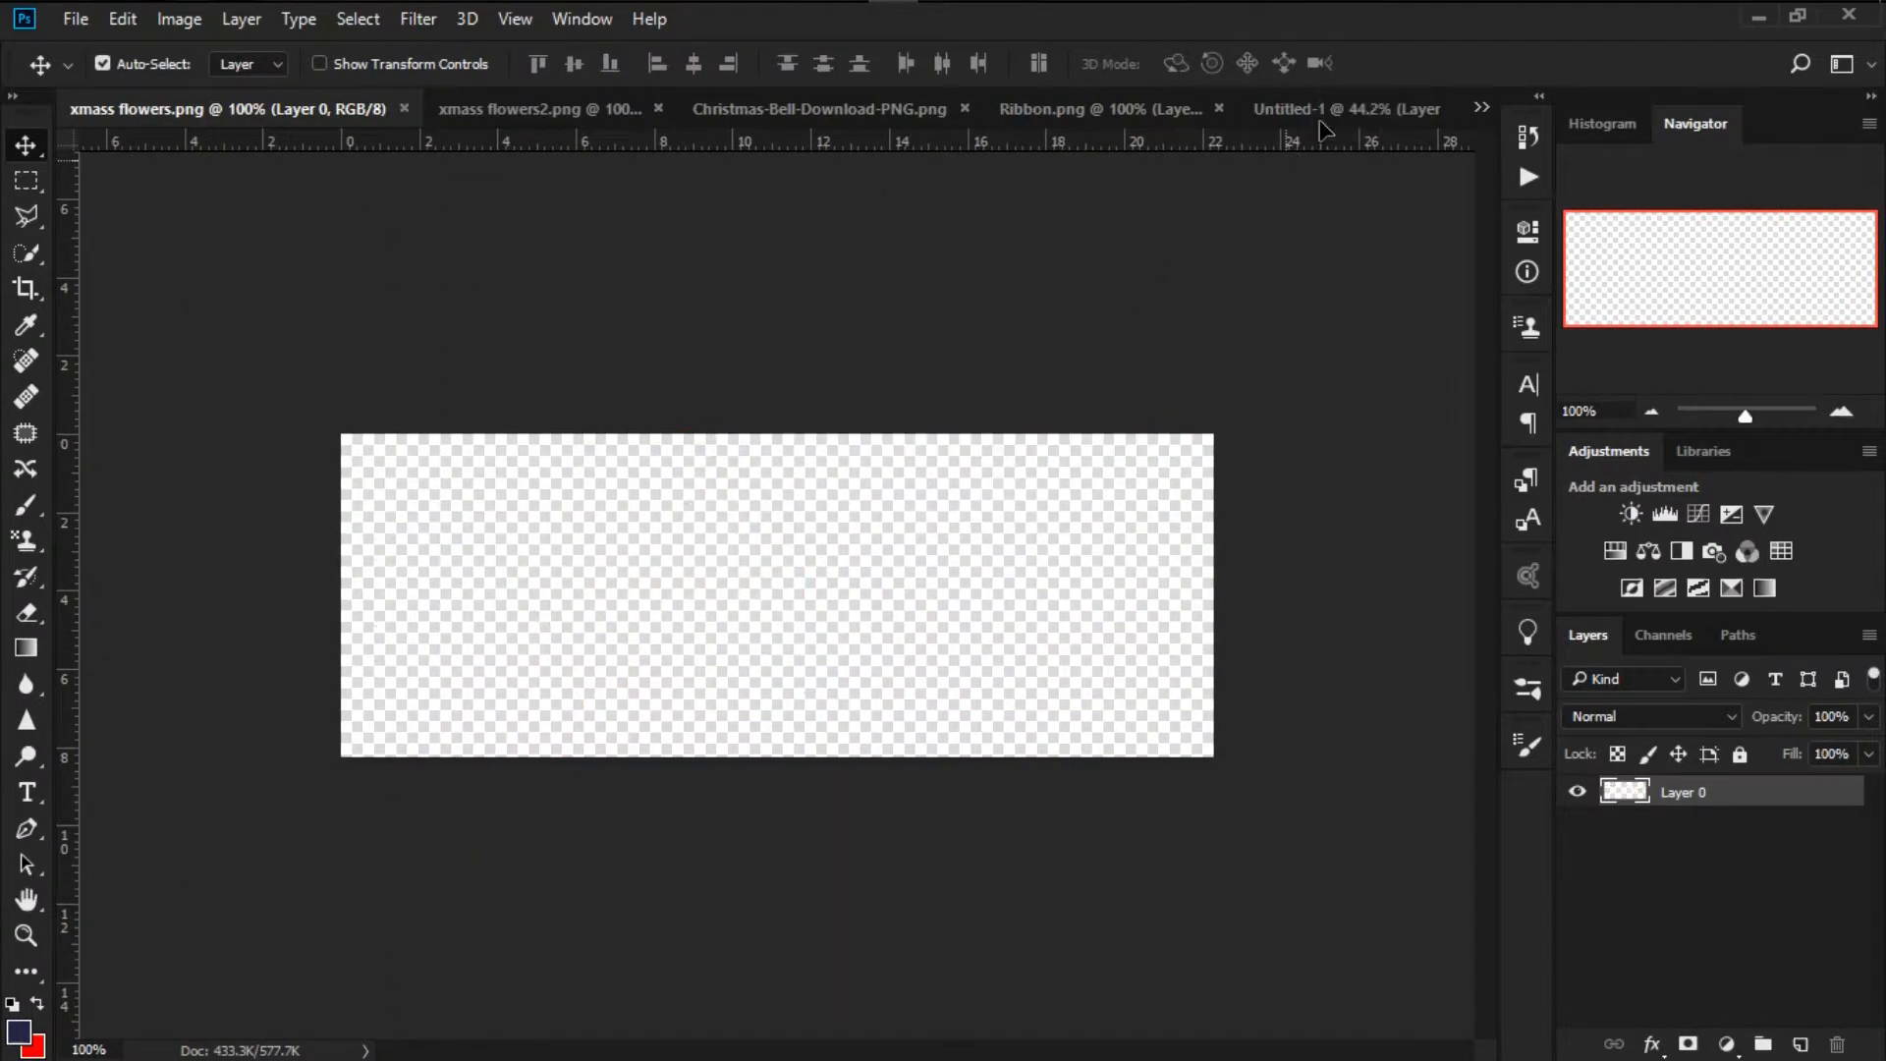
pyautogui.click(1363, 110)
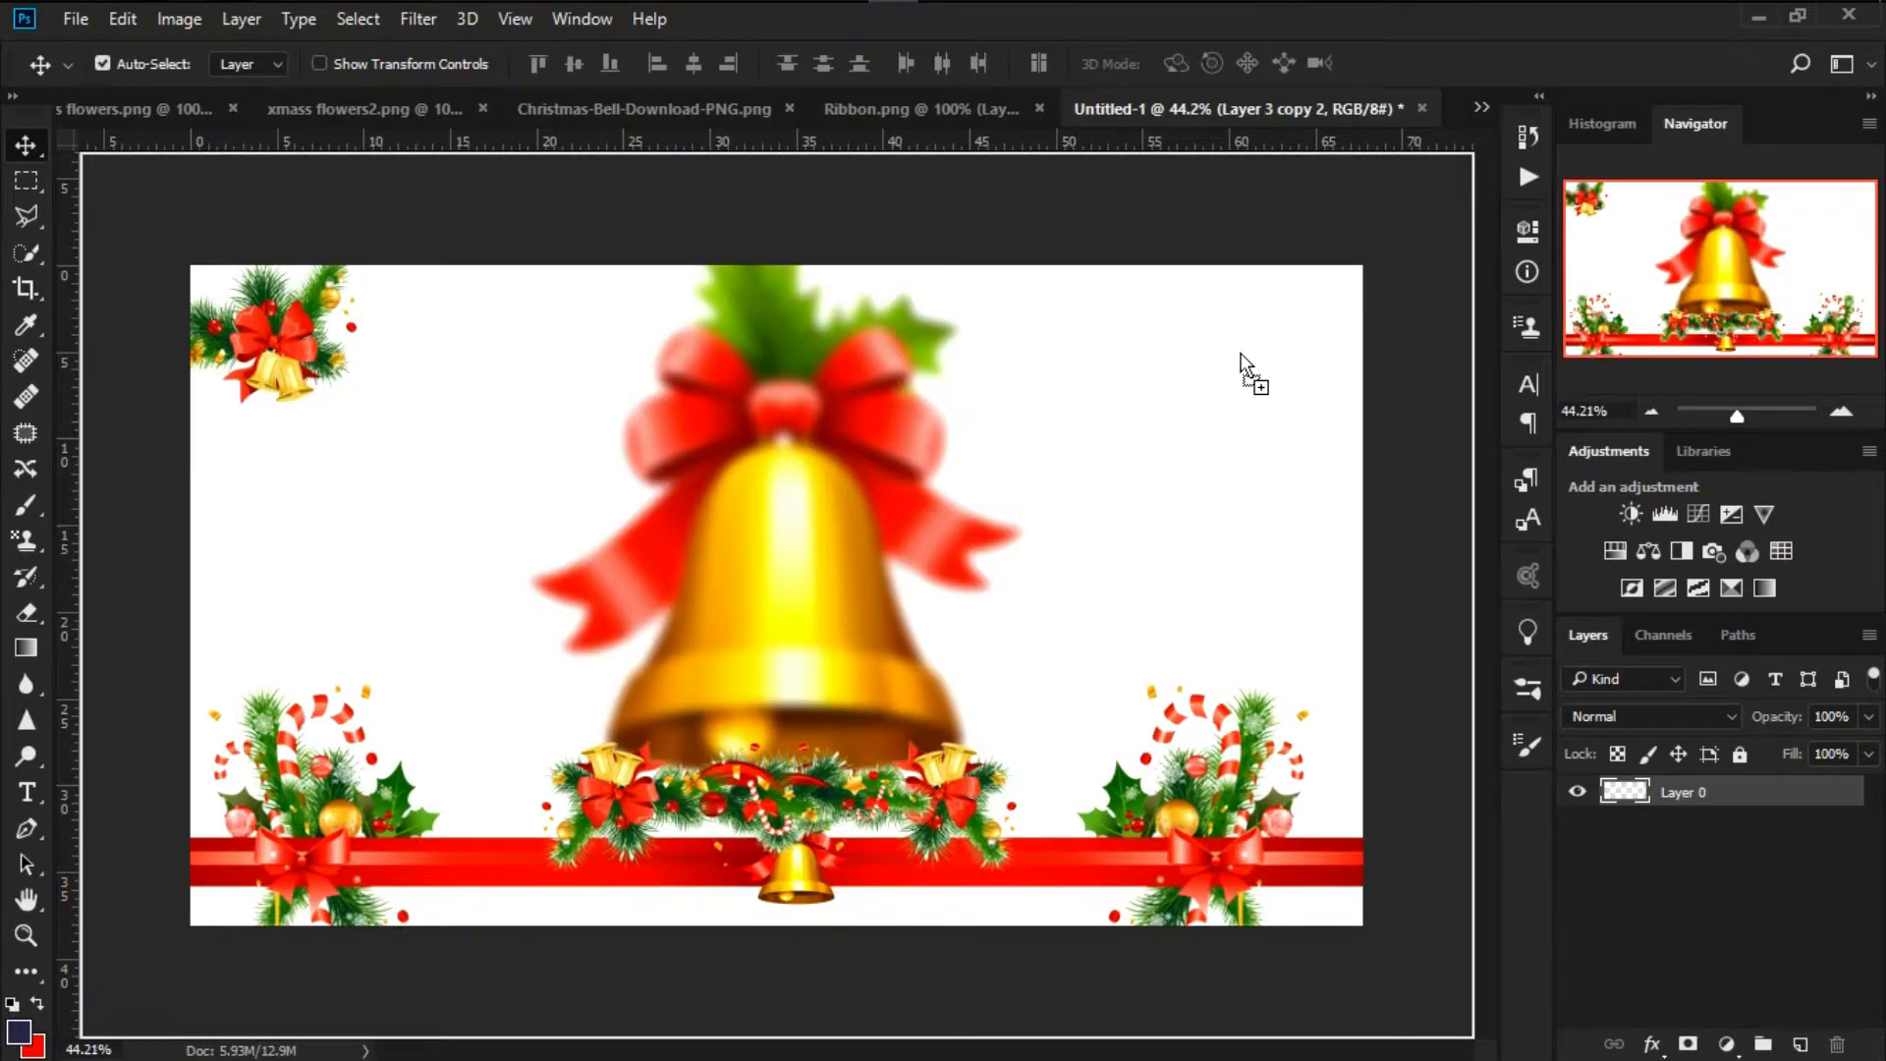
pyautogui.hotkey('ctrl', 'v')
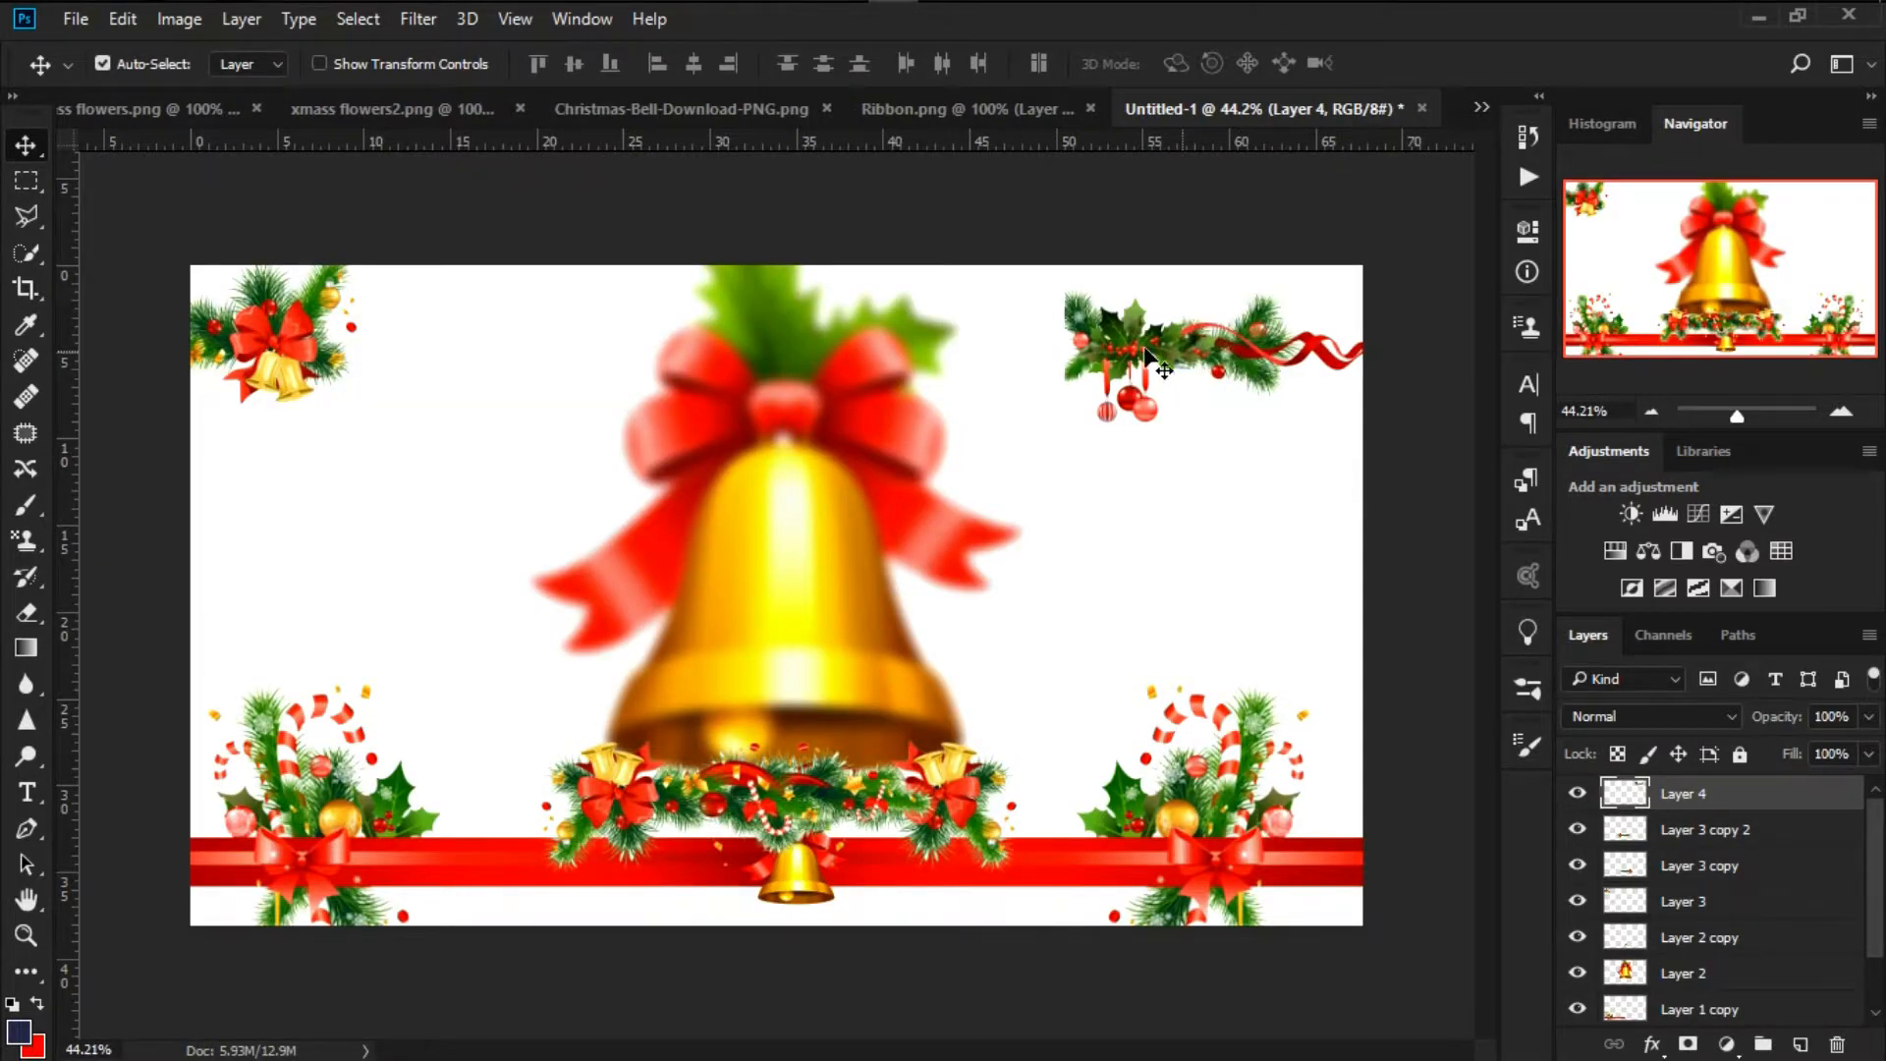
pyautogui.moveTo(1143, 347); pyautogui.dragTo(1232, 347)
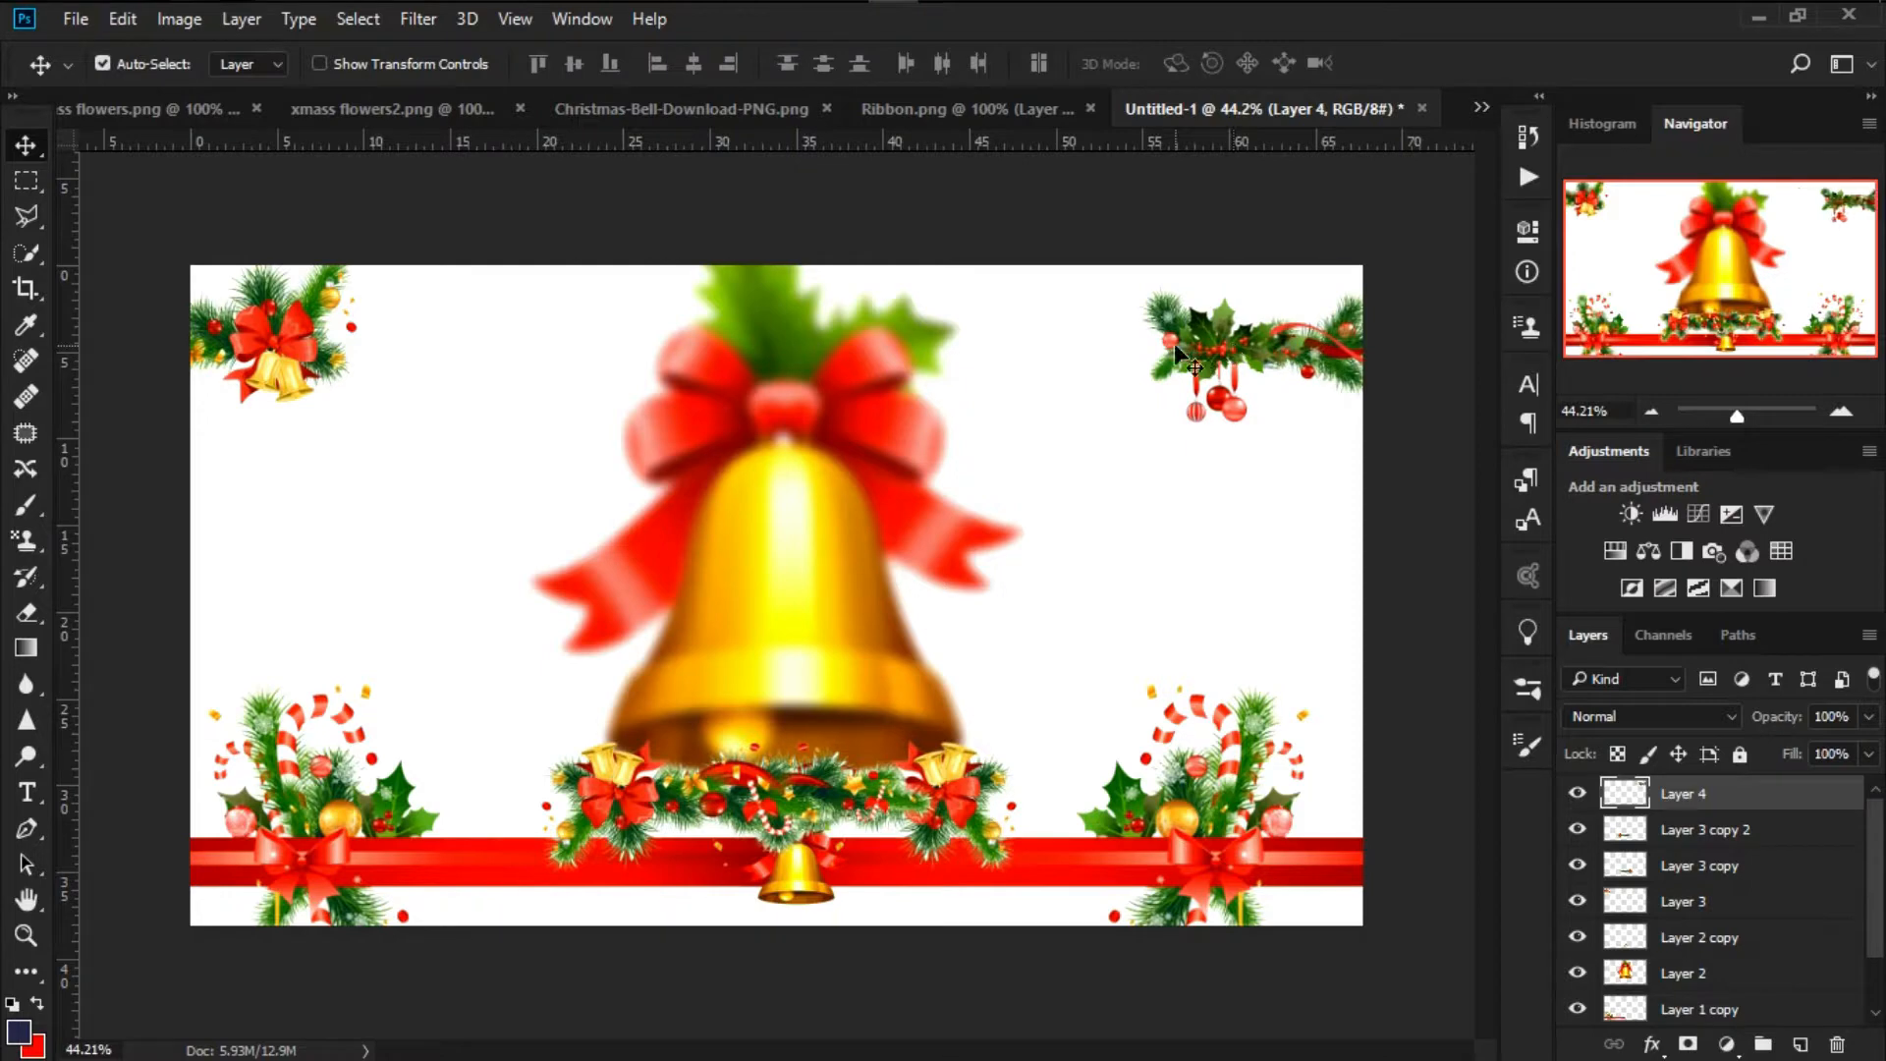
# Rotate the holly branch about 53° and enlarge it to about 104%, fitting it diagonally across the canvas's upper-right corner
pyautogui.hotkey('ctrl', 't')
pyautogui.hotkey('ctrl', '-')
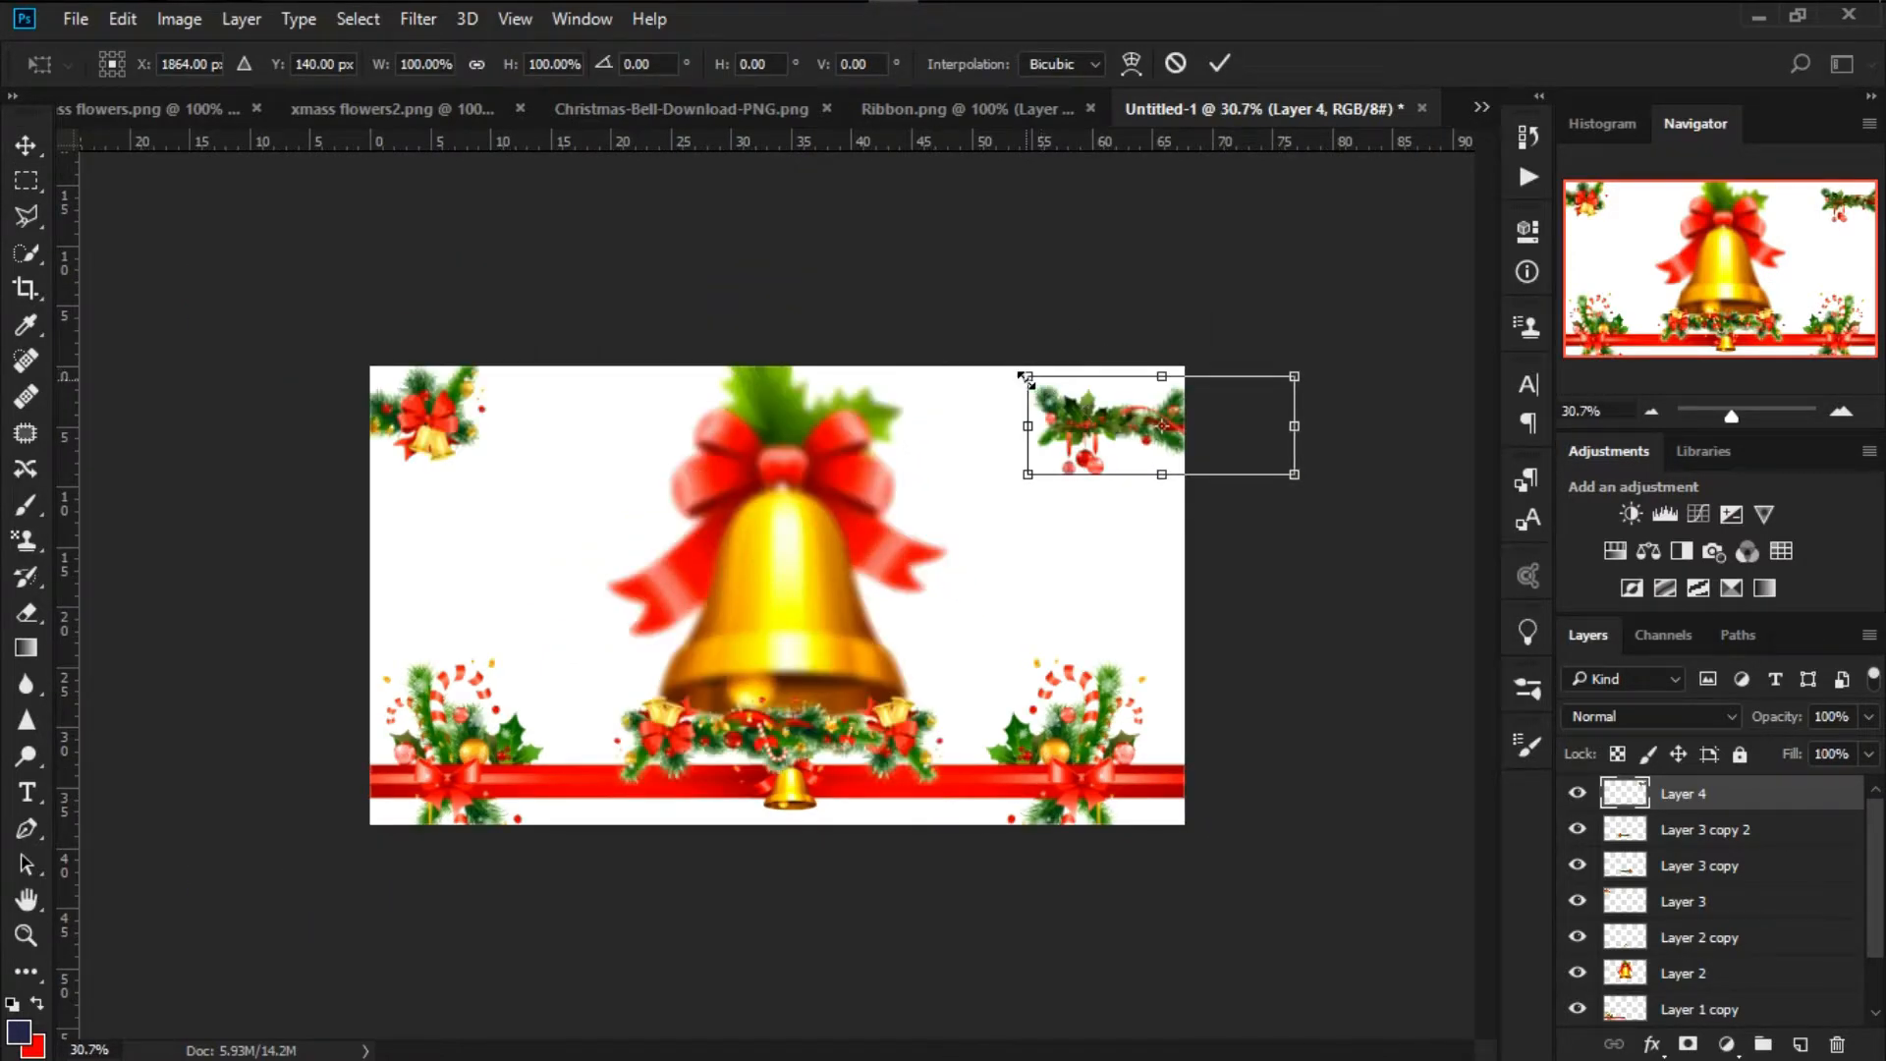
pyautogui.moveTo(1313, 363); pyautogui.dragTo(1206, 521)
pyautogui.moveTo(1120, 405)
pyautogui.mouseDown()
pyautogui.moveTo(1127, 429)
pyautogui.moveTo(1145, 418)
pyautogui.moveTo(1129, 399)
pyautogui.mouseUp()
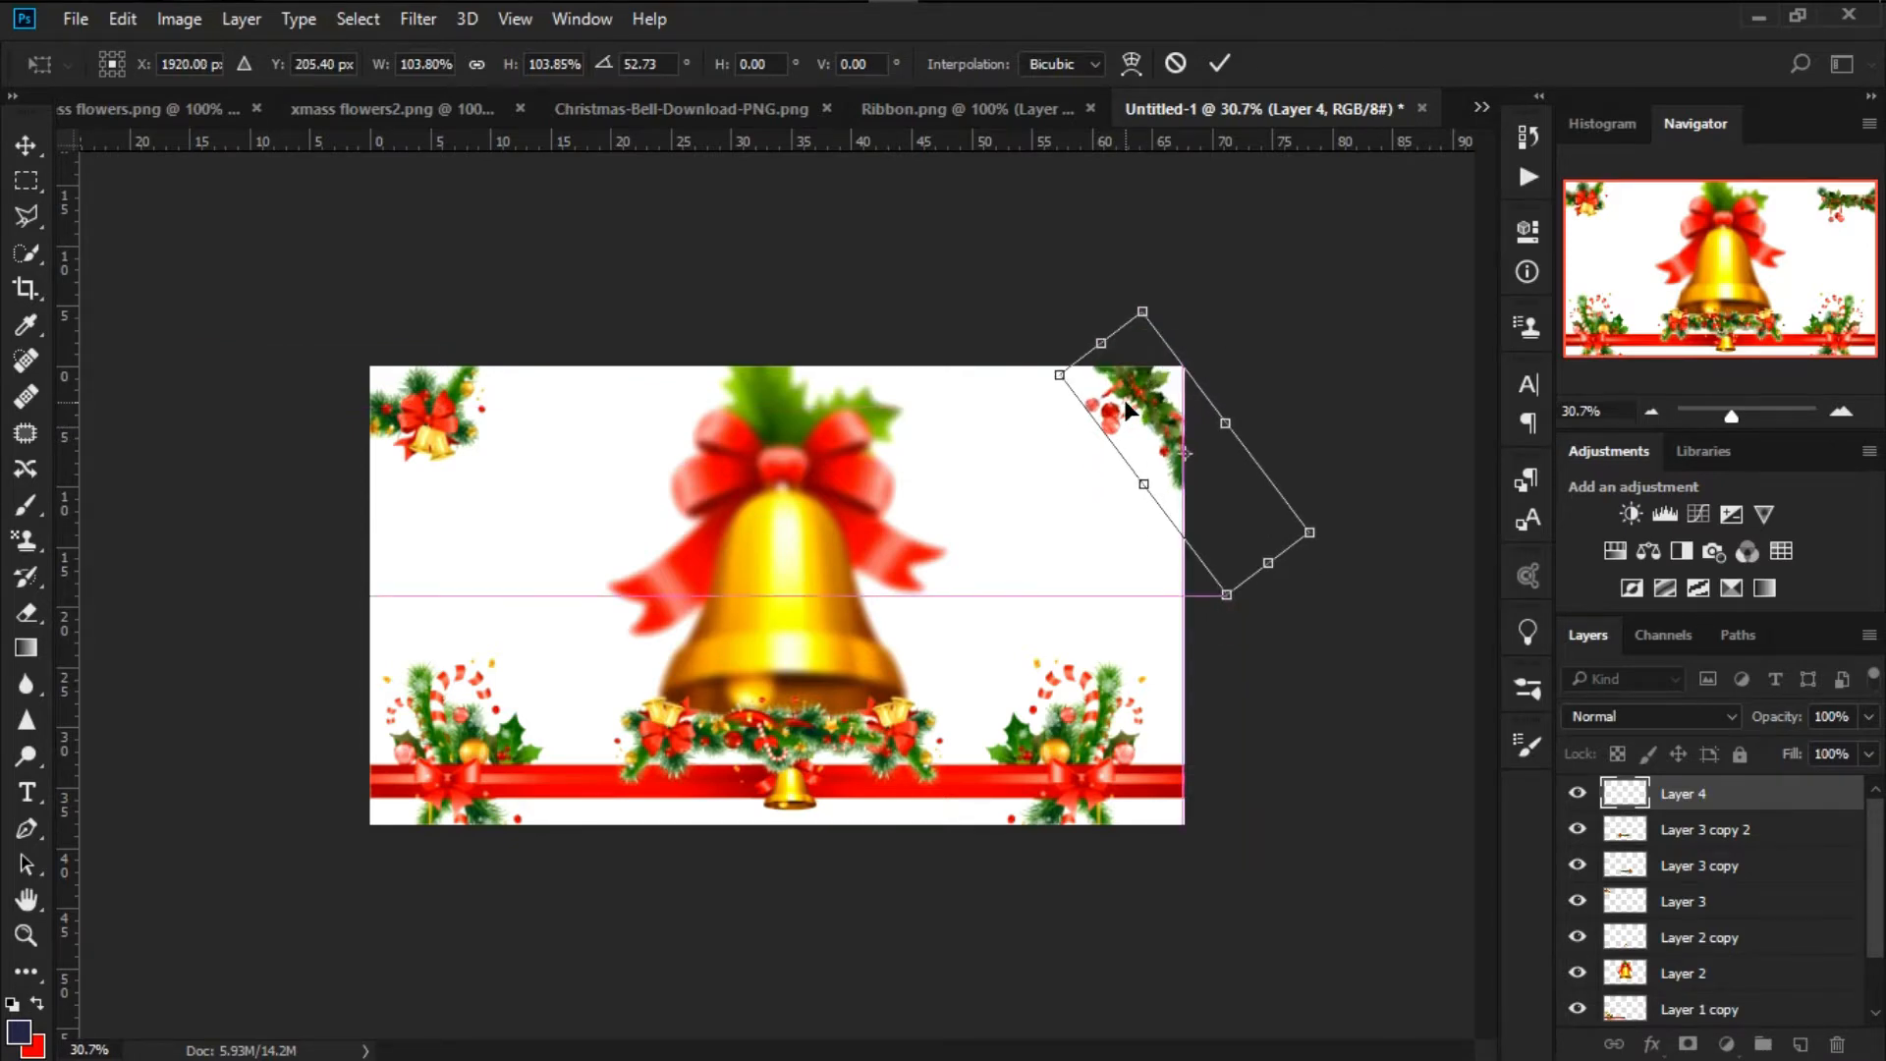
# Enlarge the holly branch to about 115.5% and reposition it snugly over the canvas's upper-right corner
pyautogui.scroll(3, 1126, 401)
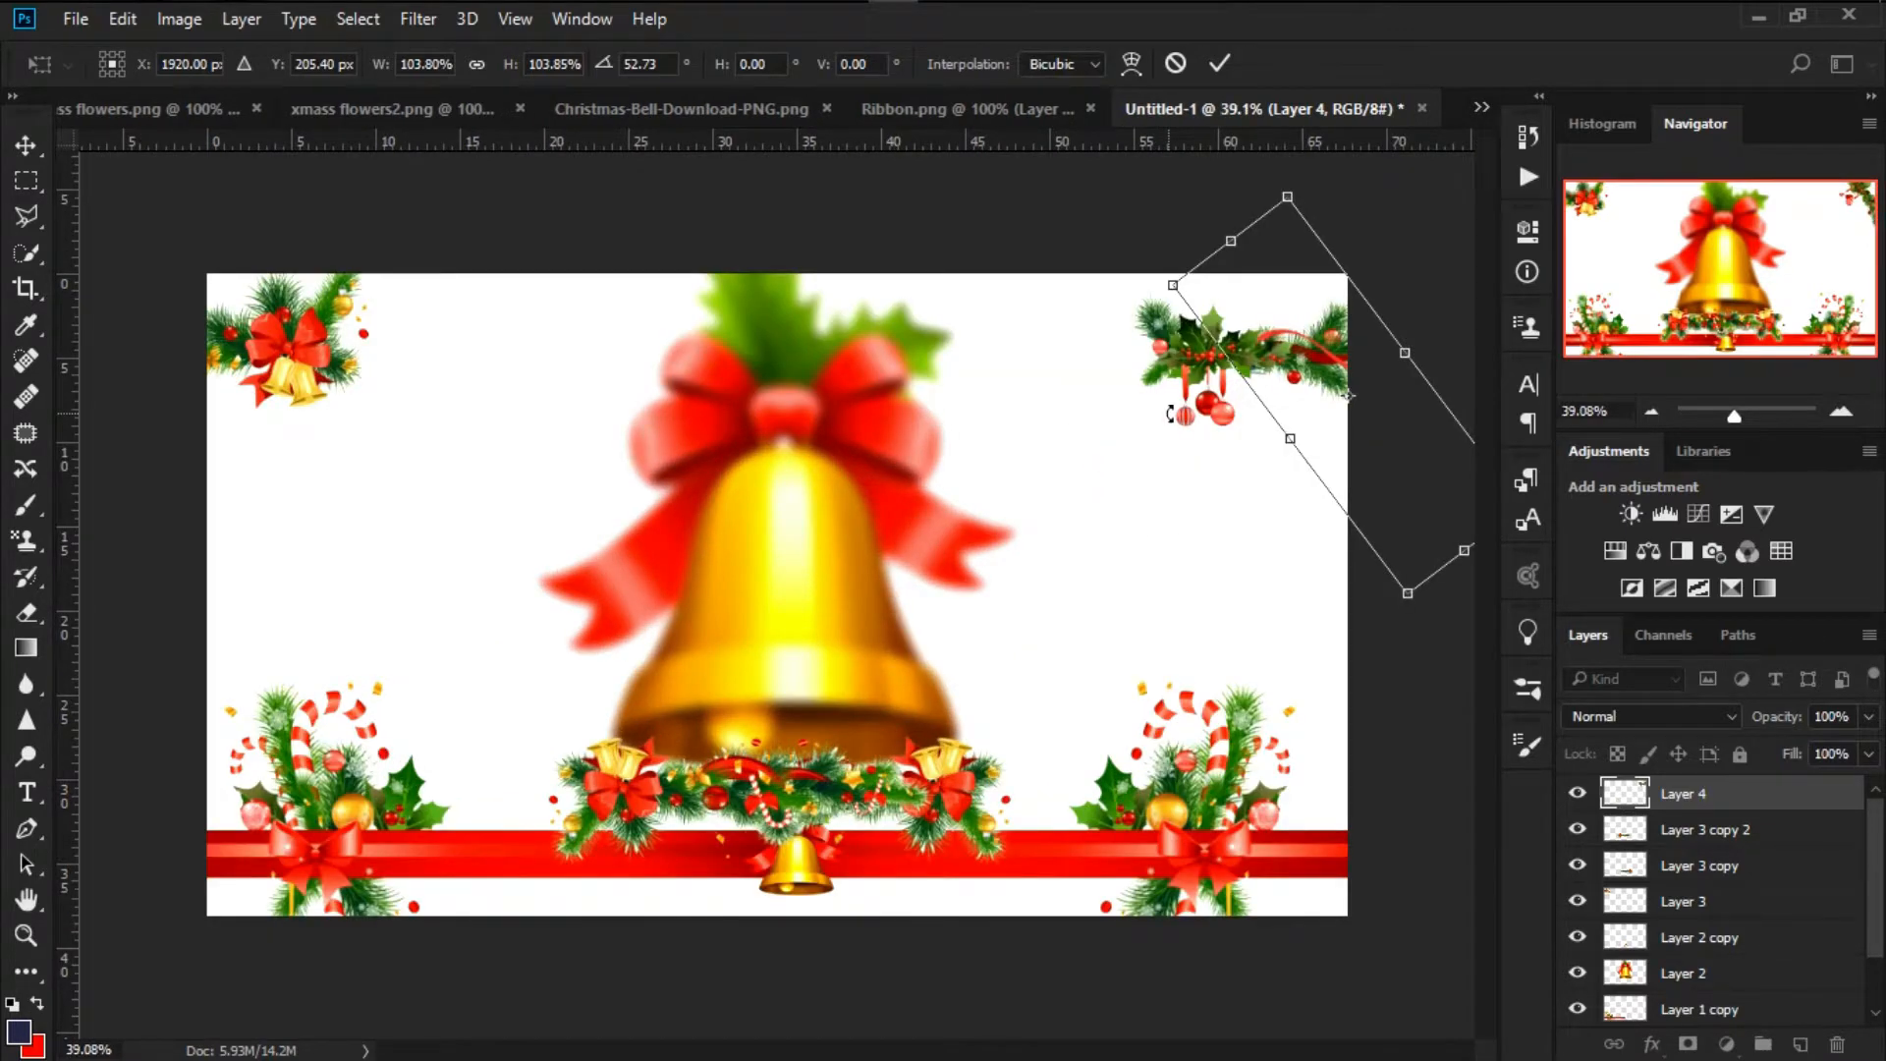
pyautogui.scroll(-1, 1169, 413)
pyautogui.moveTo(1258, 355); pyautogui.dragTo(1277, 376)
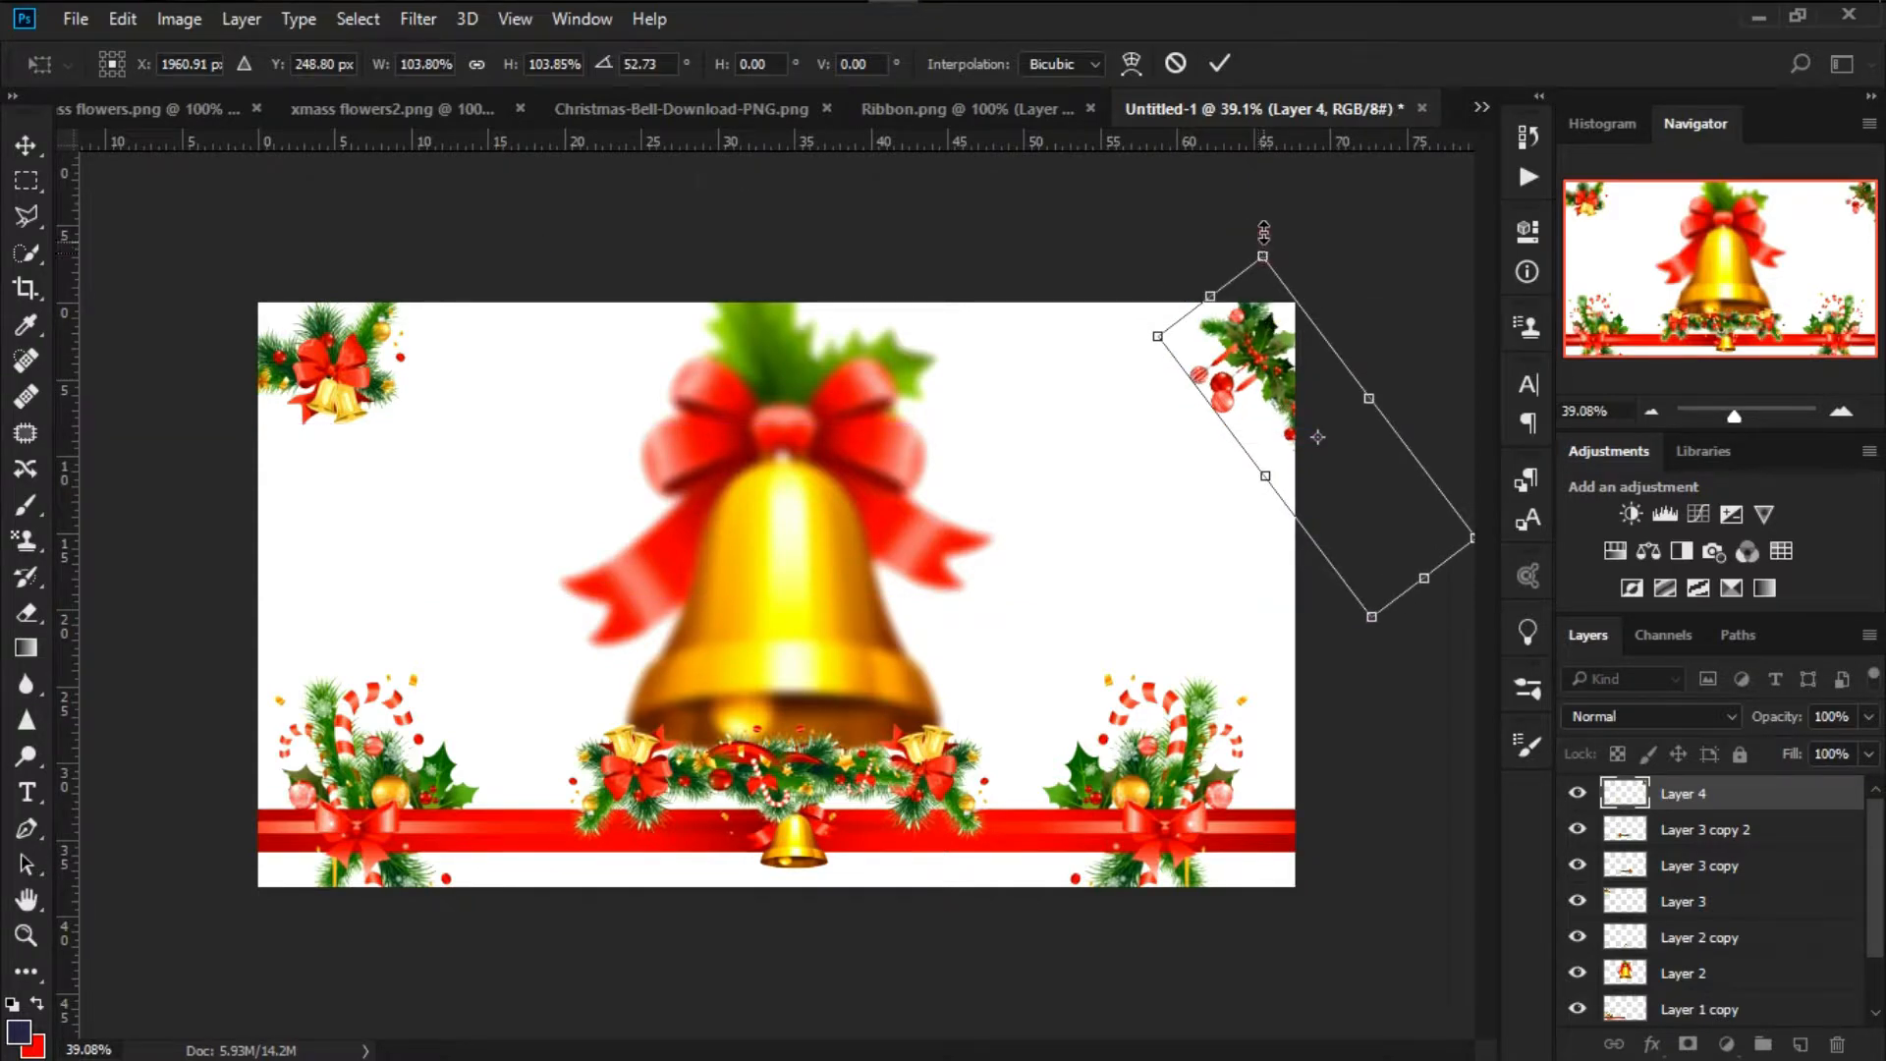
pyautogui.moveTo(1263, 232); pyautogui.dragTo(1249, 210)
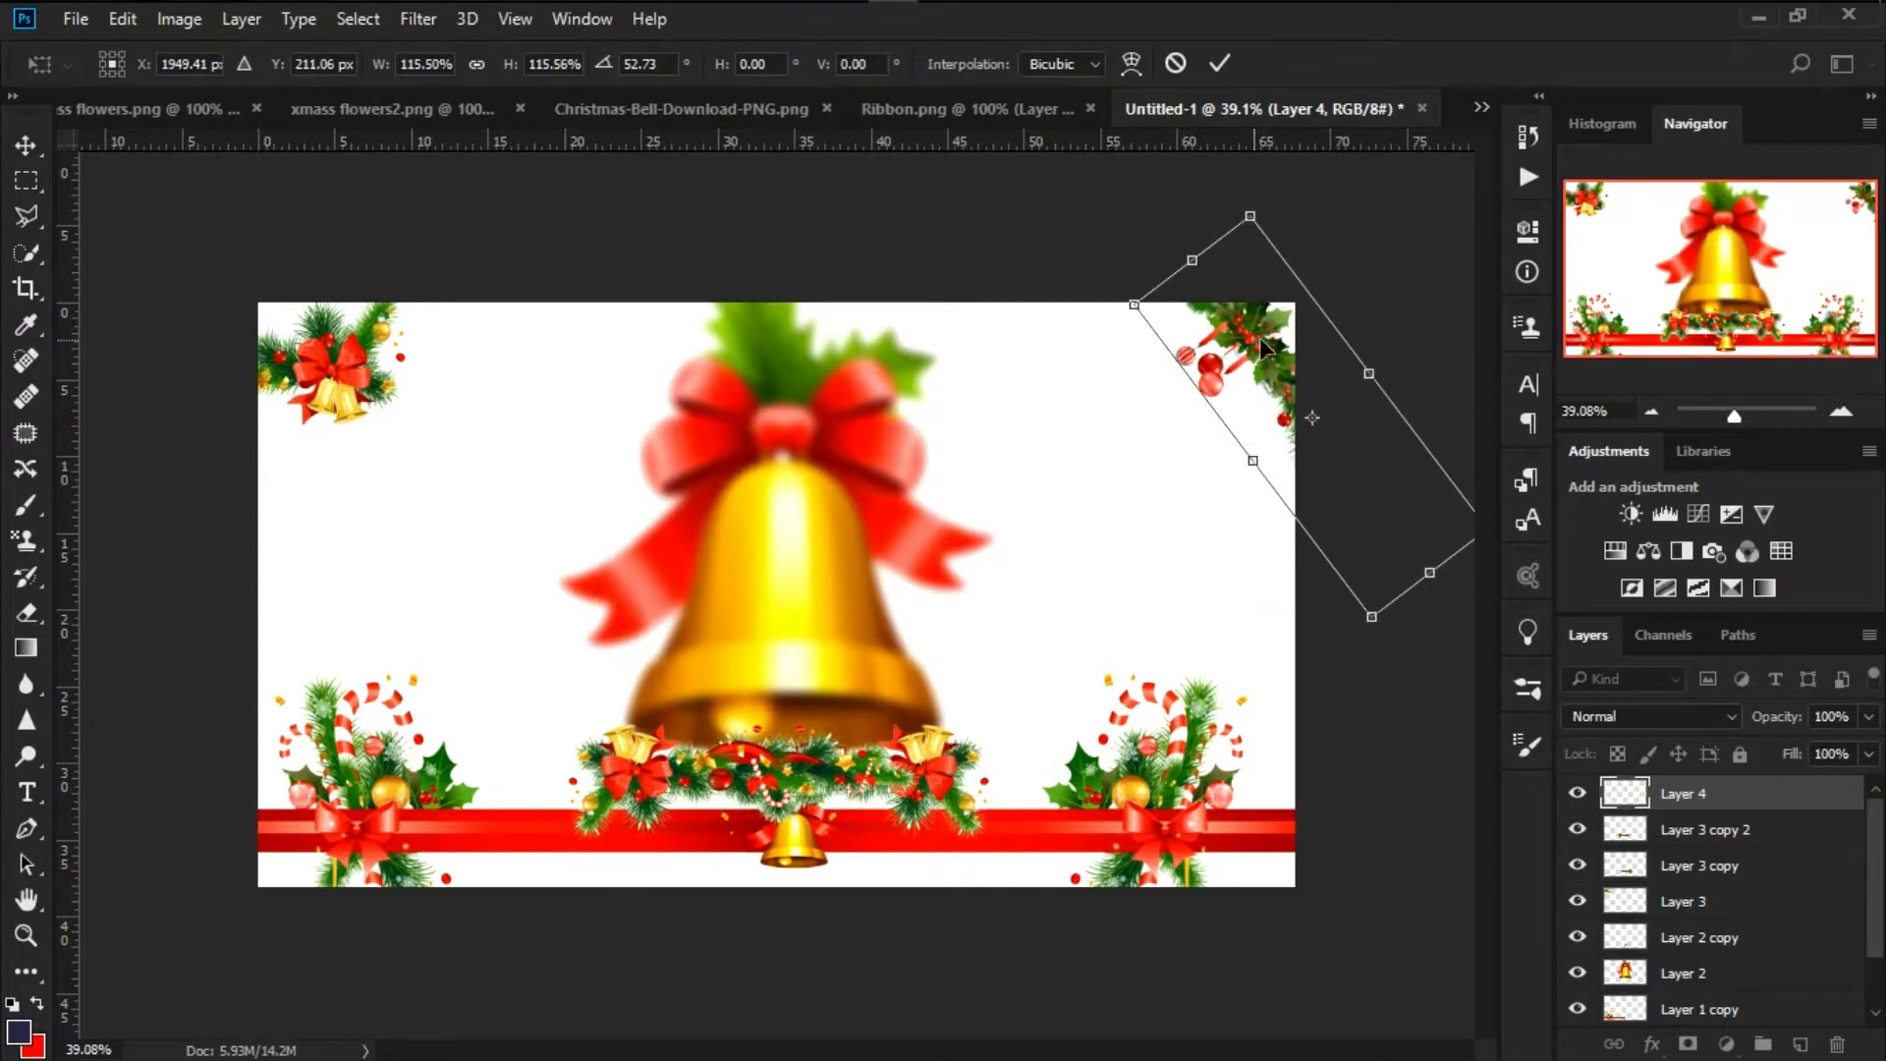
pyautogui.moveTo(1259, 338); pyautogui.dragTo(1258, 344)
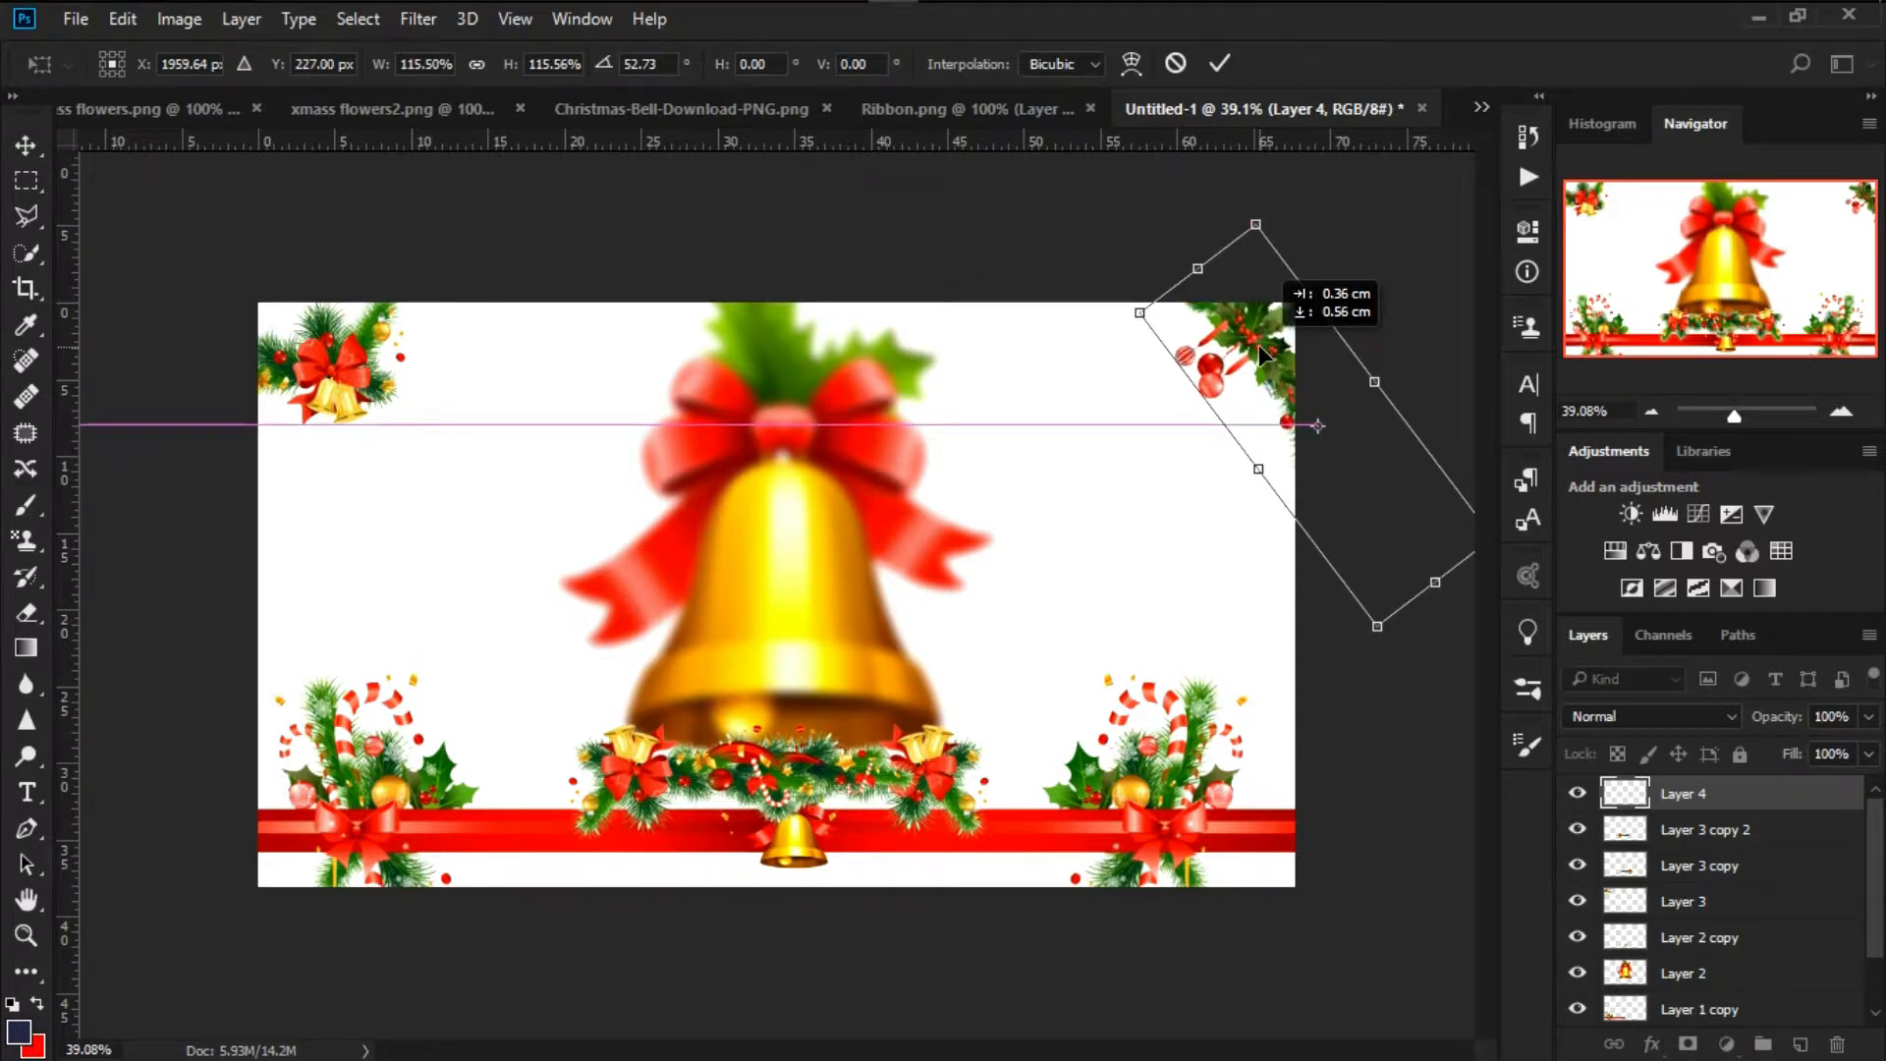
pyautogui.press('Return')
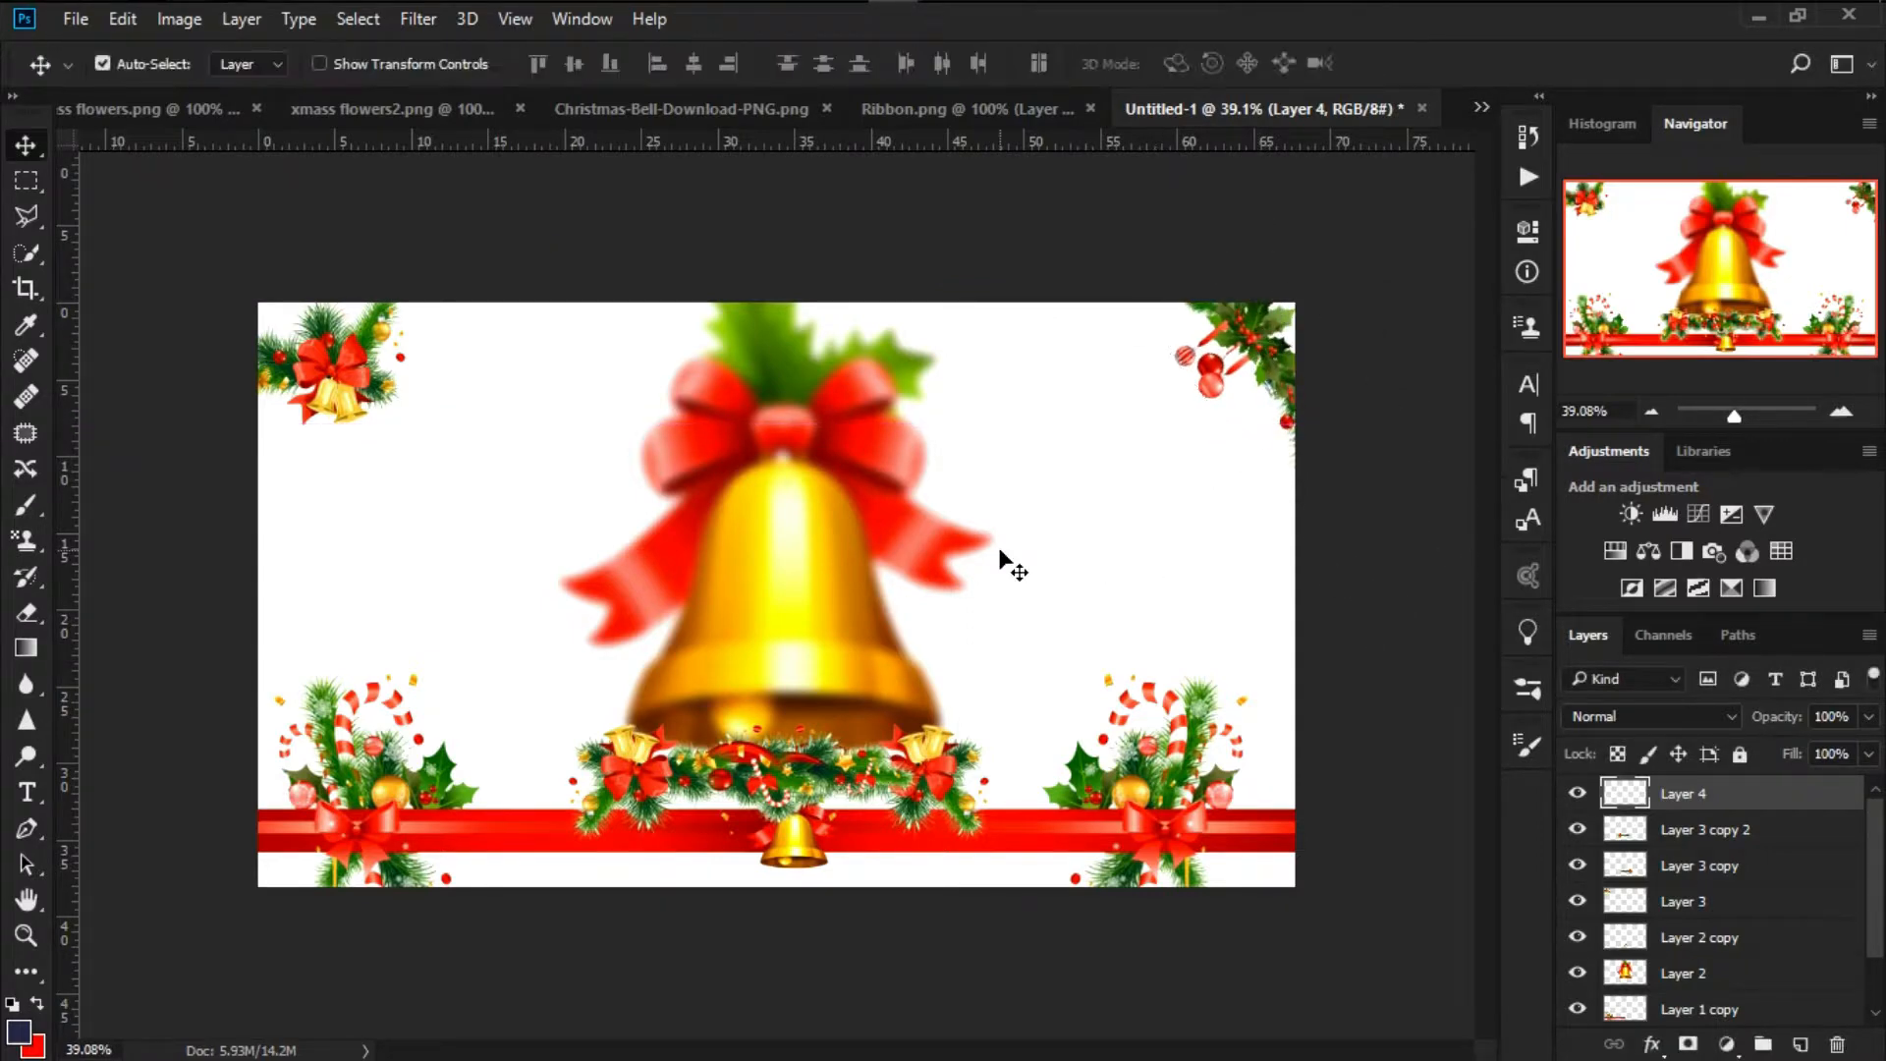
# Add a new layer with the red Balloon XBd BT text MARRY CHRISTMAS across the upper part of the canvas
pyautogui.scroll(-1, 1000, 558)
pyautogui.click(1798, 1047)
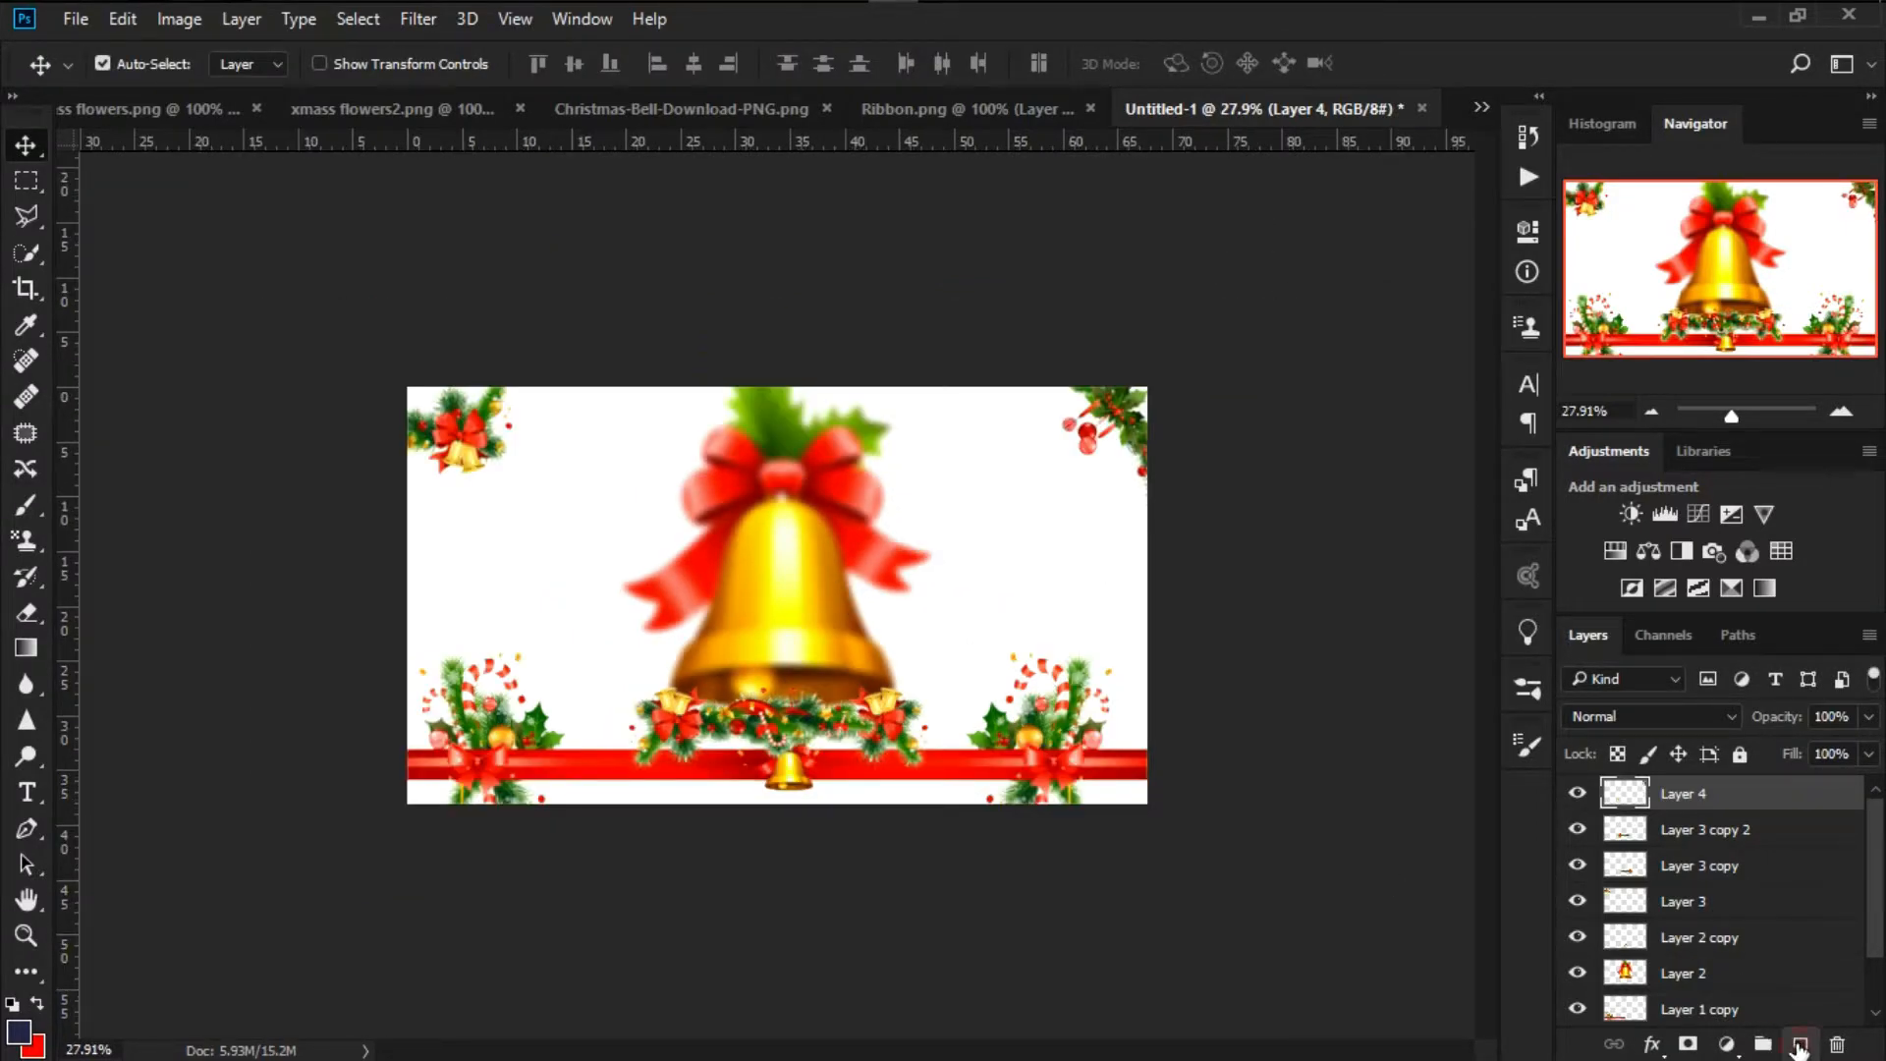
pyautogui.press('t')
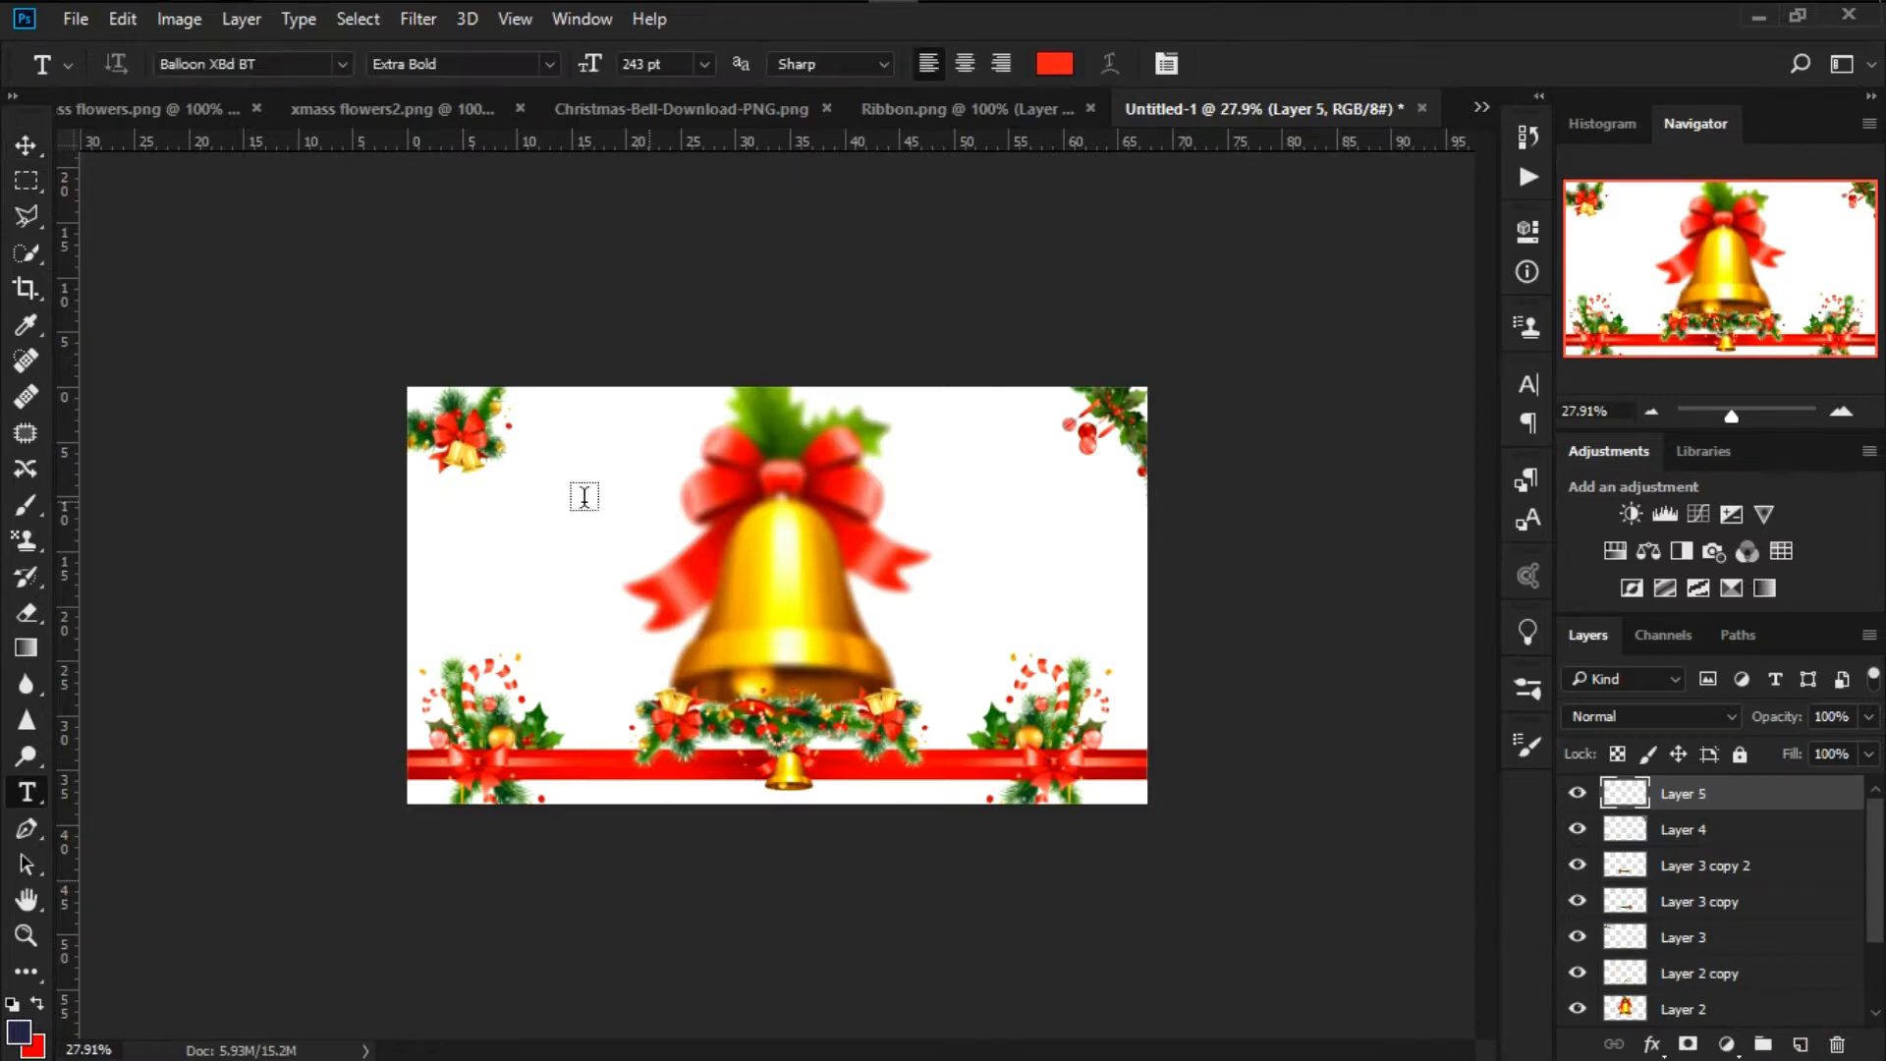
pyautogui.click(527, 495)
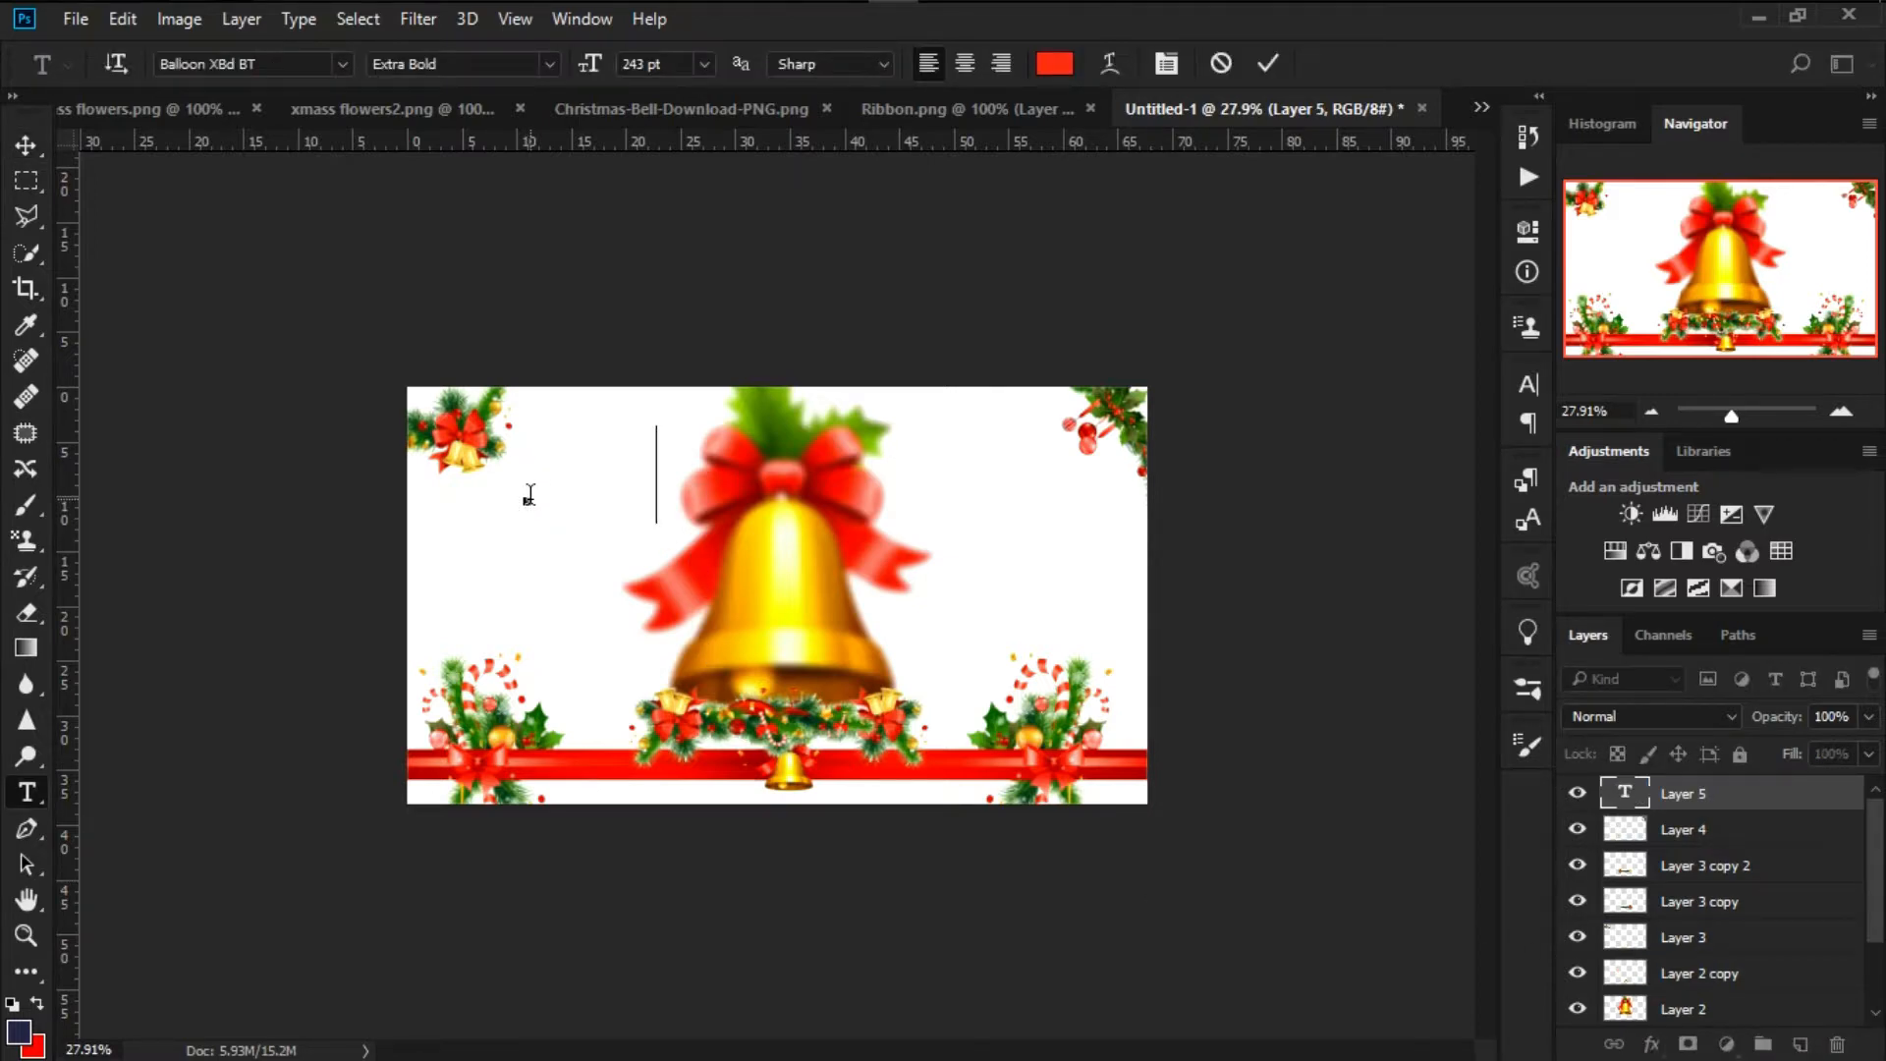
pyautogui.write('MA ')
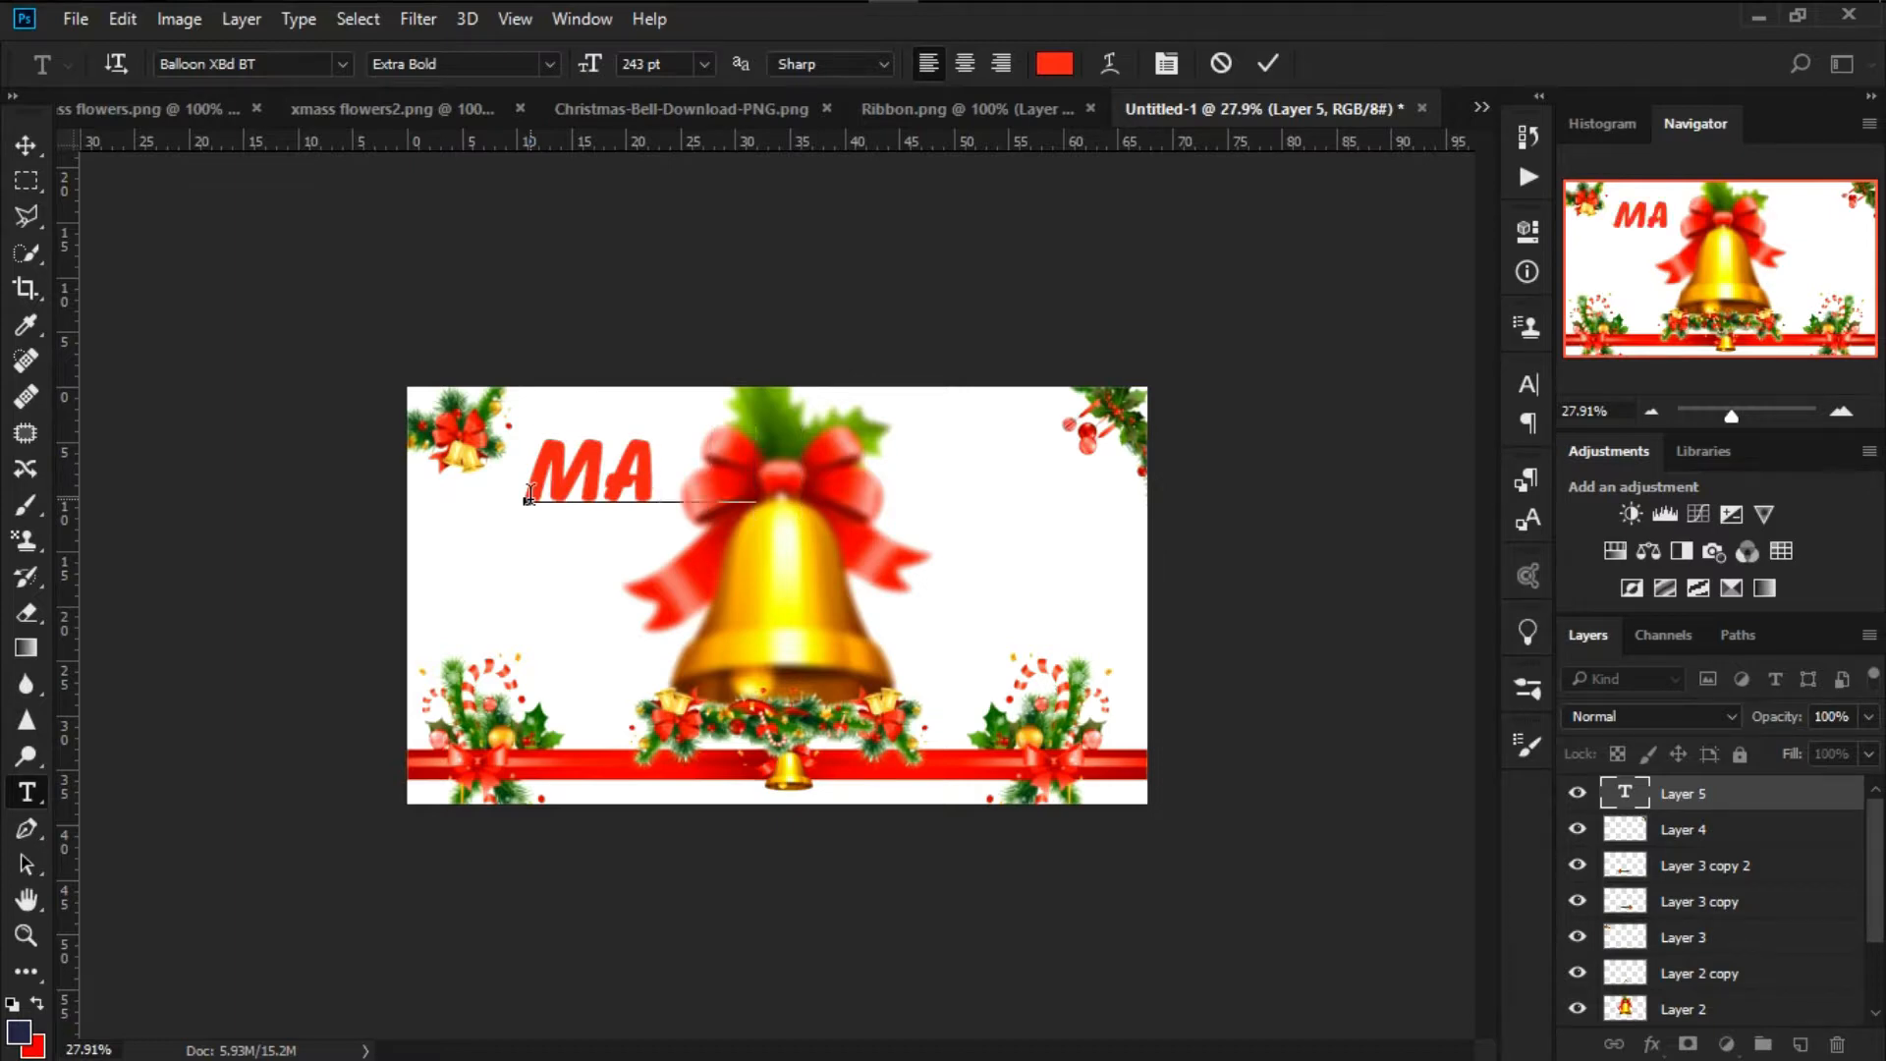
pyautogui.write('RYCHRISTM')
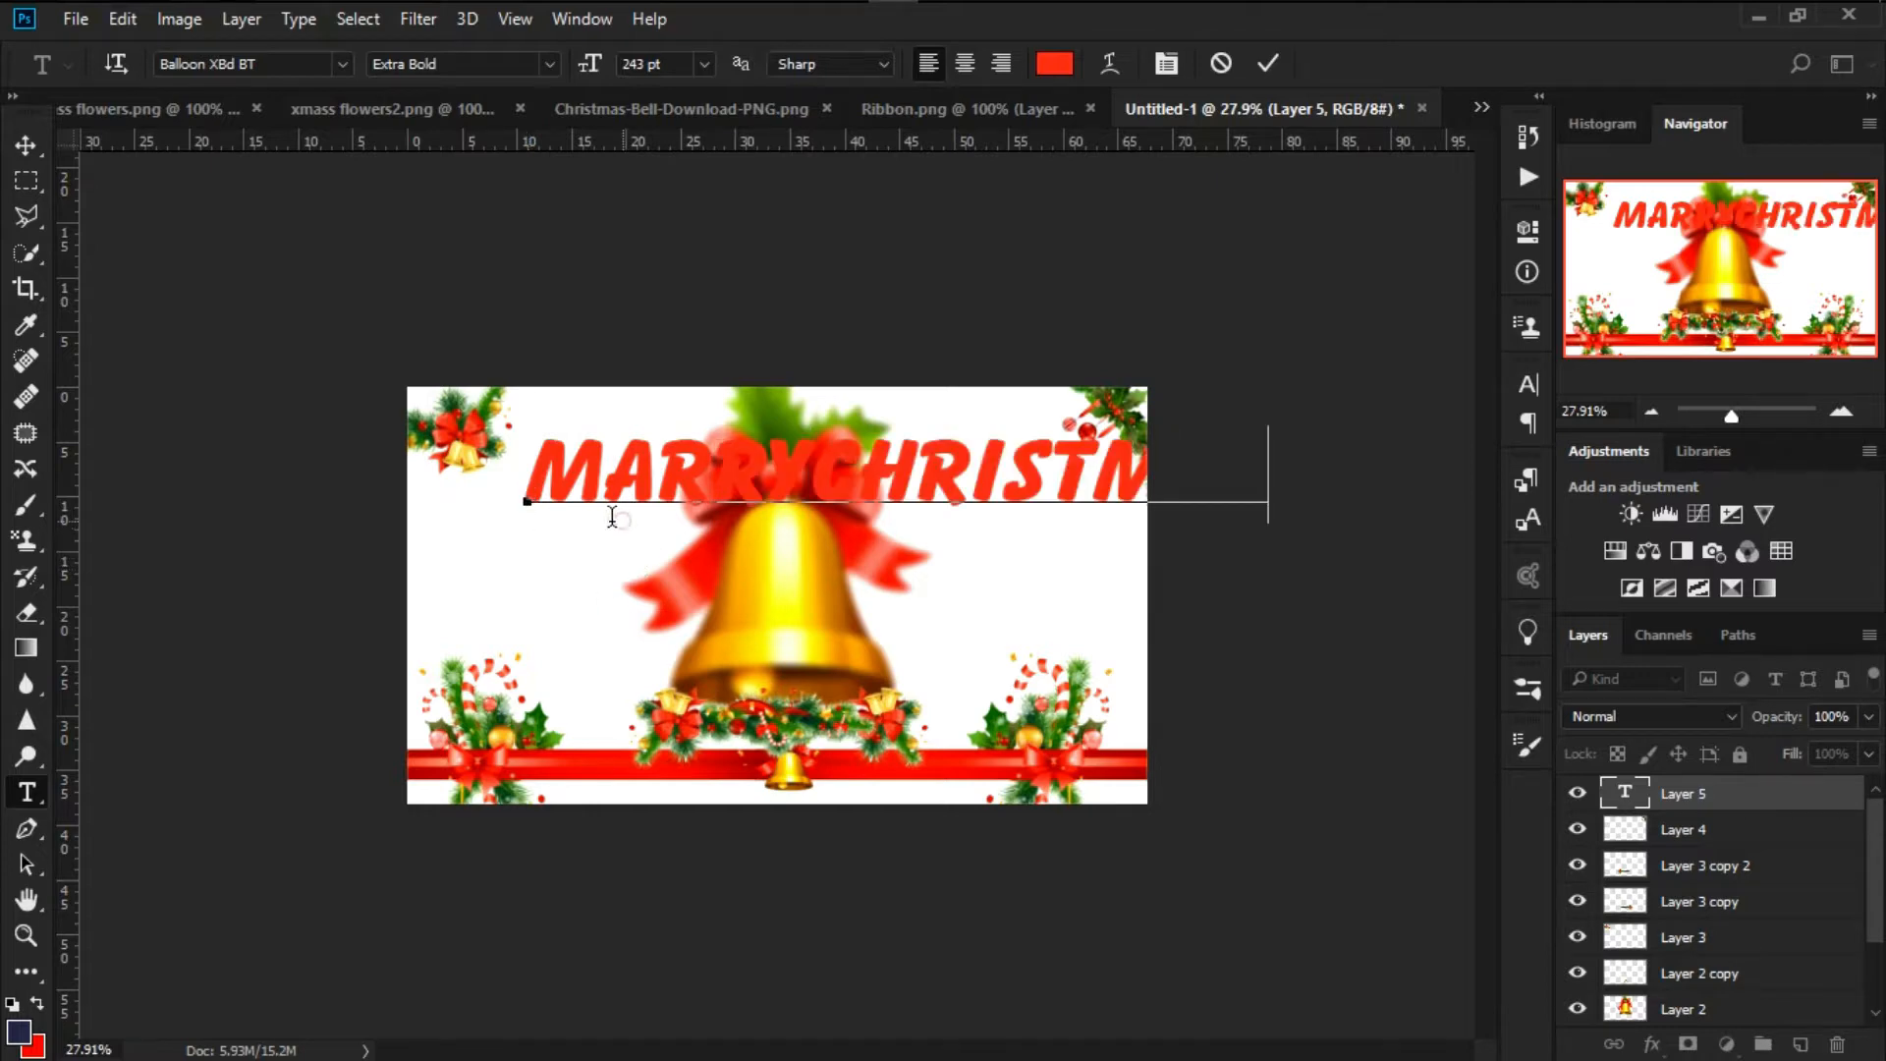
pyautogui.moveTo(619, 522); pyautogui.dragTo(561, 515)
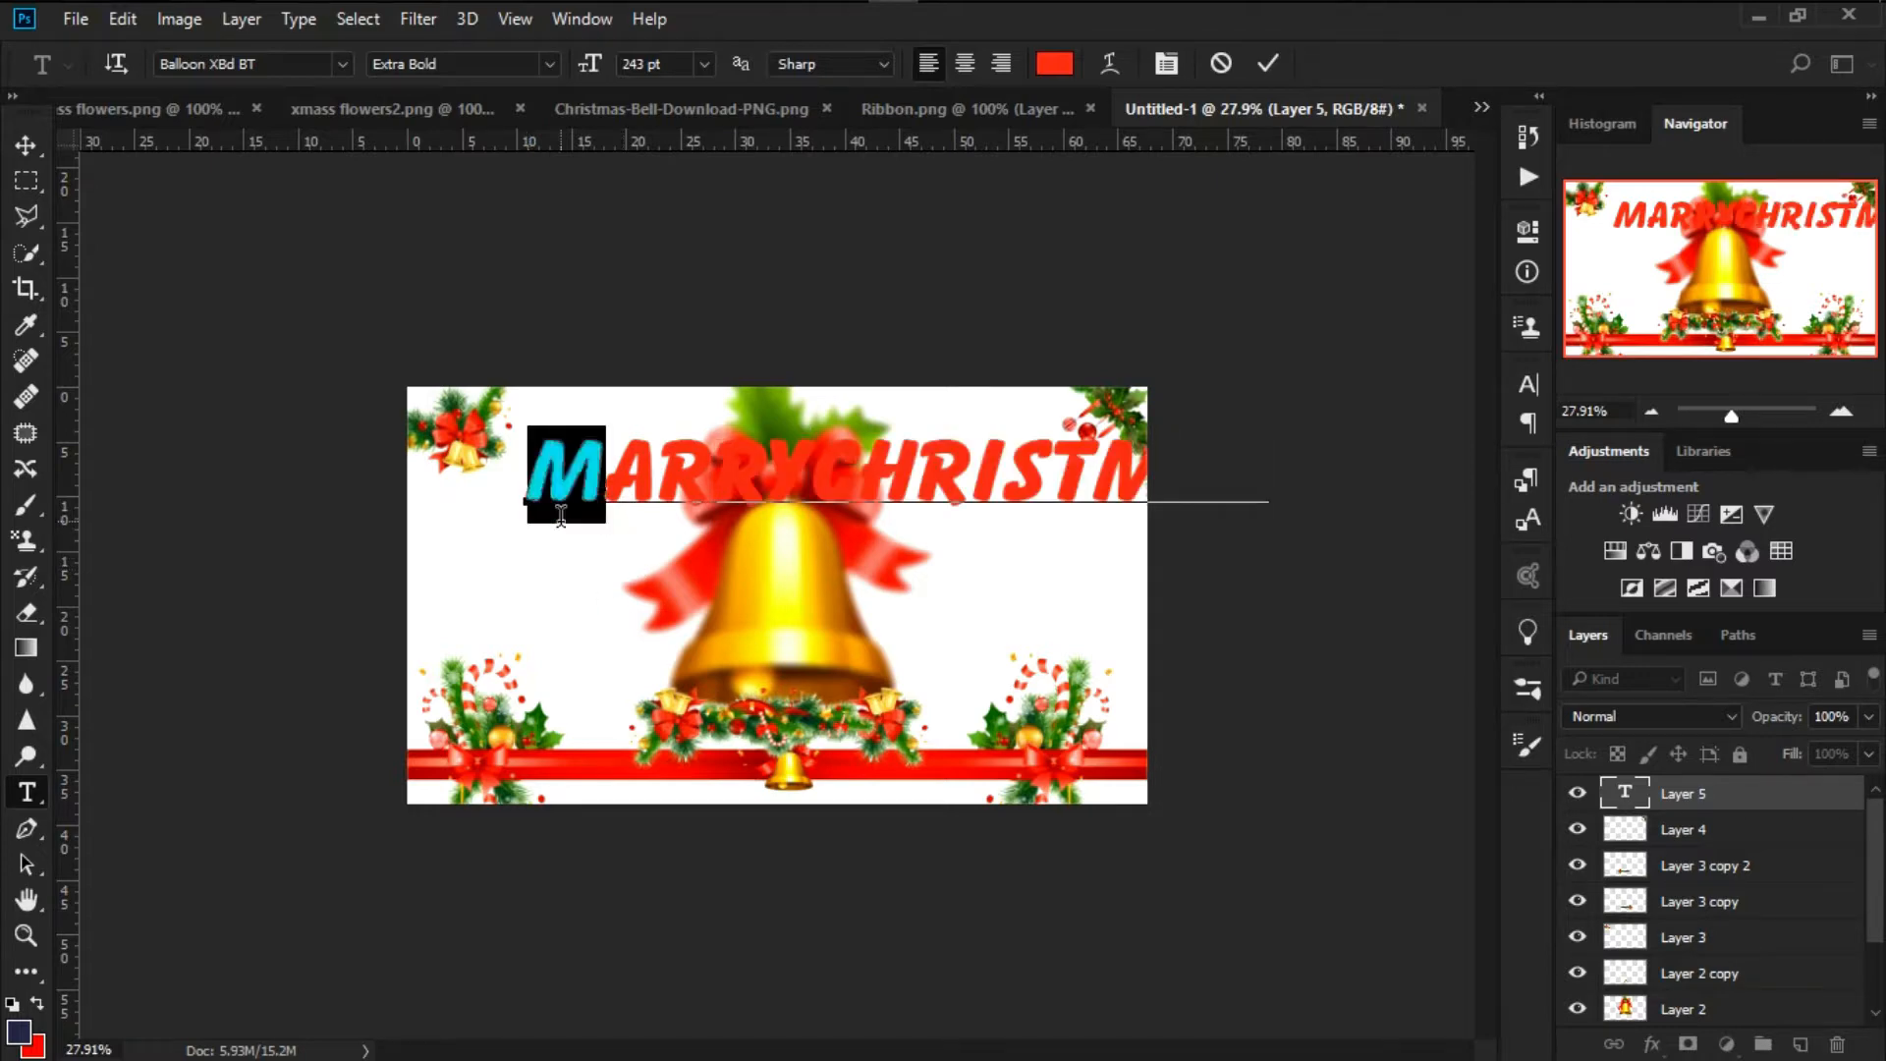
pyautogui.moveTo(754, 534); pyautogui.dragTo(645, 543)
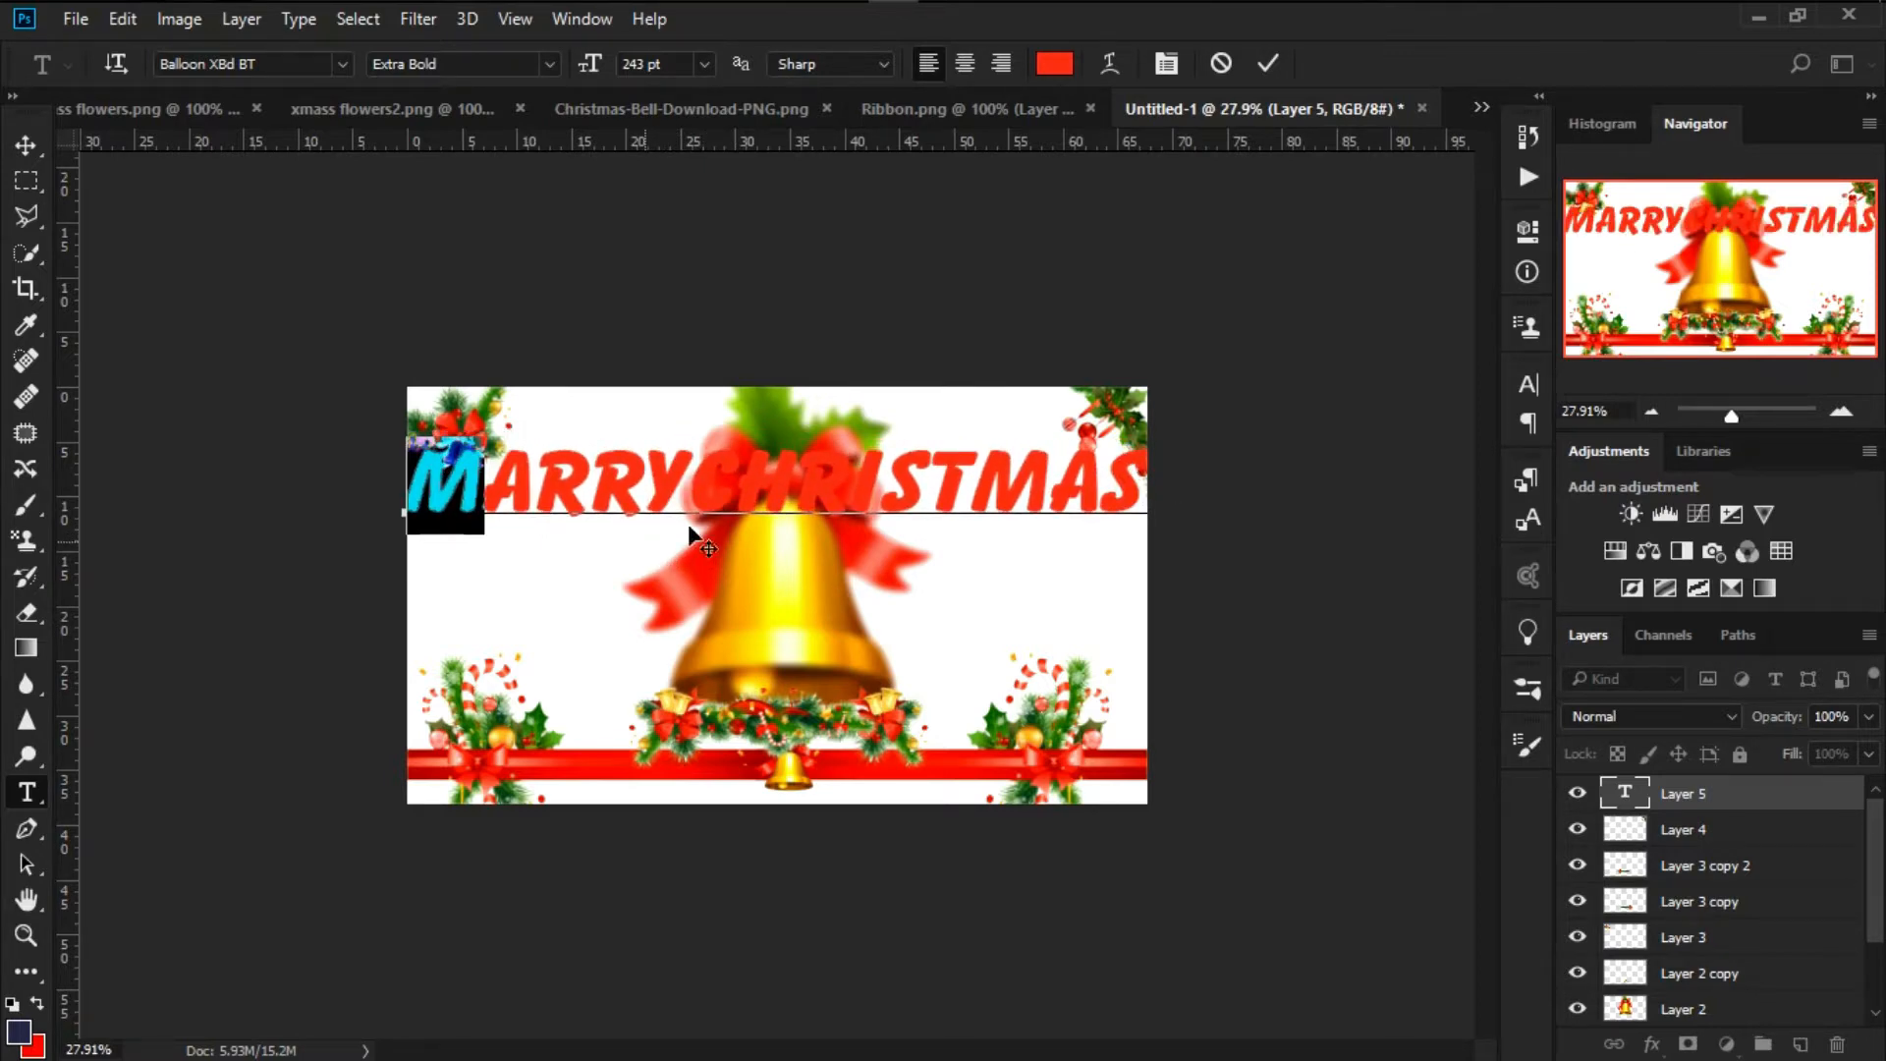
pyautogui.click(685, 484)
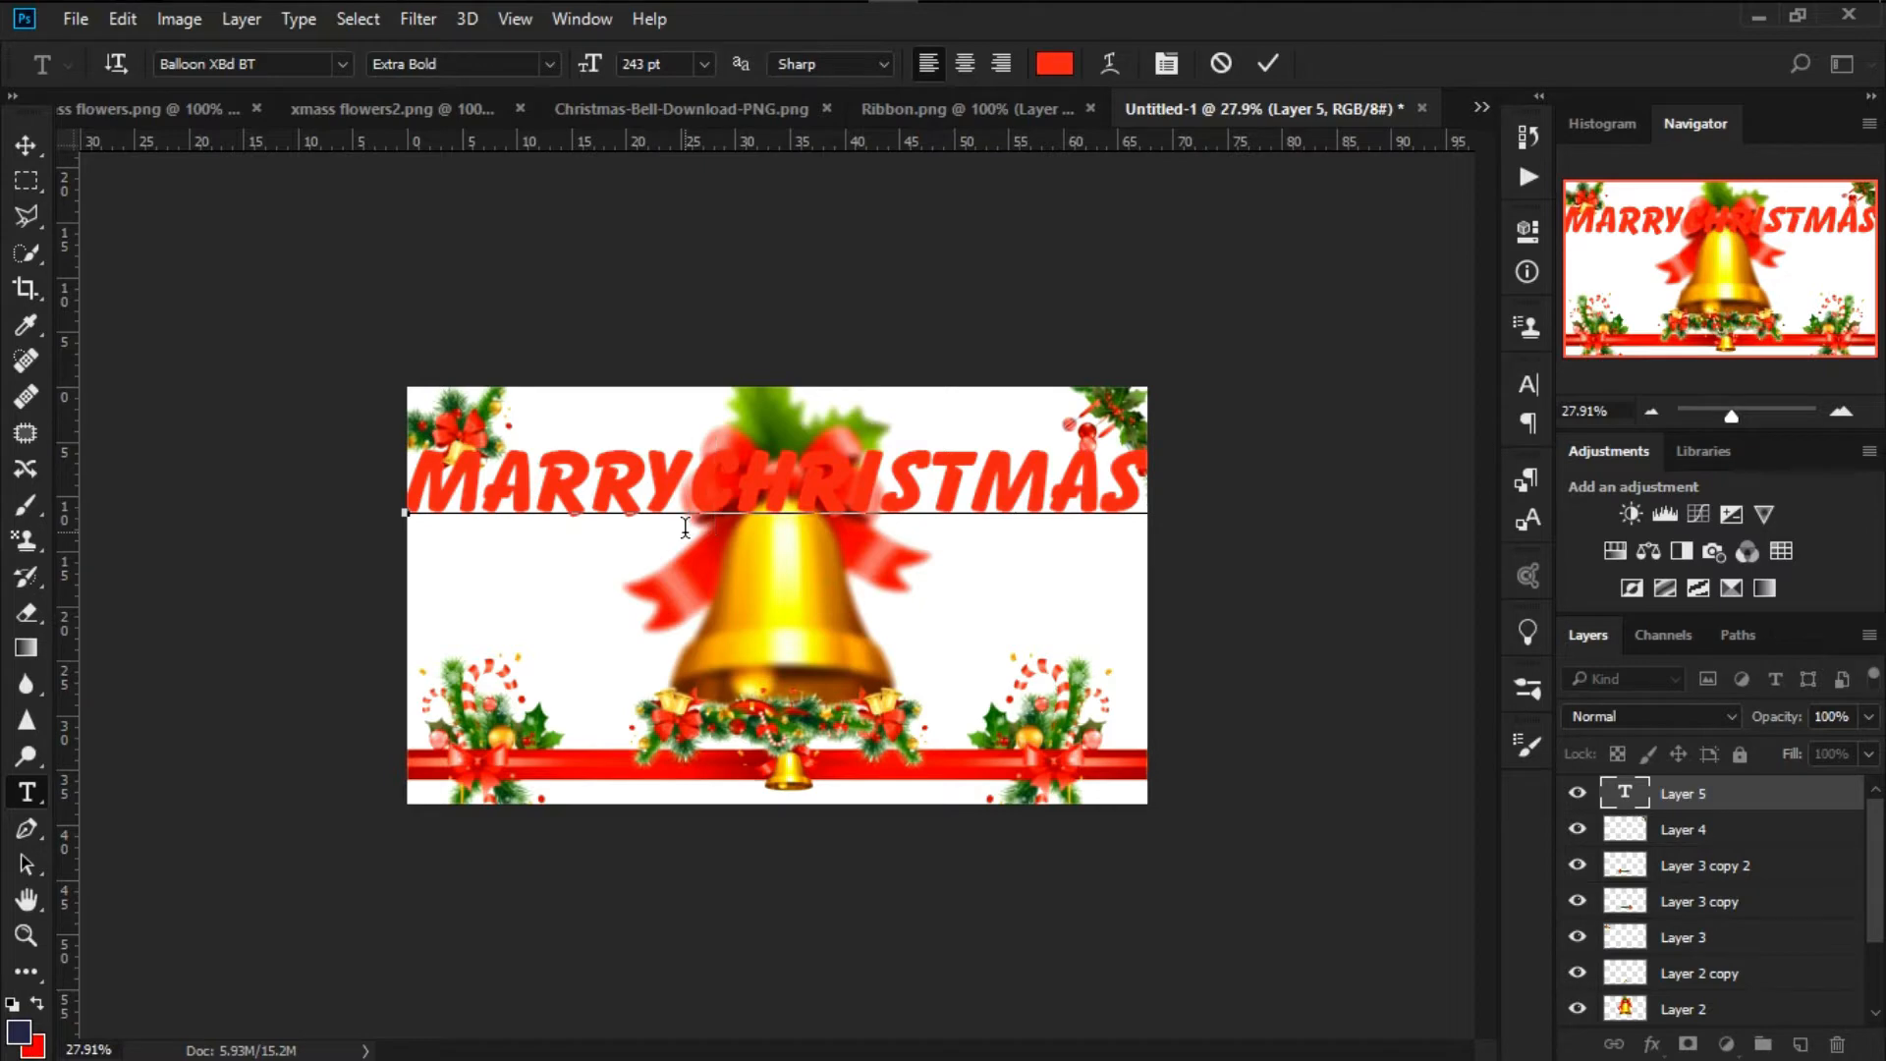
# Set the MARRY CHRISTMAS text size to 230 pt and shift it slightly so it sits centred across the canvas
pyautogui.click(1624, 801)
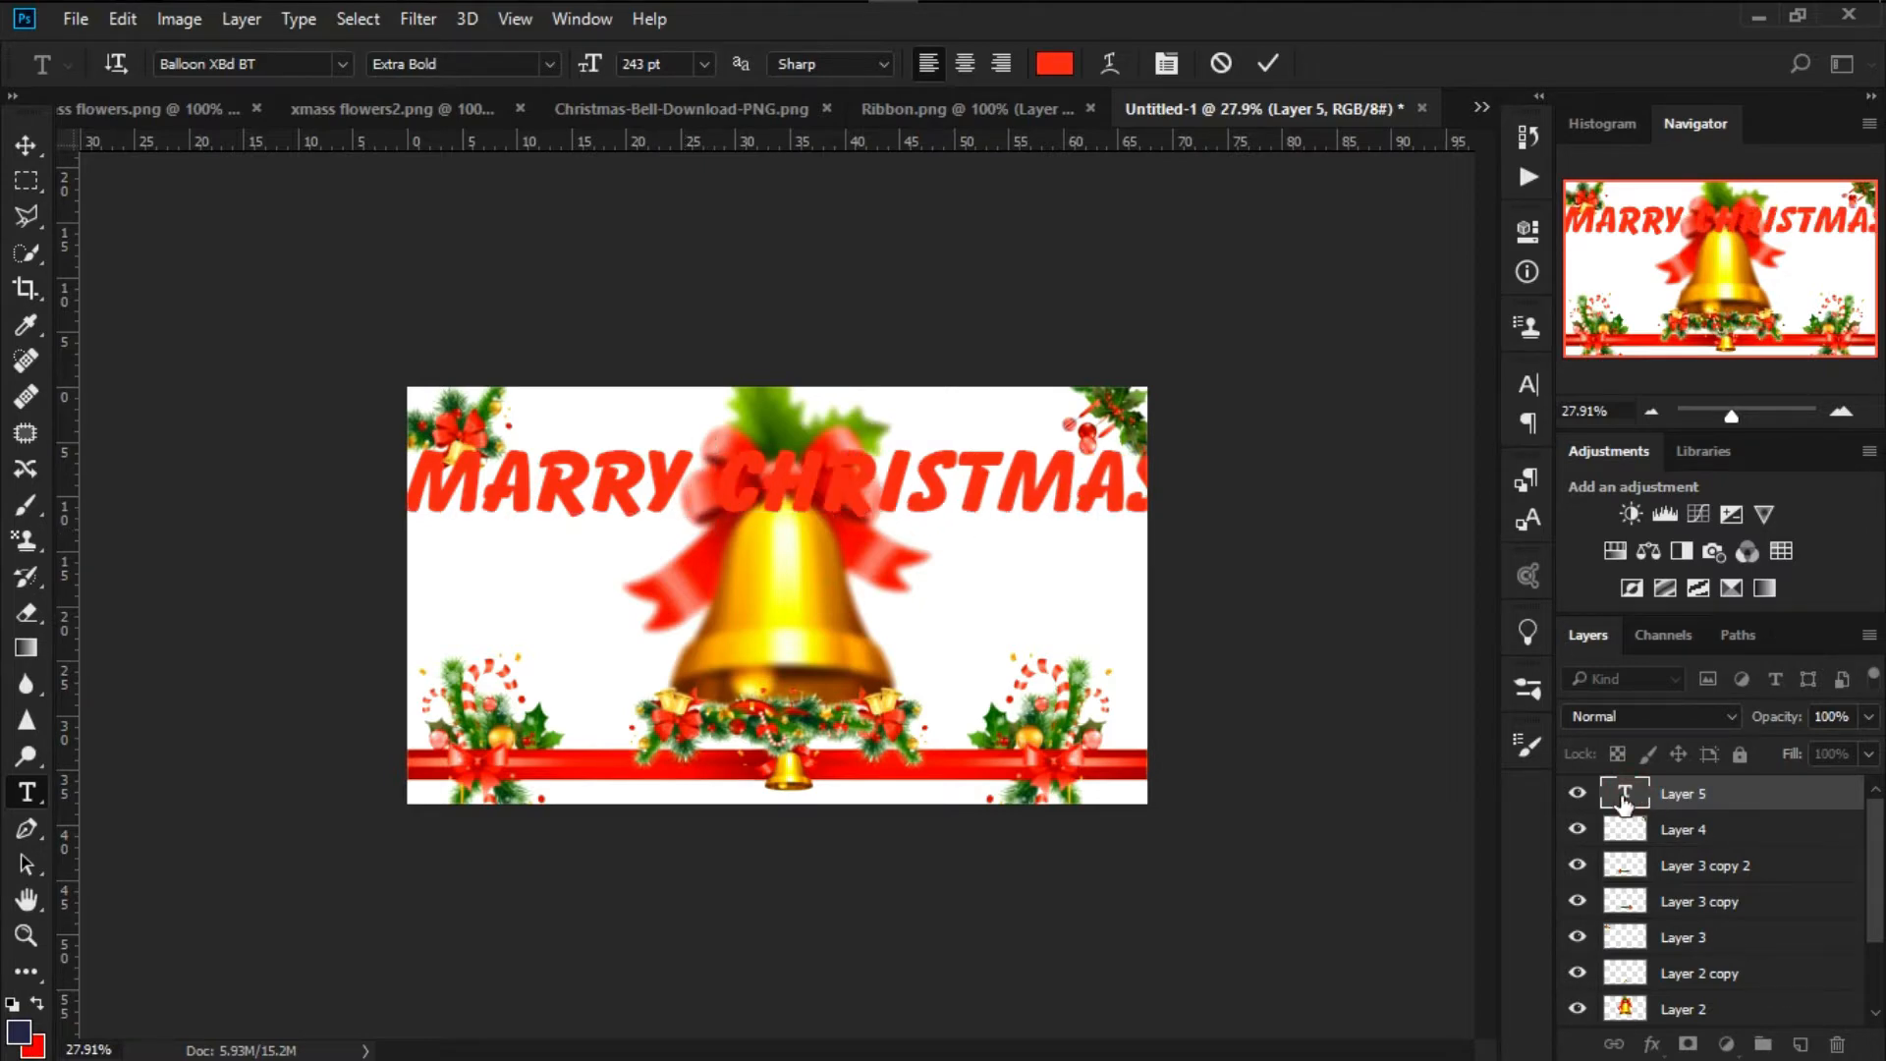
pyautogui.click(666, 66)
pyautogui.press('Down')
pyautogui.press('Down')
pyautogui.press('Down')
pyautogui.press('Down')
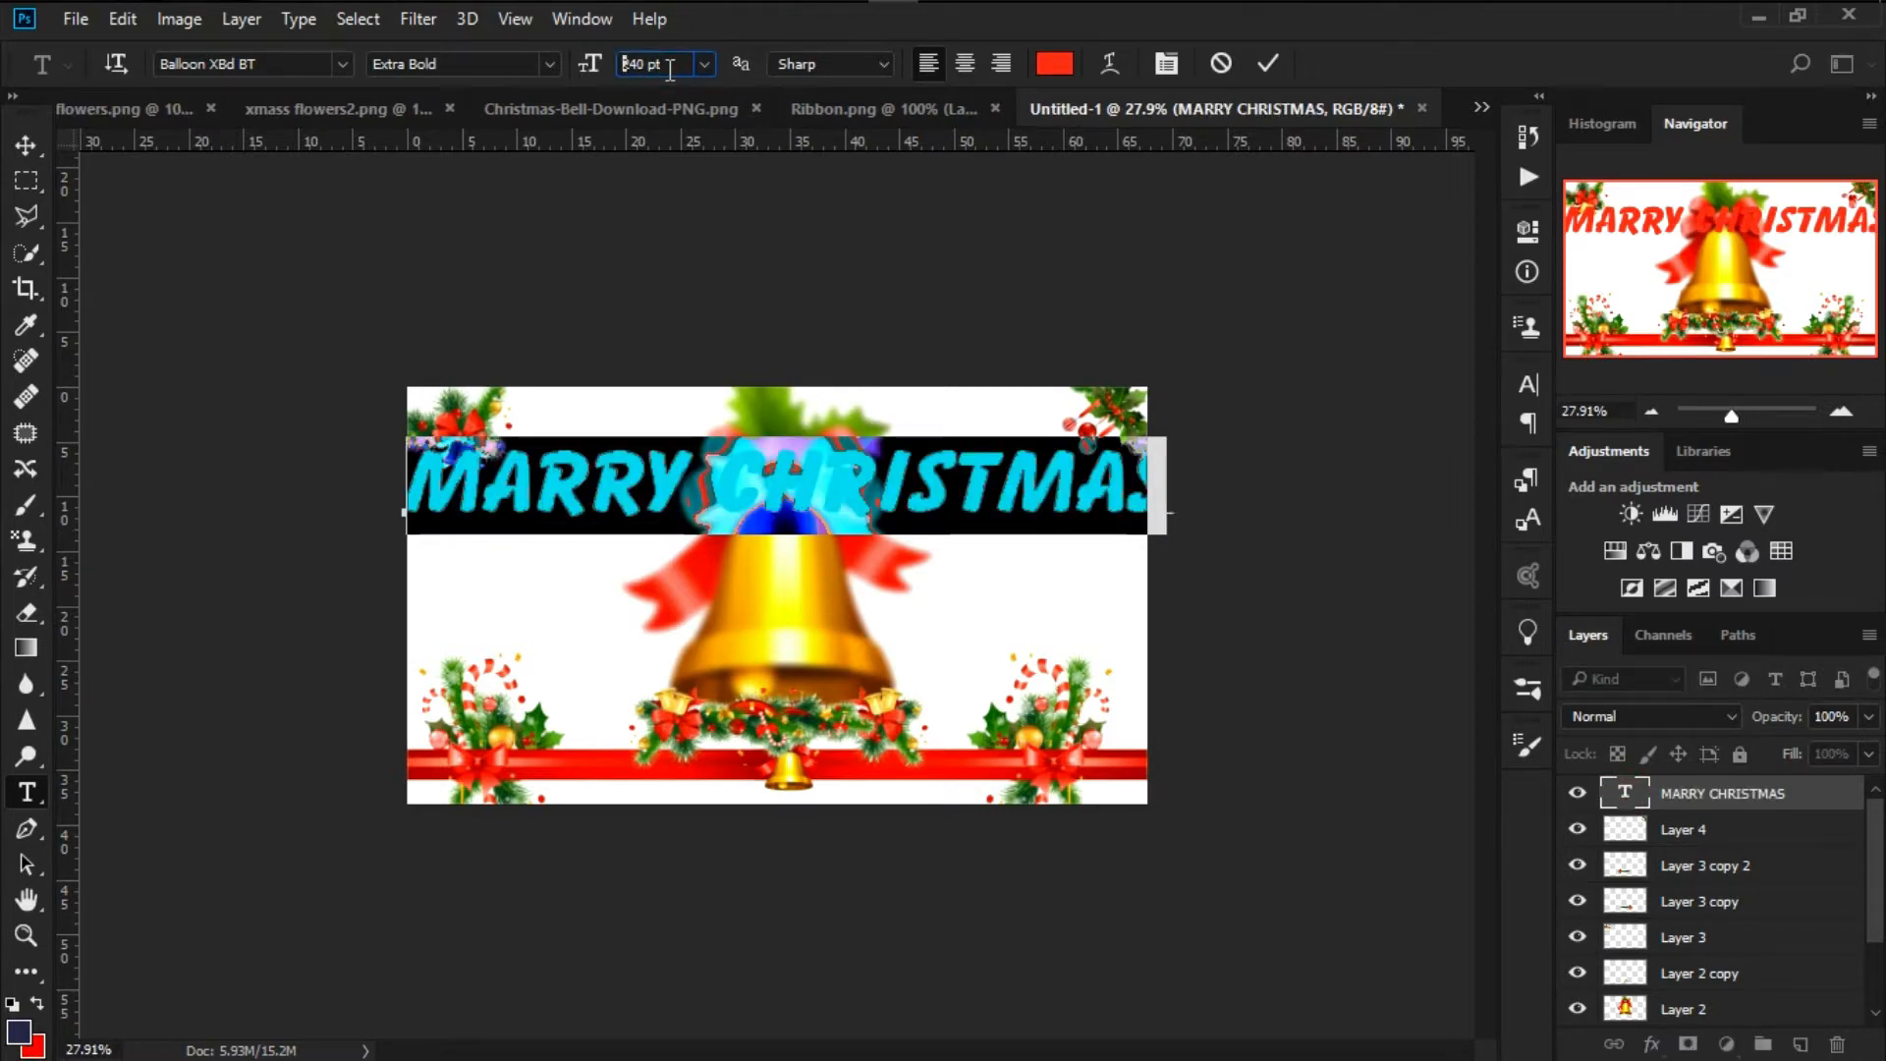
pyautogui.press('Down')
pyautogui.press('Down')
pyautogui.press('Down')
pyautogui.press('Down')
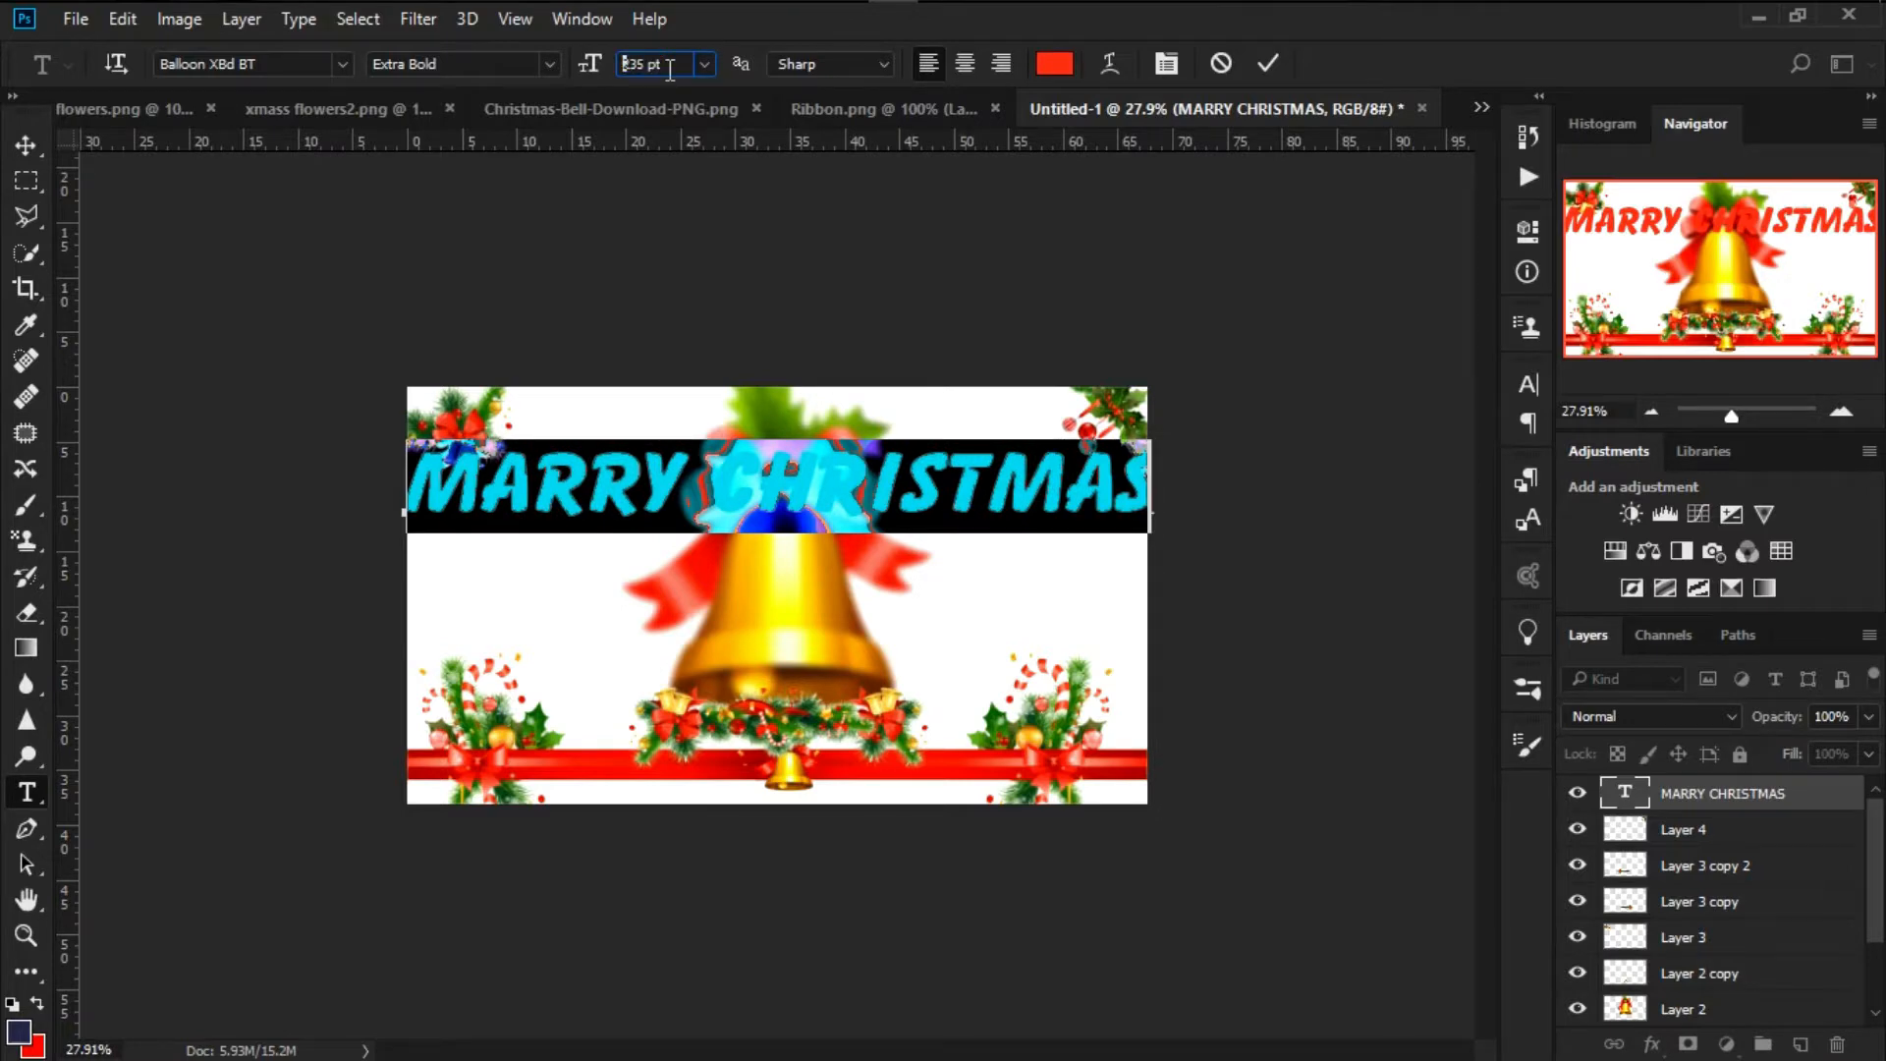
pyautogui.press('Down')
pyautogui.press('Down')
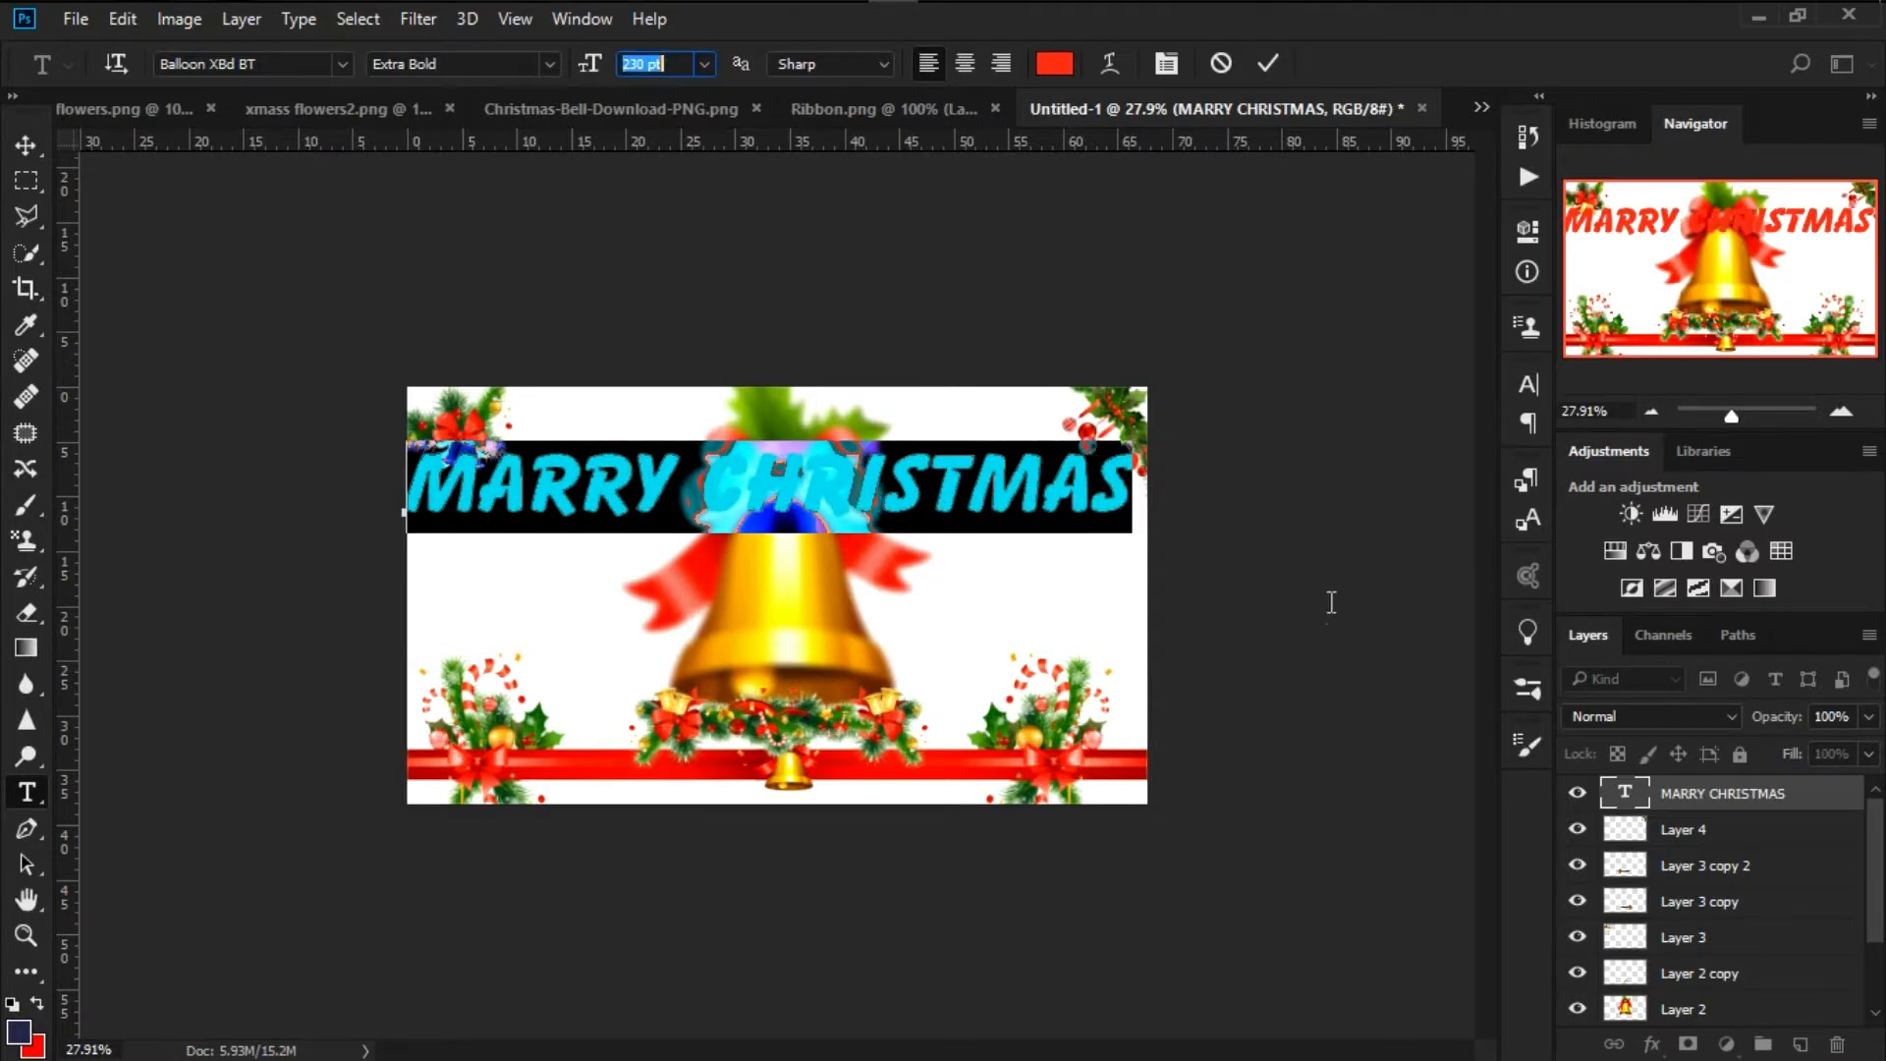
pyautogui.hotkey('ctrl', 'Return')
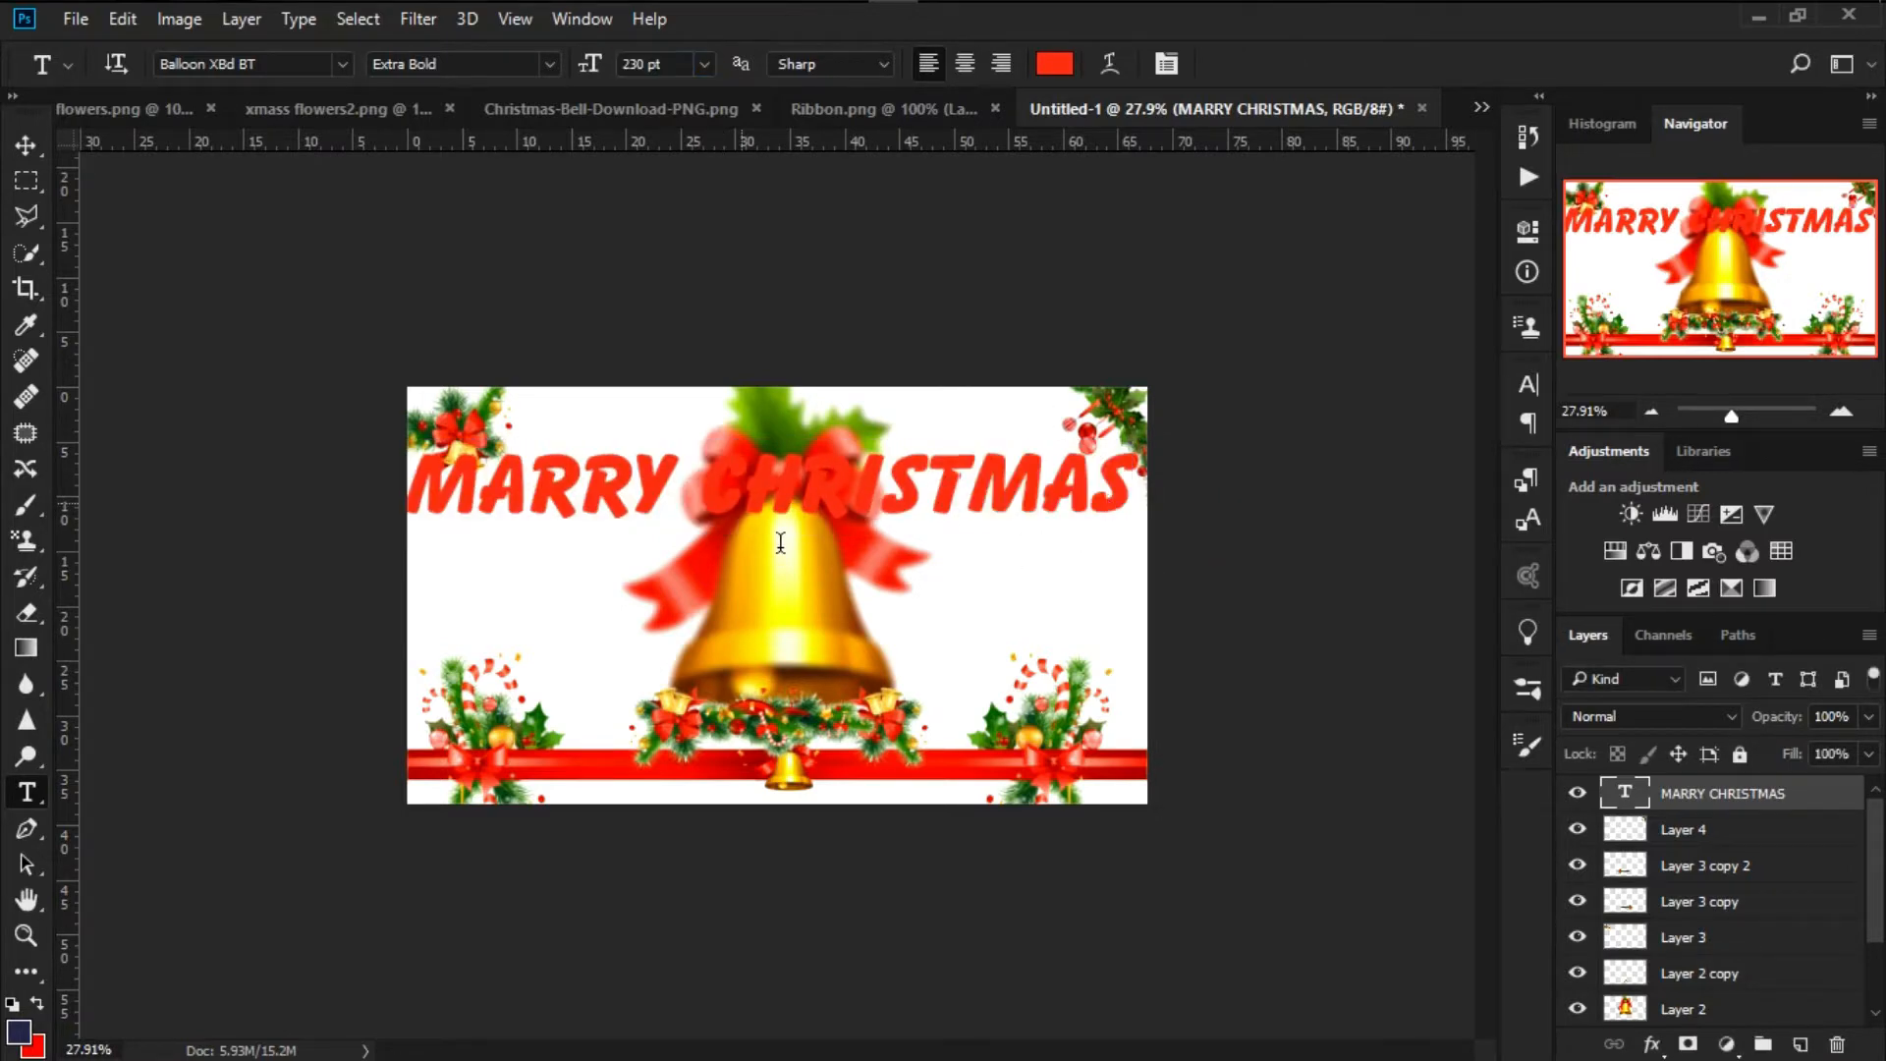
pyautogui.press('v')
pyautogui.moveTo(779, 503); pyautogui.dragTo(785, 508)
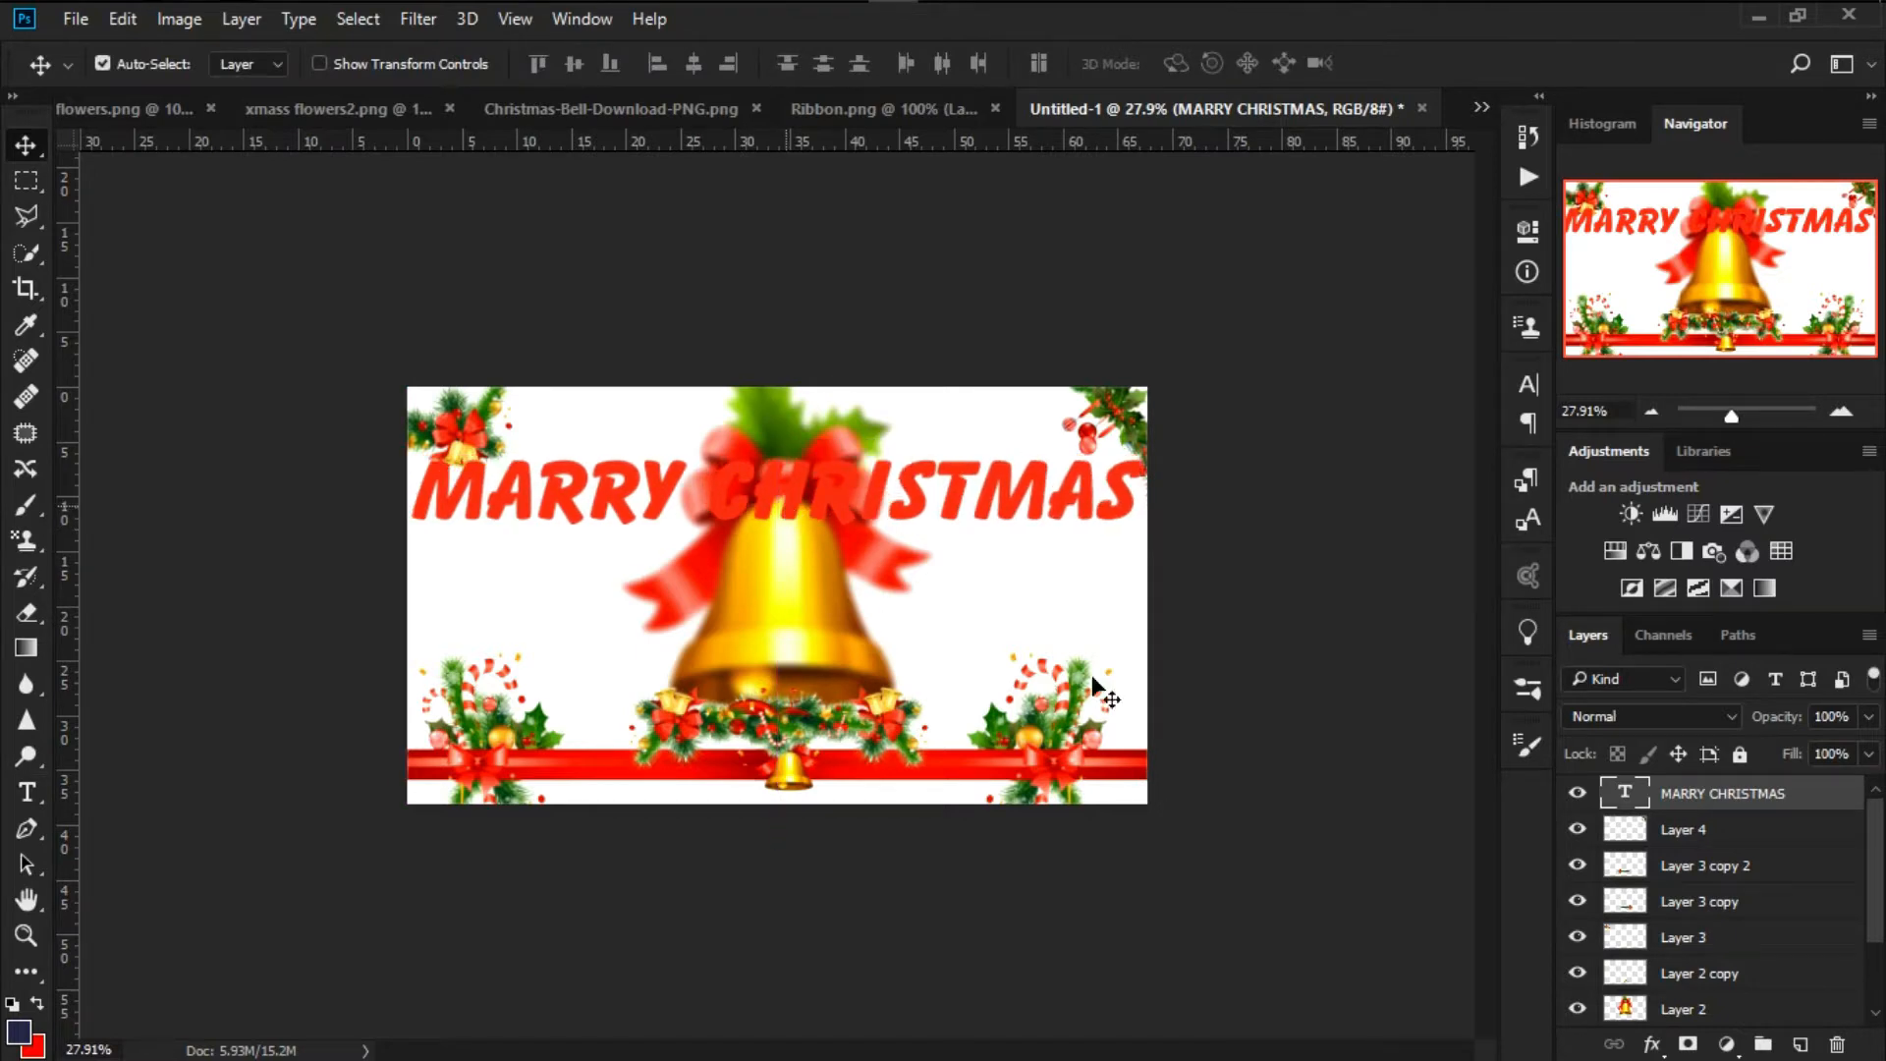
# Add a black drop shadow with the Multiply blend mode to the MARRY CHRISTMAS text layer
pyautogui.doubleClick(1814, 806)
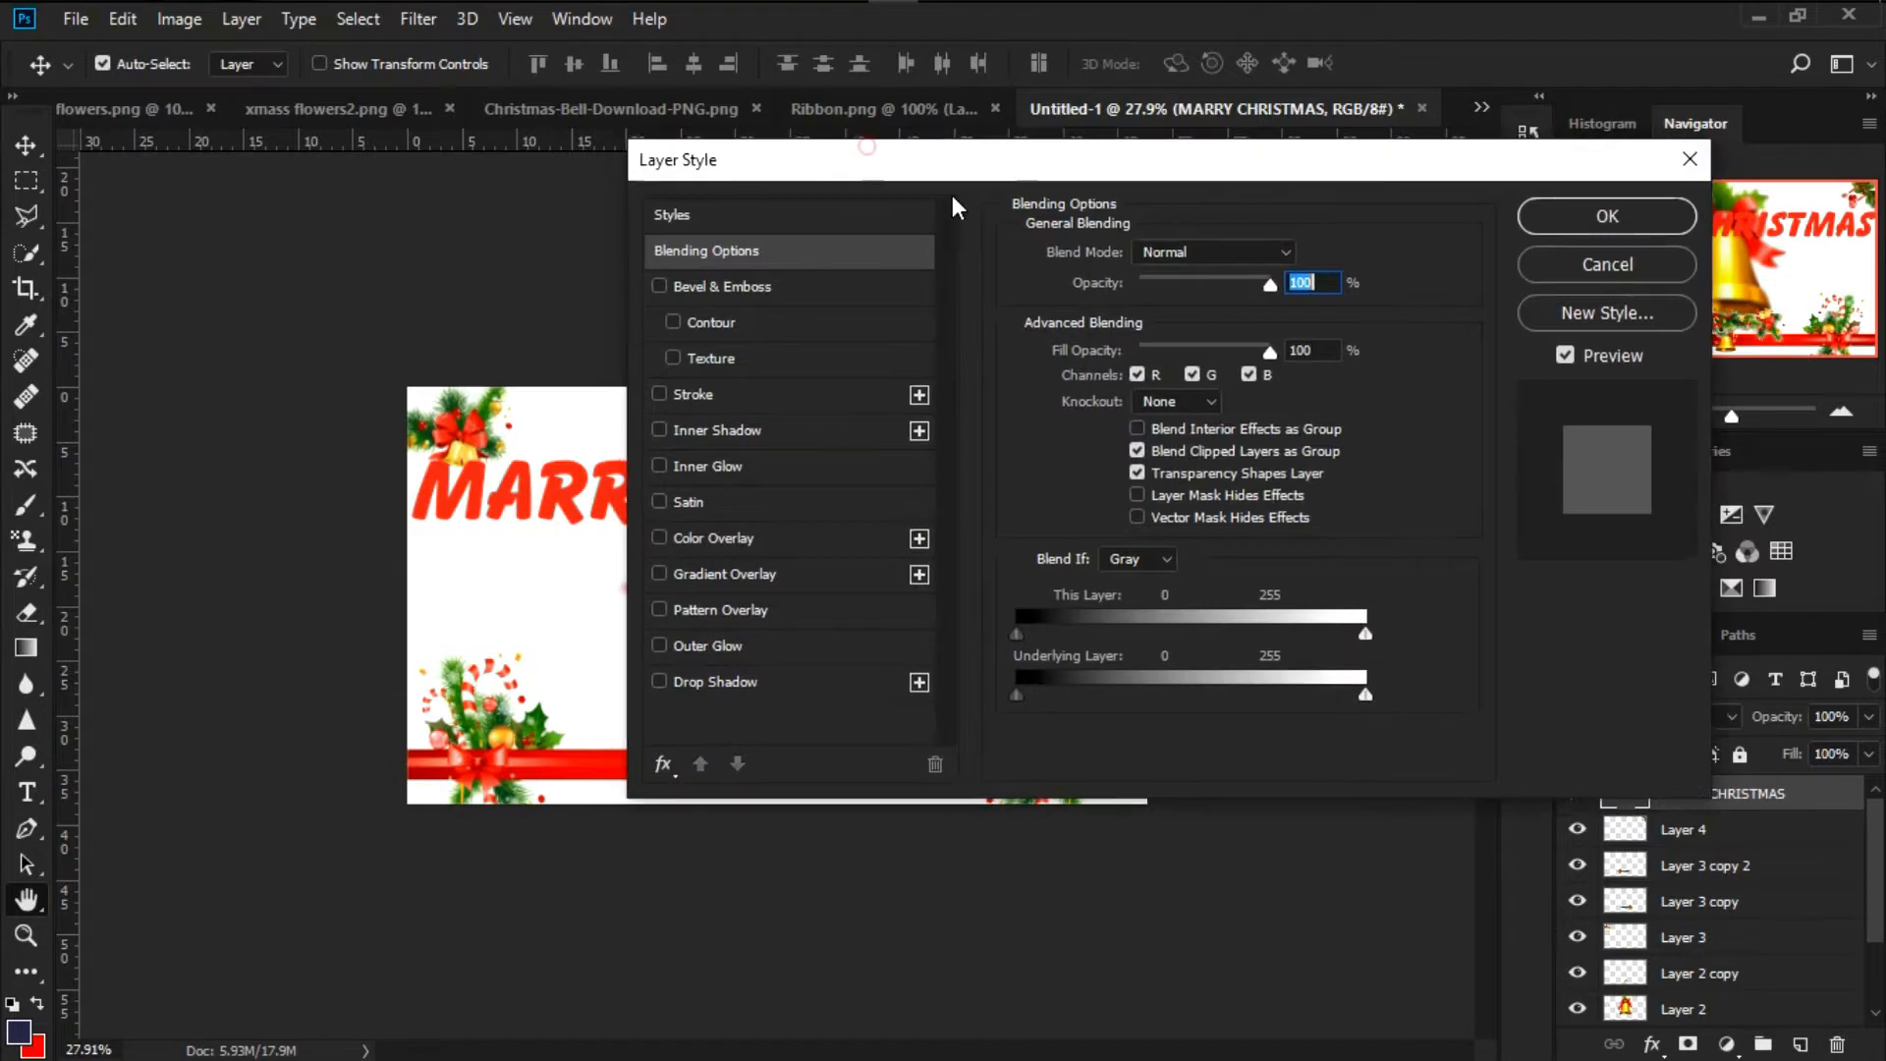
pyautogui.moveTo(865, 160); pyautogui.dragTo(1450, 228)
pyautogui.click(1279, 746)
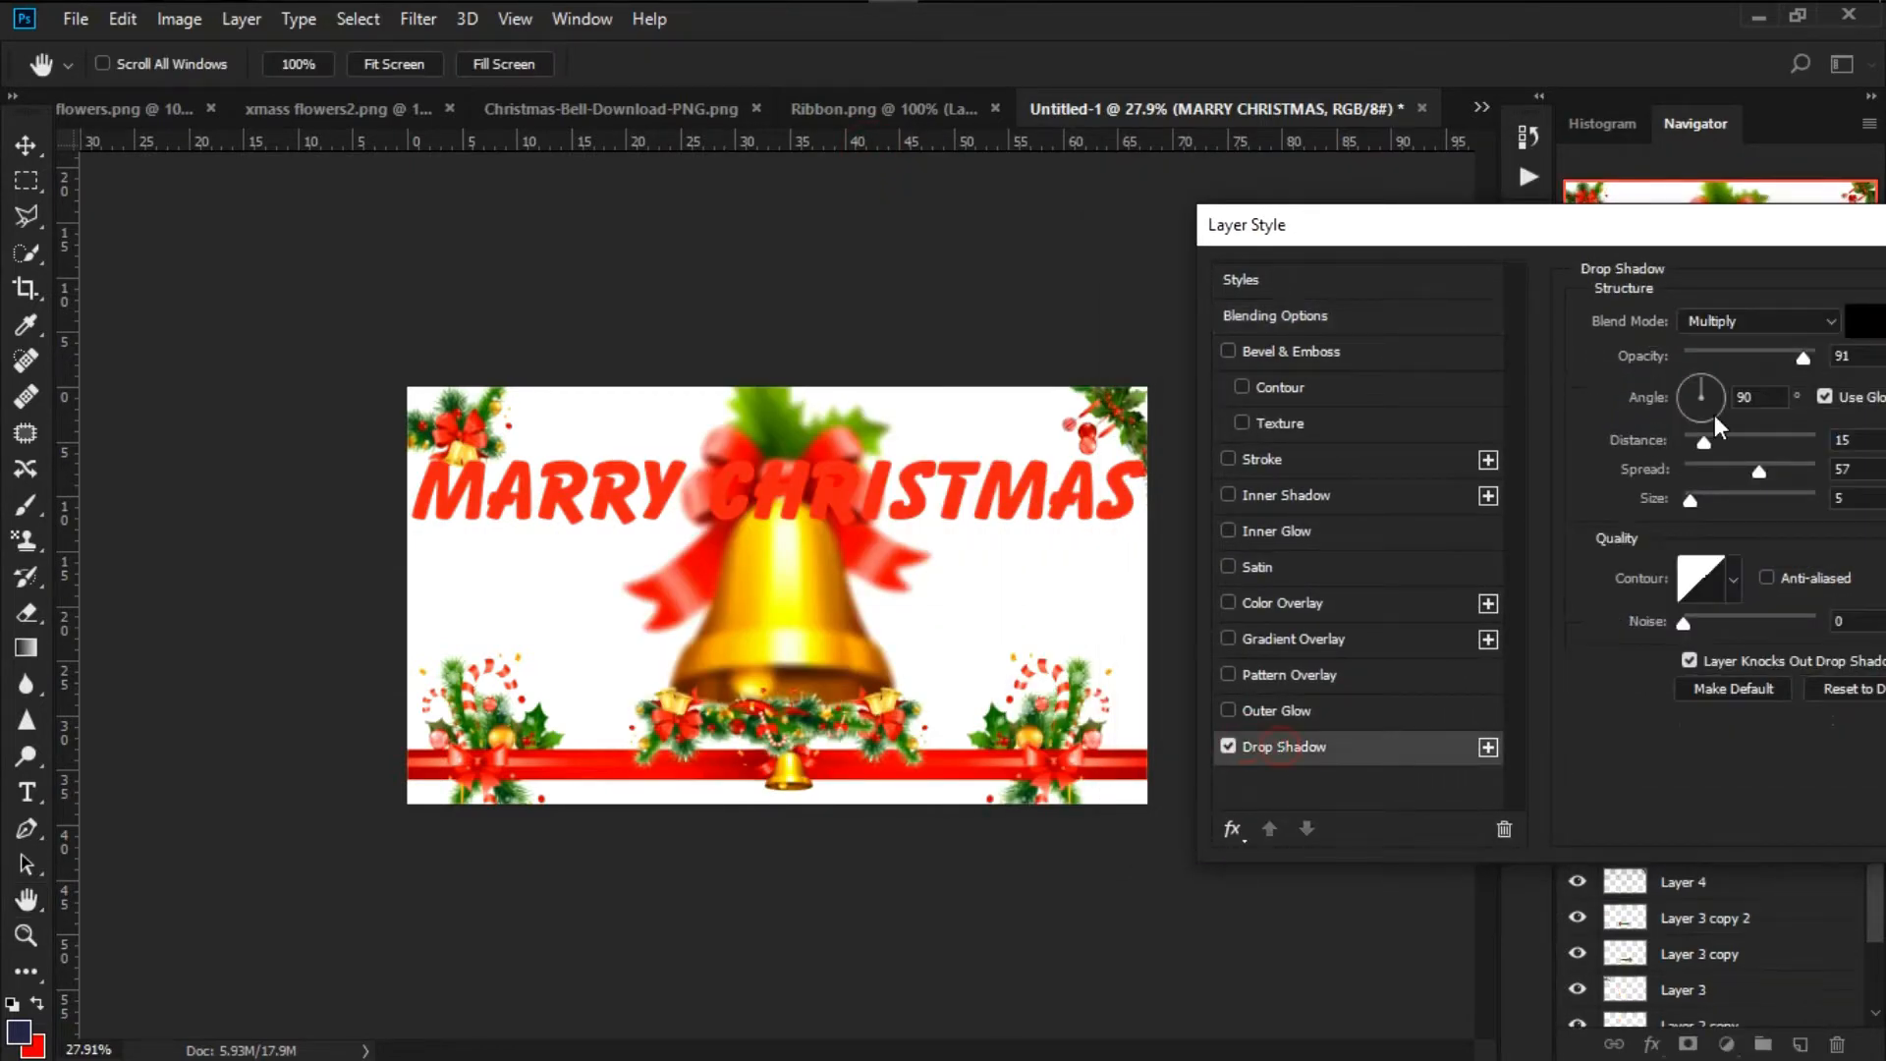
pyautogui.moveTo(1683, 229); pyautogui.dragTo(1481, 229)
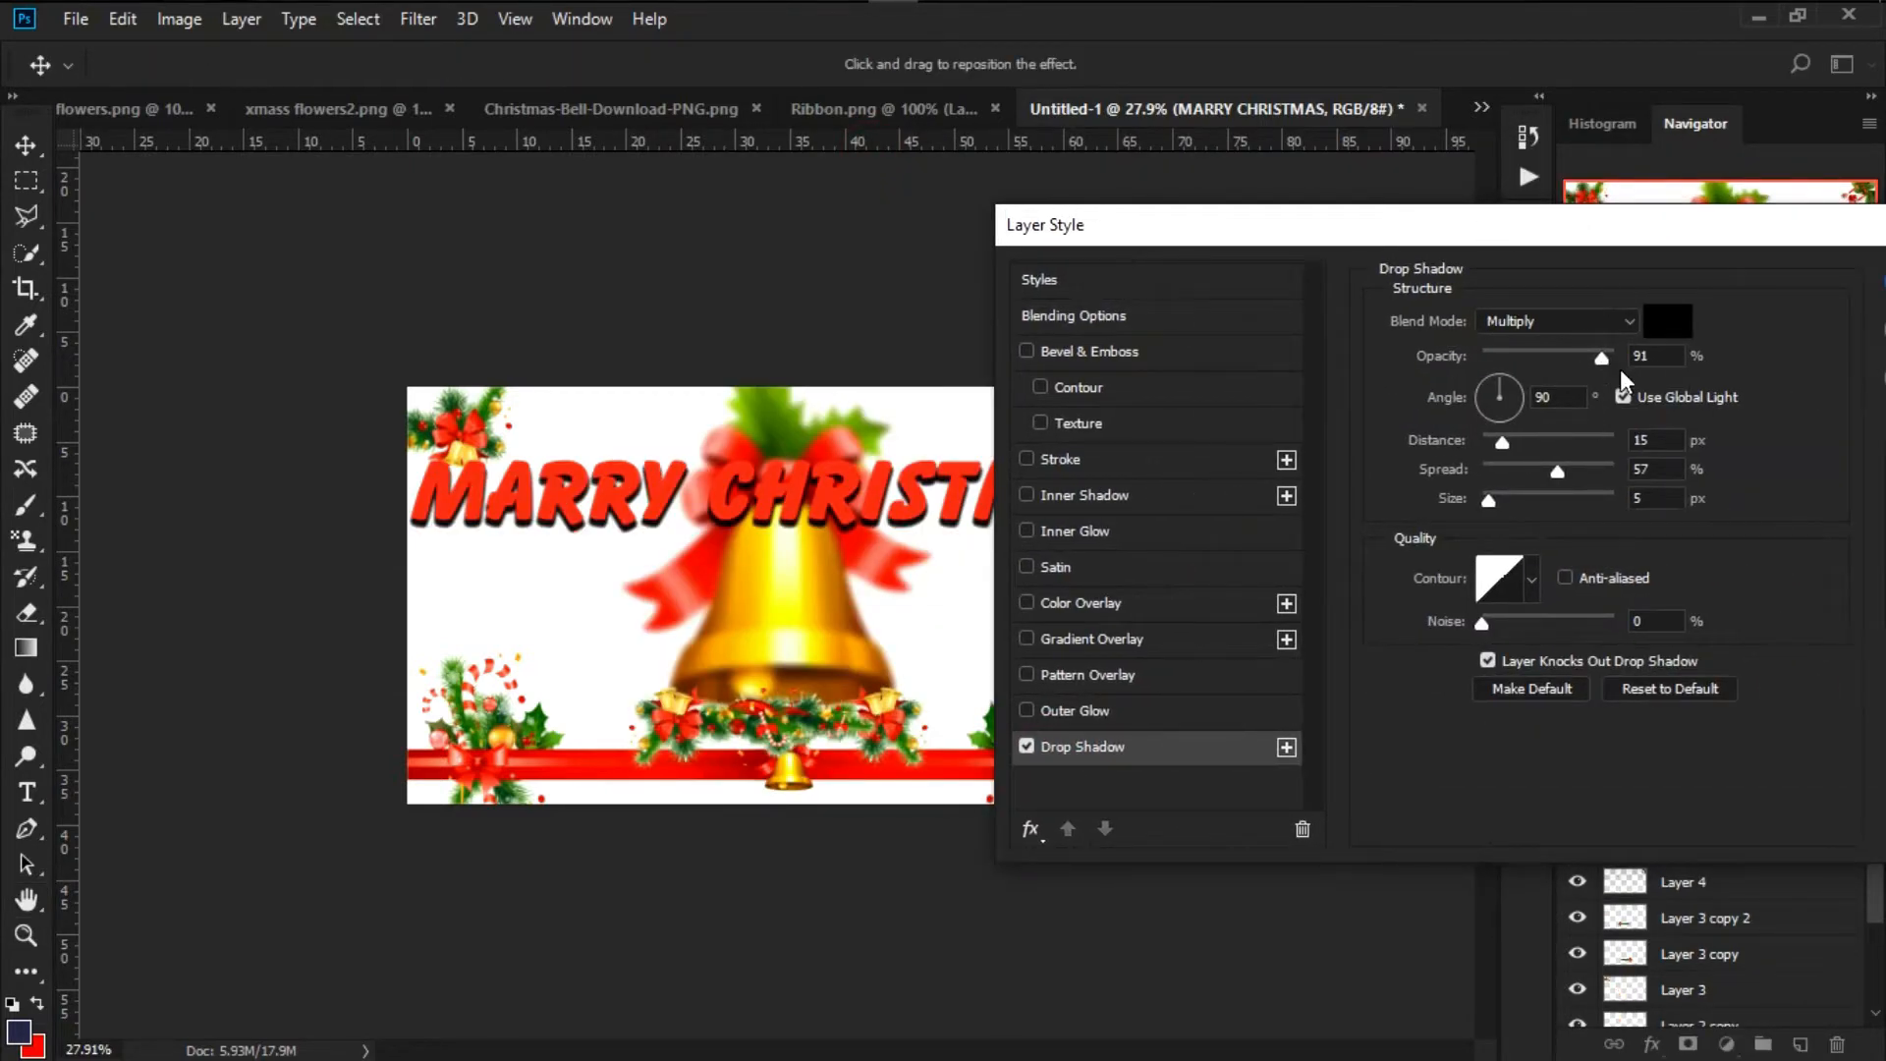
pyautogui.press('Tab')
pyautogui.moveTo(1453, 233); pyautogui.dragTo(1204, 233)
pyautogui.press('Return')
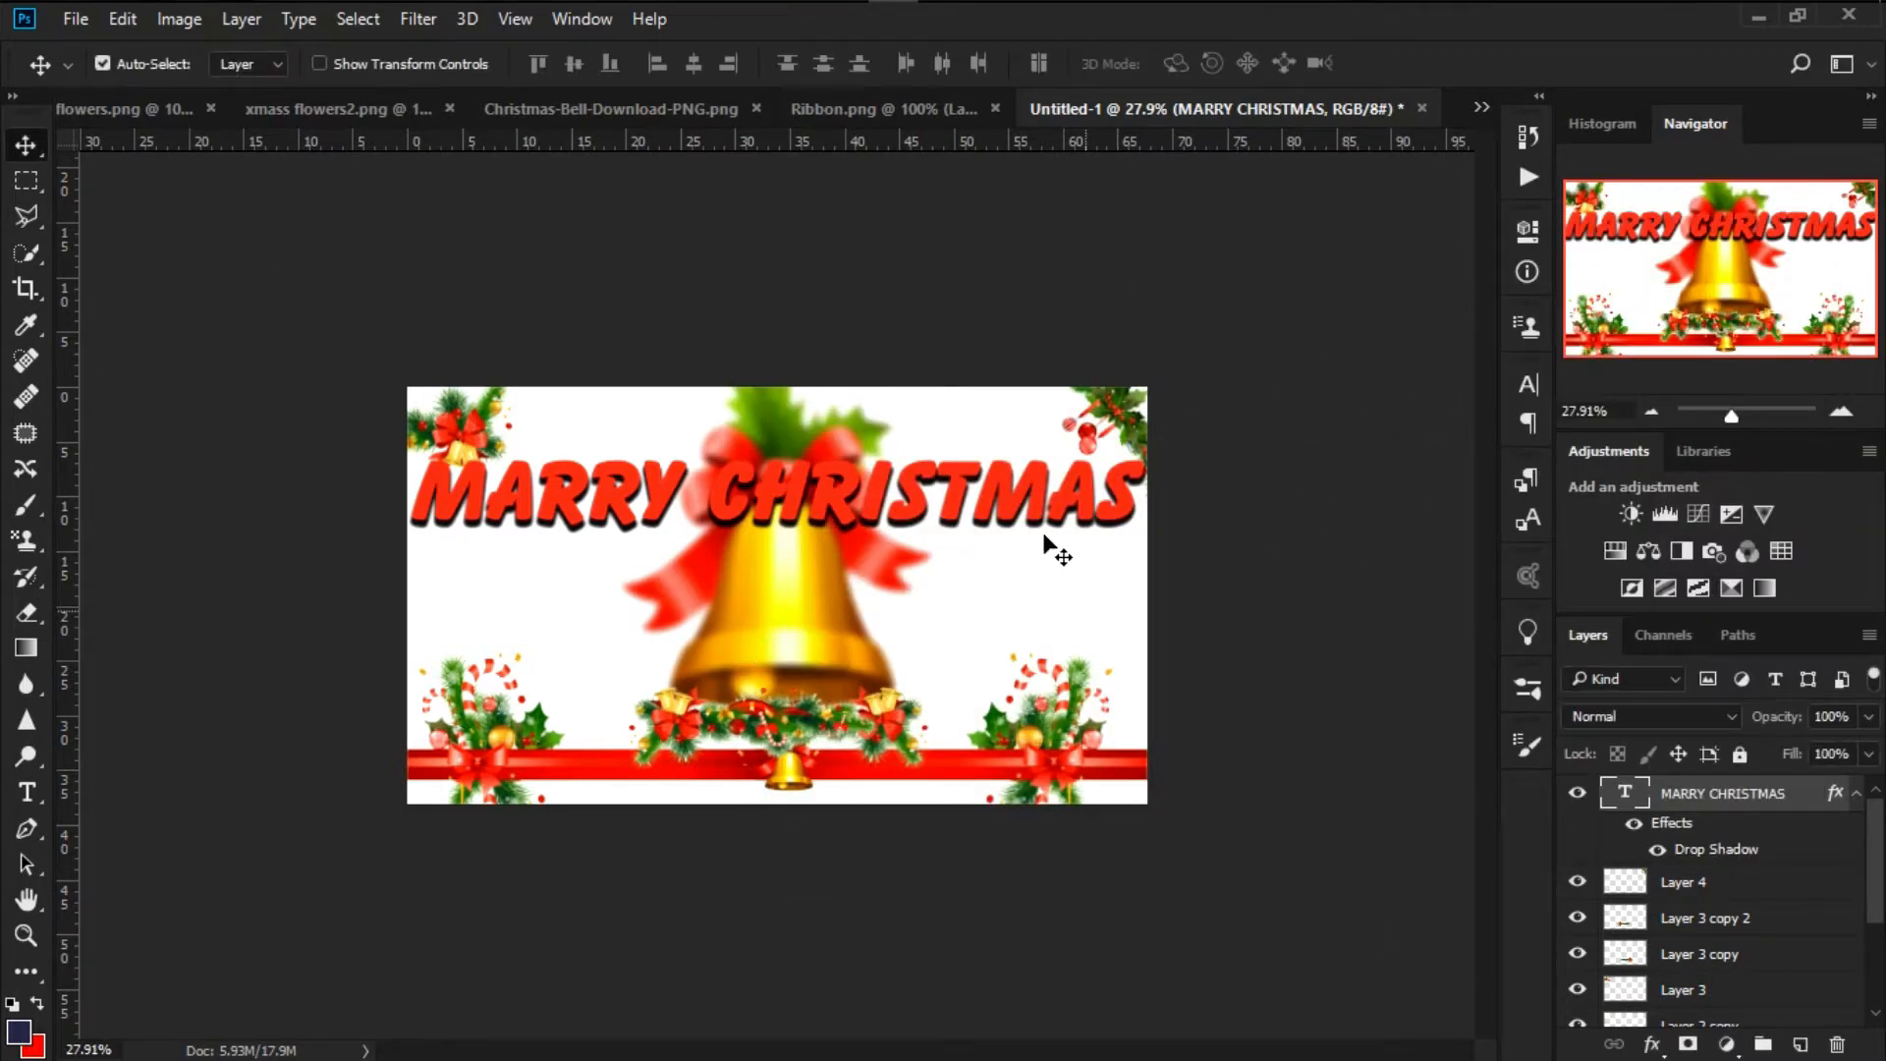
pyautogui.moveTo(982, 506); pyautogui.dragTo(982, 588)
pyautogui.press('super')
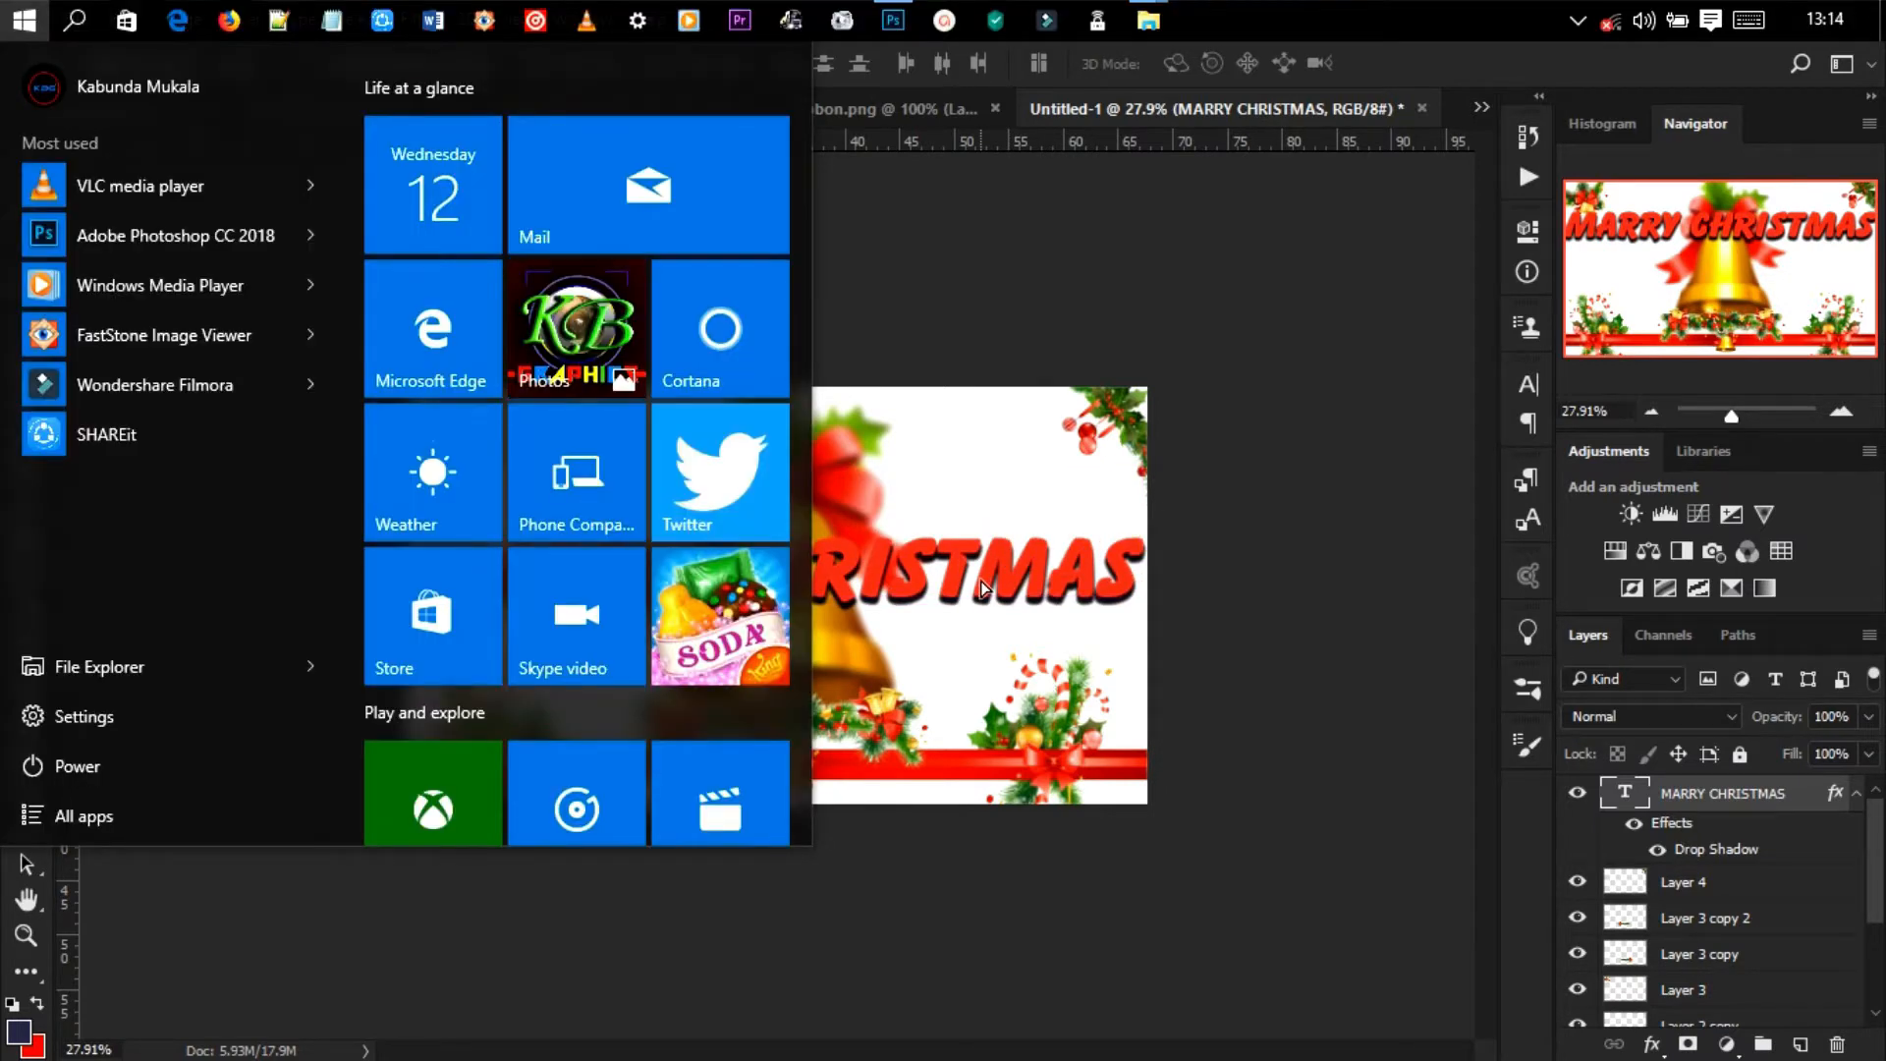
pyautogui.press('super')
pyautogui.hotkey('ctrl', 'z')
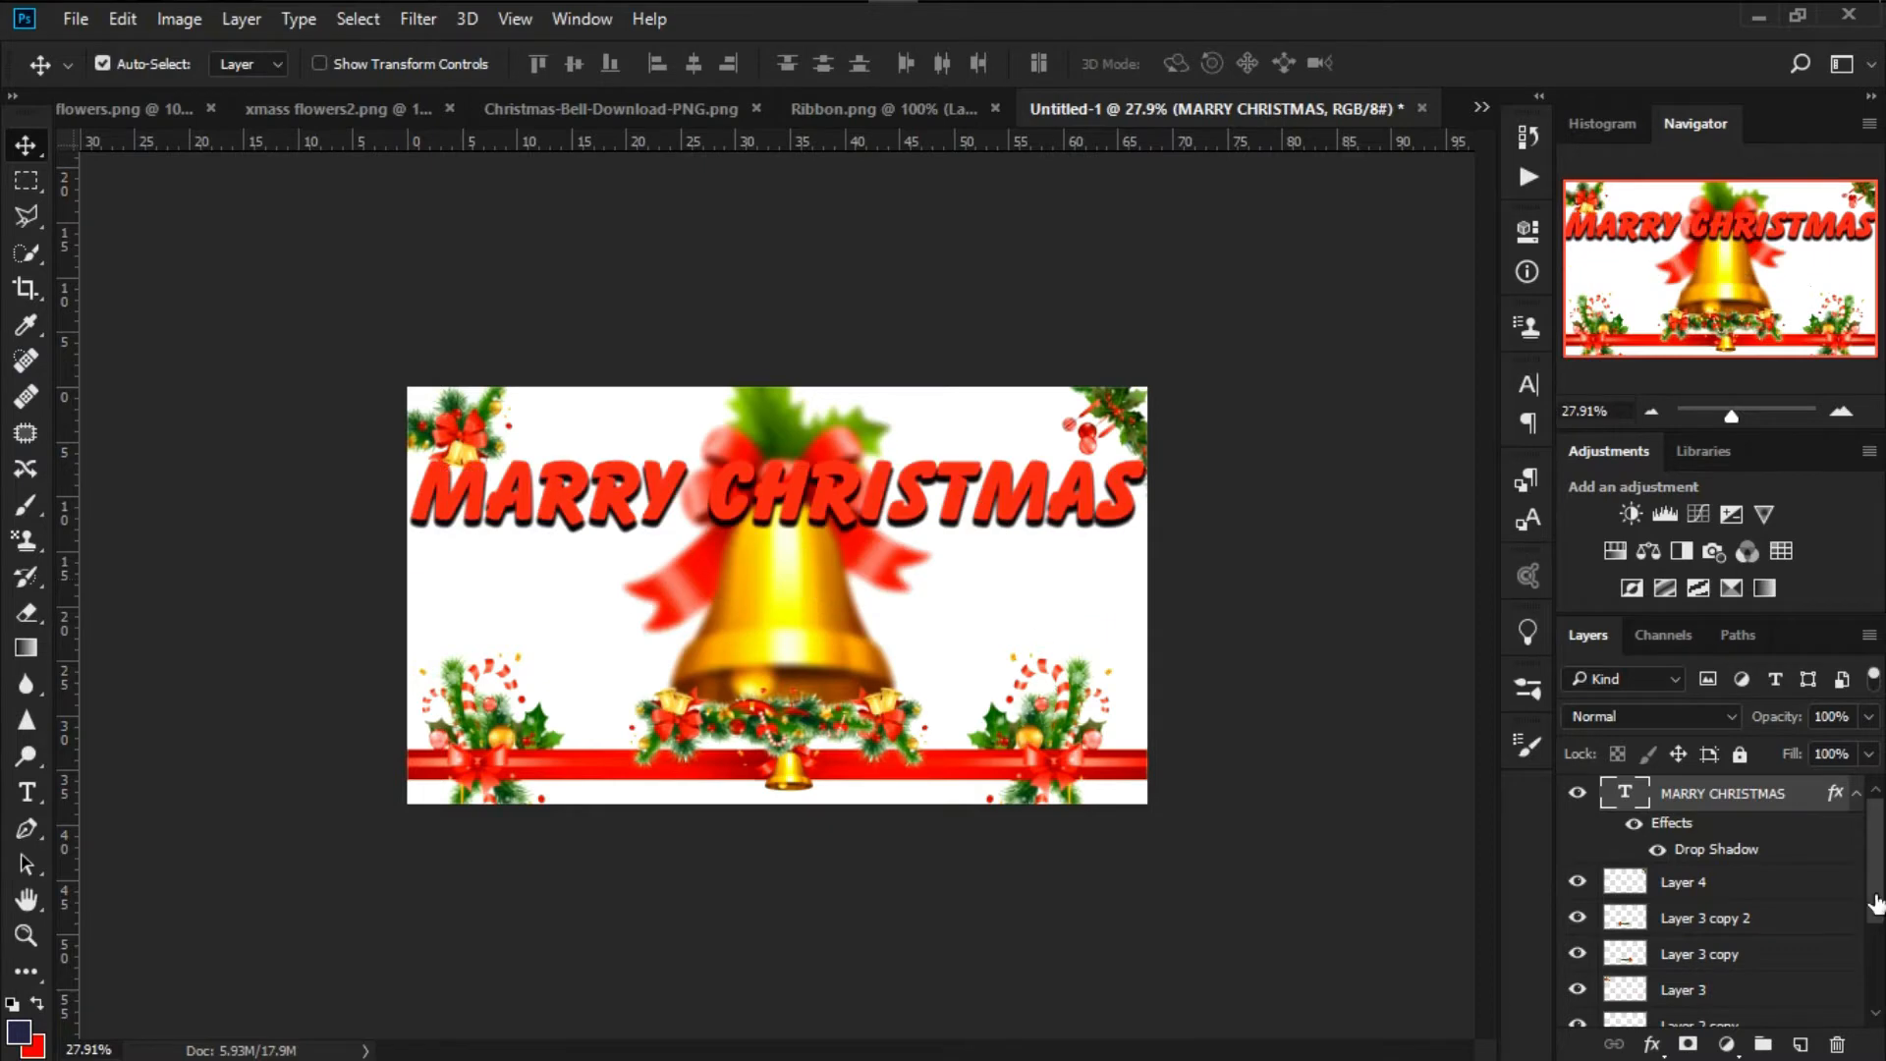
# Duplicate the MARRY CHRISTMAS text layer and replace the copy's text with AND A HAPPY
pyautogui.hotkey('ctrl', 'j')
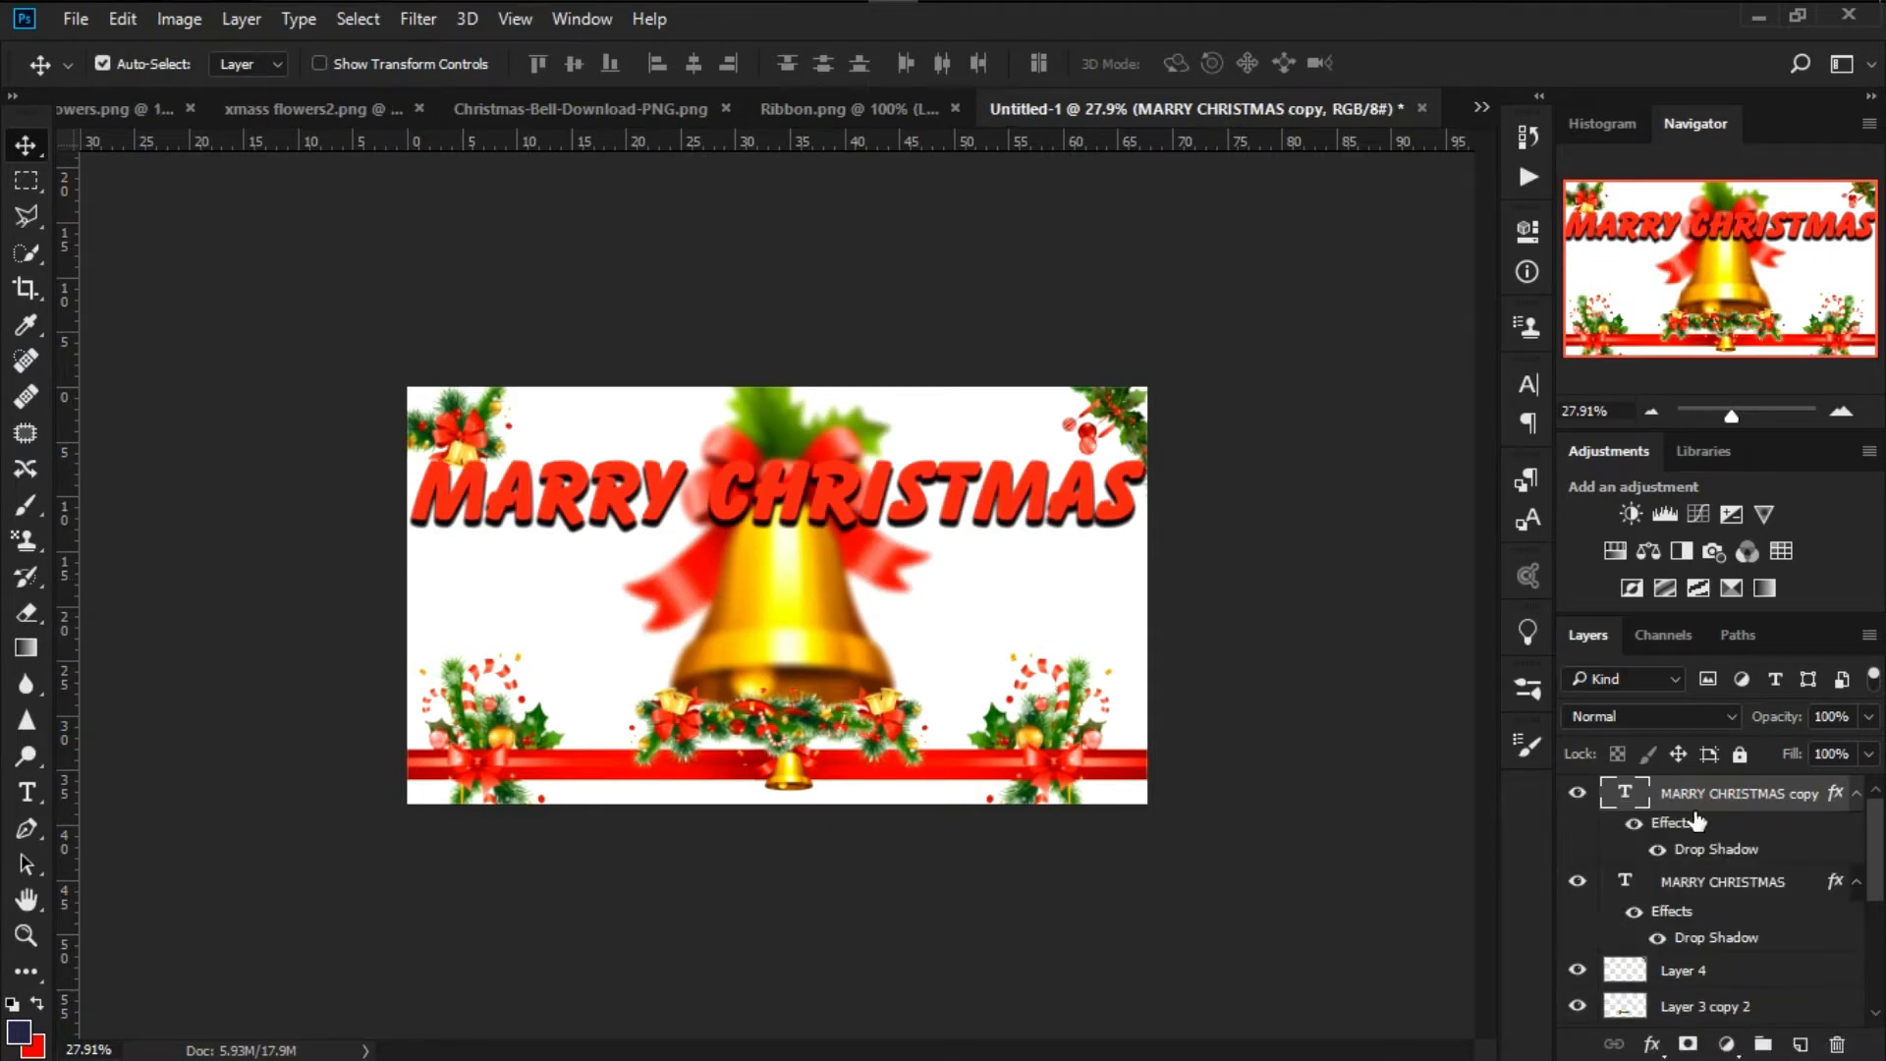
pyautogui.doubleClick(1626, 793)
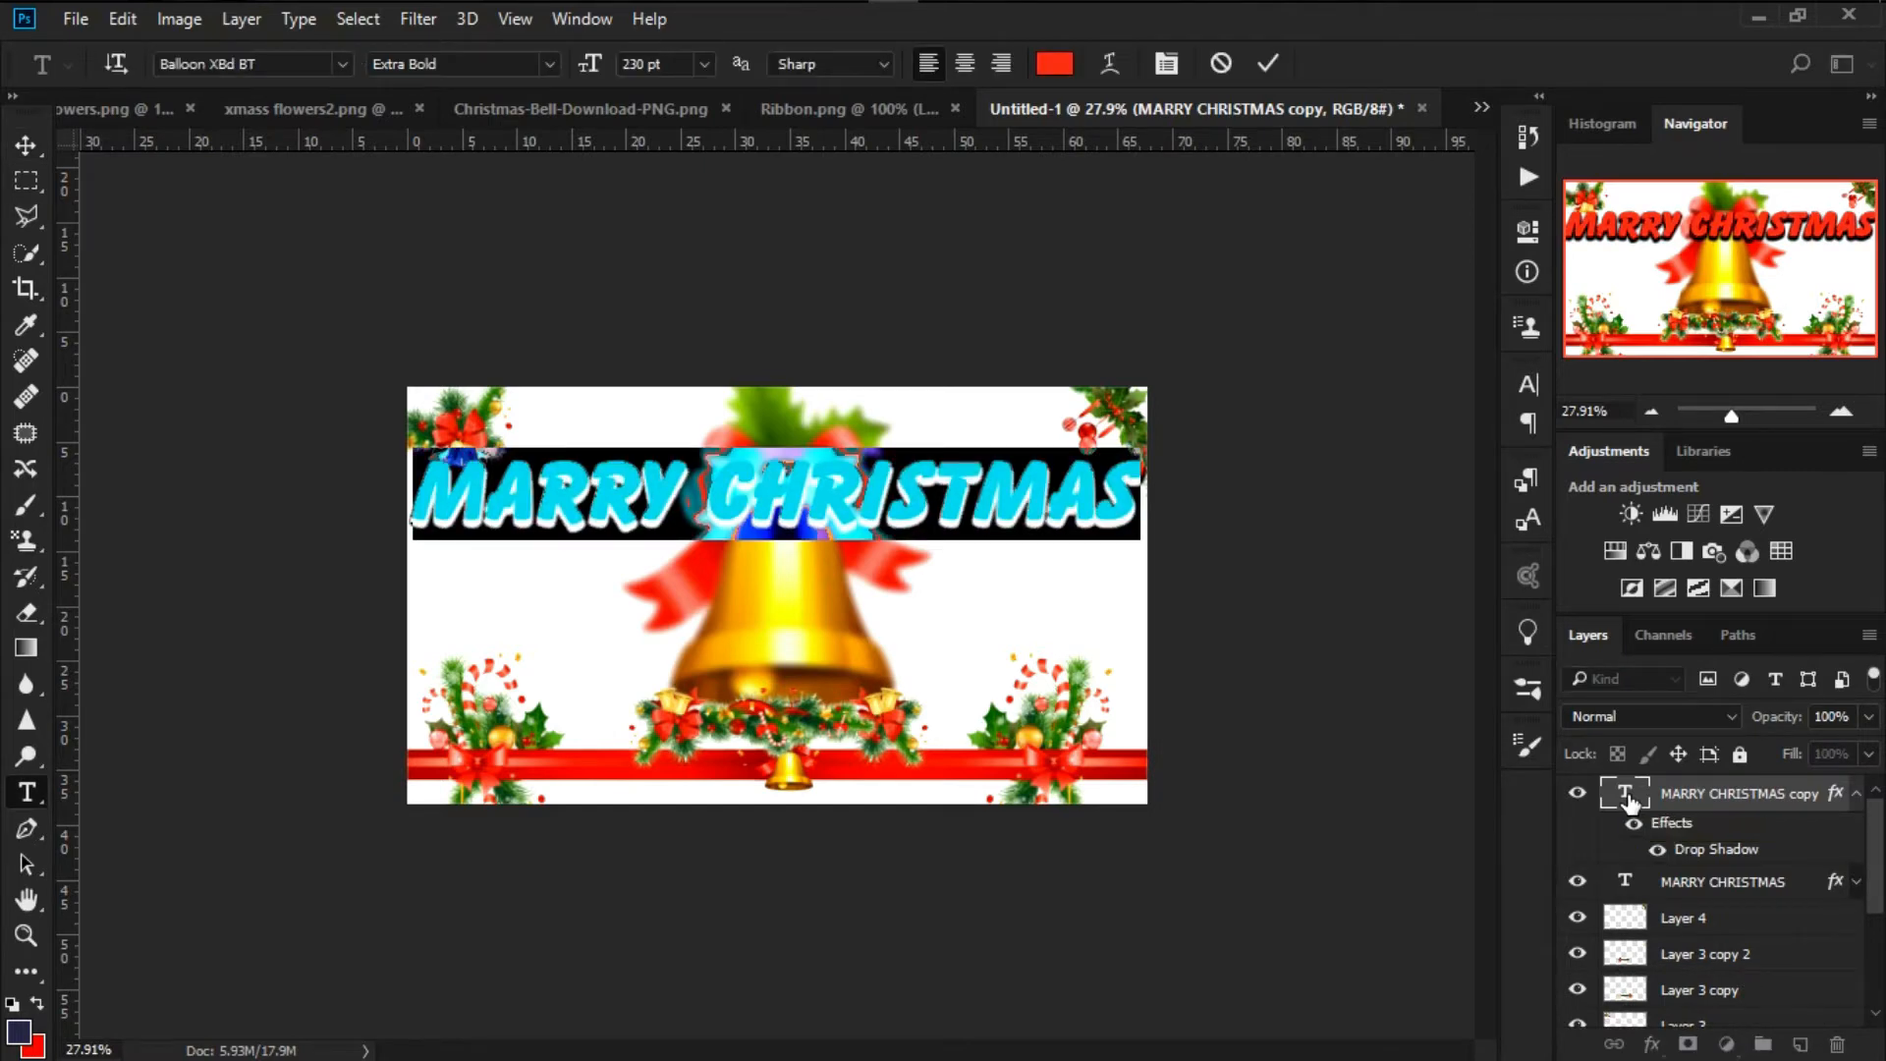
pyautogui.press('Right')
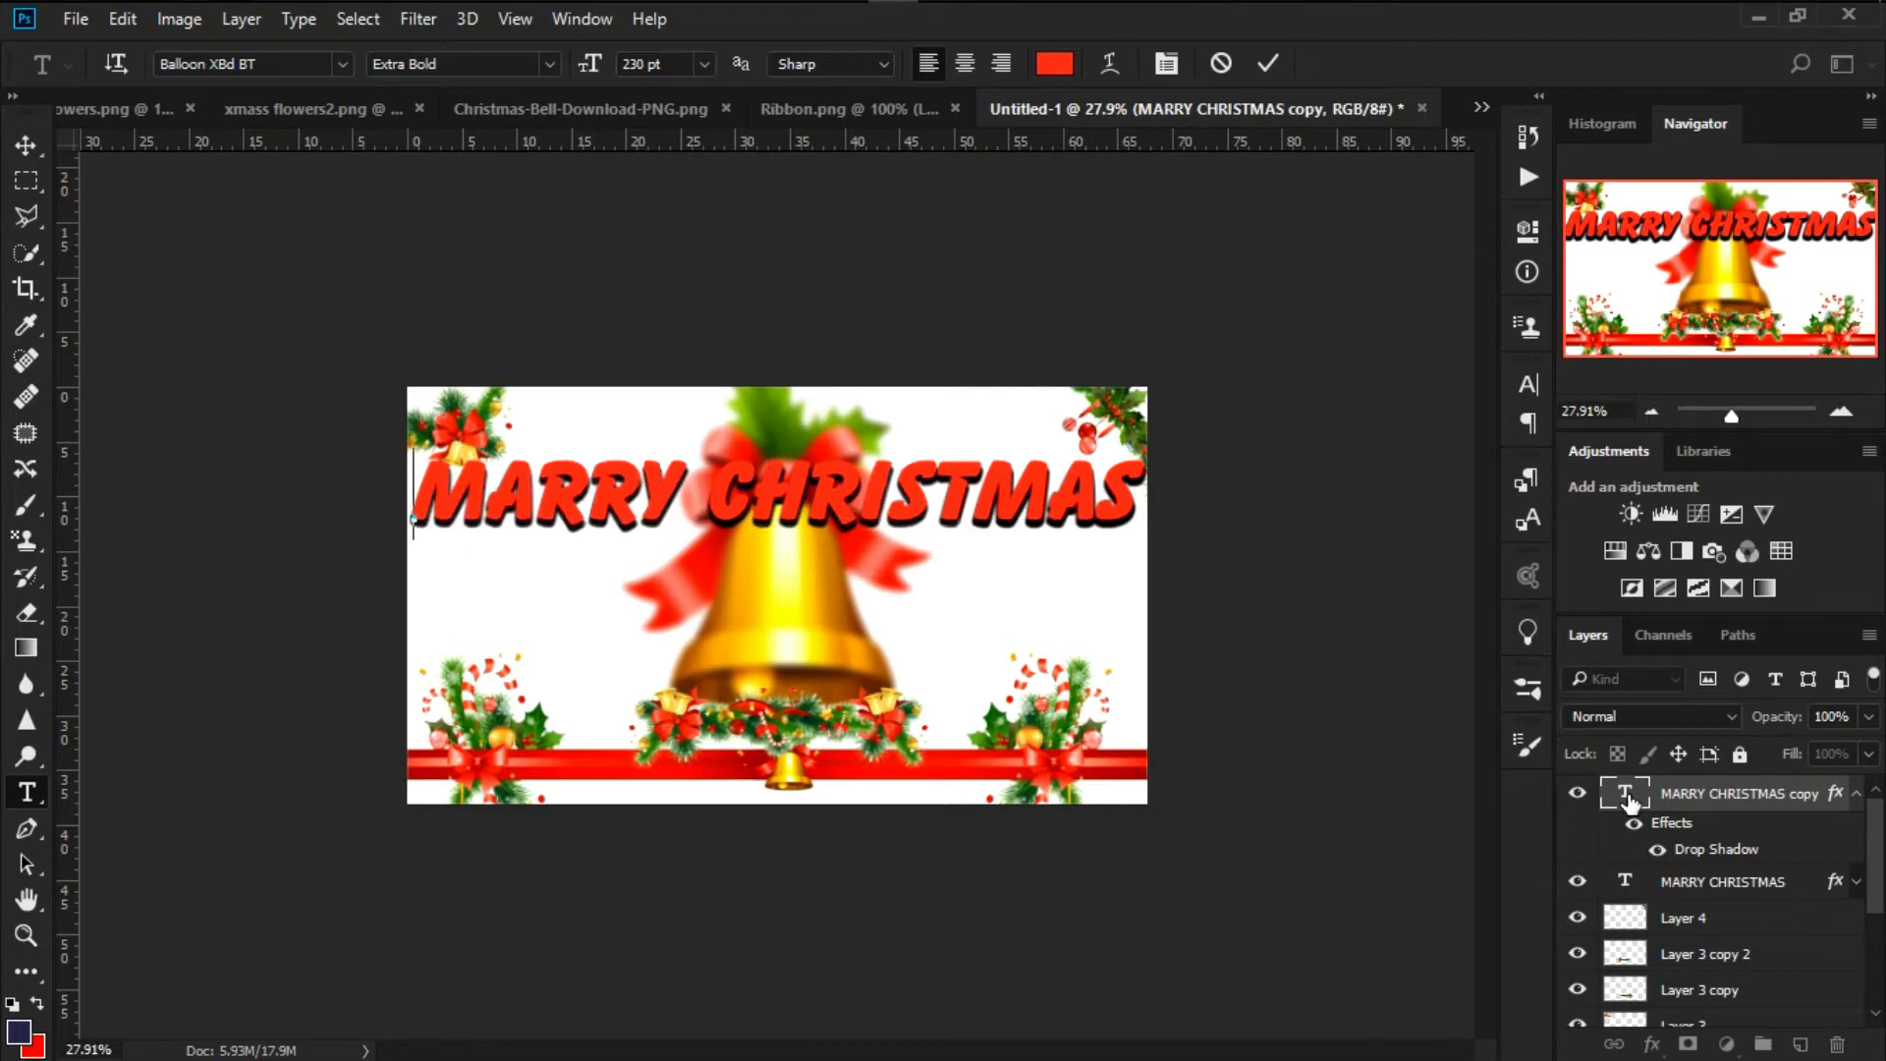
pyautogui.doubleClick(1629, 799)
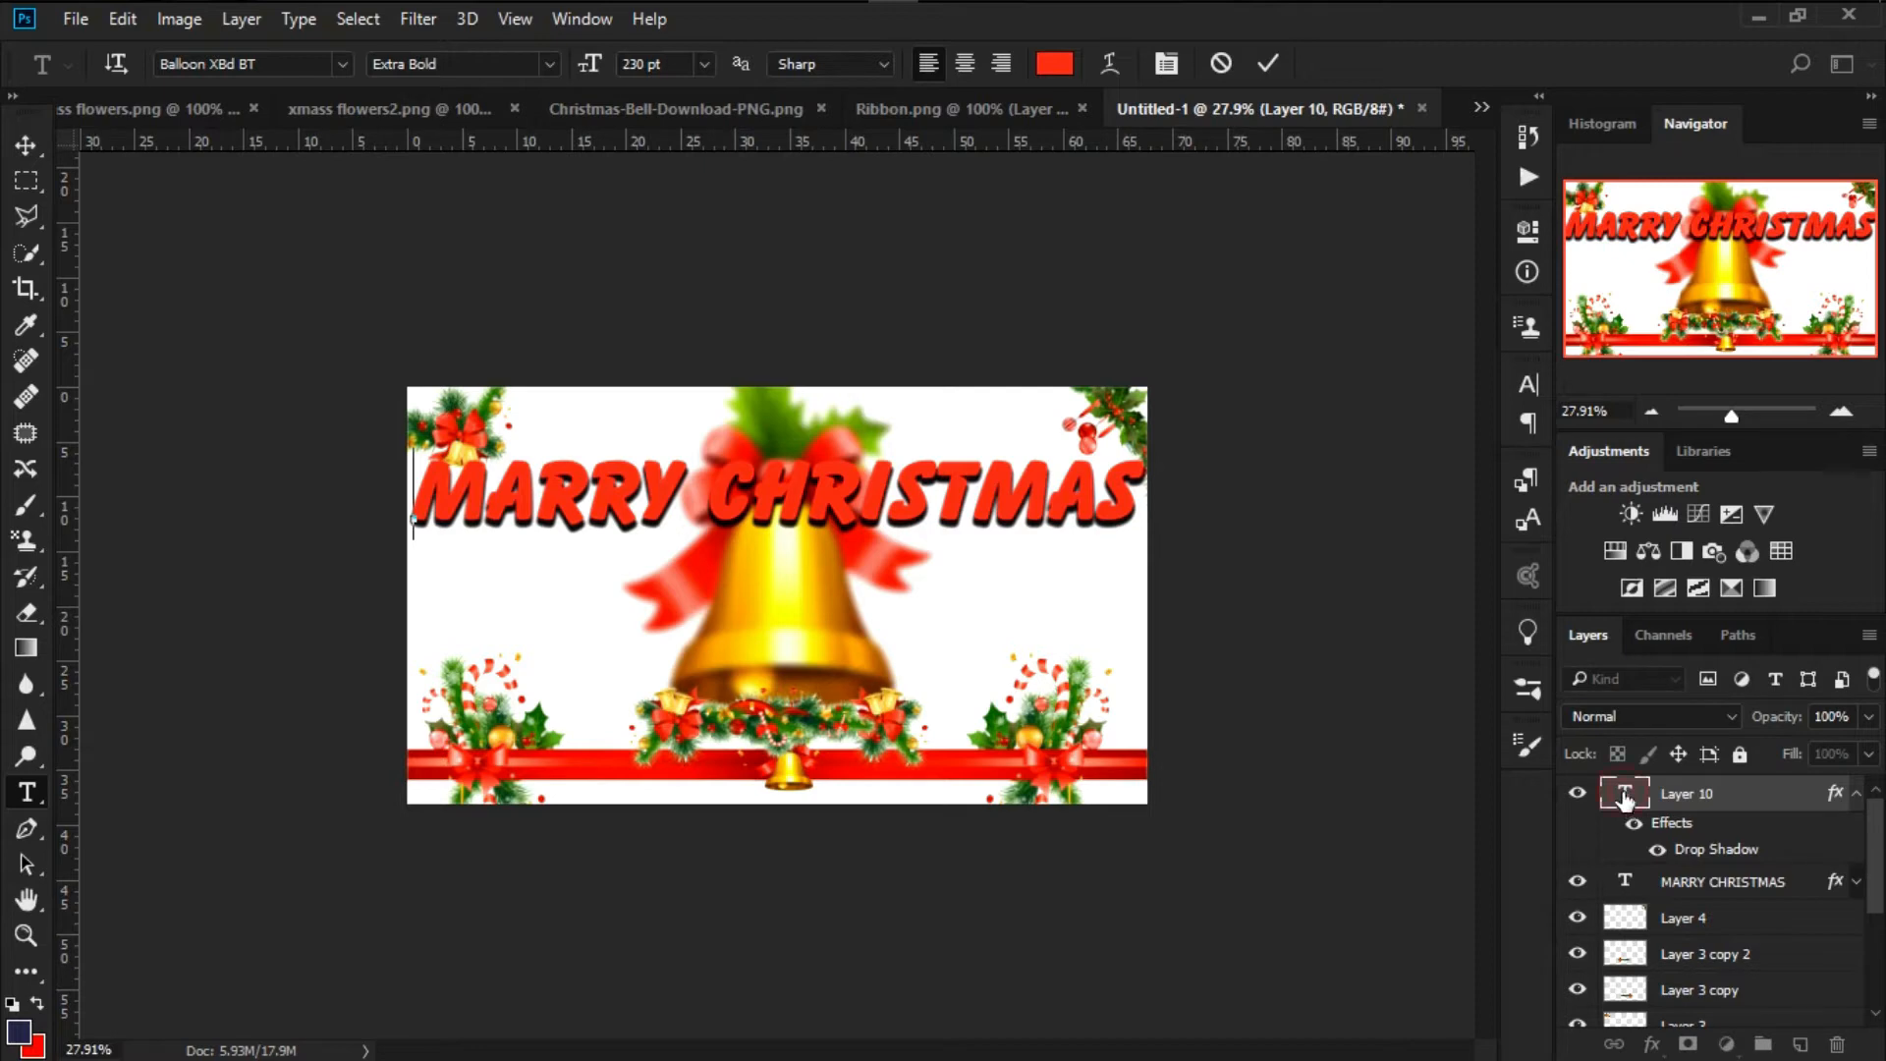
pyautogui.doubleClick(1625, 801)
pyautogui.doubleClick(1626, 800)
pyautogui.press('Right')
pyautogui.press('Right')
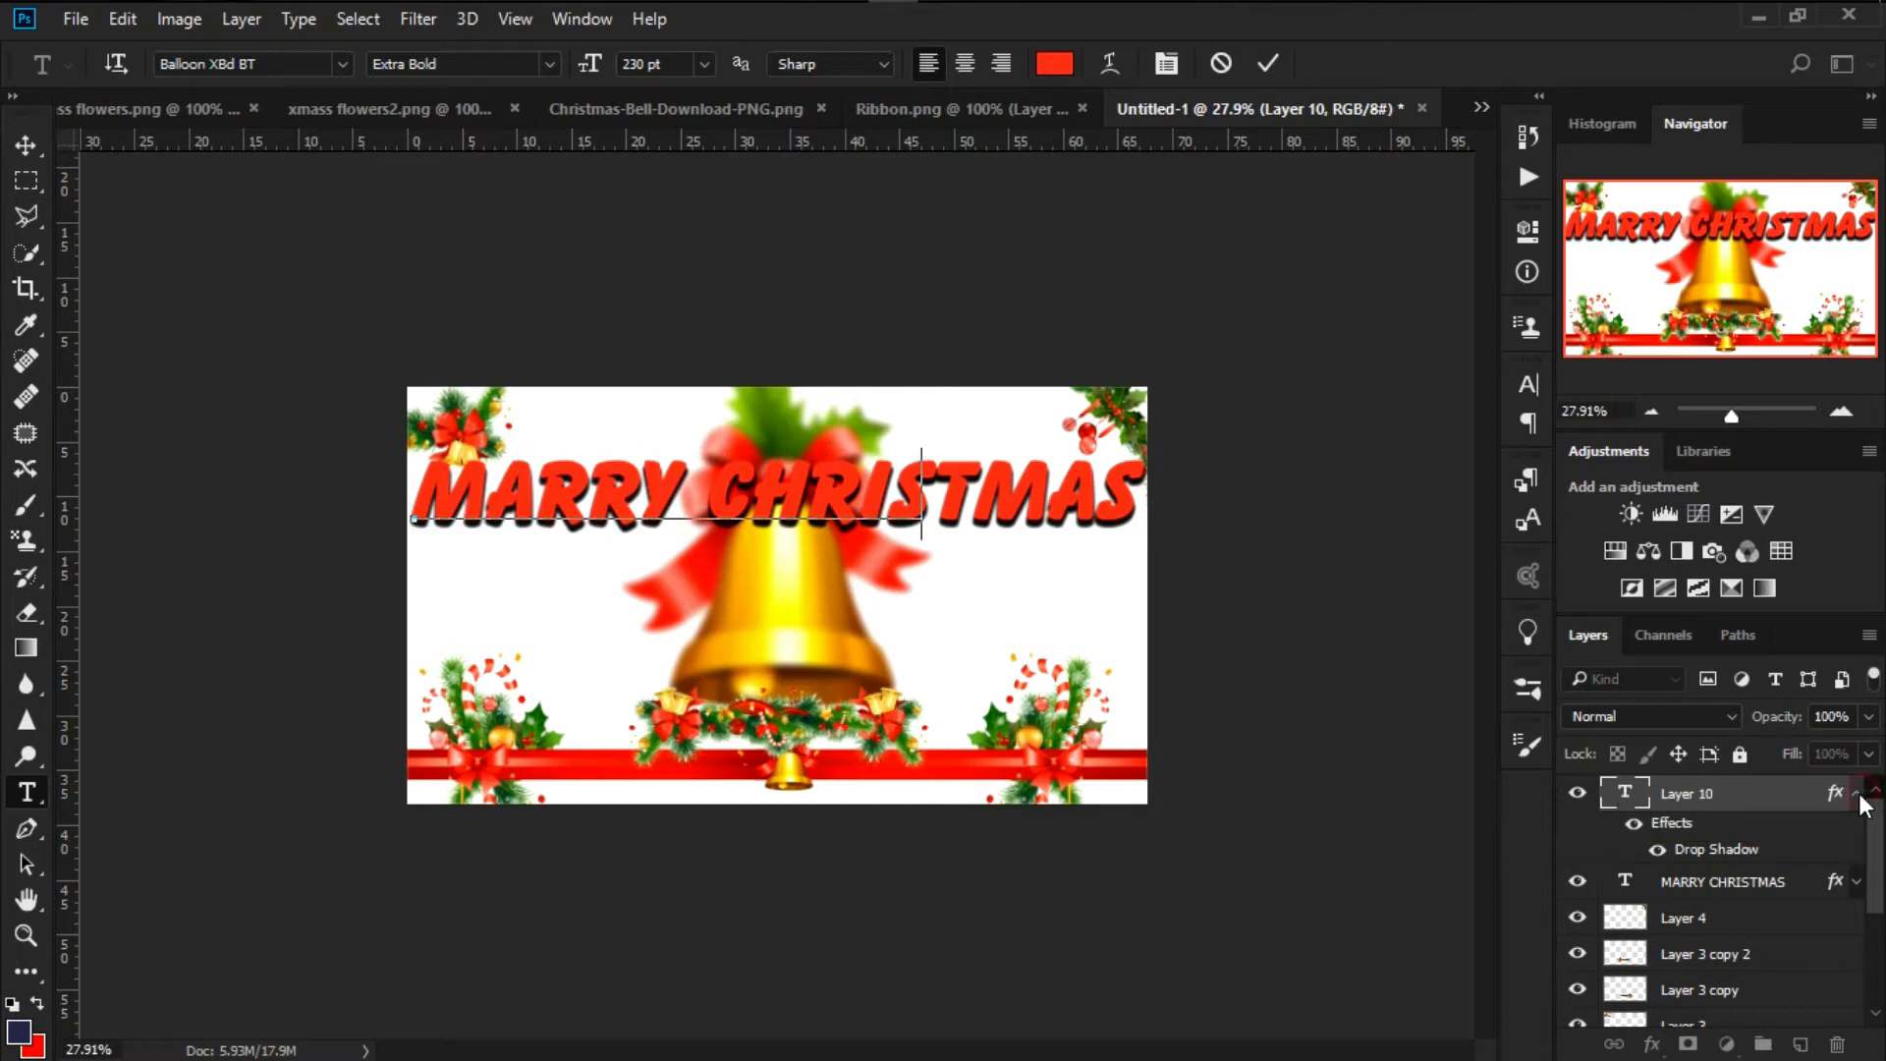
pyautogui.write('AND A HAPPY')
pyautogui.hotkey('ctrl', 'Return')
# Move the AND A HAPPY text directly below MARRY CHRISTMAS, centred over the large bell
pyautogui.press('v')
pyautogui.moveTo(584, 516); pyautogui.dragTo(685, 587)
pyautogui.moveTo(813, 589); pyautogui.dragTo(816, 609)
# Duplicate the AND A HAPPY text as a third line reading 2019, centred beneath it just above the garland
pyautogui.moveTo(1700, 799); pyautogui.dragTo(1799, 1043)
pyautogui.doubleClick(1625, 794)
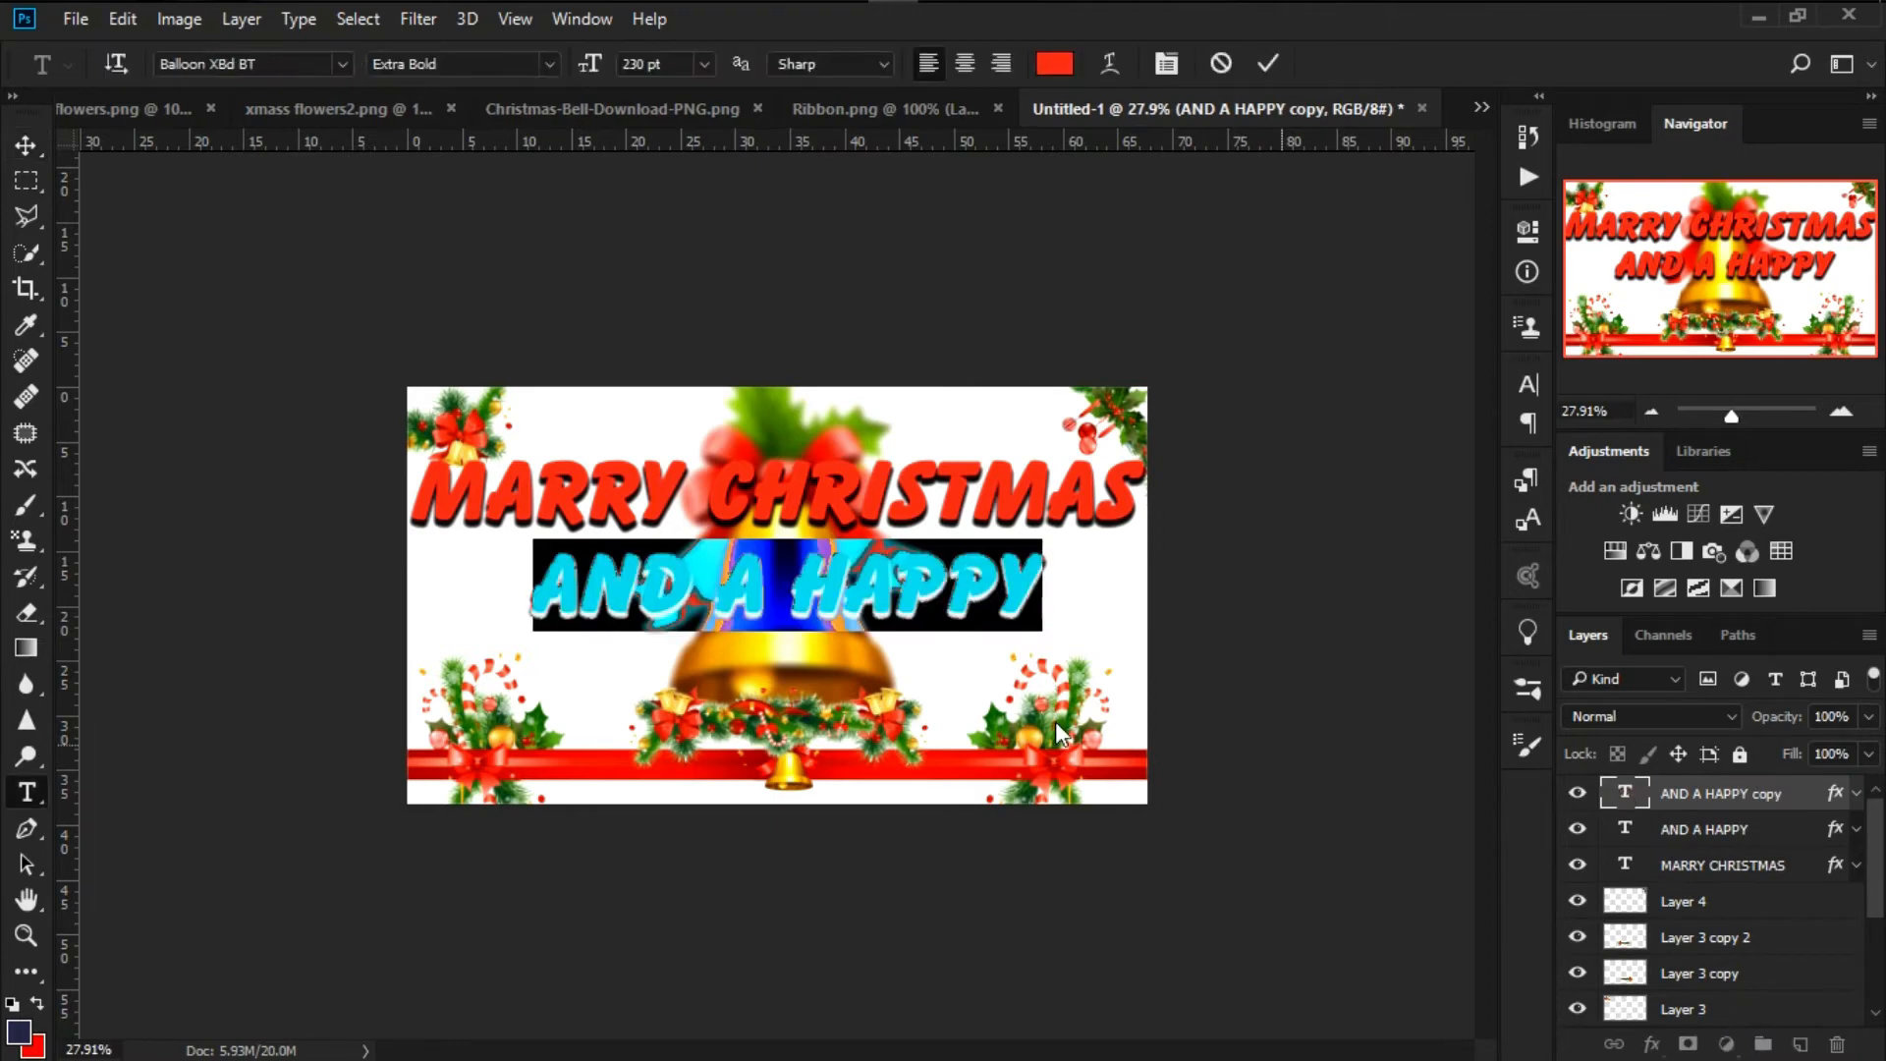
pyautogui.click(660, 584)
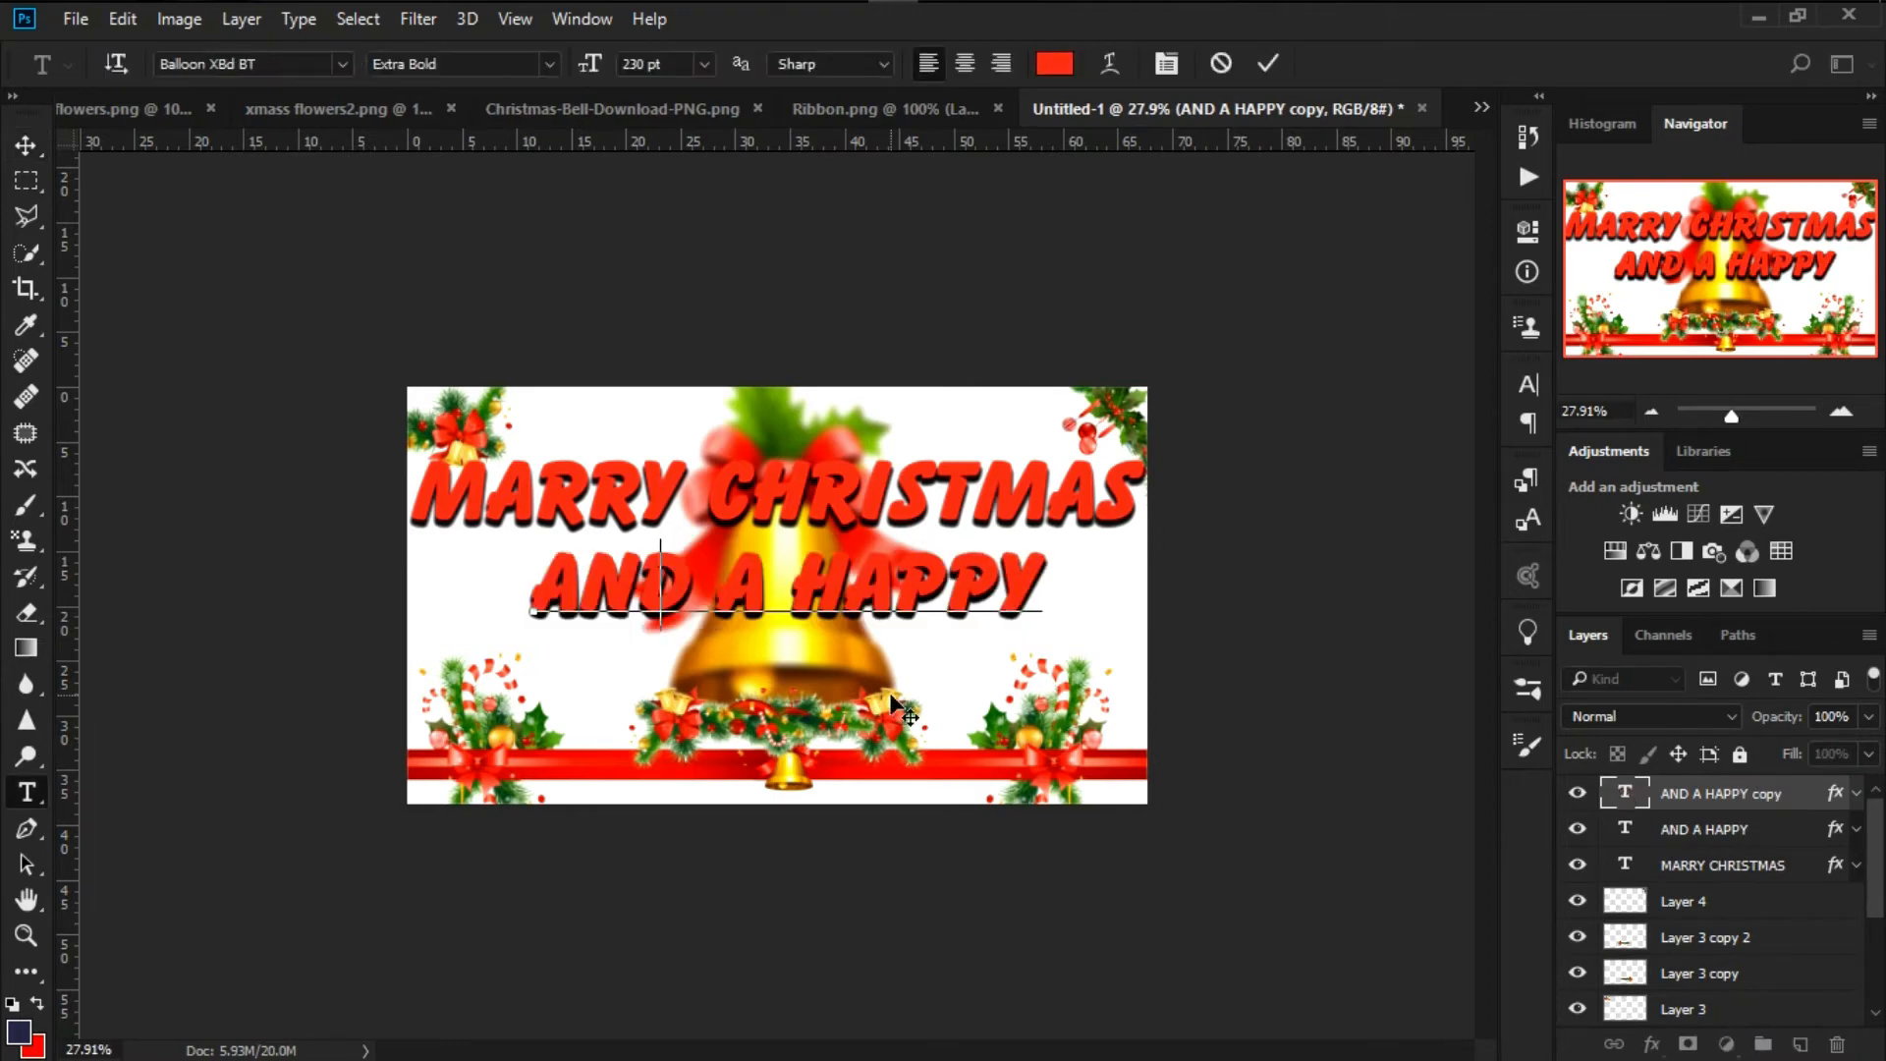
pyautogui.press('BackSpace')
pyautogui.press('BackSpace')
pyautogui.write('201')
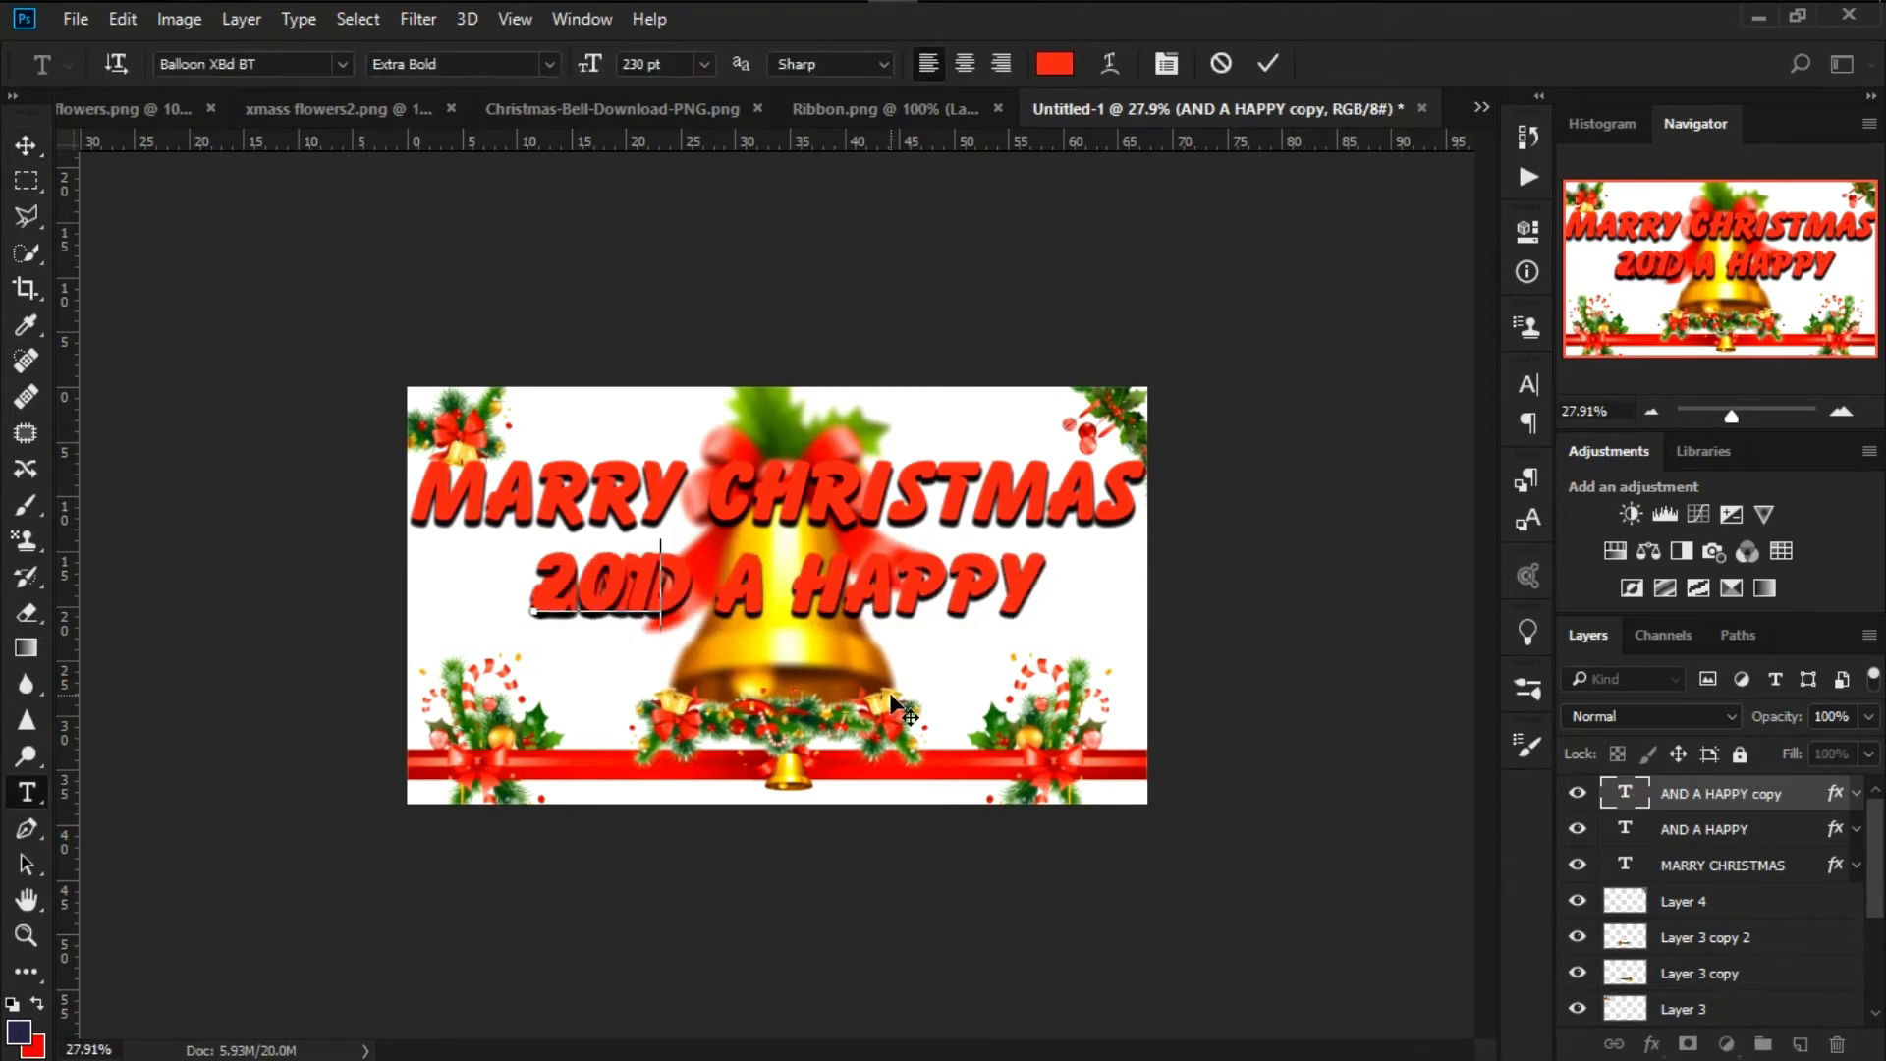
pyautogui.write('9')
pyautogui.press('Delete')
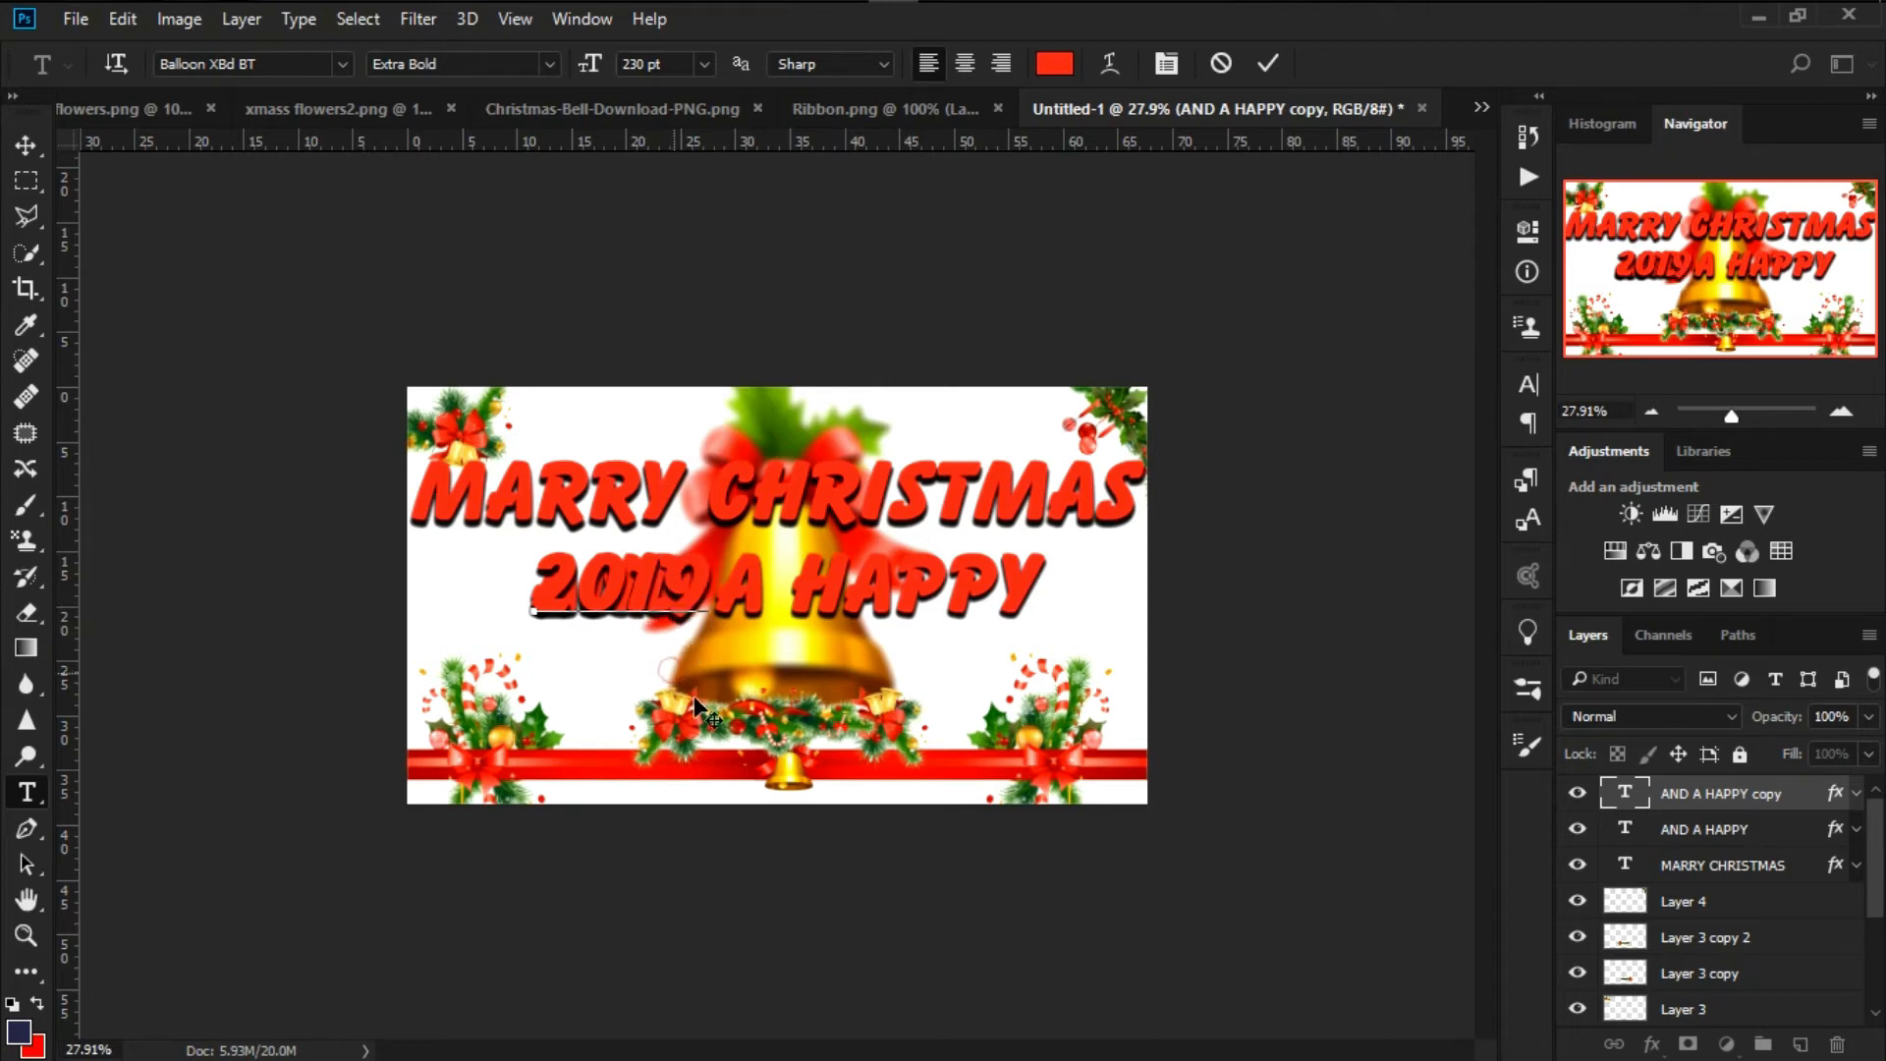
pyautogui.moveTo(695, 699); pyautogui.dragTo(847, 781)
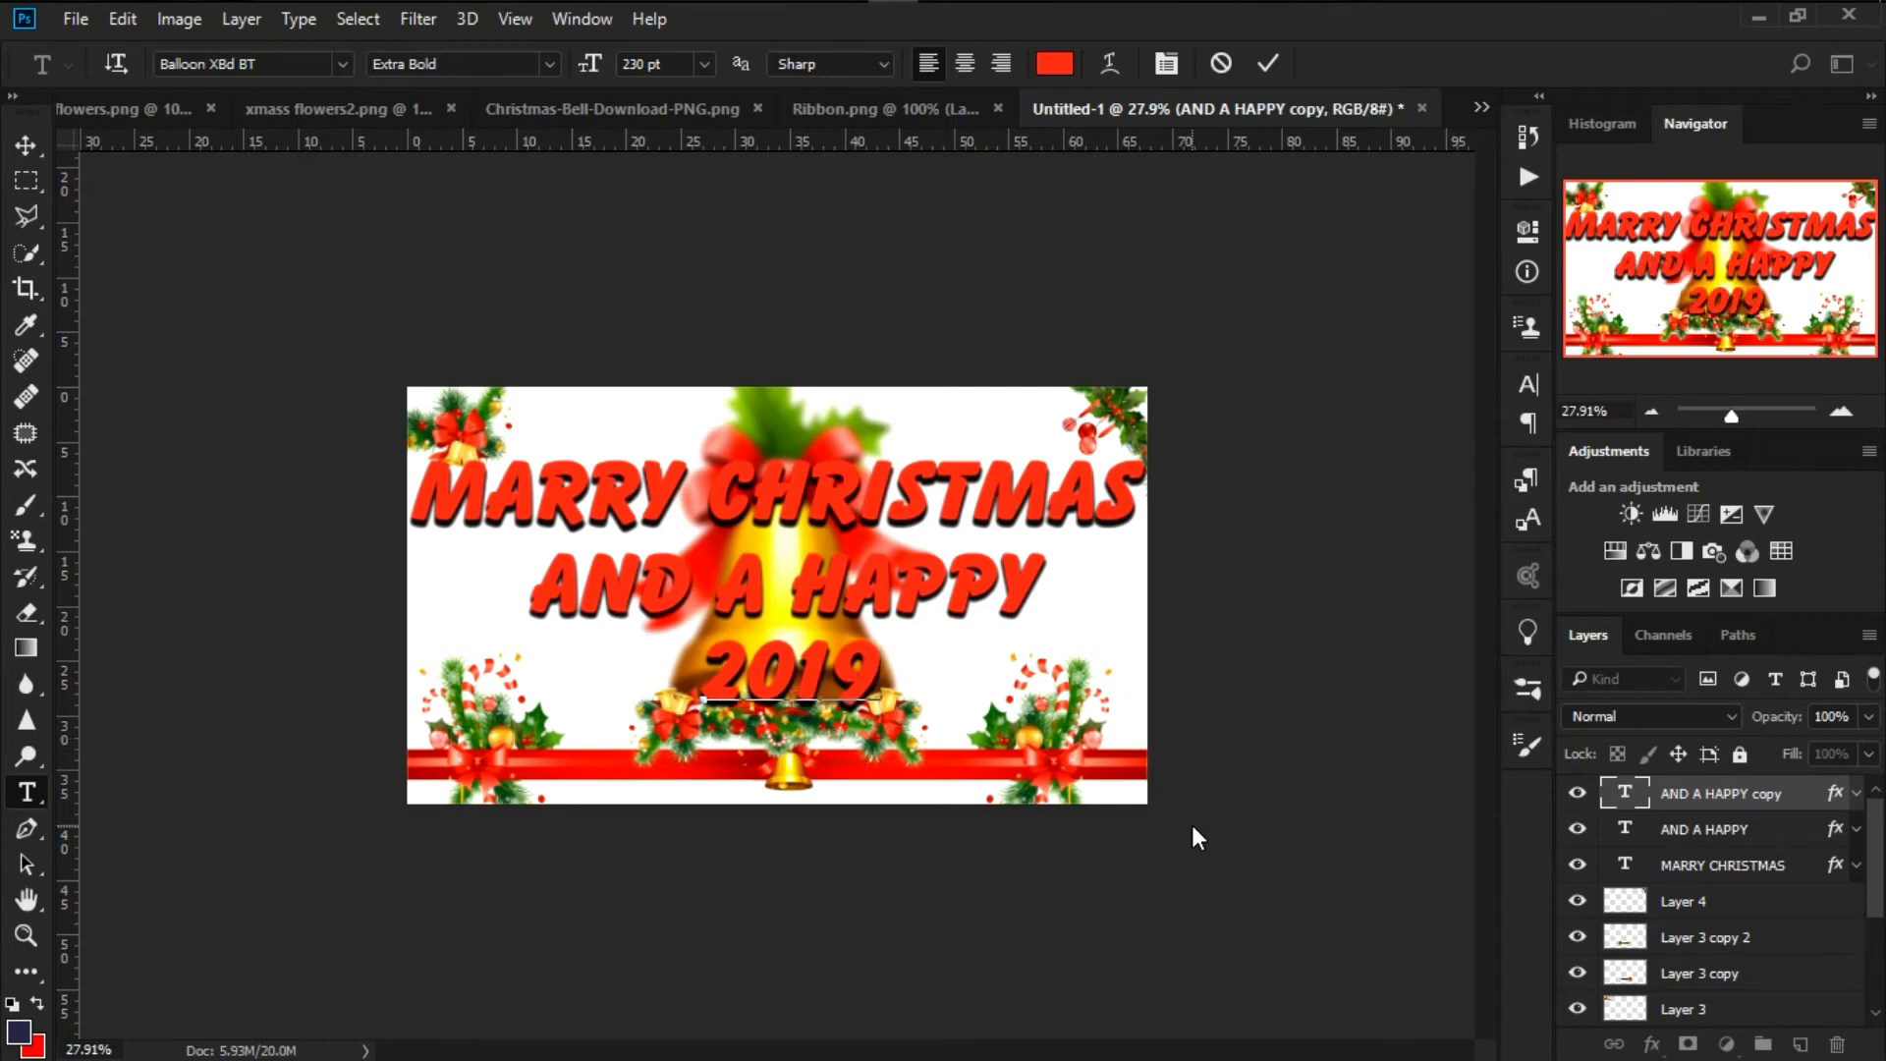
# Commit the 2019 text and add a 5 px outside stroke to its layer
pyautogui.click(1736, 837)
pyautogui.press('v')
pyautogui.click(1745, 800)
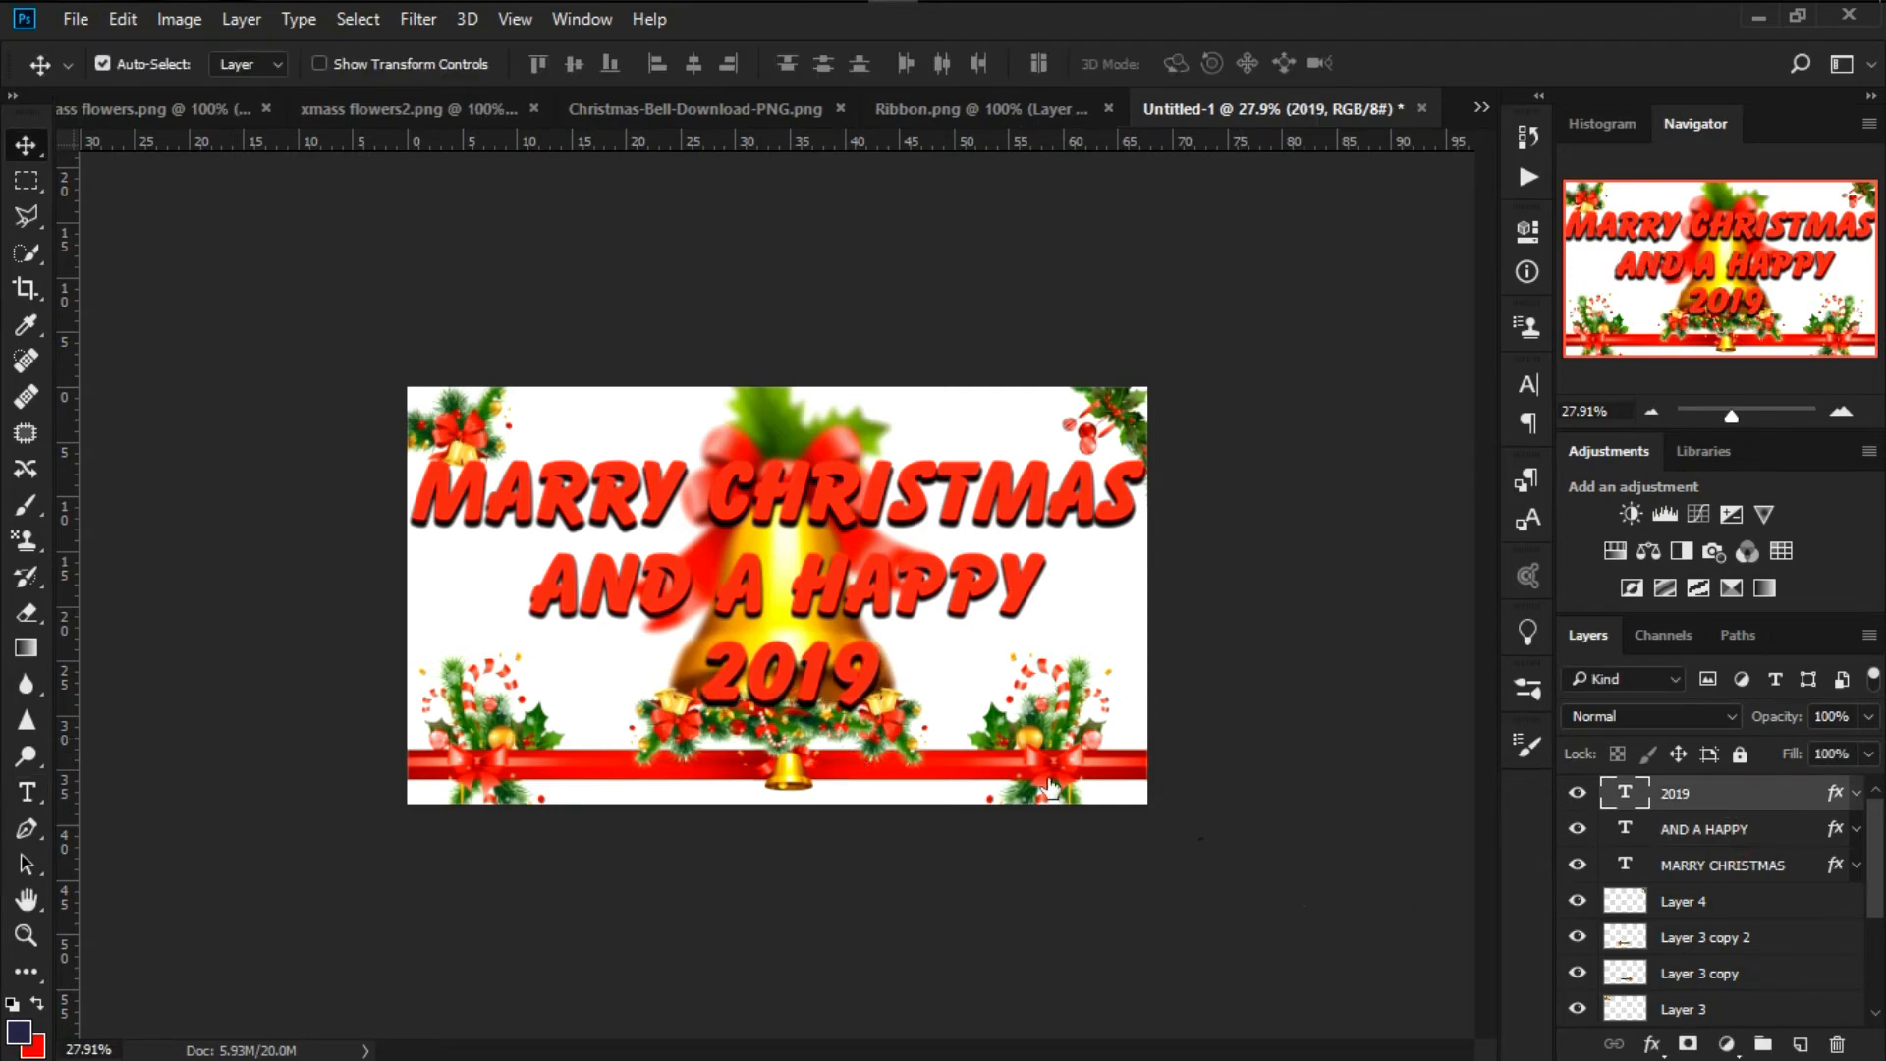
pyautogui.click(769, 458)
pyautogui.moveTo(917, 226); pyautogui.dragTo(1196, 236)
pyautogui.click(1129, 459)
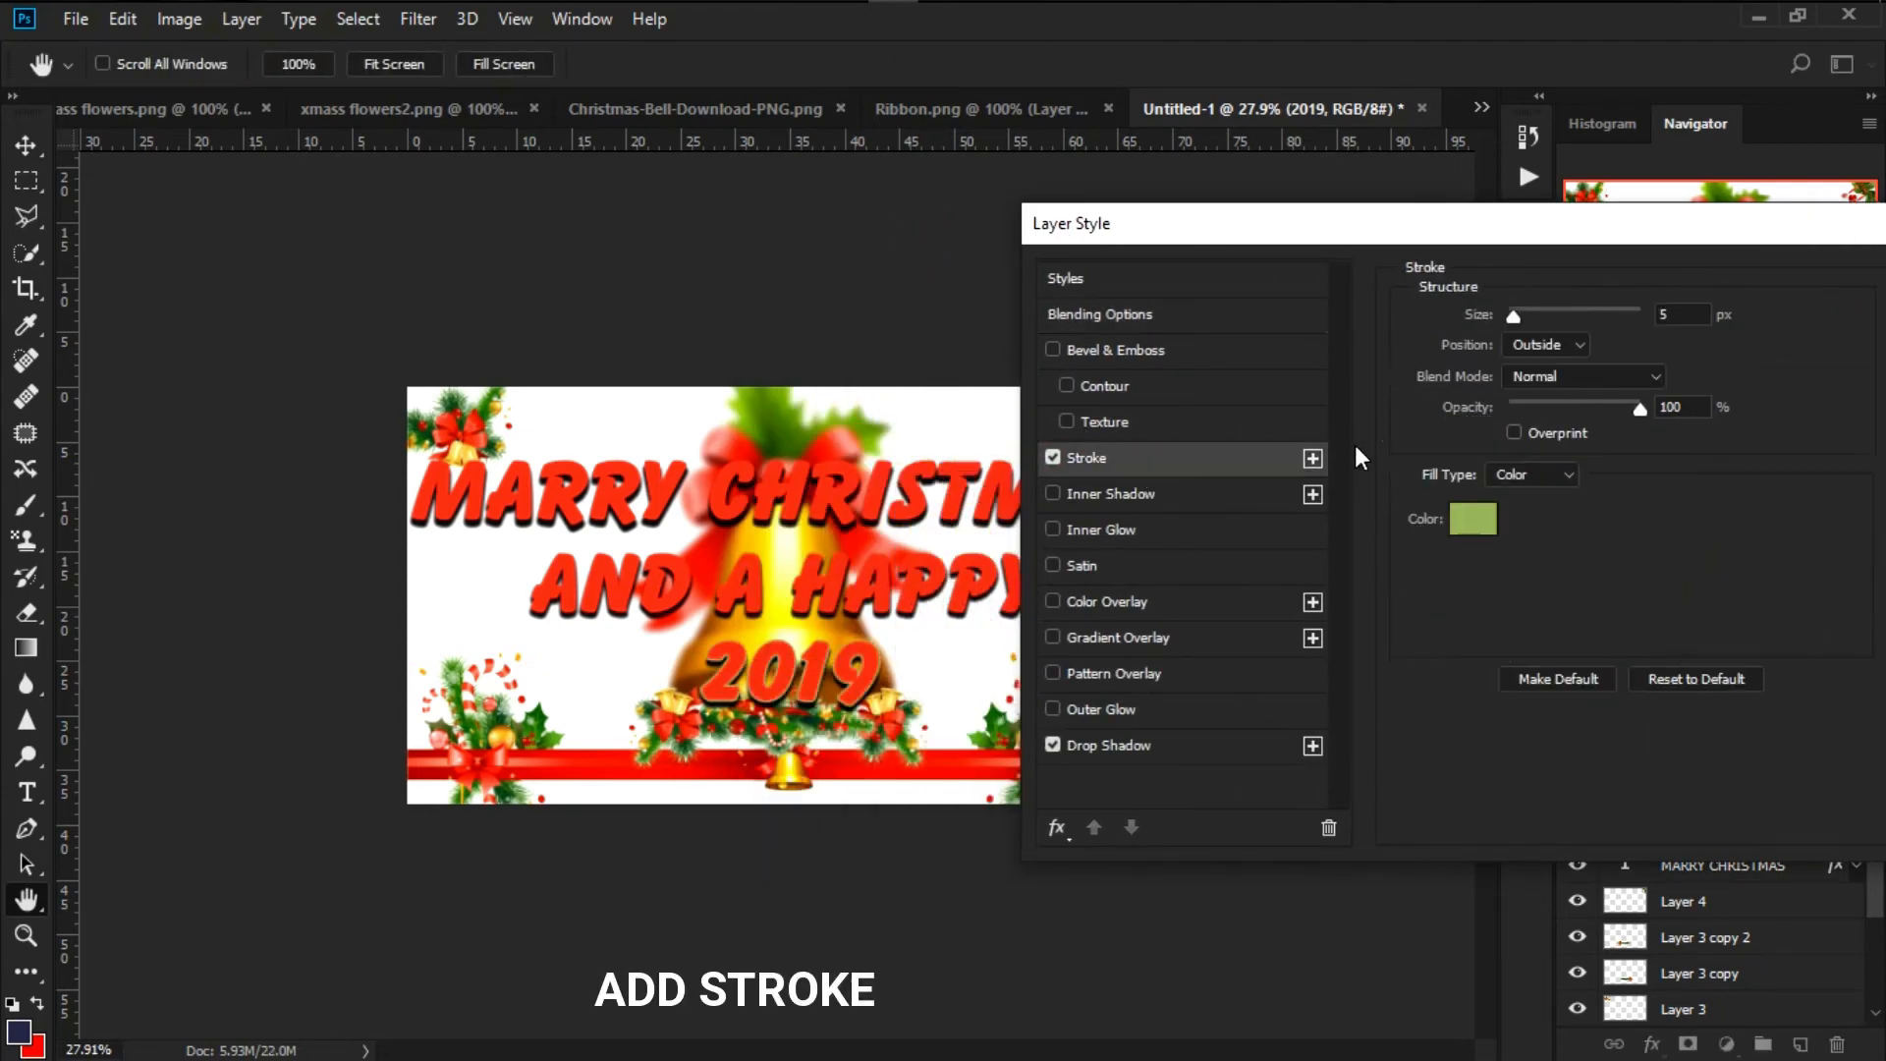
# Set the 2019 text's stroke colour to near-white #fefffc and apply the layer style
pyautogui.click(1473, 517)
pyautogui.click(1137, 193)
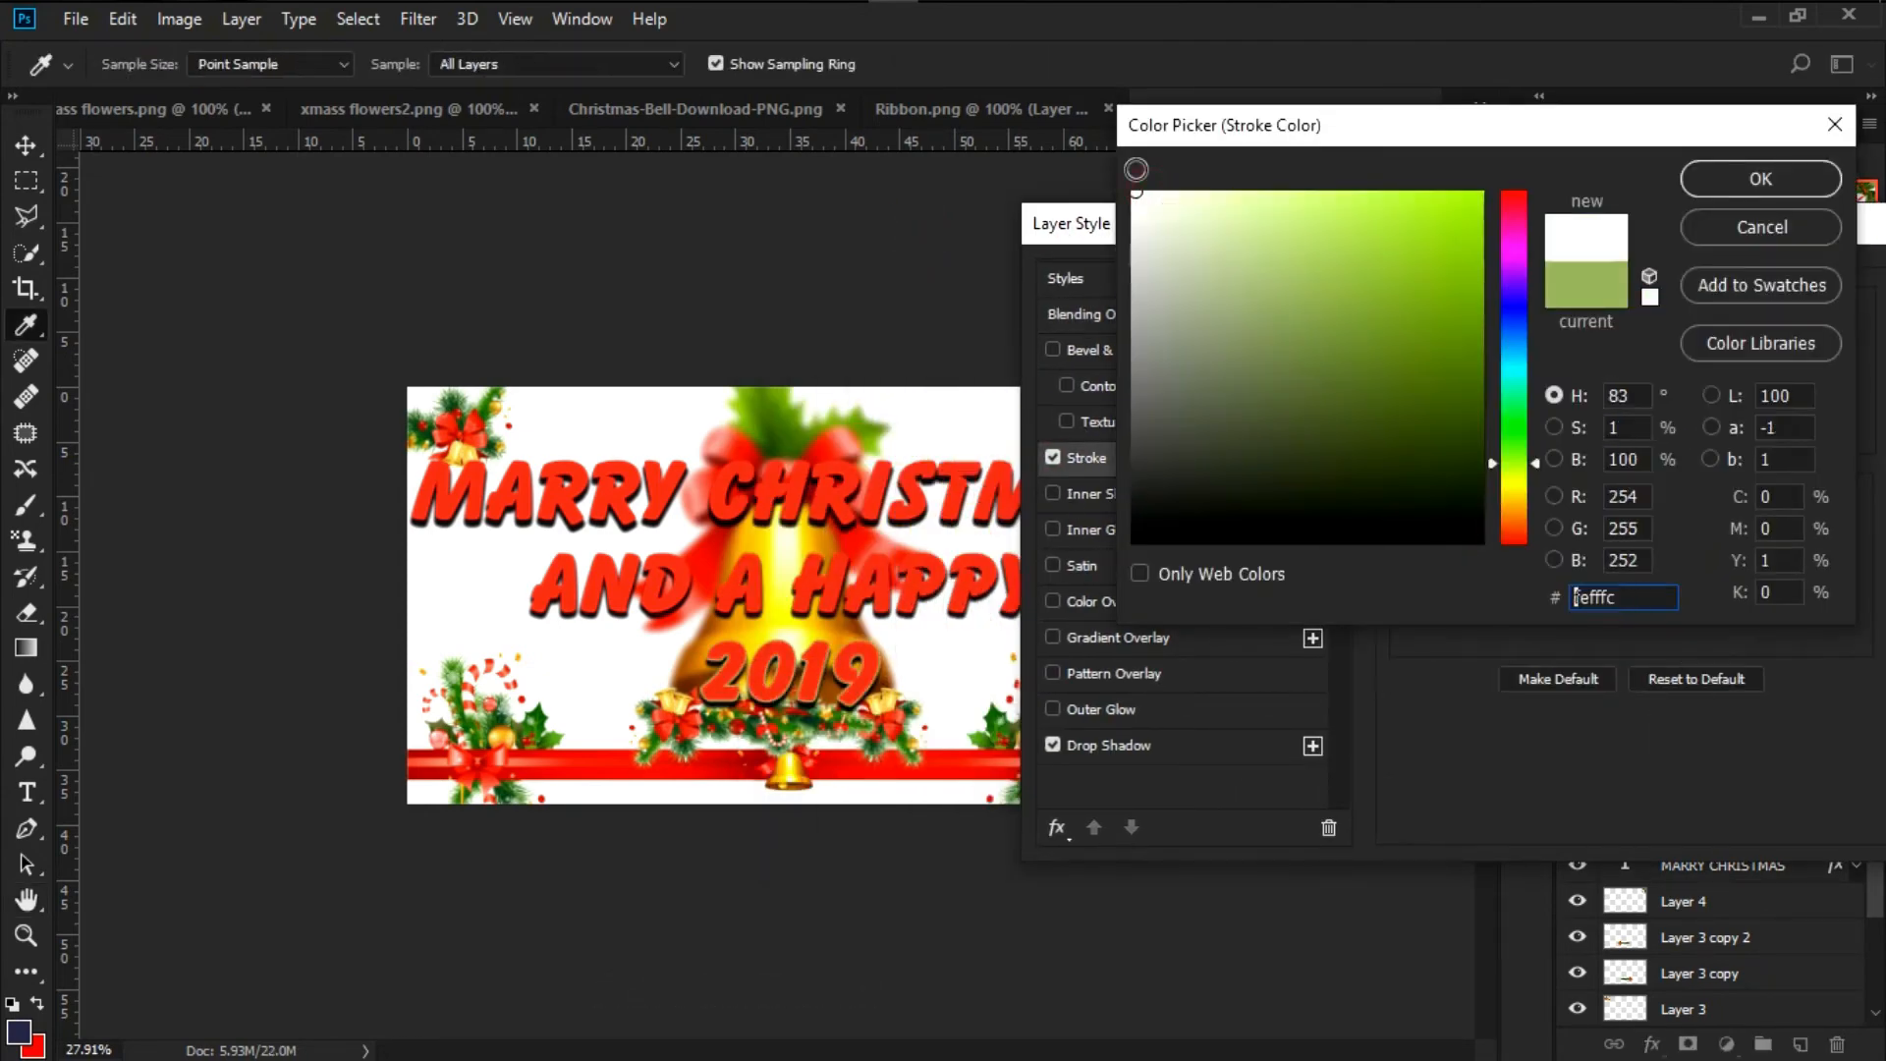
pyautogui.click(1760, 185)
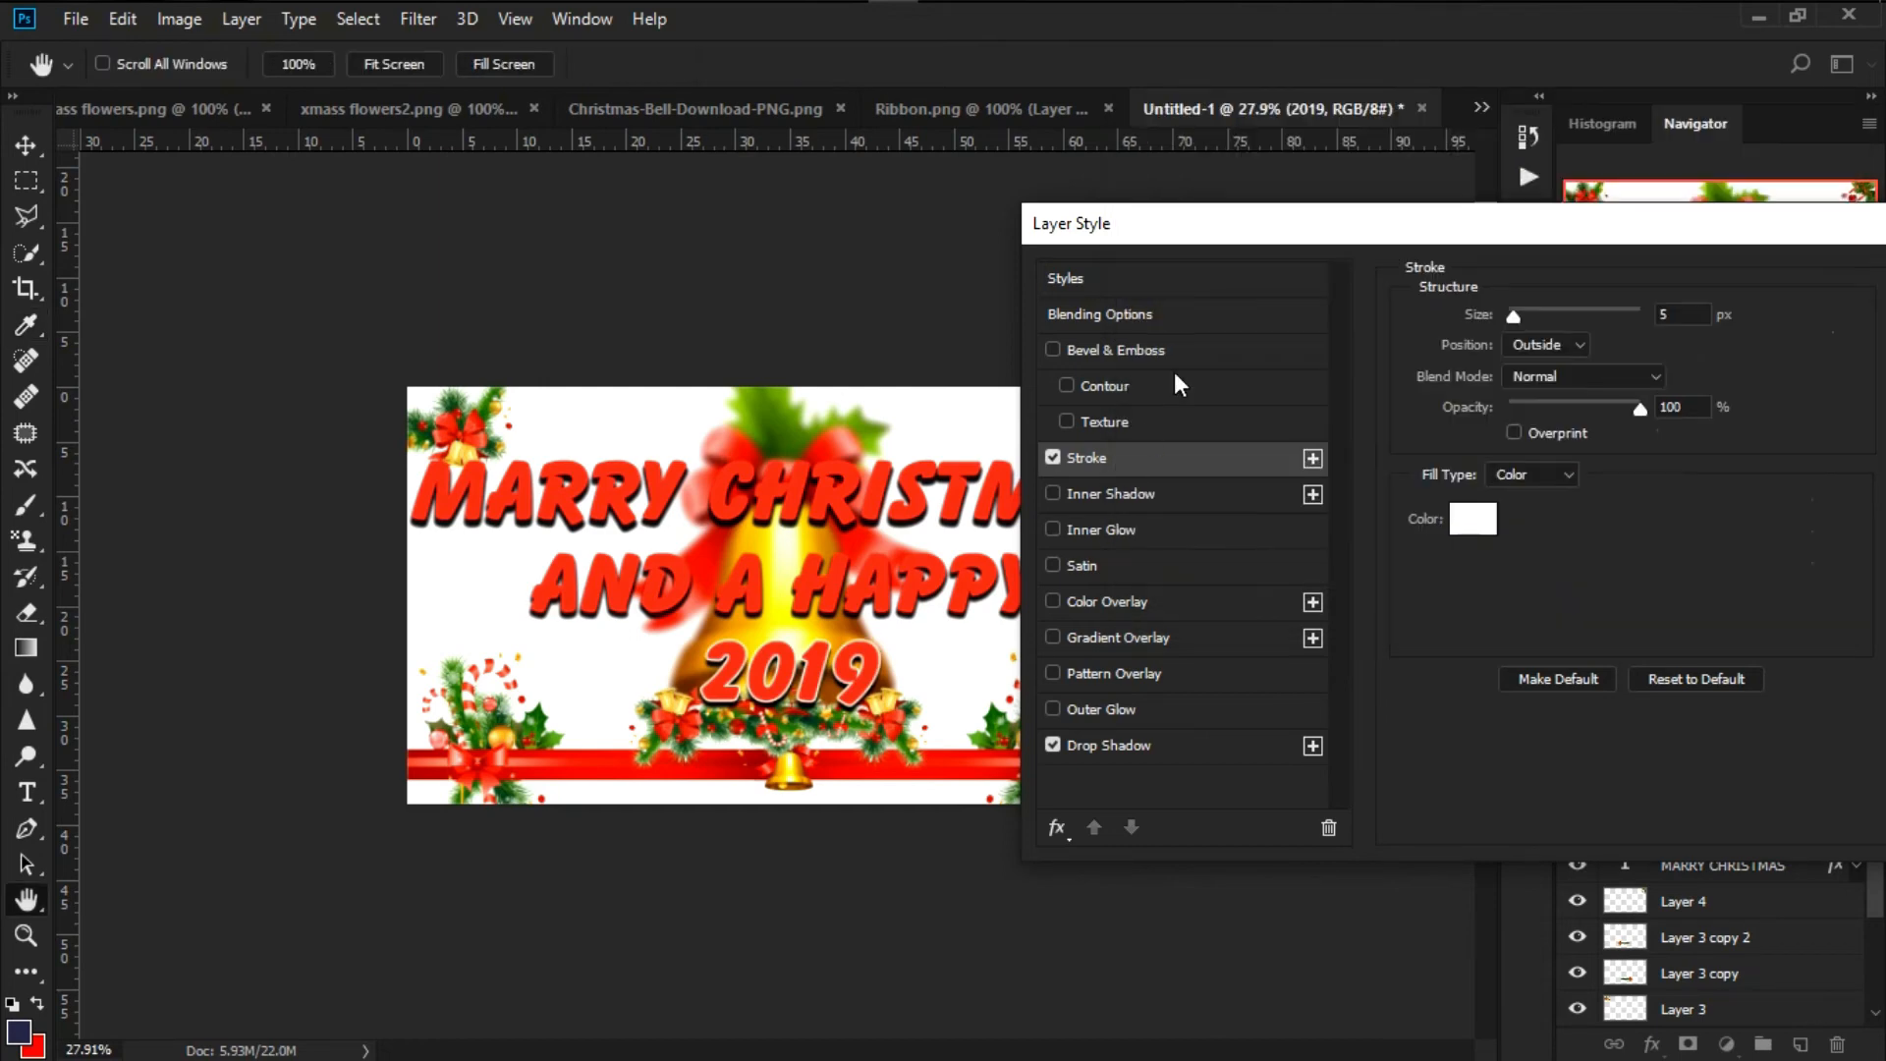
pyautogui.moveTo(1344, 244); pyautogui.dragTo(945, 243)
pyautogui.click(1611, 264)
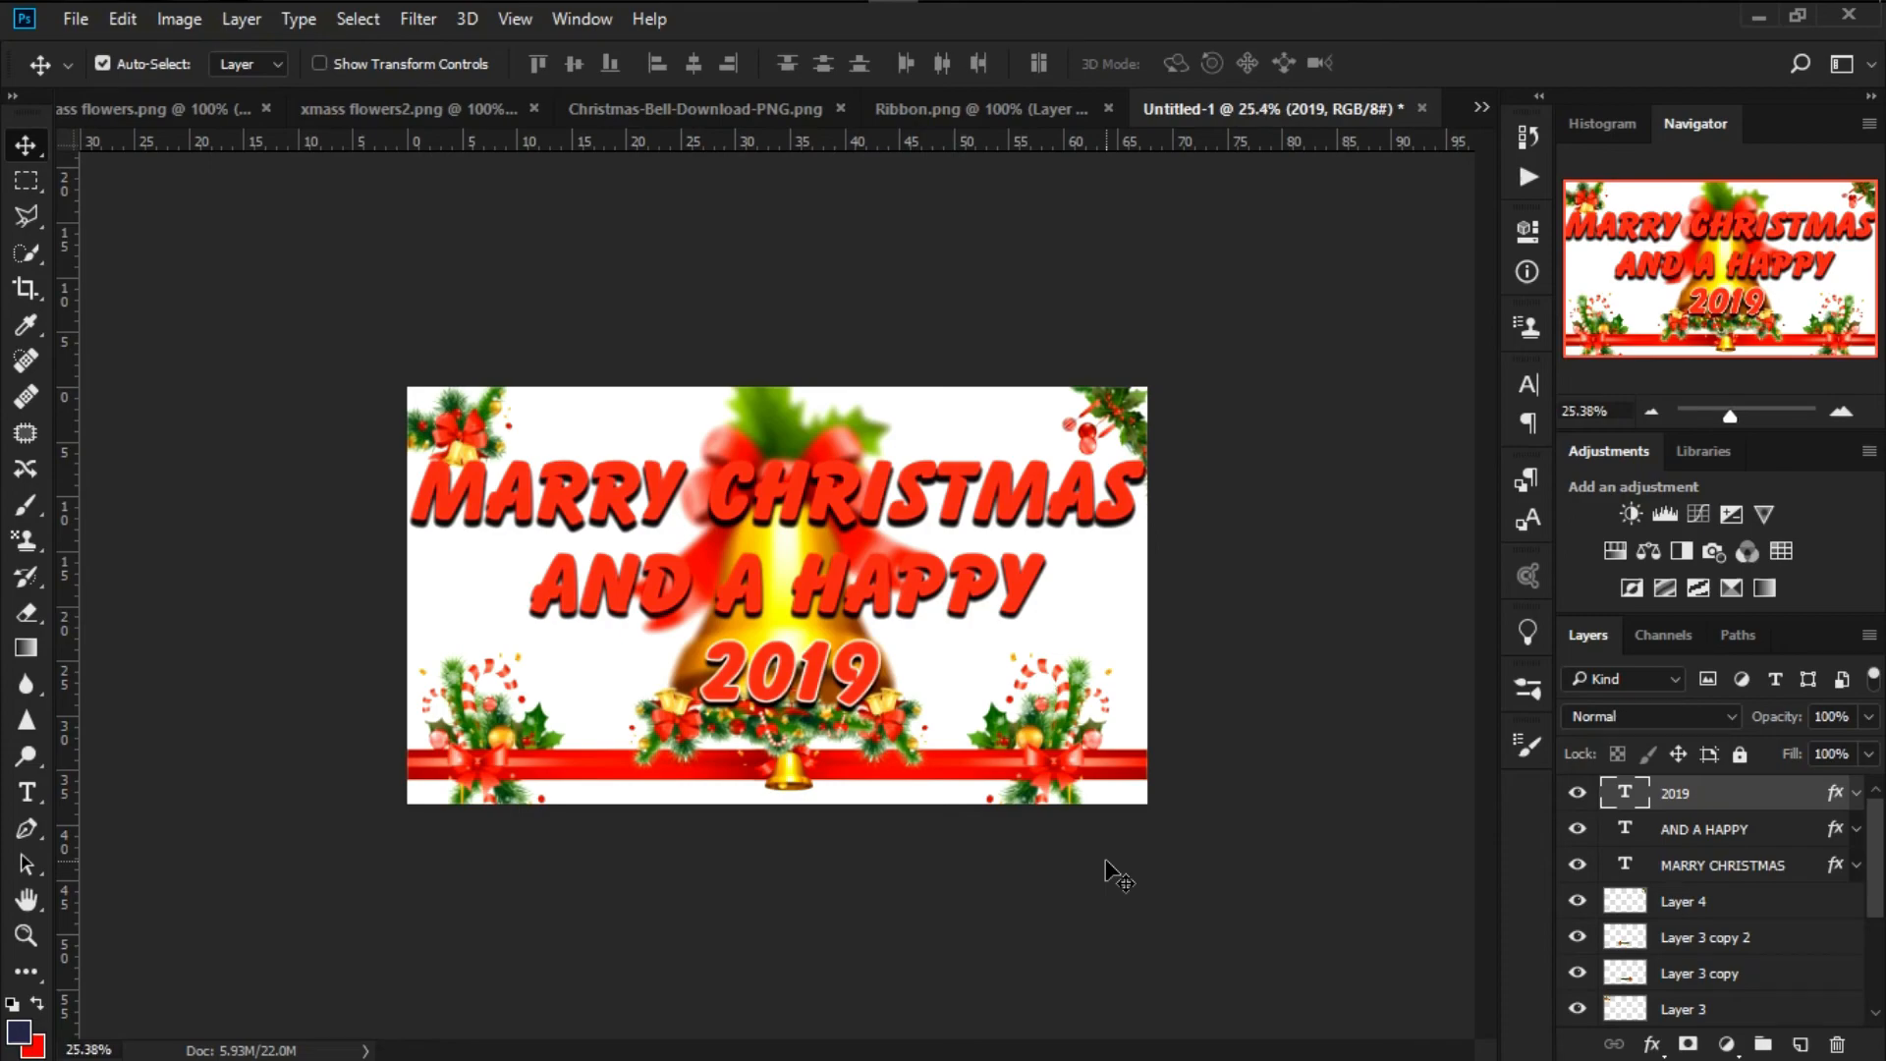
pyautogui.scroll(1, 1117, 874)
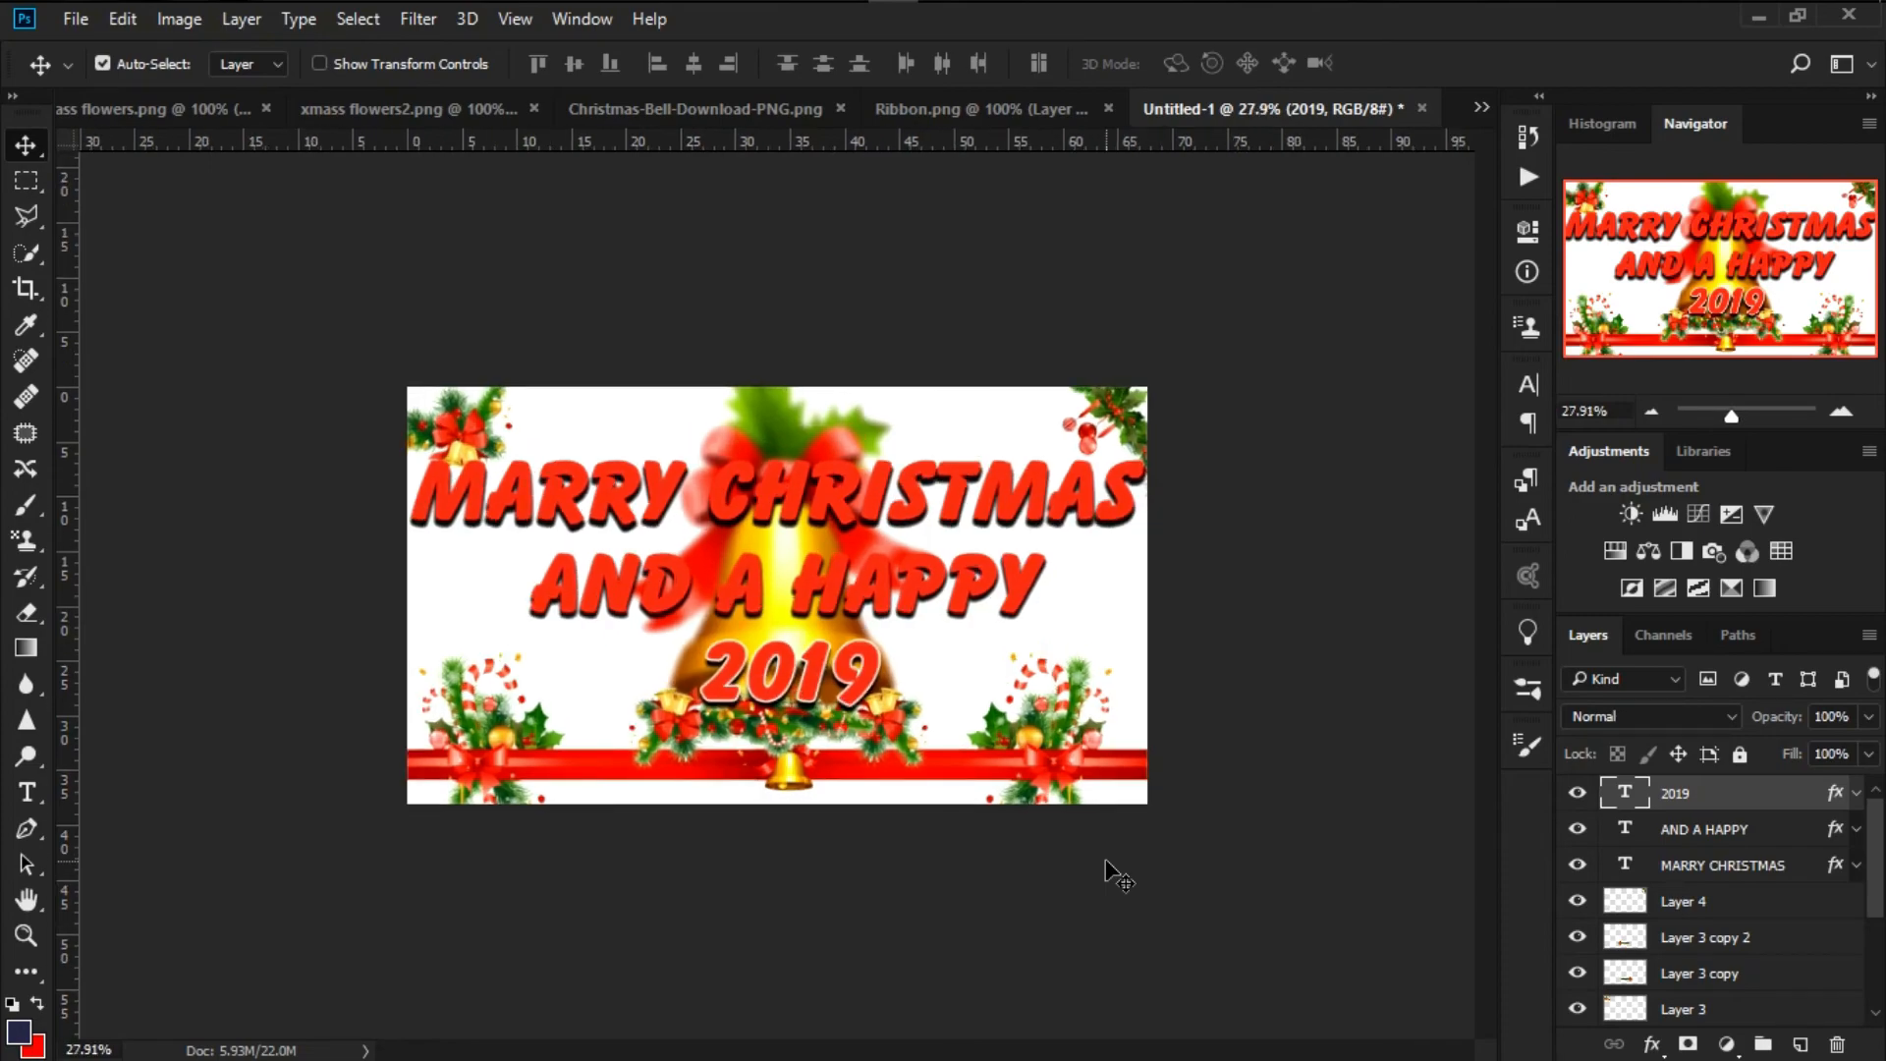